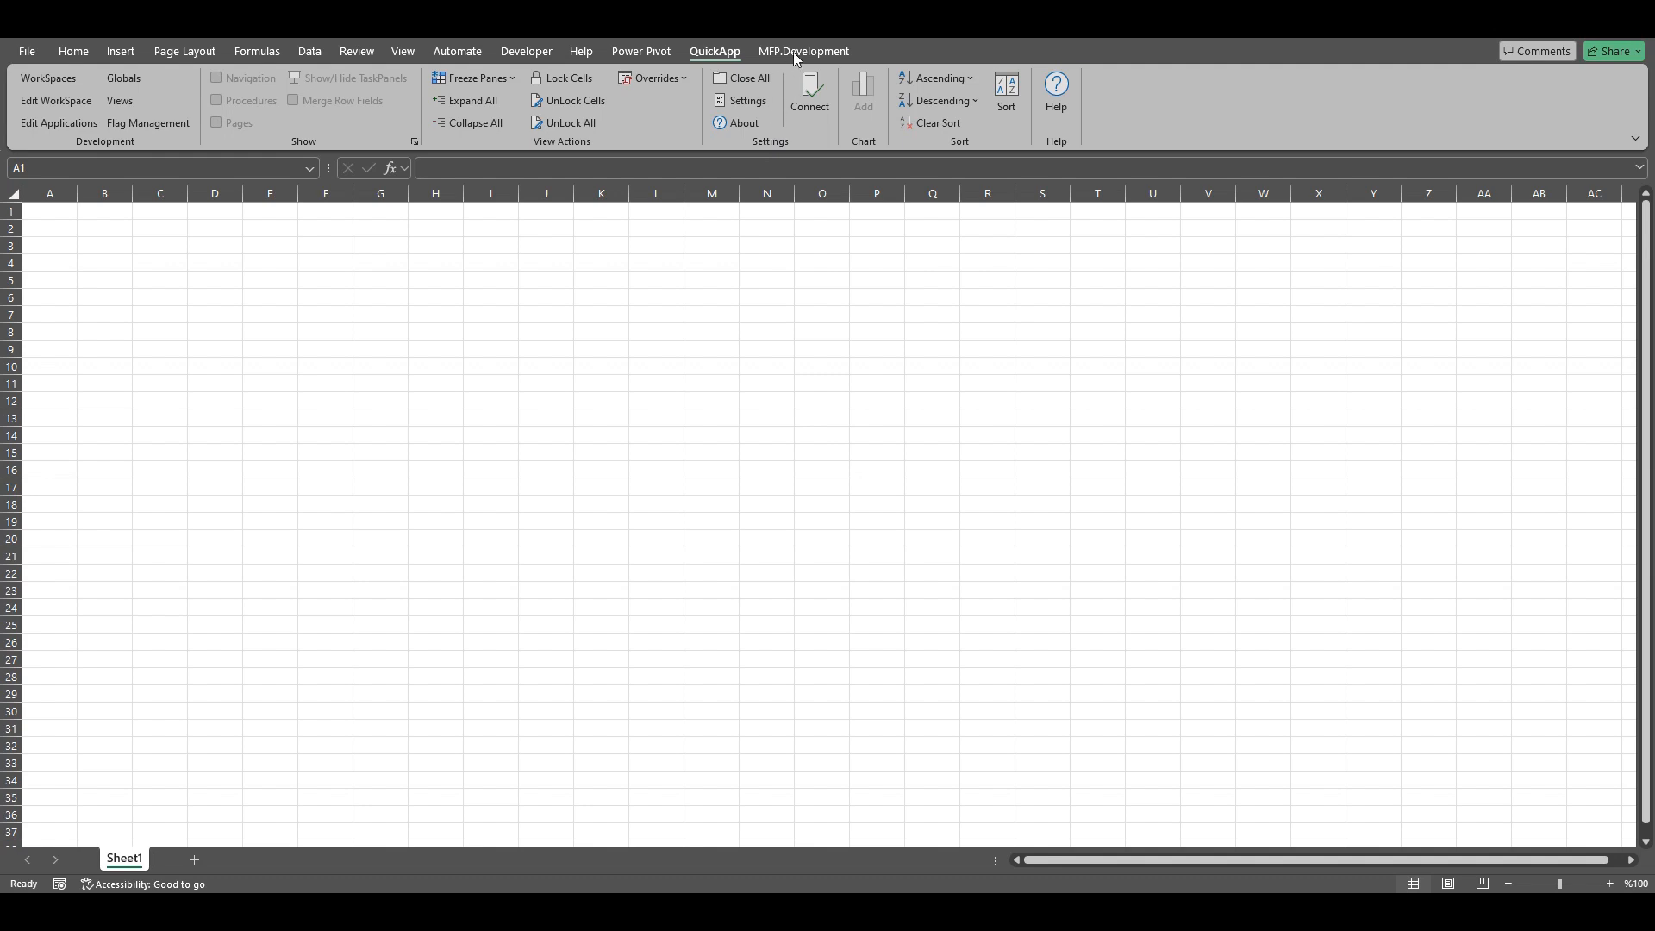
Step: Open the Sales Budget workspace from the MFP.Development application and load its data for sales season 24AW
left_click(788, 50)
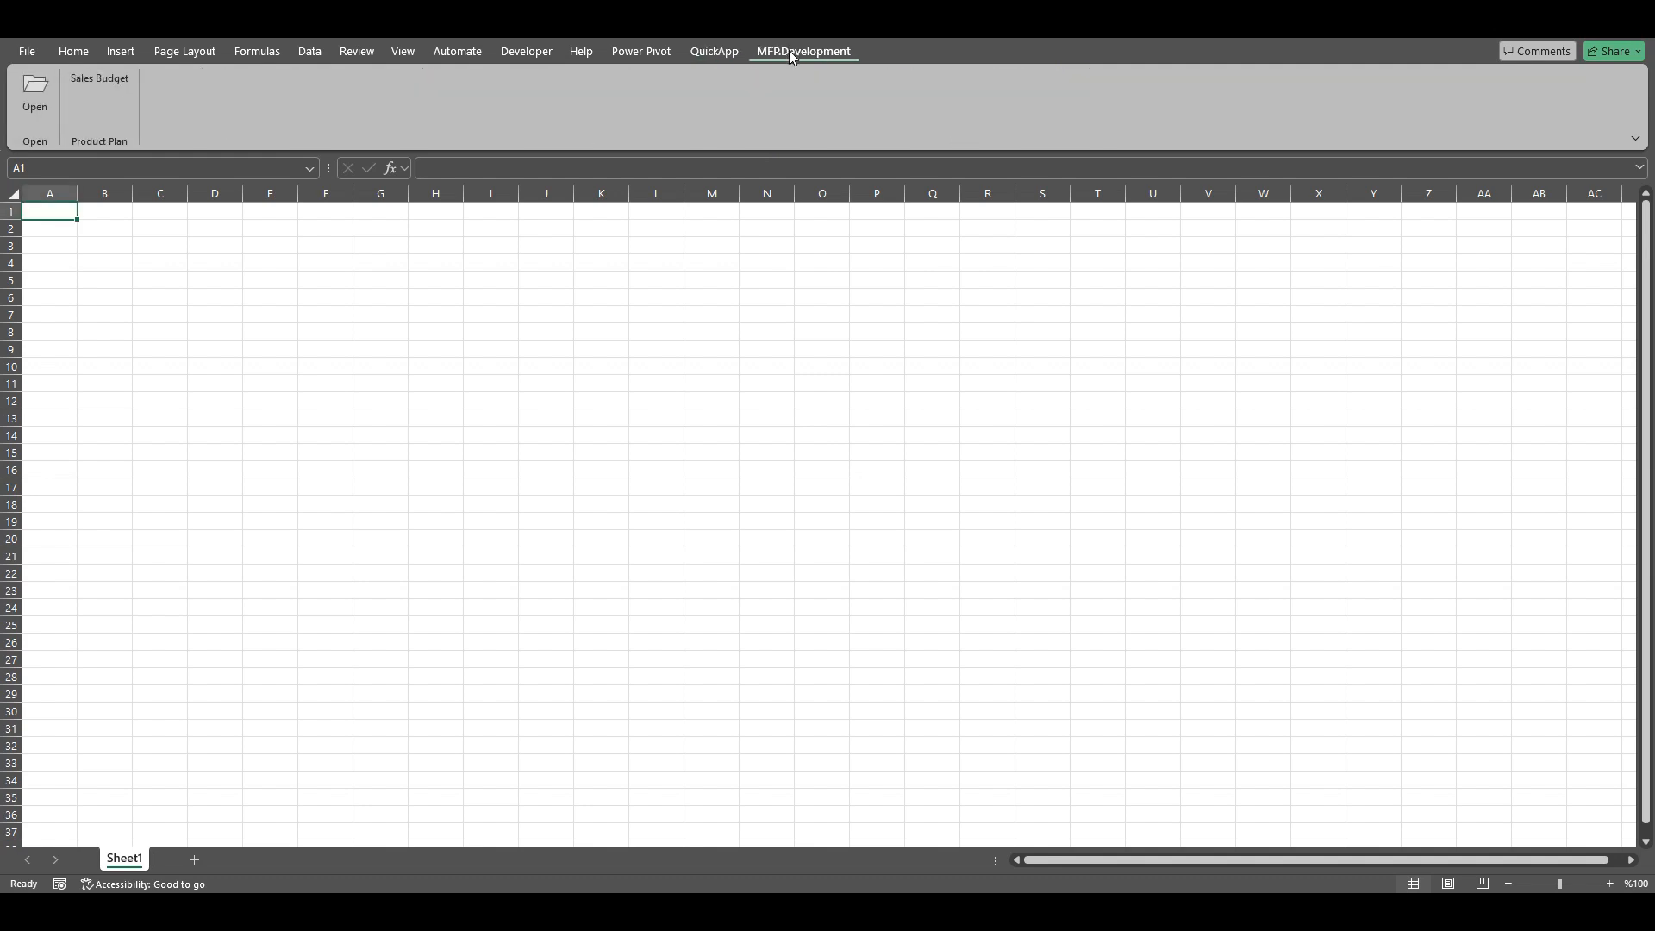
left_click(90, 81)
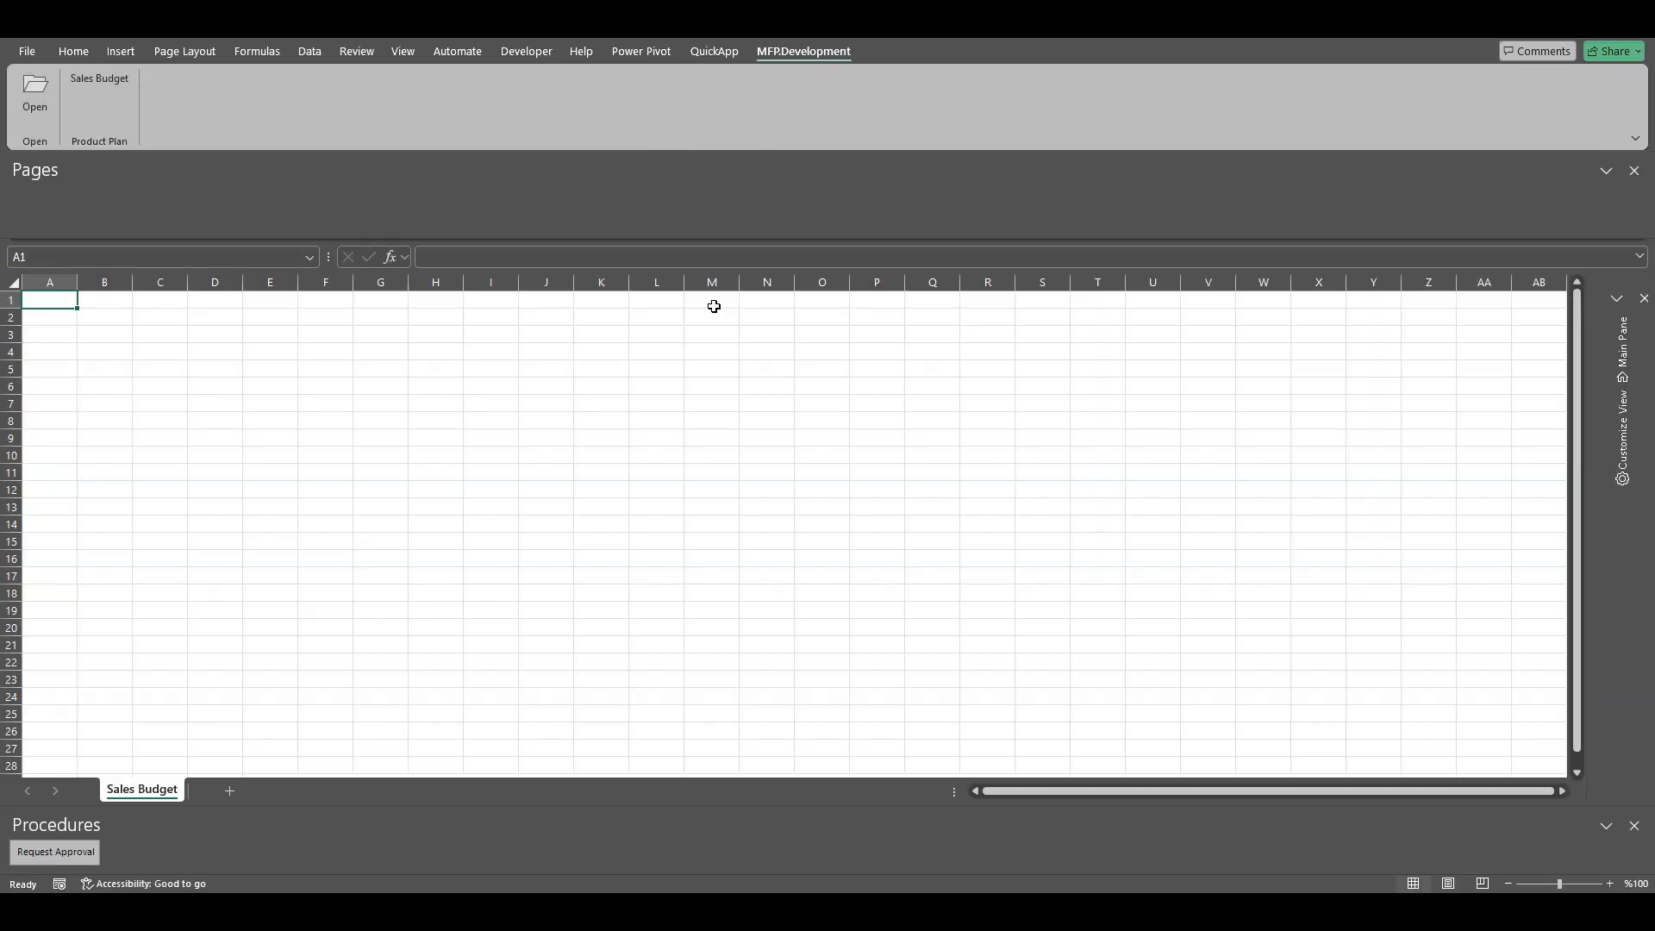
left_click(1623, 349)
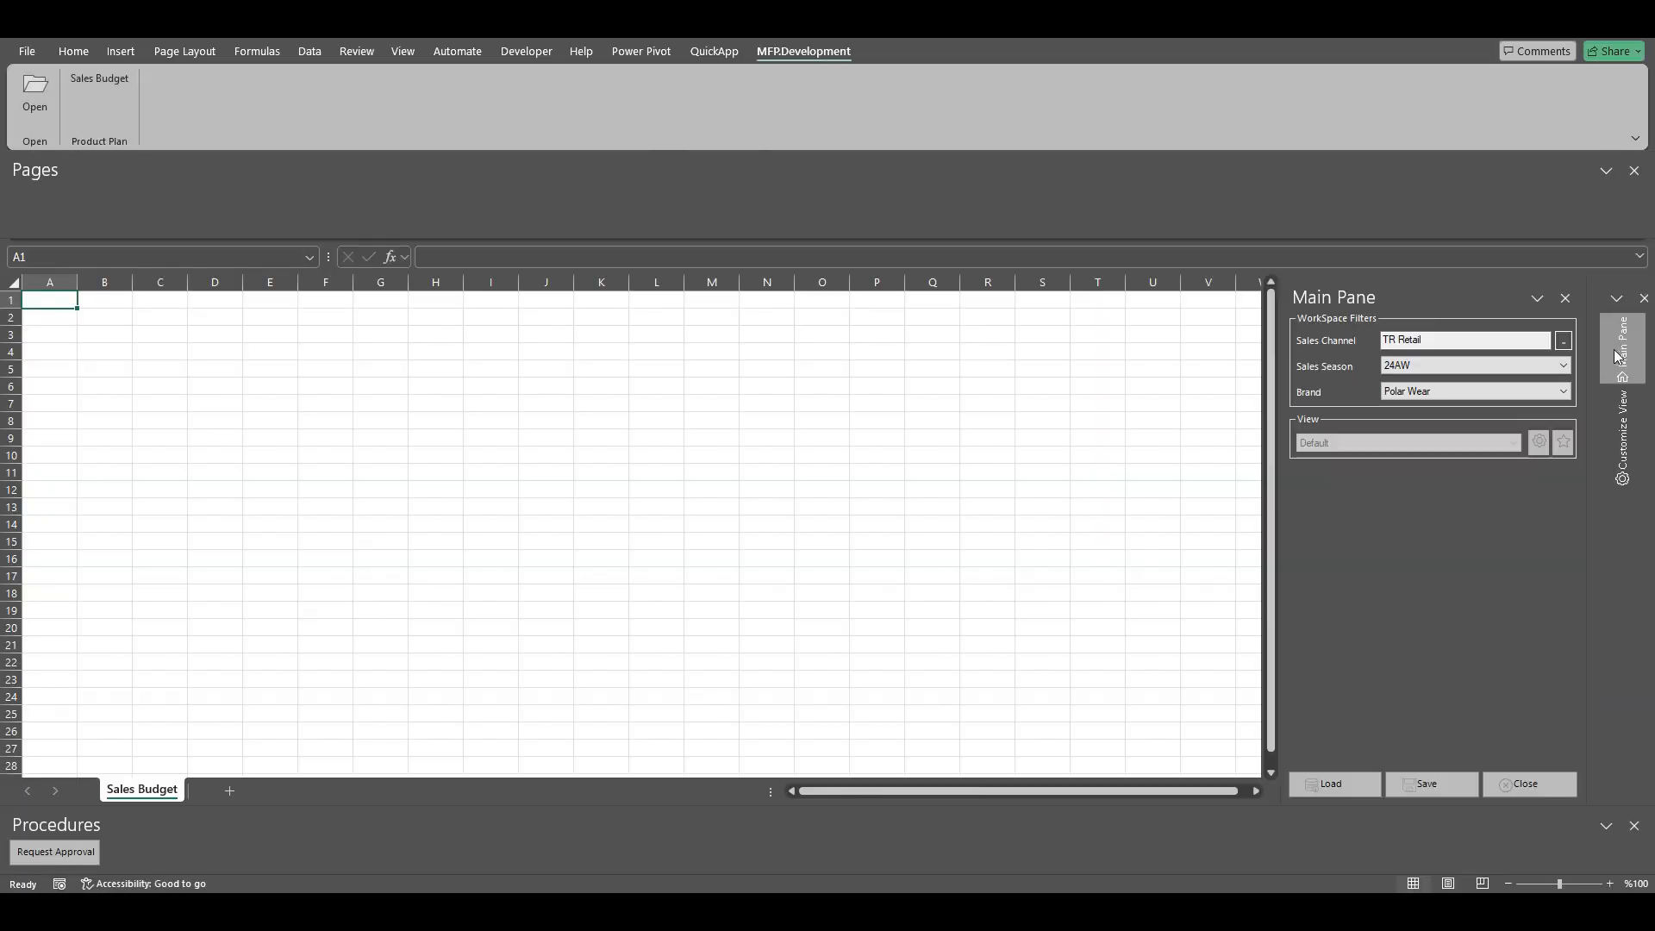
left_click(1405, 366)
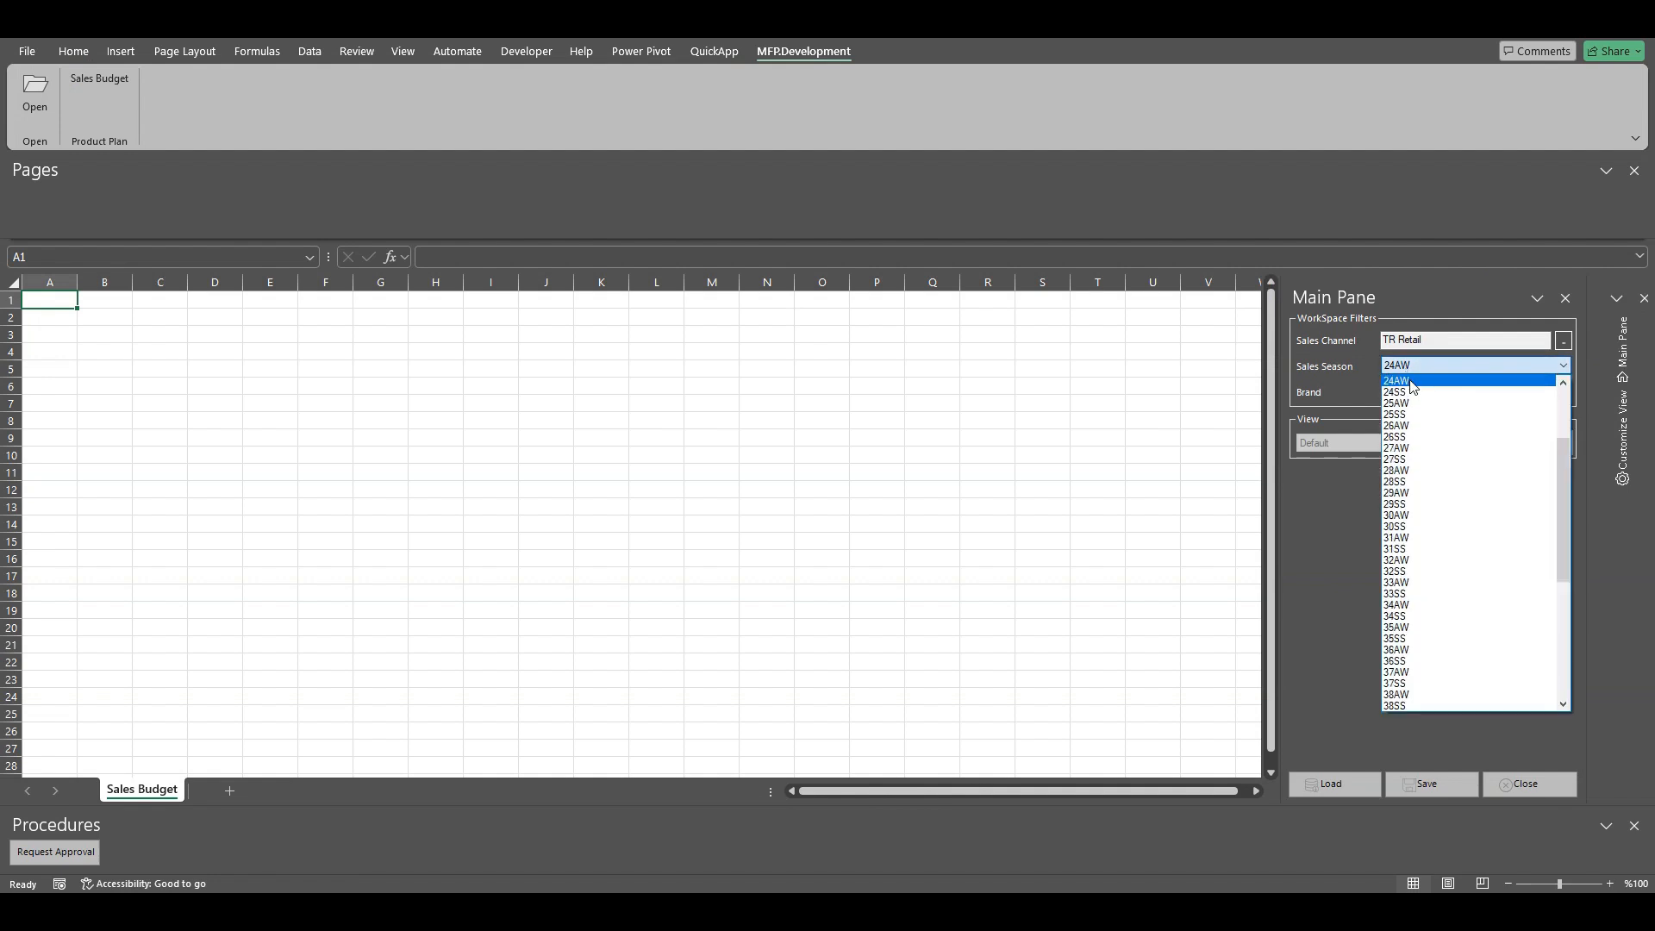
left_click(1411, 382)
left_click(1333, 784)
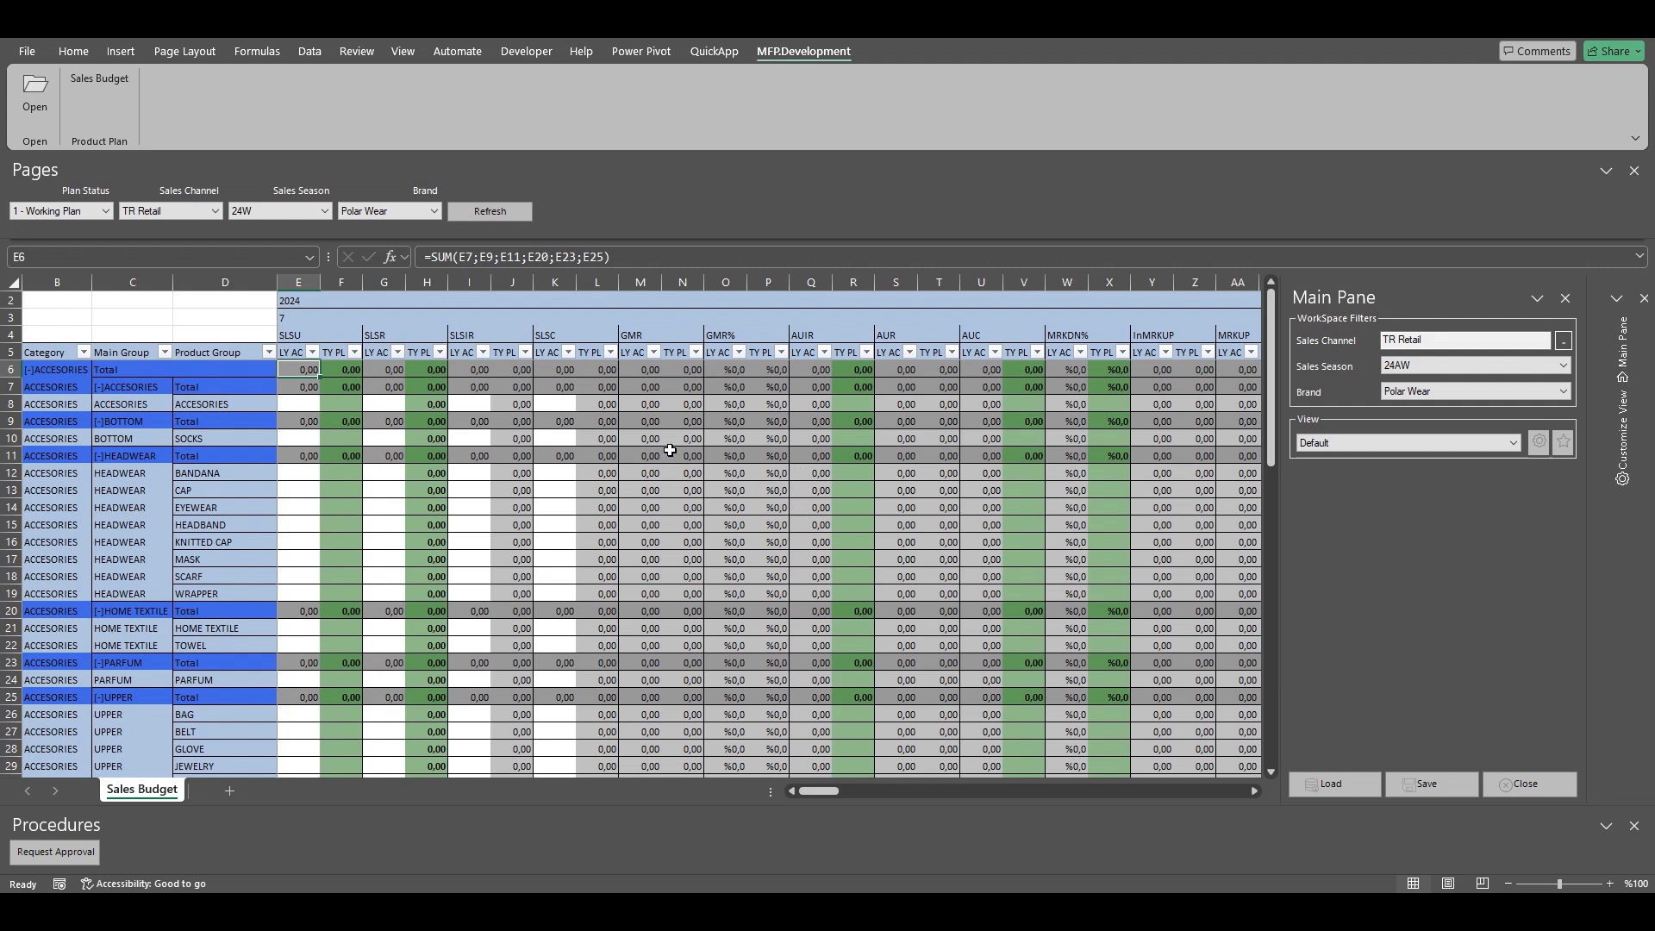
Step: Examine how the 2024 plan columns are grouped by month, comparing month 7 with month 8
left_click(309, 302)
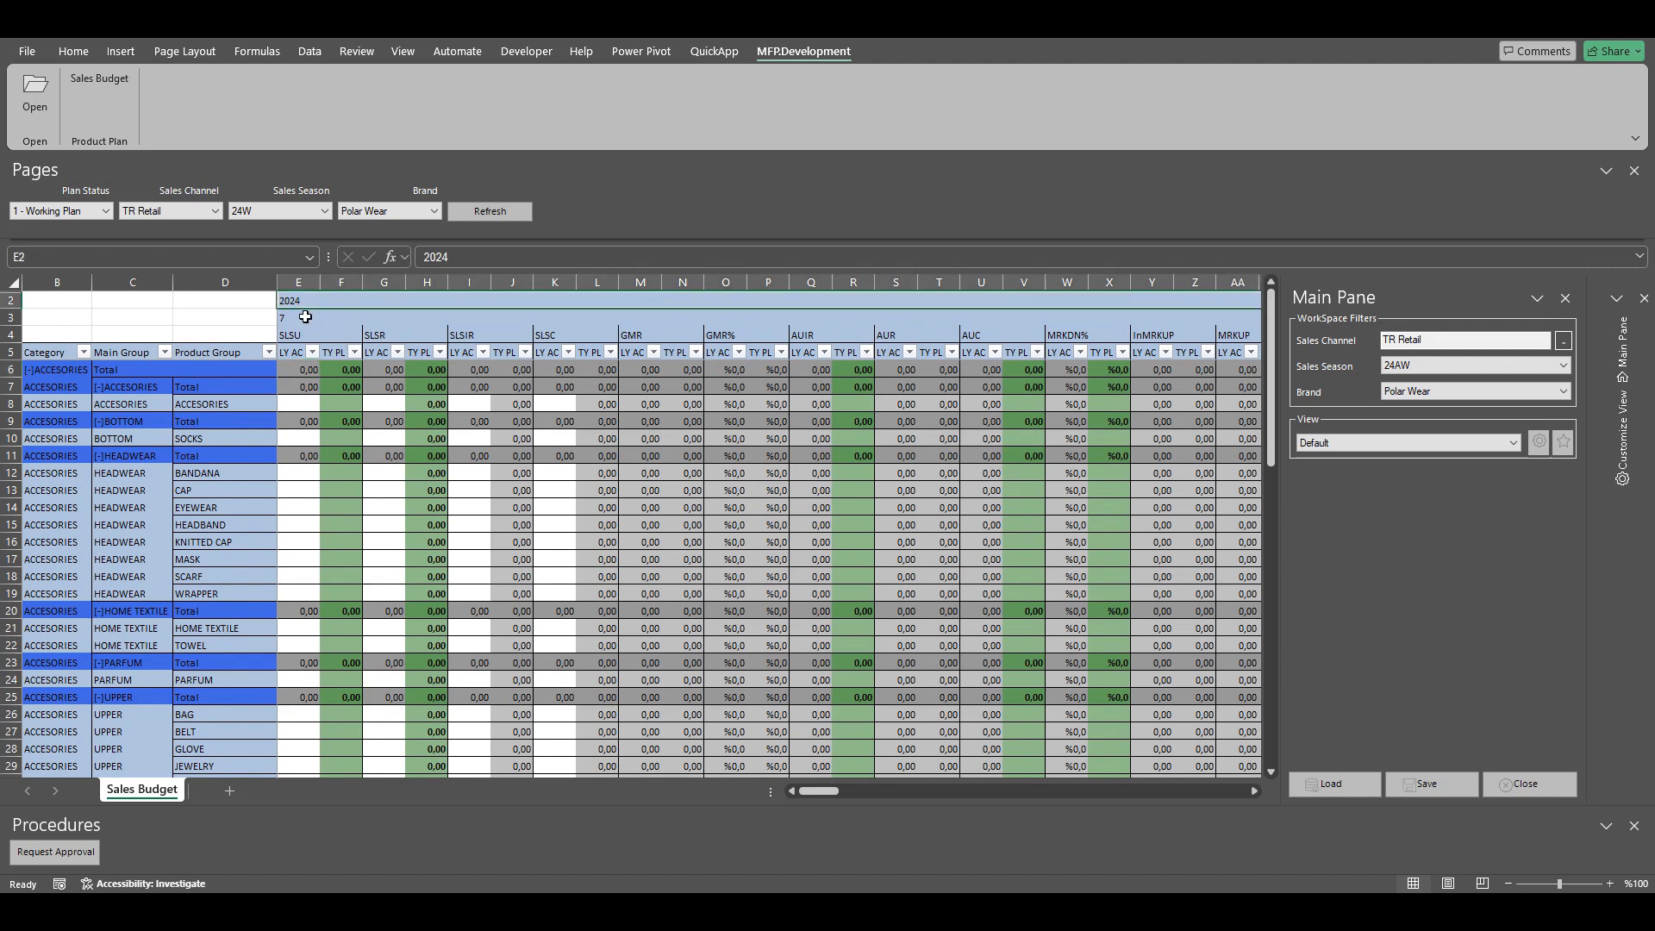
left_click(304, 317)
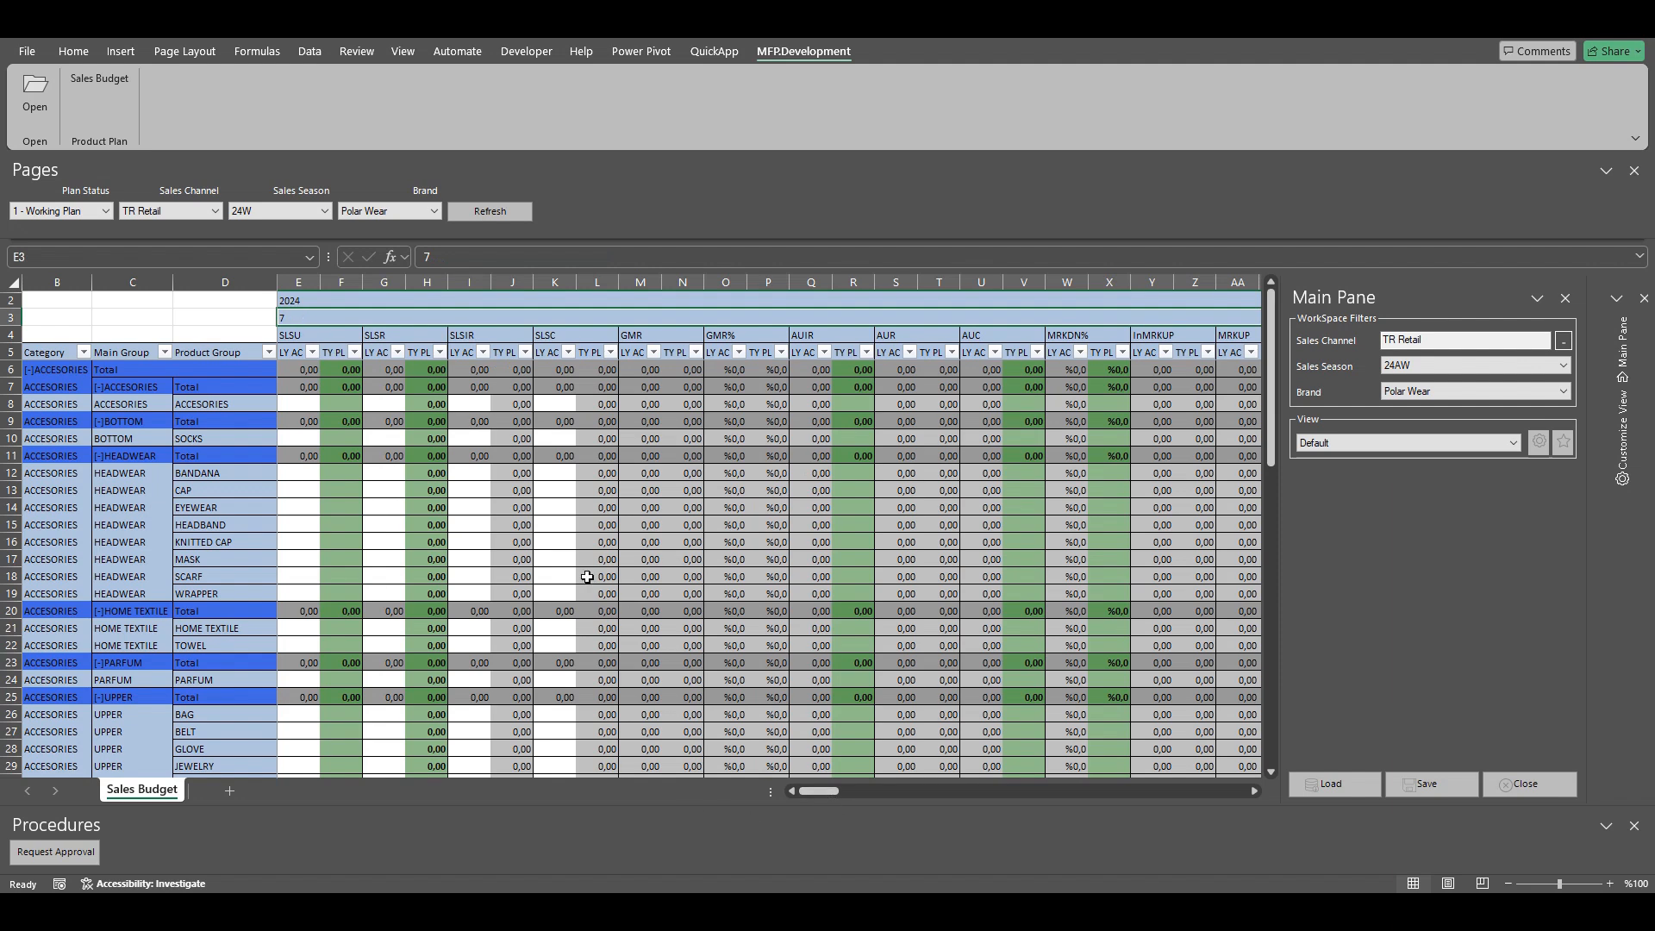
left_click_drag(824, 789, 862, 789)
left_click(455, 318)
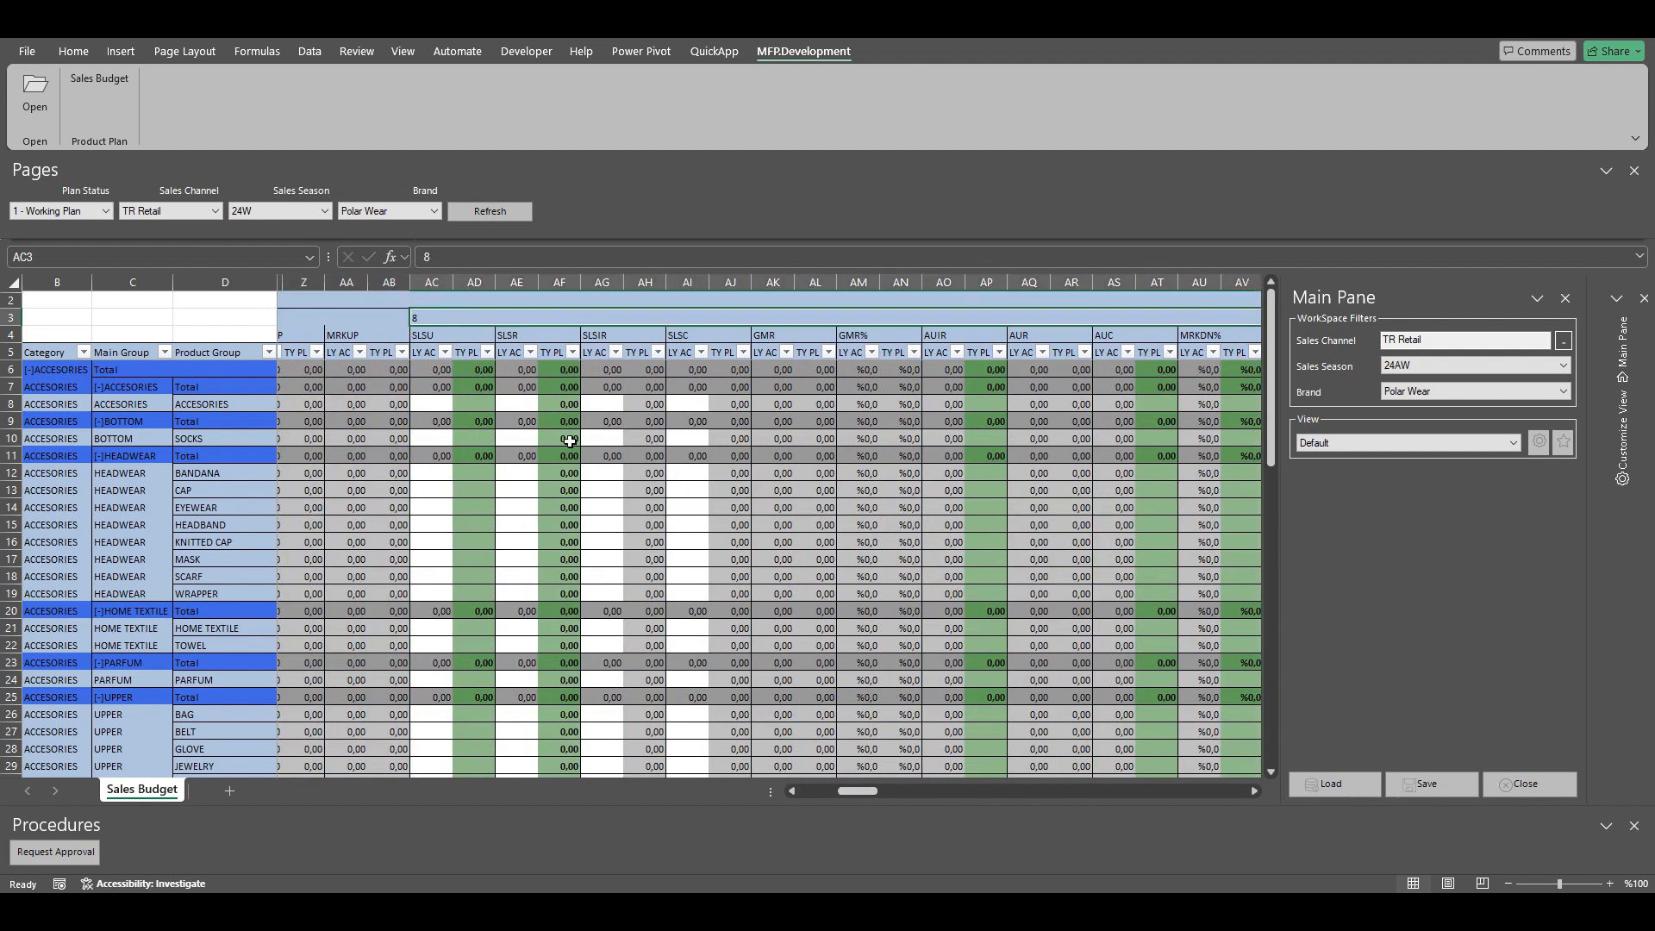
left_click_drag(853, 790, 793, 787)
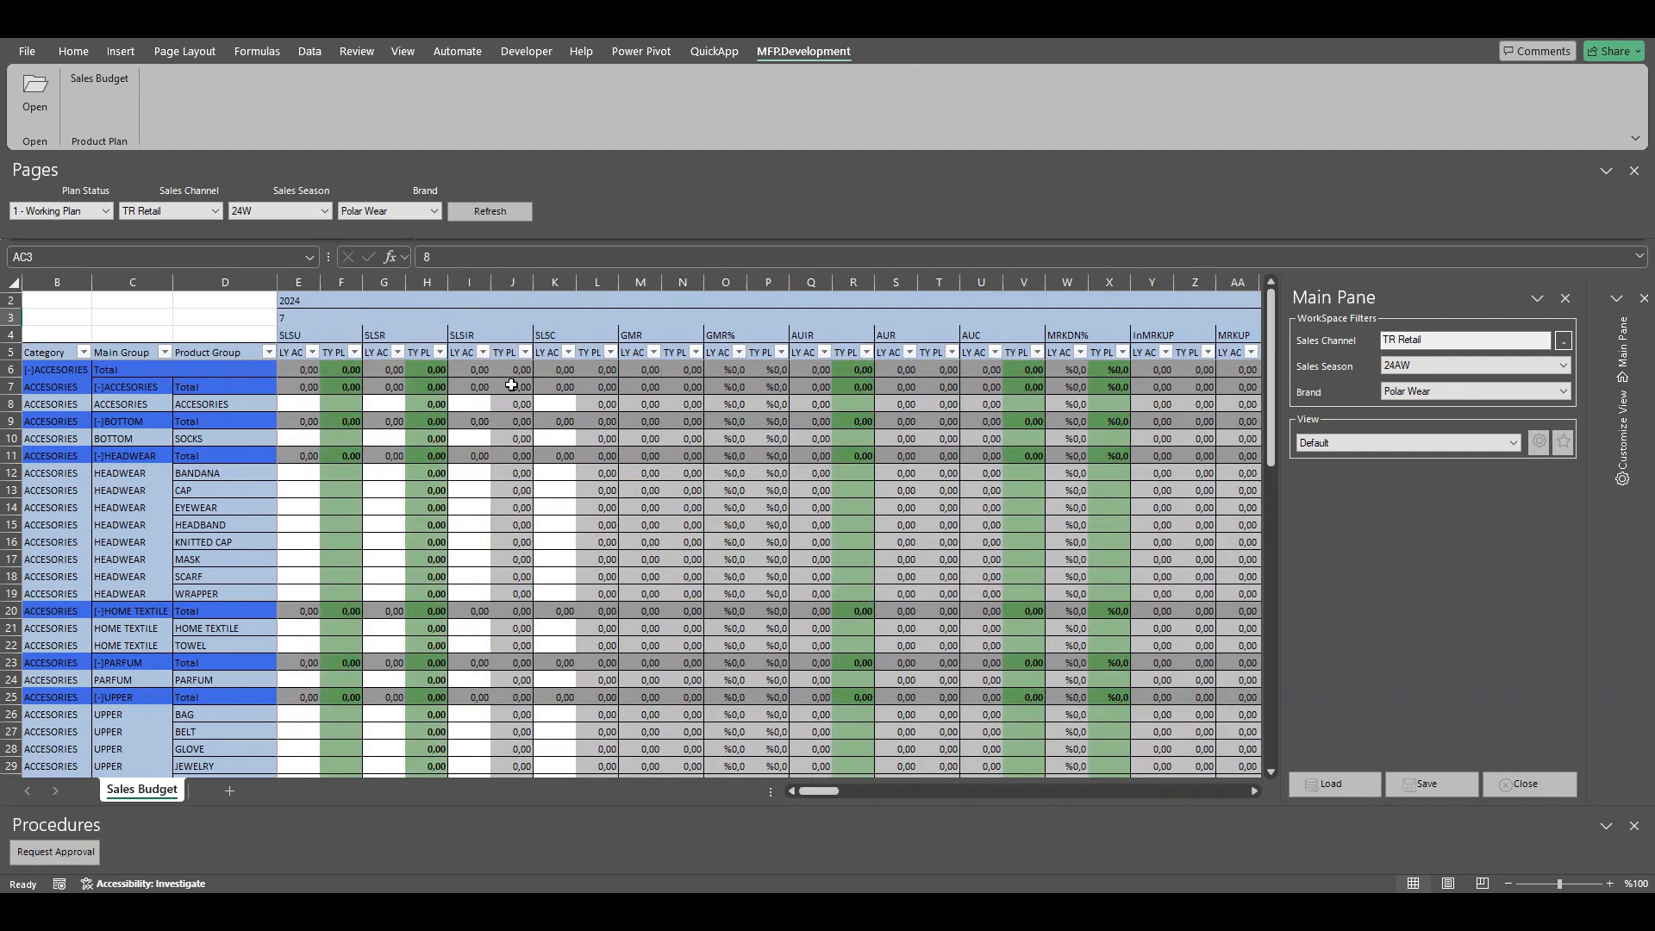
Step: Lock all cells under month 7 of 2024, check how far the lock extends, and unlock them again
left_click(376, 318)
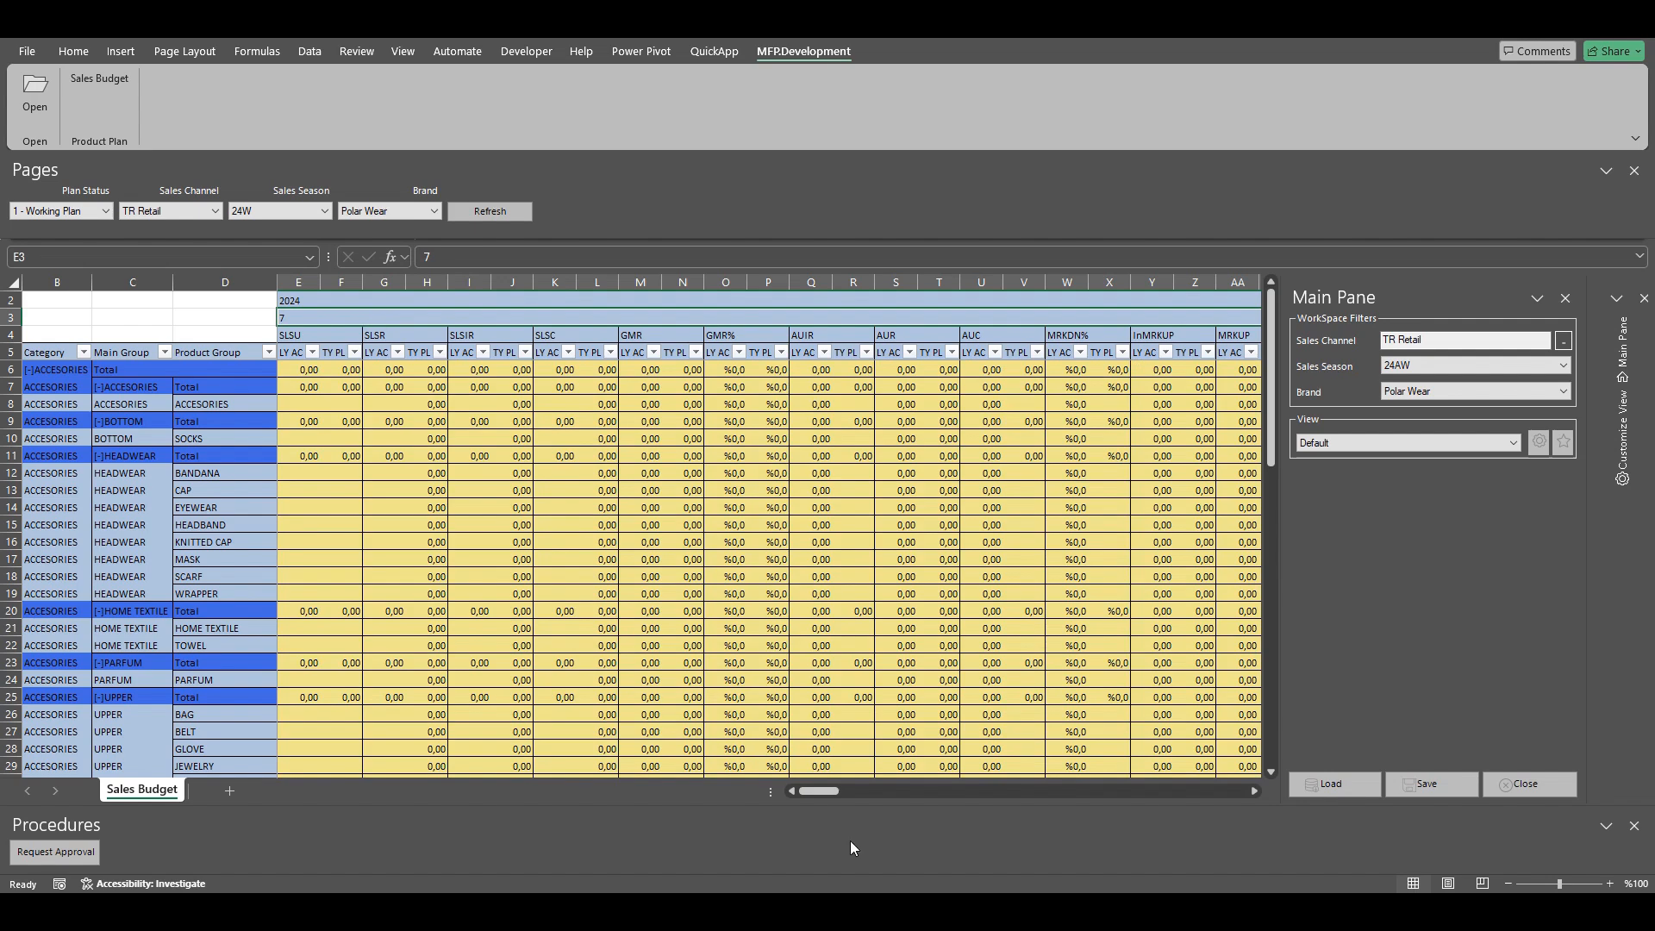
mouse_move(824, 795)
left_mouse_down()
mouse_move(866, 794)
mouse_move(814, 788)
mouse_move(843, 793)
left_mouse_up()
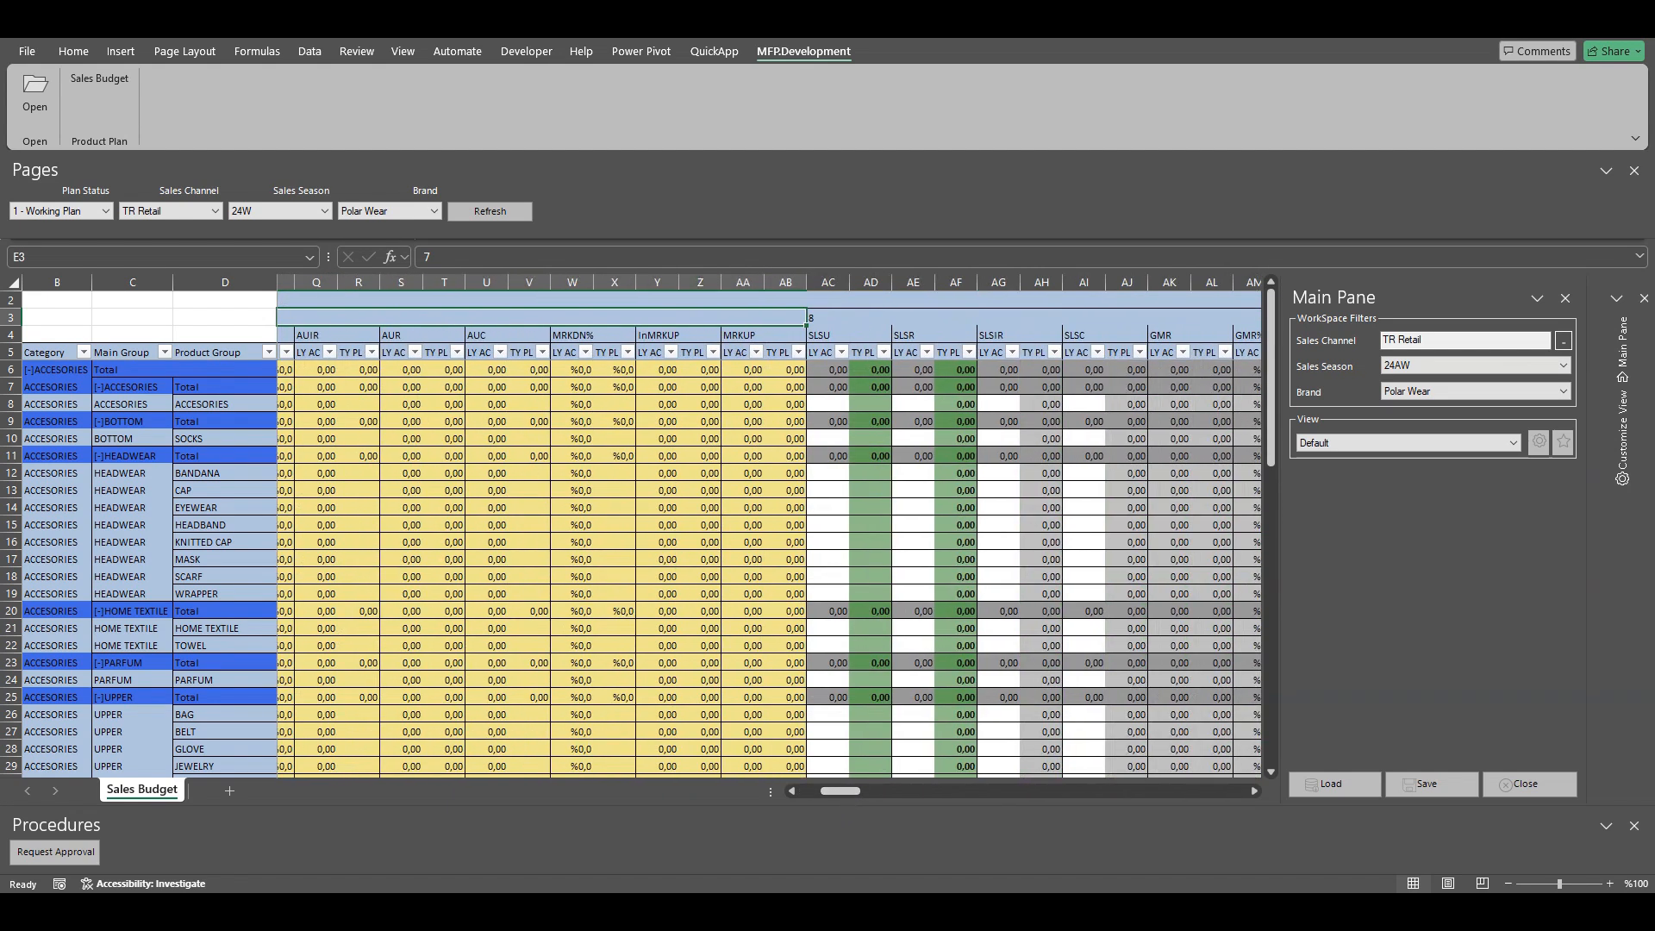
left_click(704, 49)
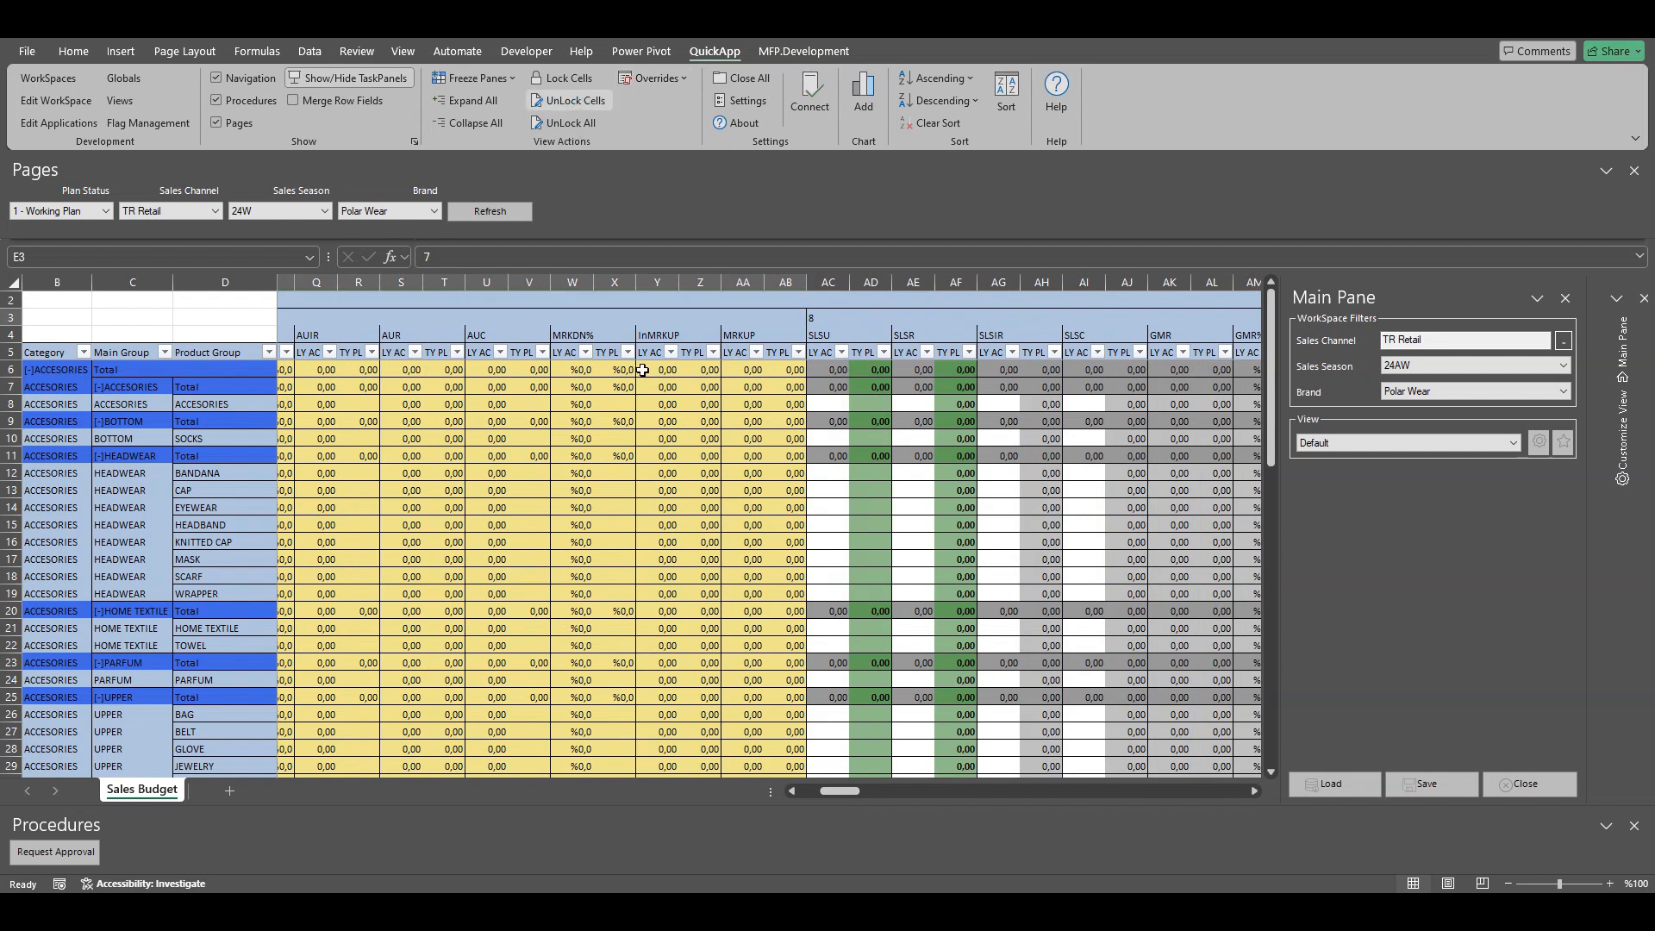
left_click(799, 788)
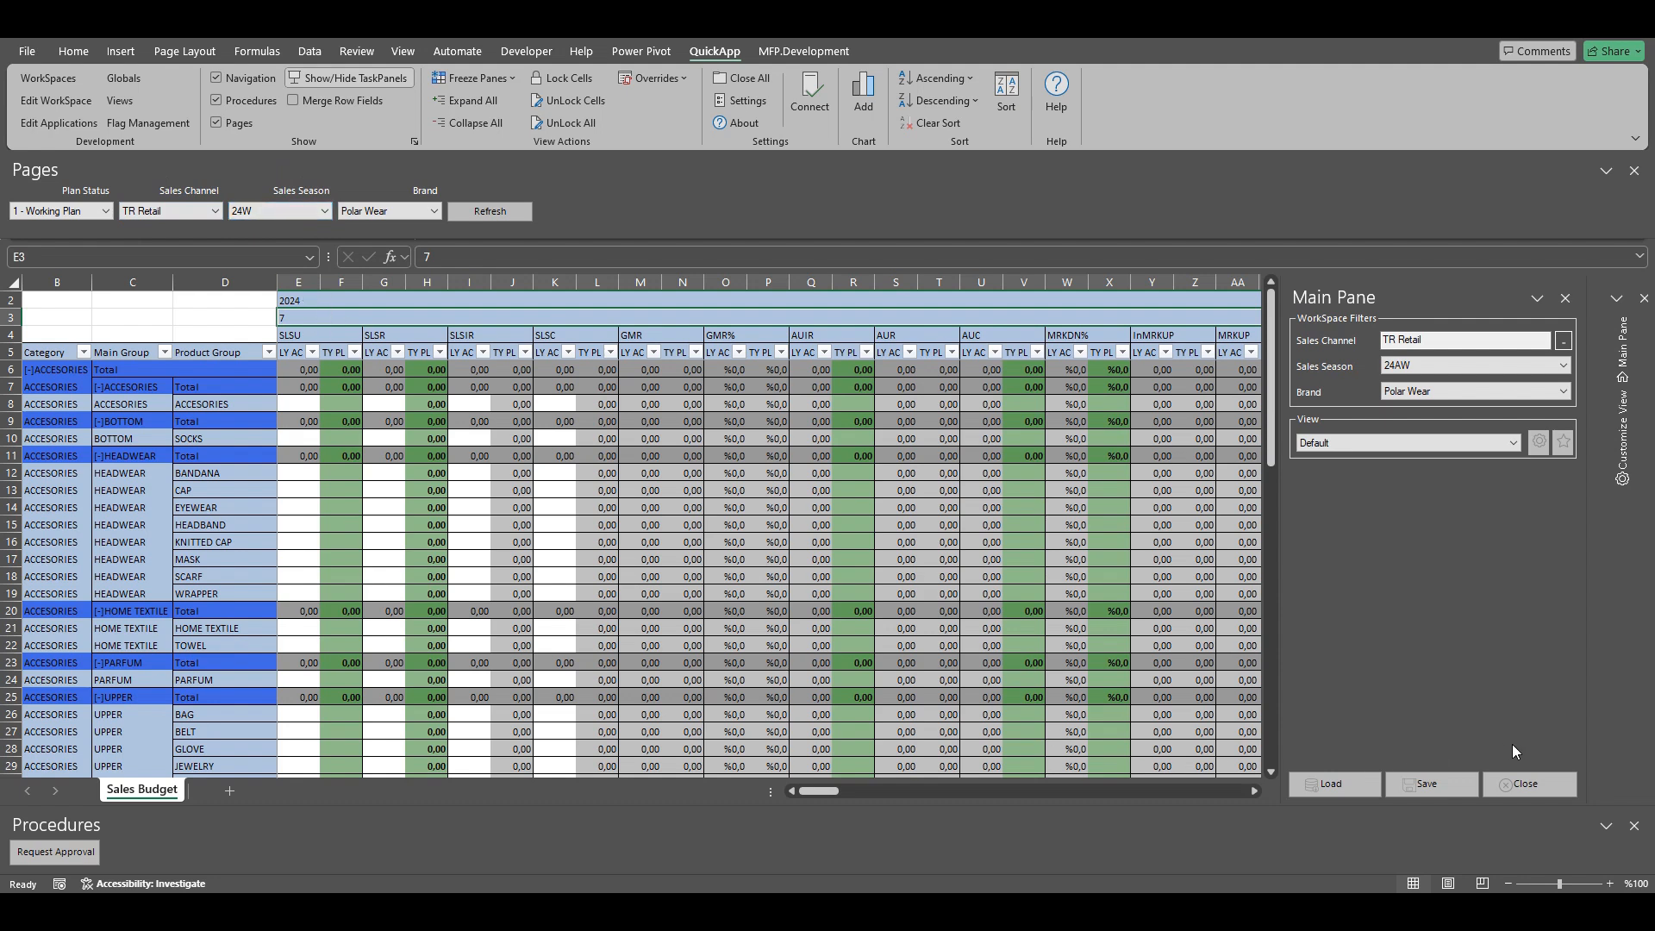
Step: Close the Sales Budget workspace and load the pool definitions of the Sales Budget application in Edit Applications
left_click(1534, 786)
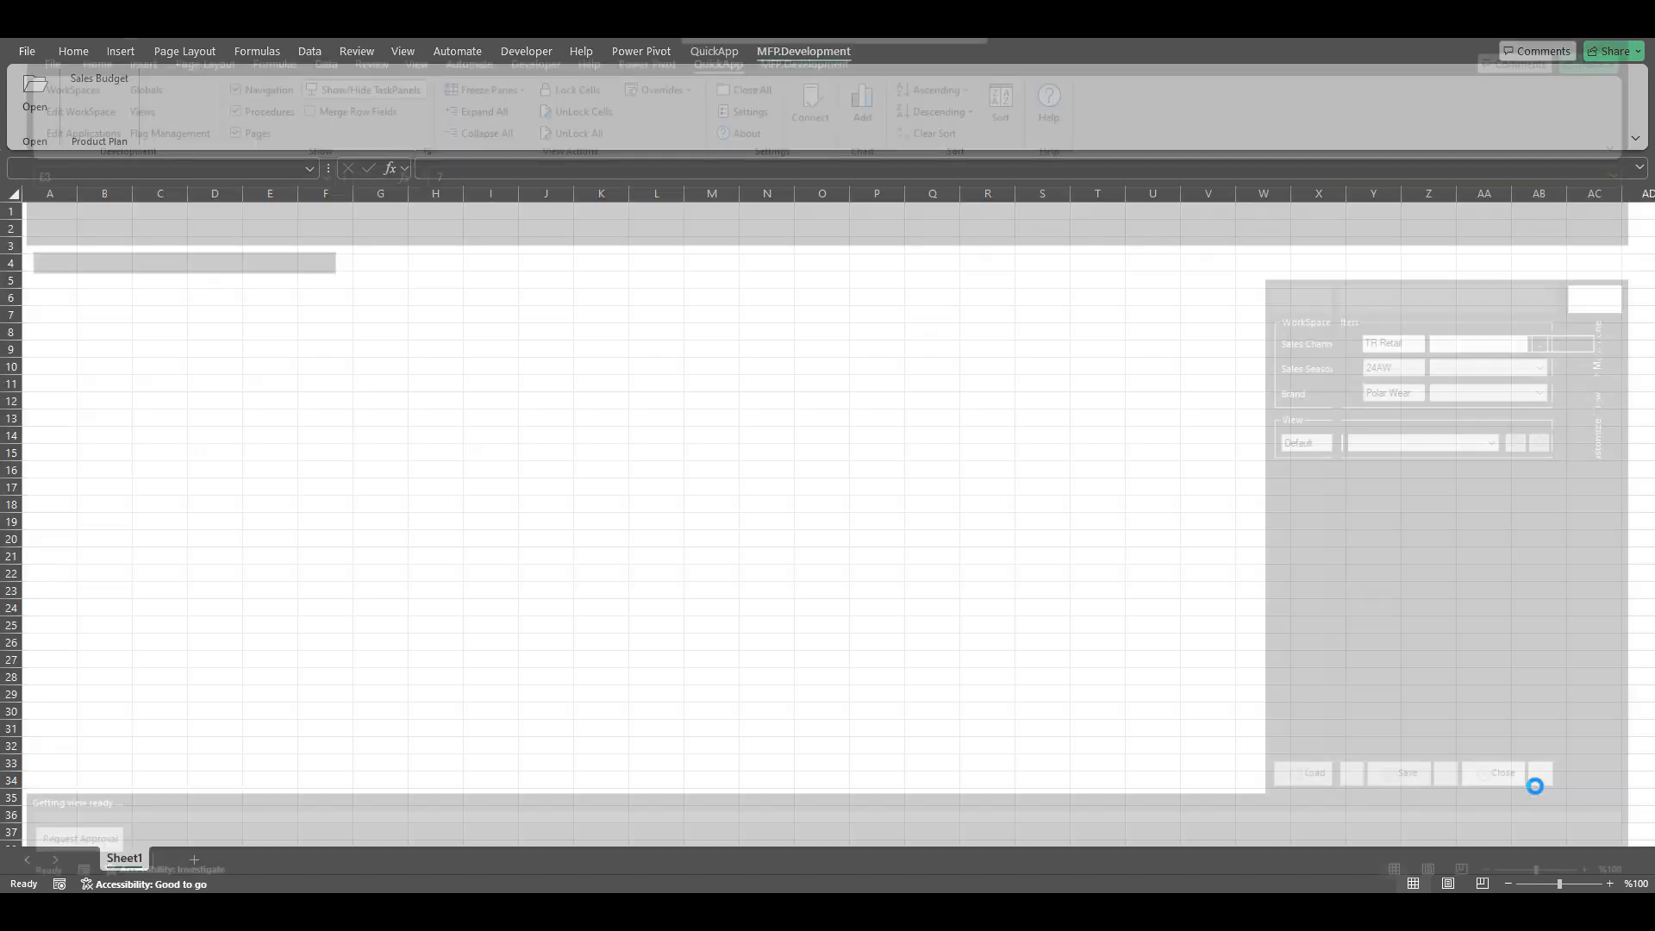
left_click(712, 53)
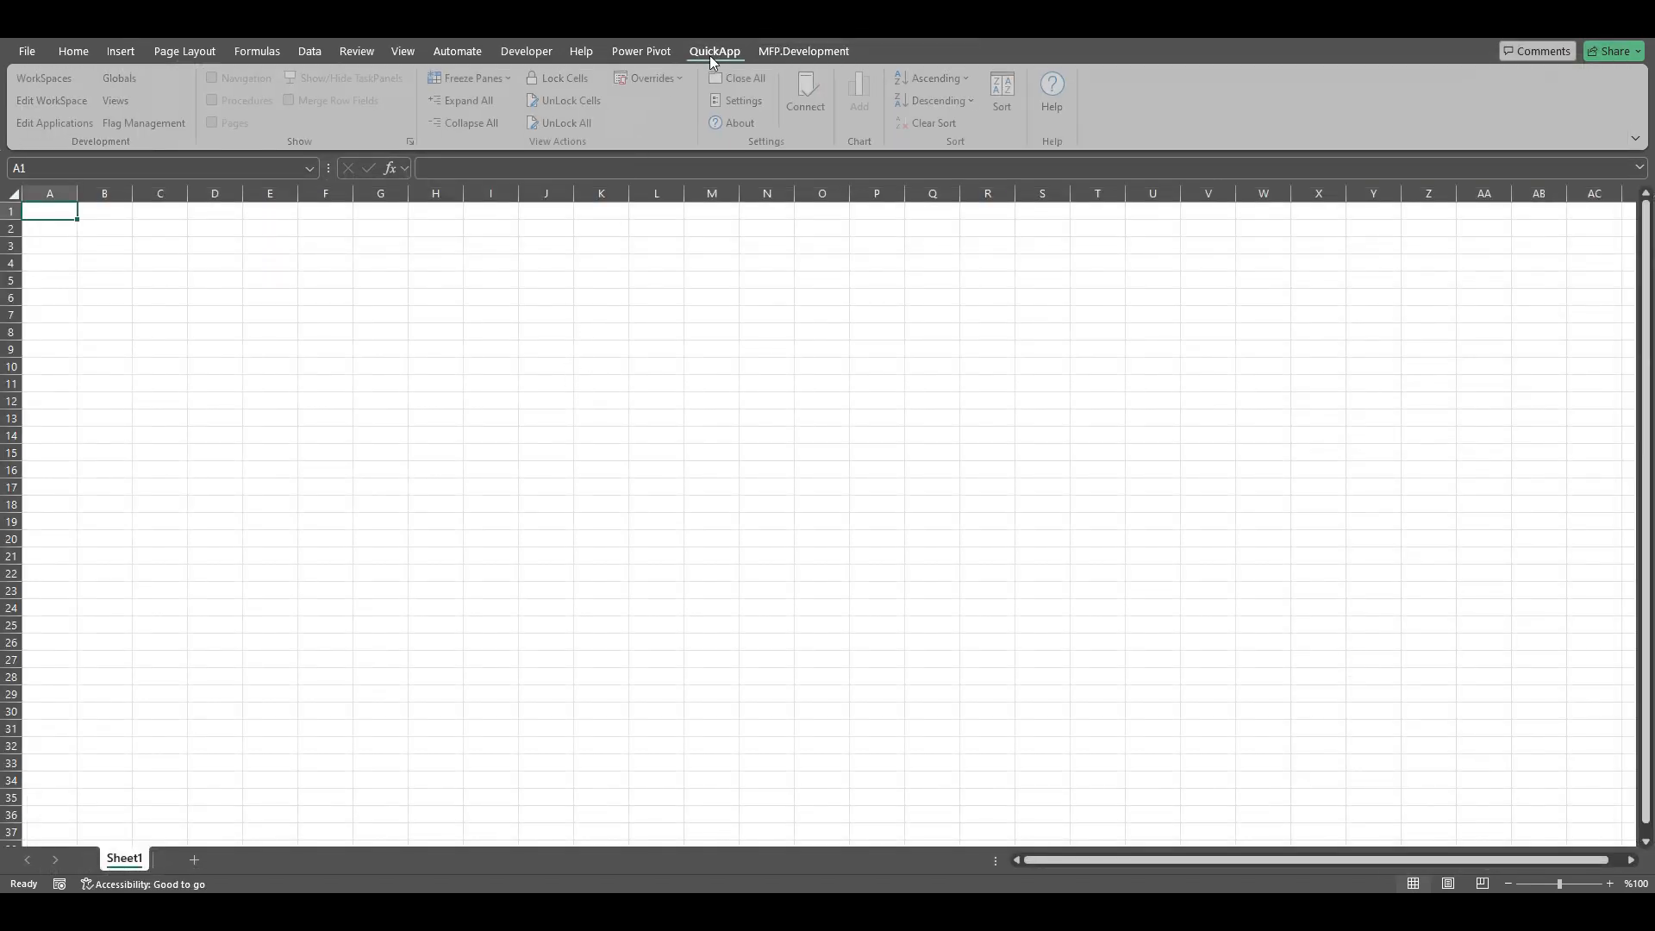
left_click(38, 123)
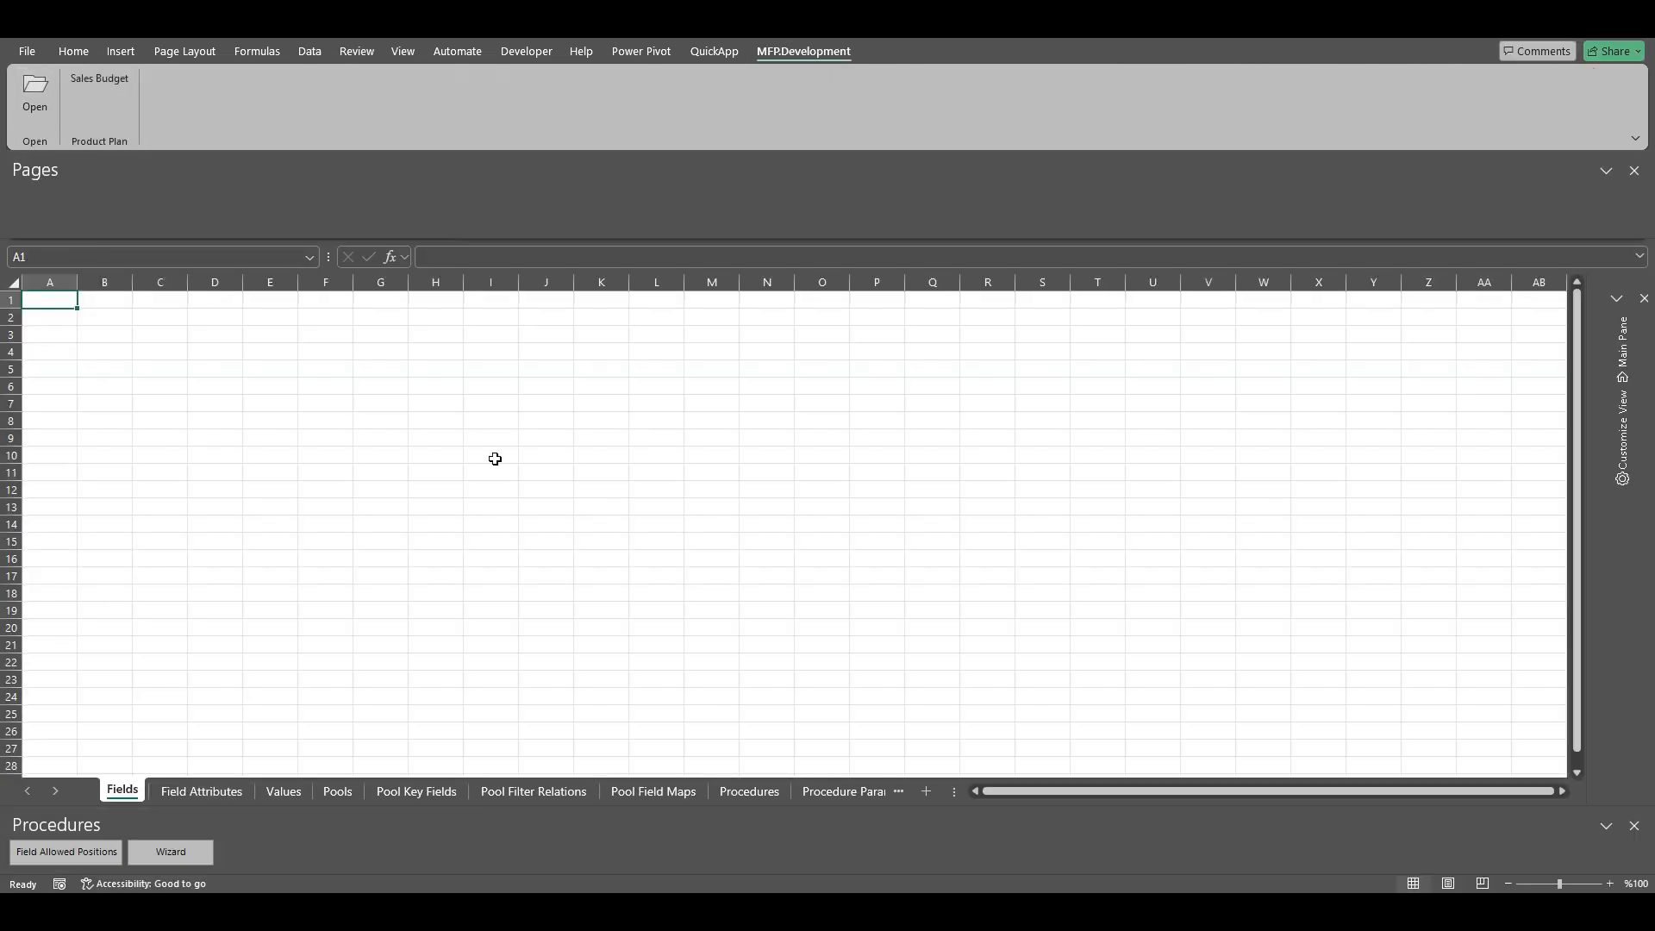
left_click(338, 791)
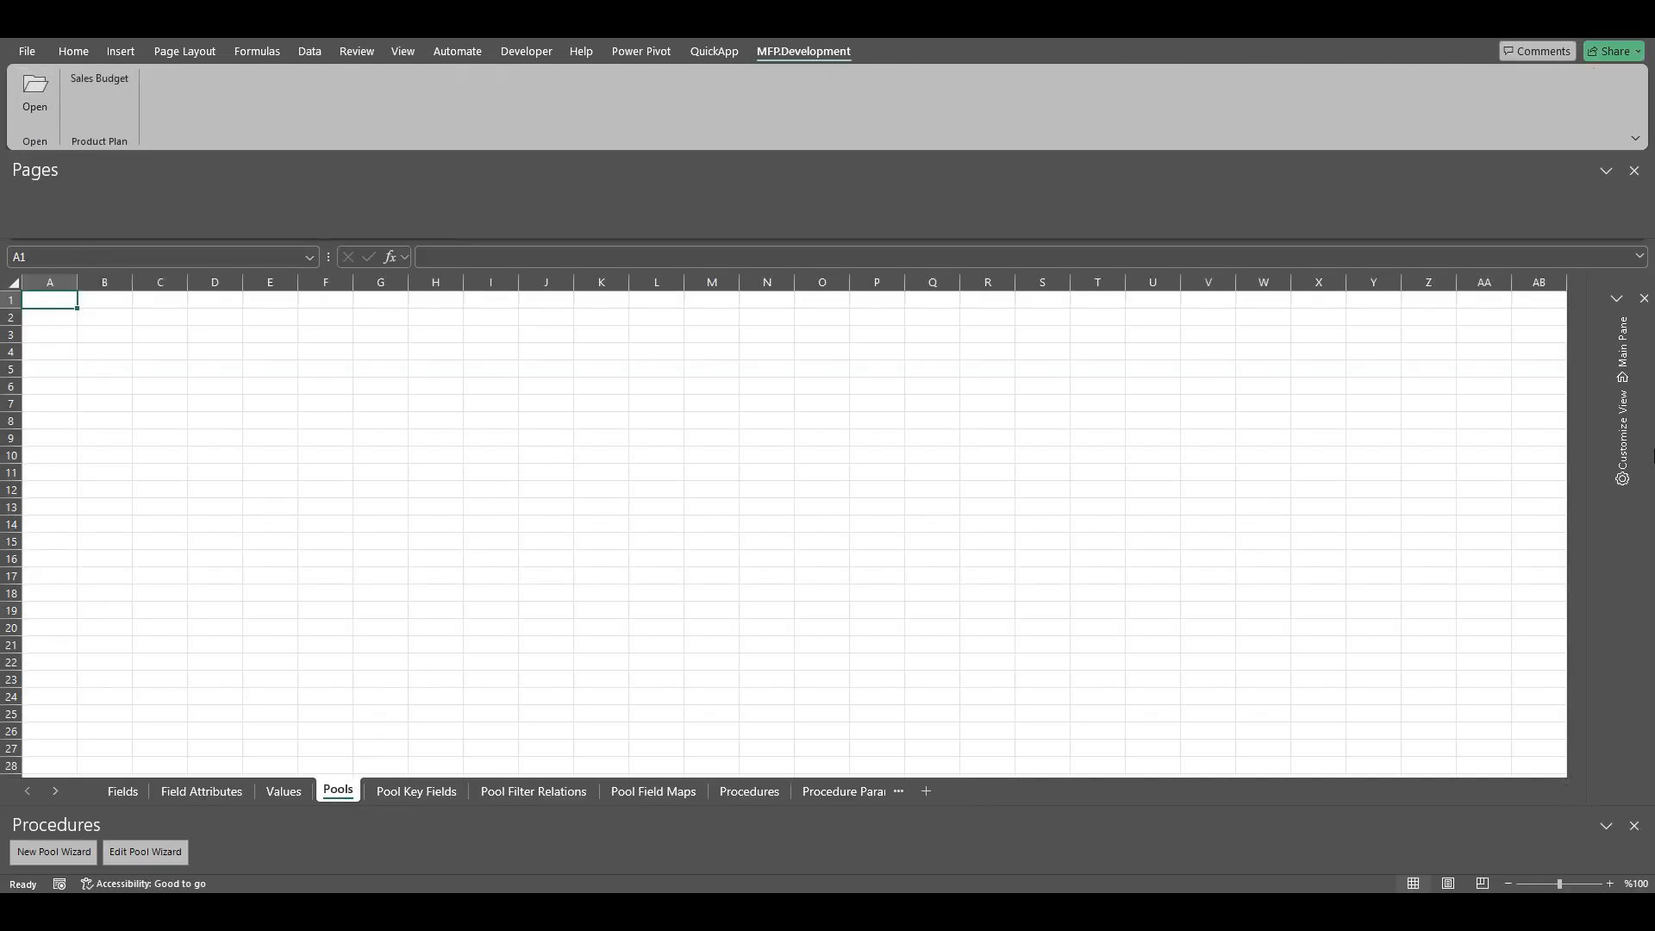
left_click(1629, 349)
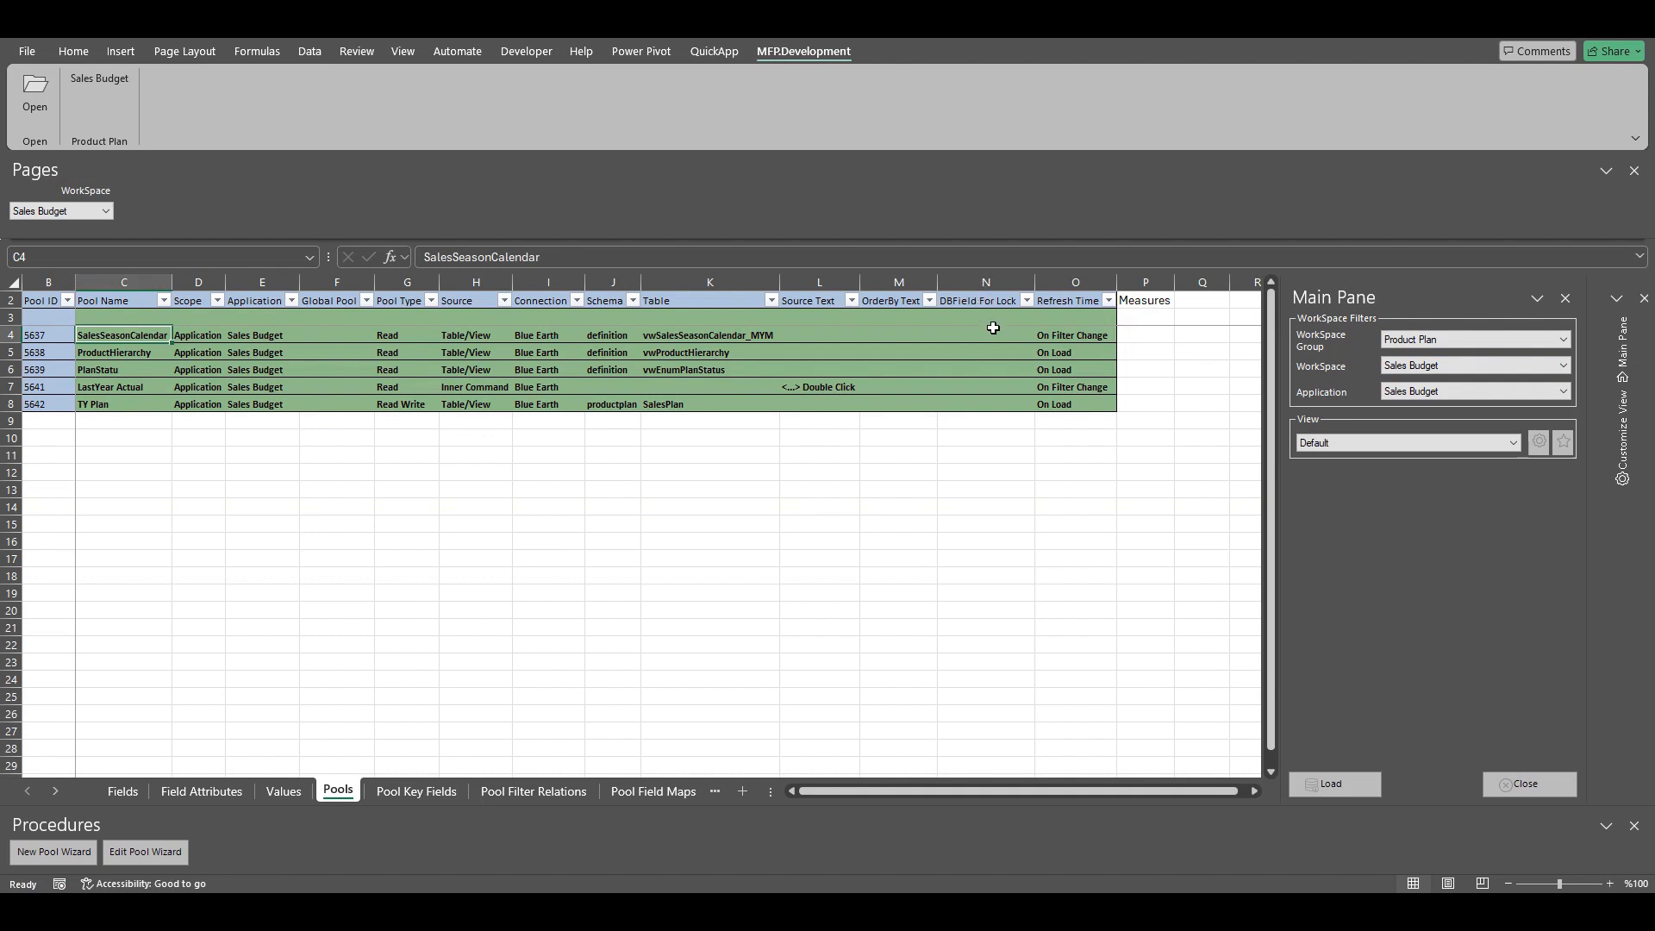
Step: Examine the DBField For Lock and Source settings of the existing pools, including LastYear Actual
left_click_drag(987, 331, 991, 399)
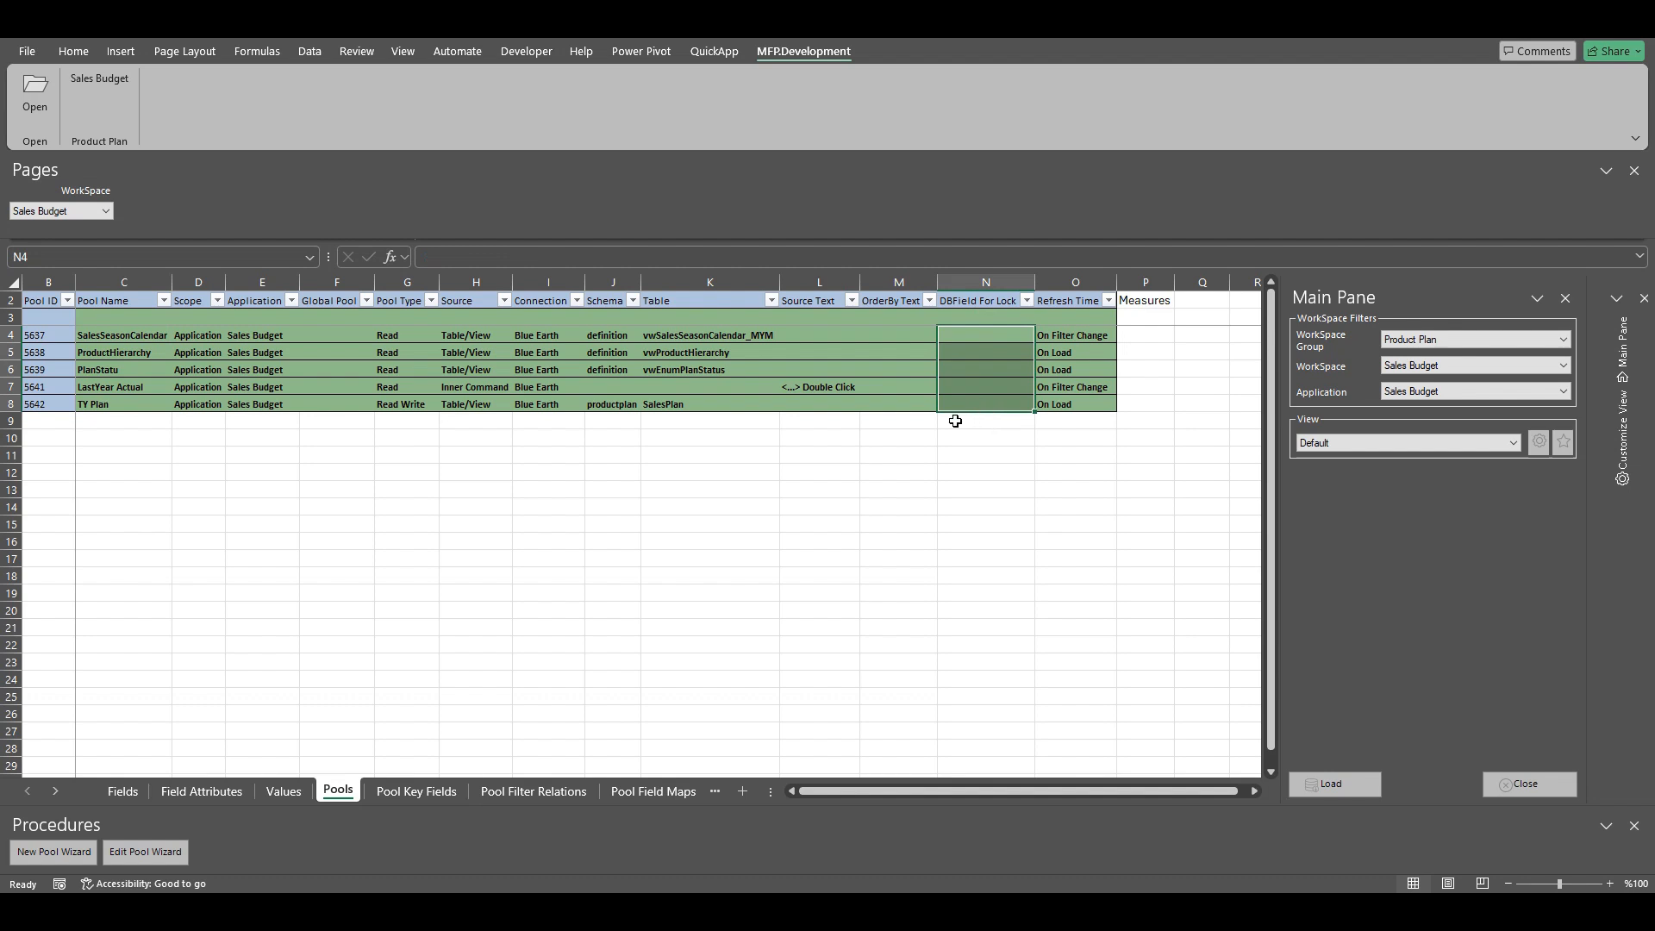
left_click(450, 370)
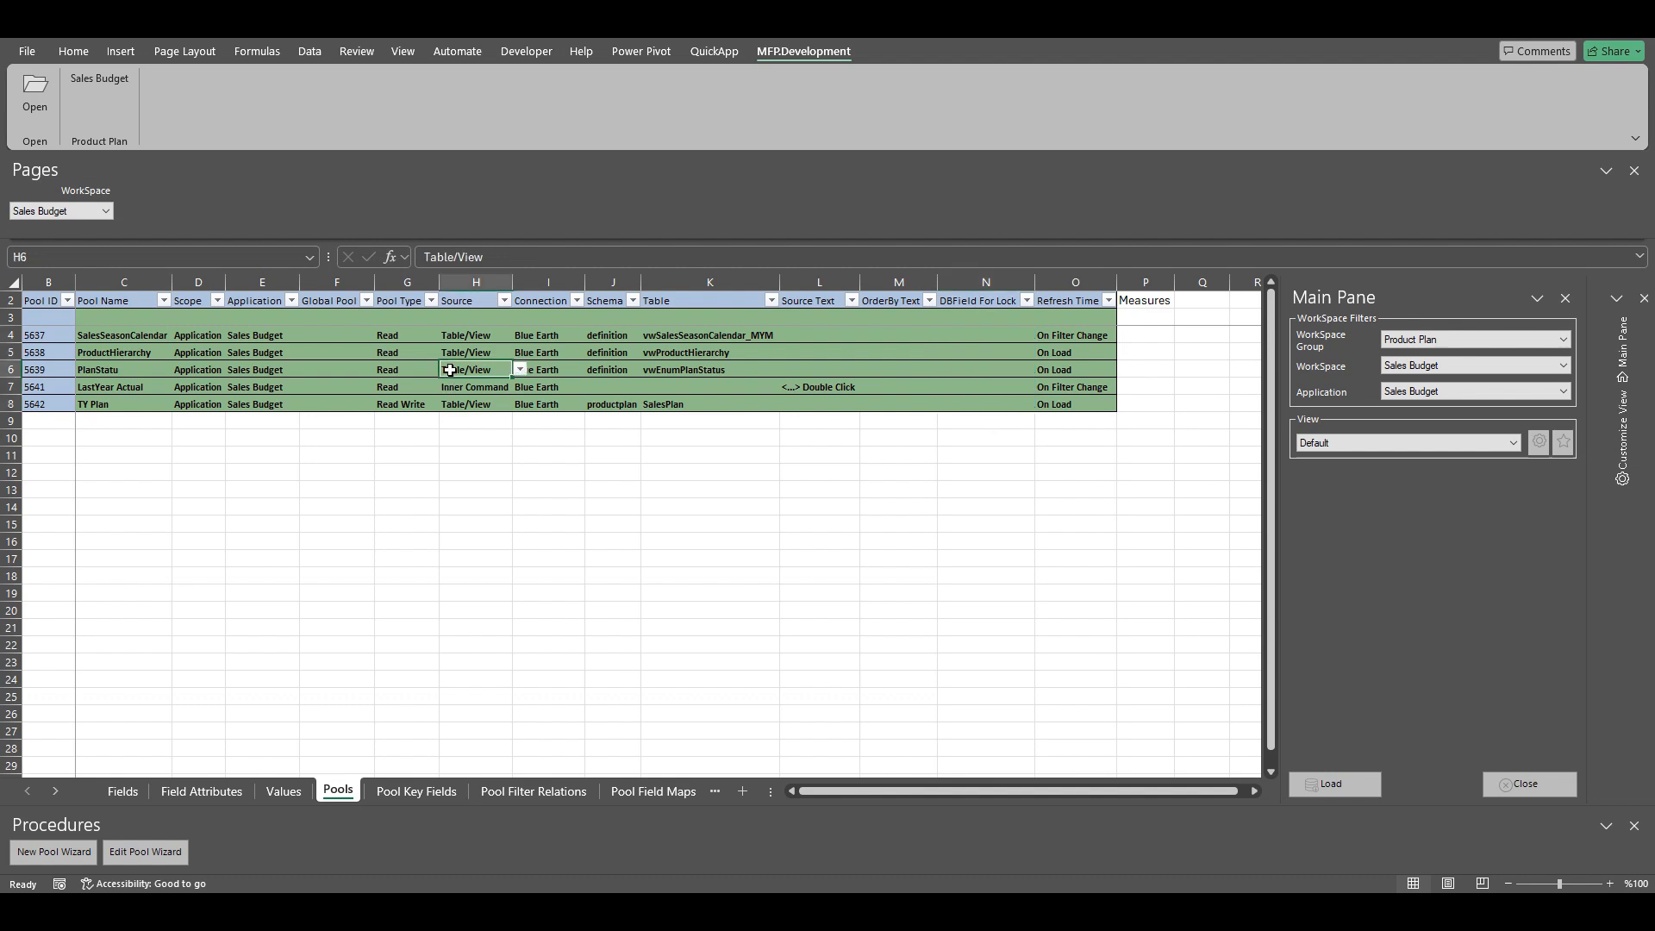
left_click(991, 332)
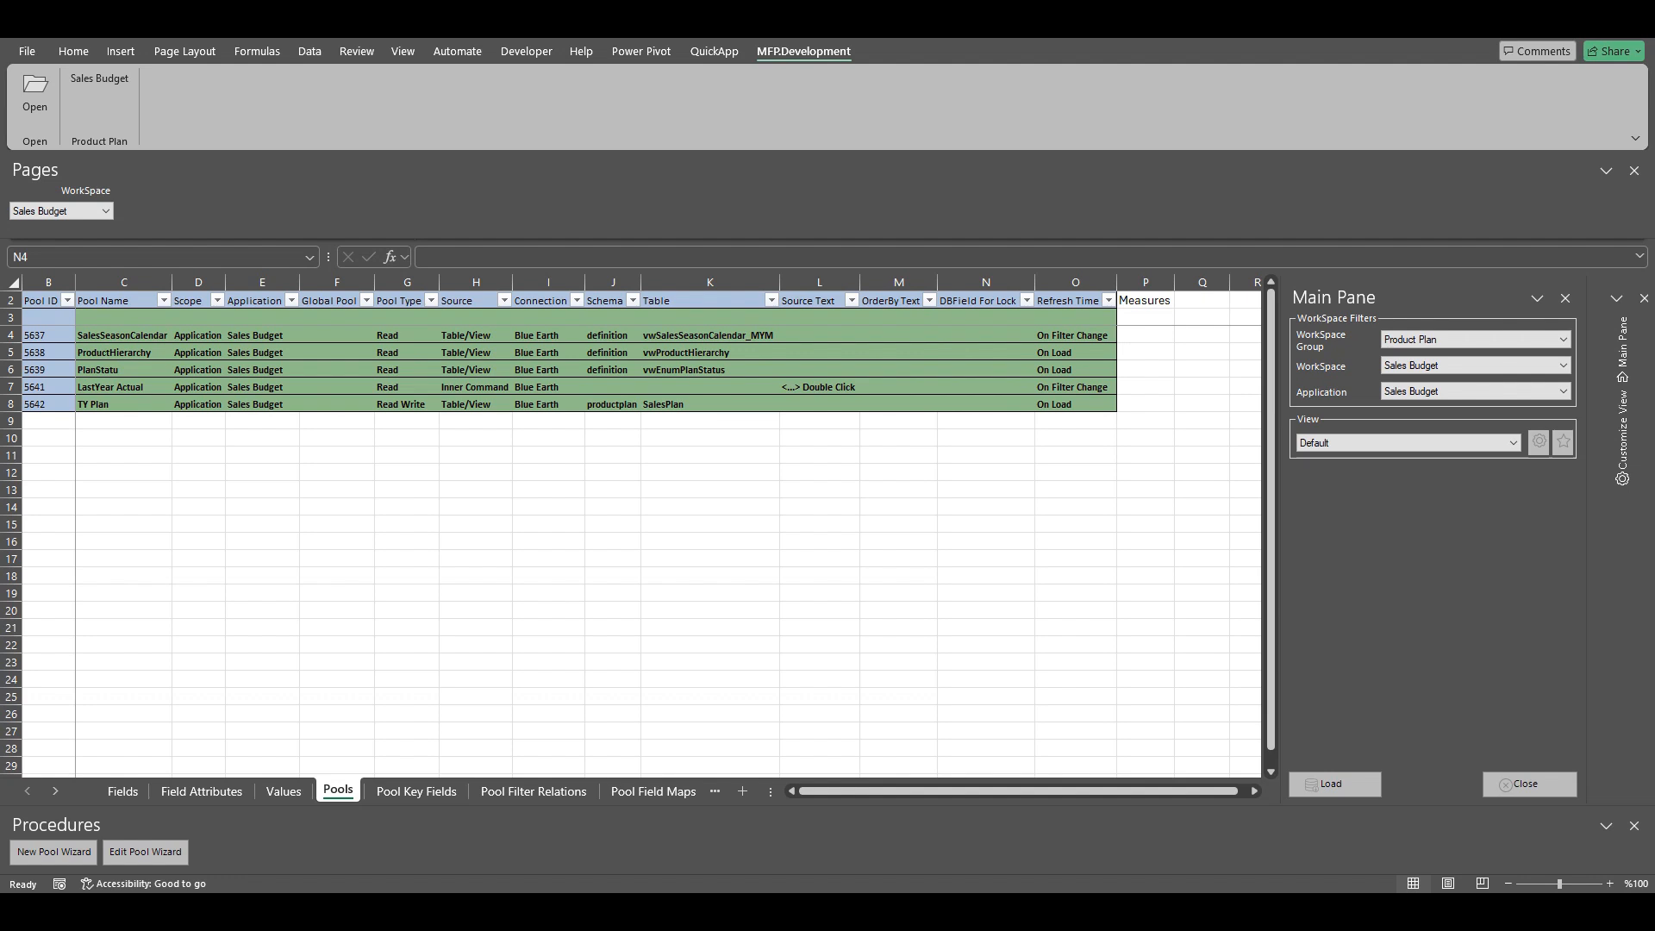
left_click(502, 385)
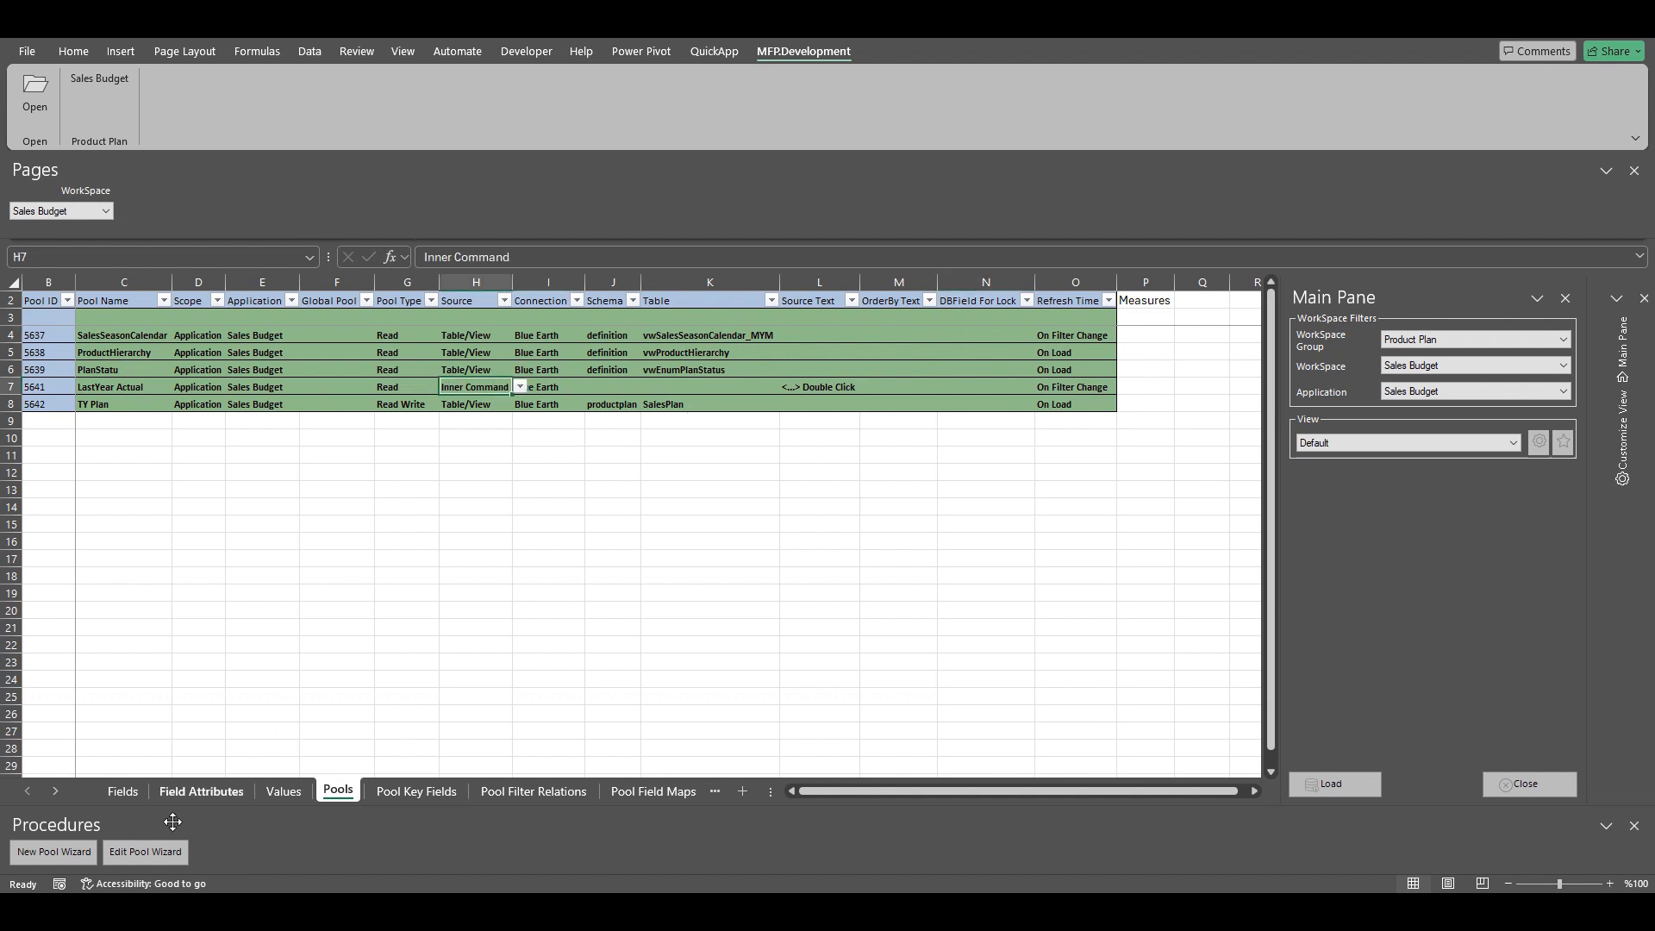
Step: Start a new pool named CalendarLock with connection Blue Earth and source Inner Command
left_click(39, 853)
left_click(628, 254)
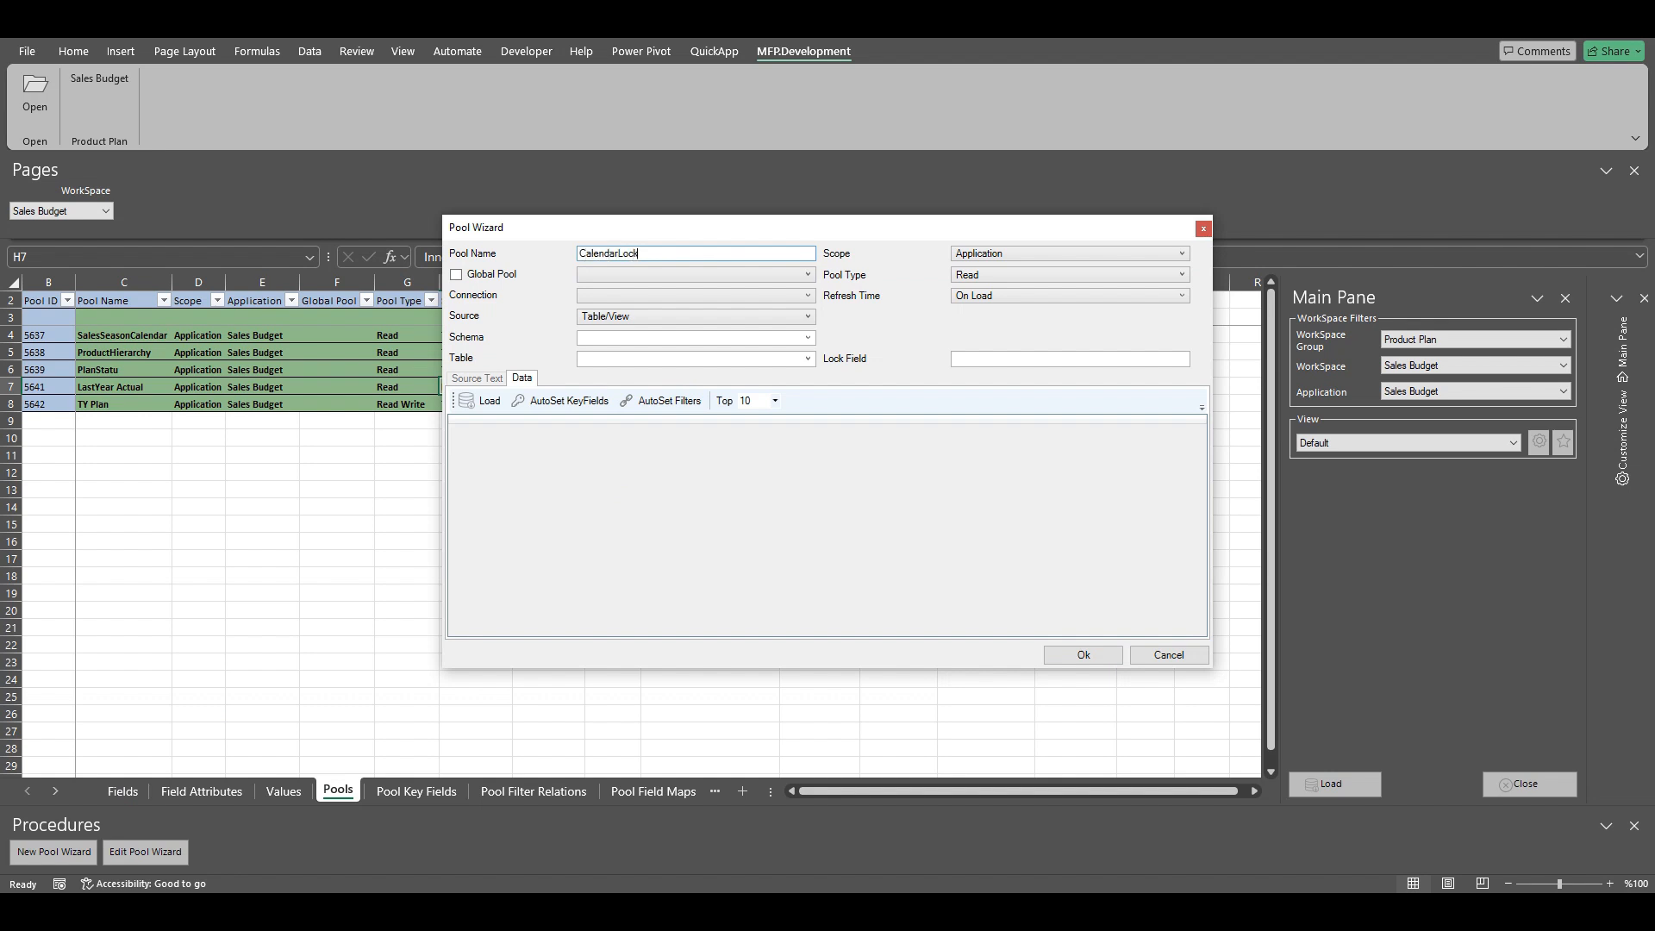
left_click(806, 295)
left_click(636, 326)
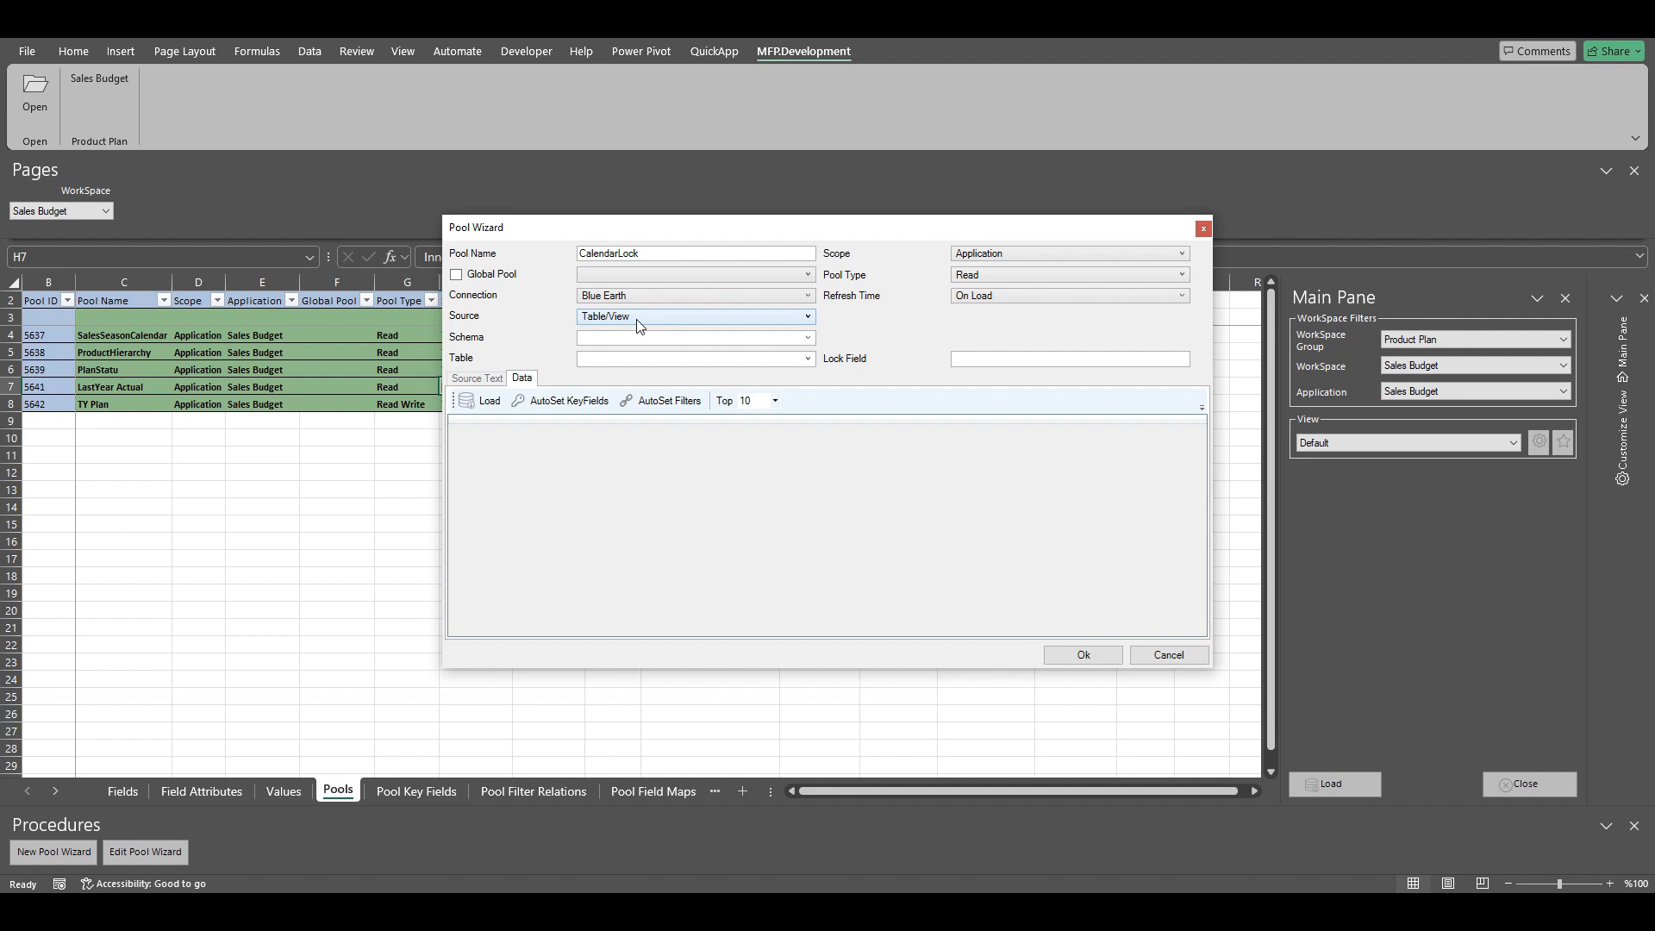
left_click(638, 319)
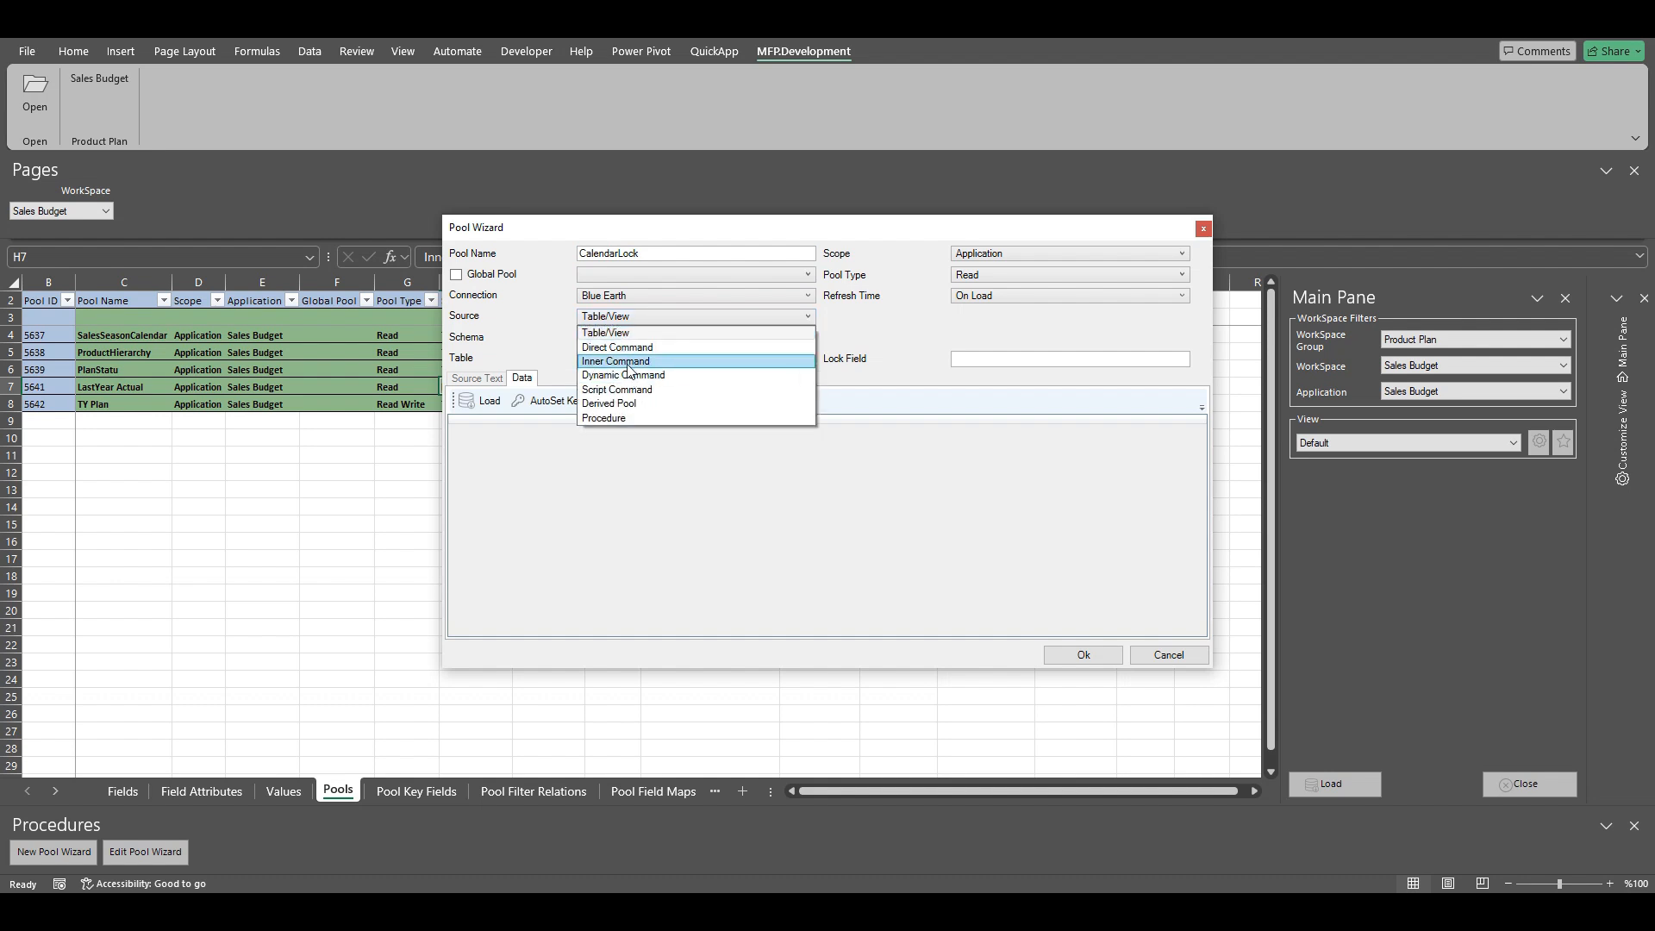
left_click(630, 362)
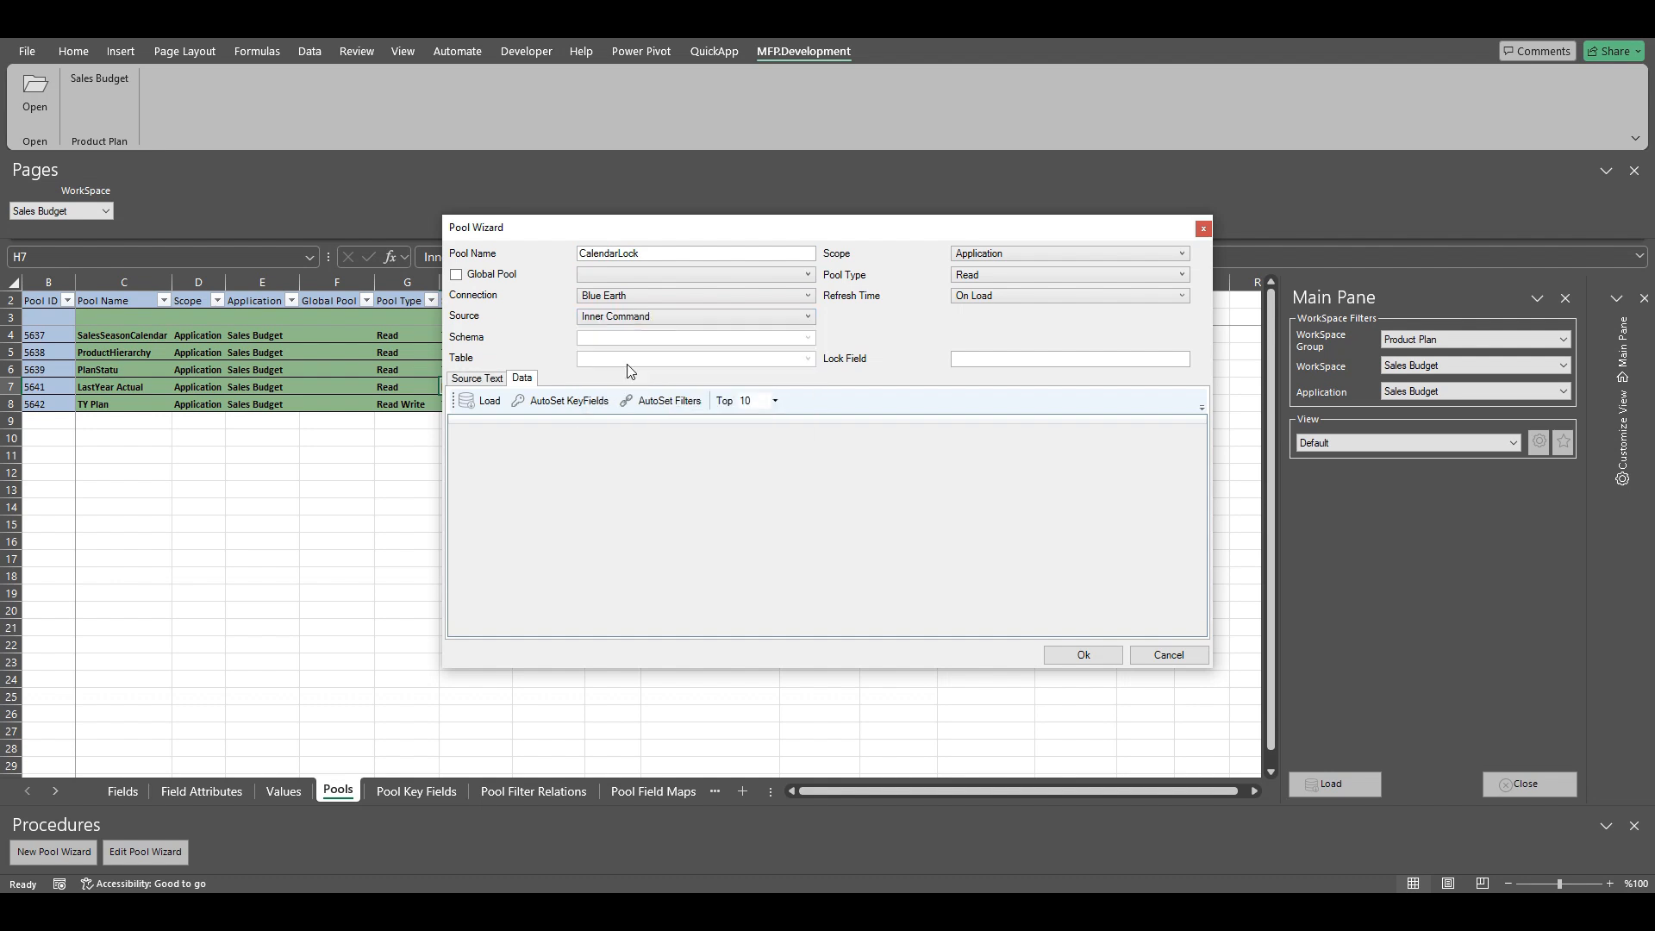
Step: Enter a source query on definition.vwSalesSeasonCalendar_MYM that returns Locked = 1 for months before the current MerchYearMonth, else 0
left_click(474, 379)
left_click(503, 402)
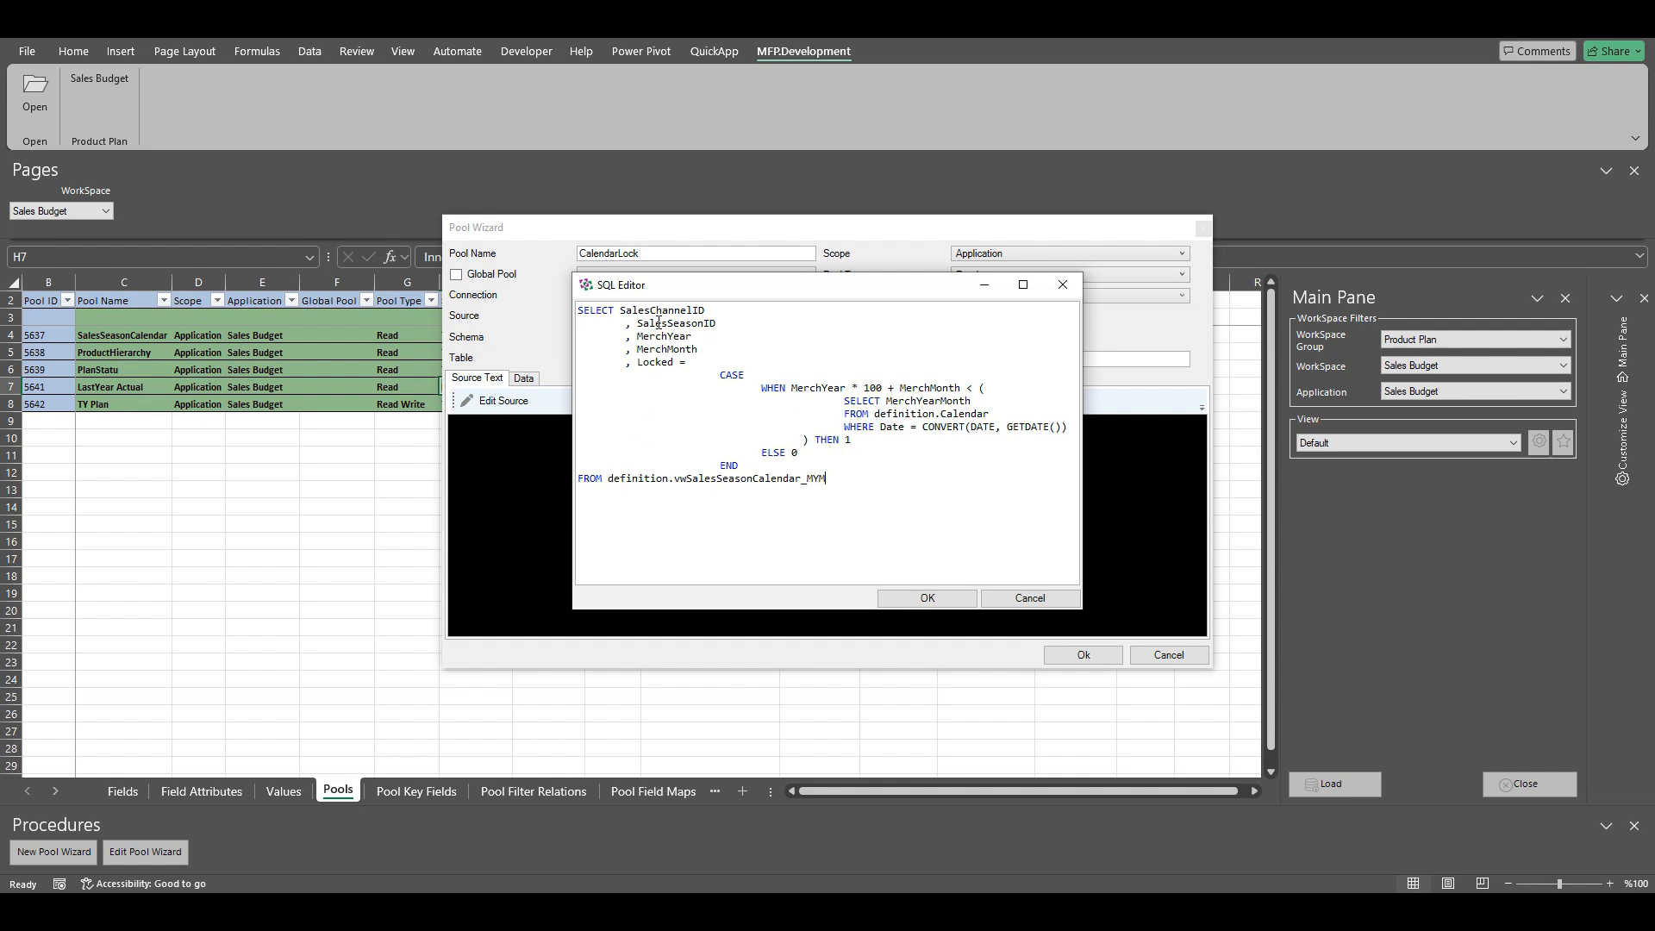
left_click_drag(761, 388, 914, 393)
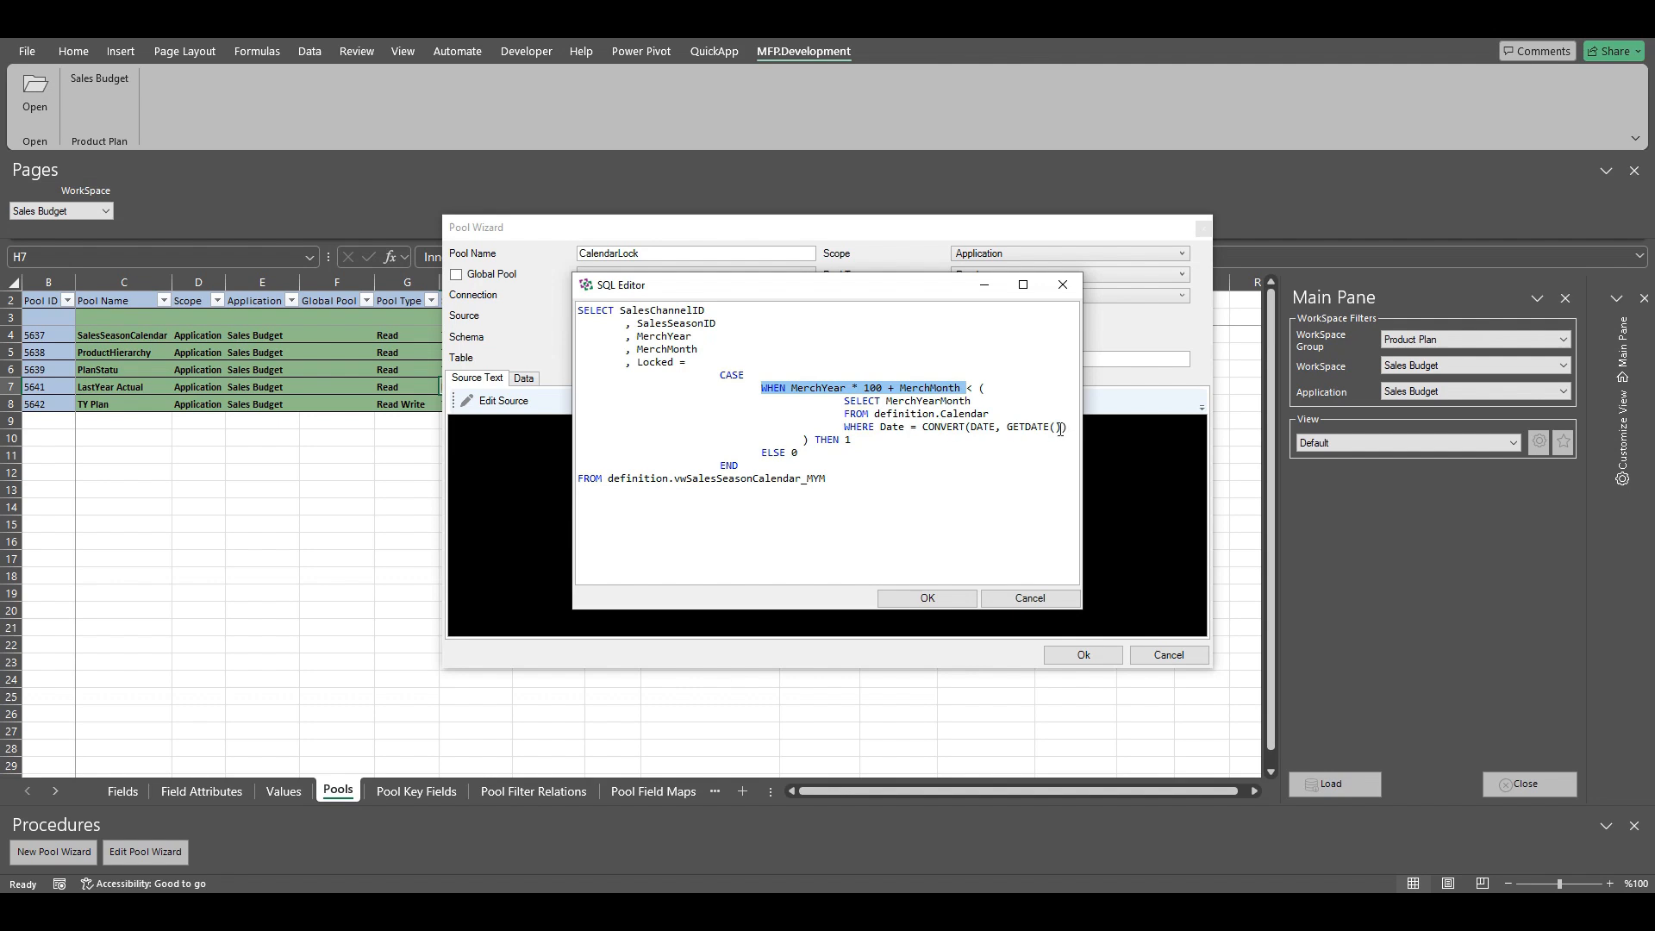
left_click_drag(1065, 428, 976, 416)
left_click_drag(973, 390, 966, 389)
left_click(847, 442)
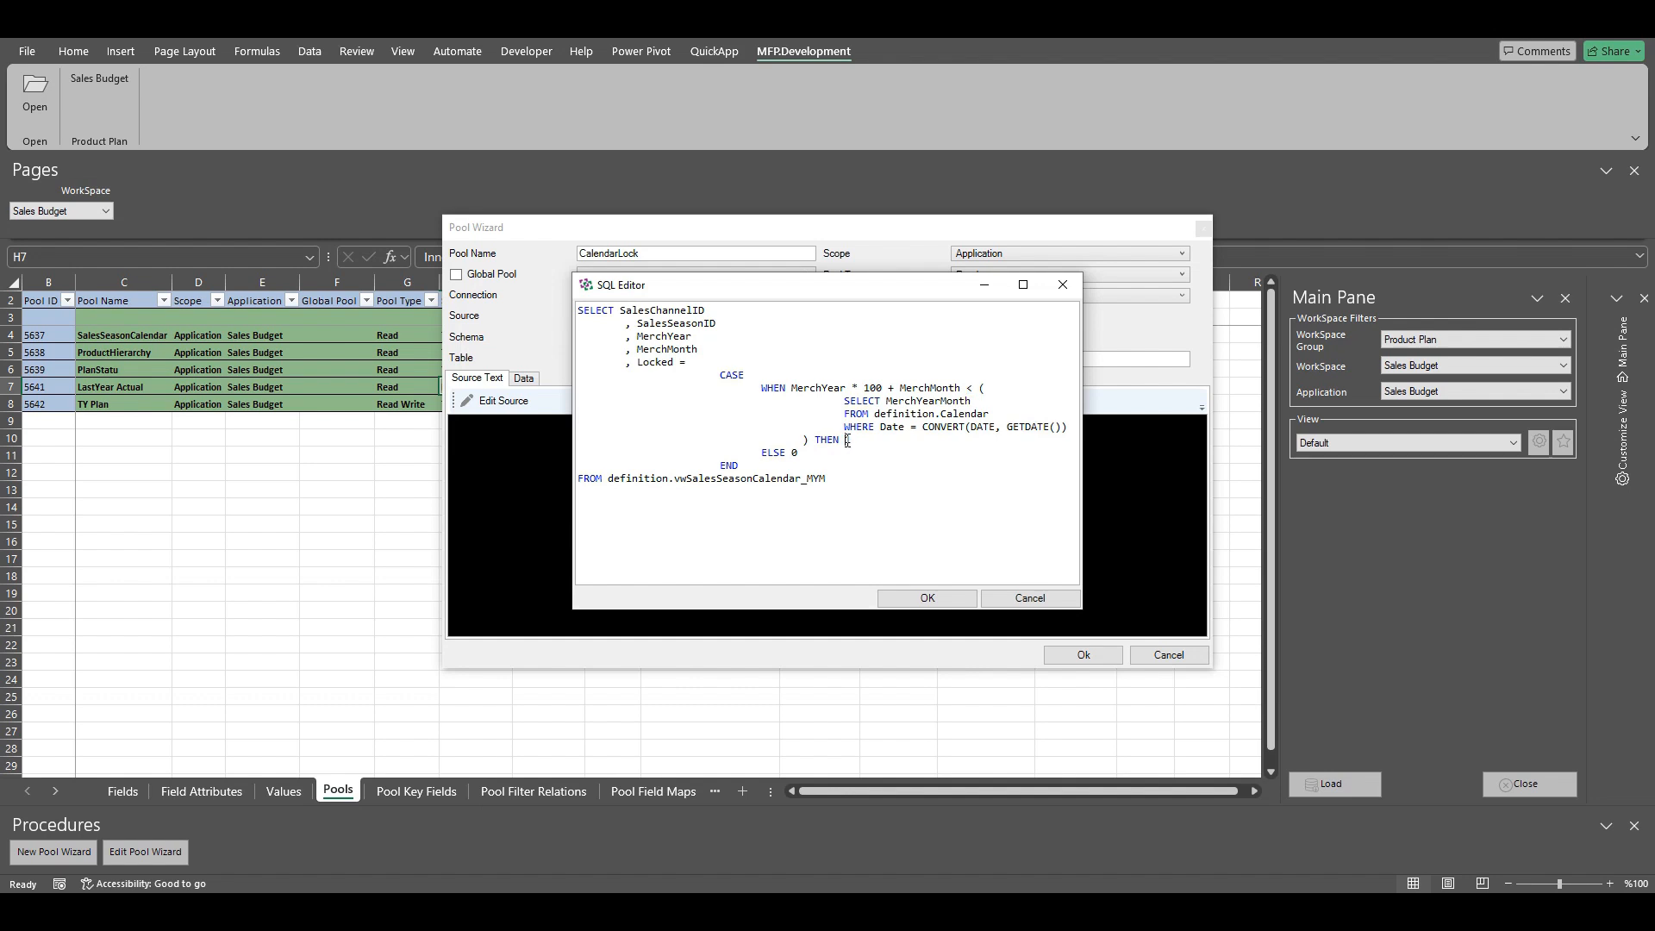
left_click_drag(850, 441, 801, 456)
double_click(850, 440)
left_click(928, 598)
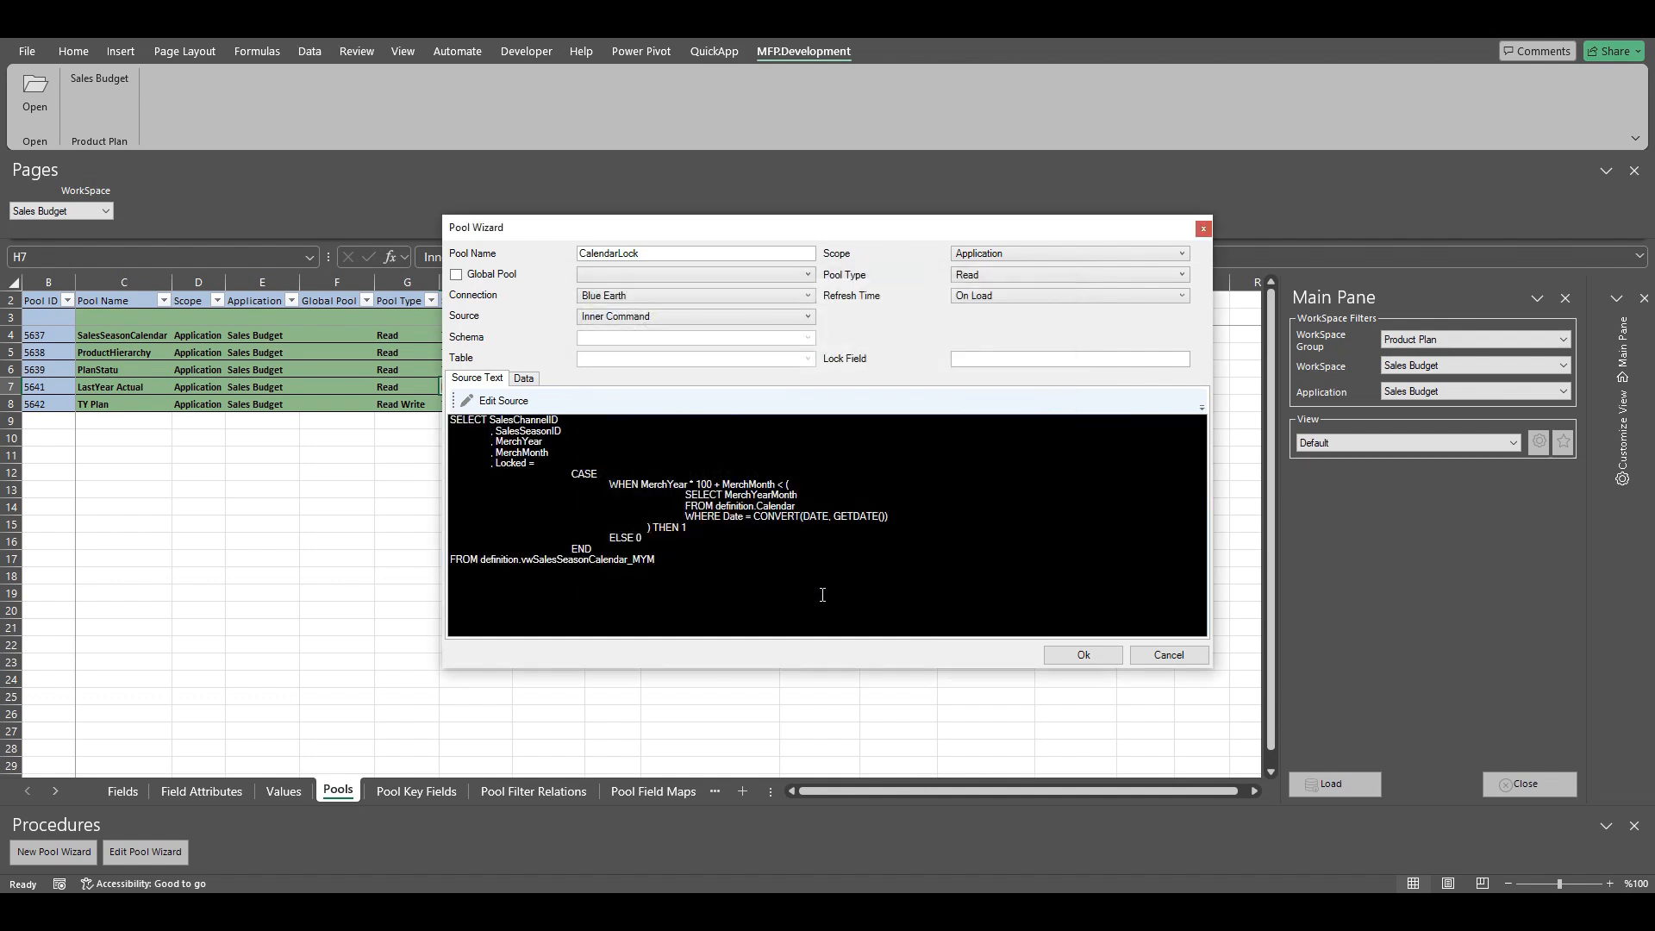
Step: Load the CalendarLock pool data and auto-set its key fields and filters
left_click(521, 379)
left_click(486, 402)
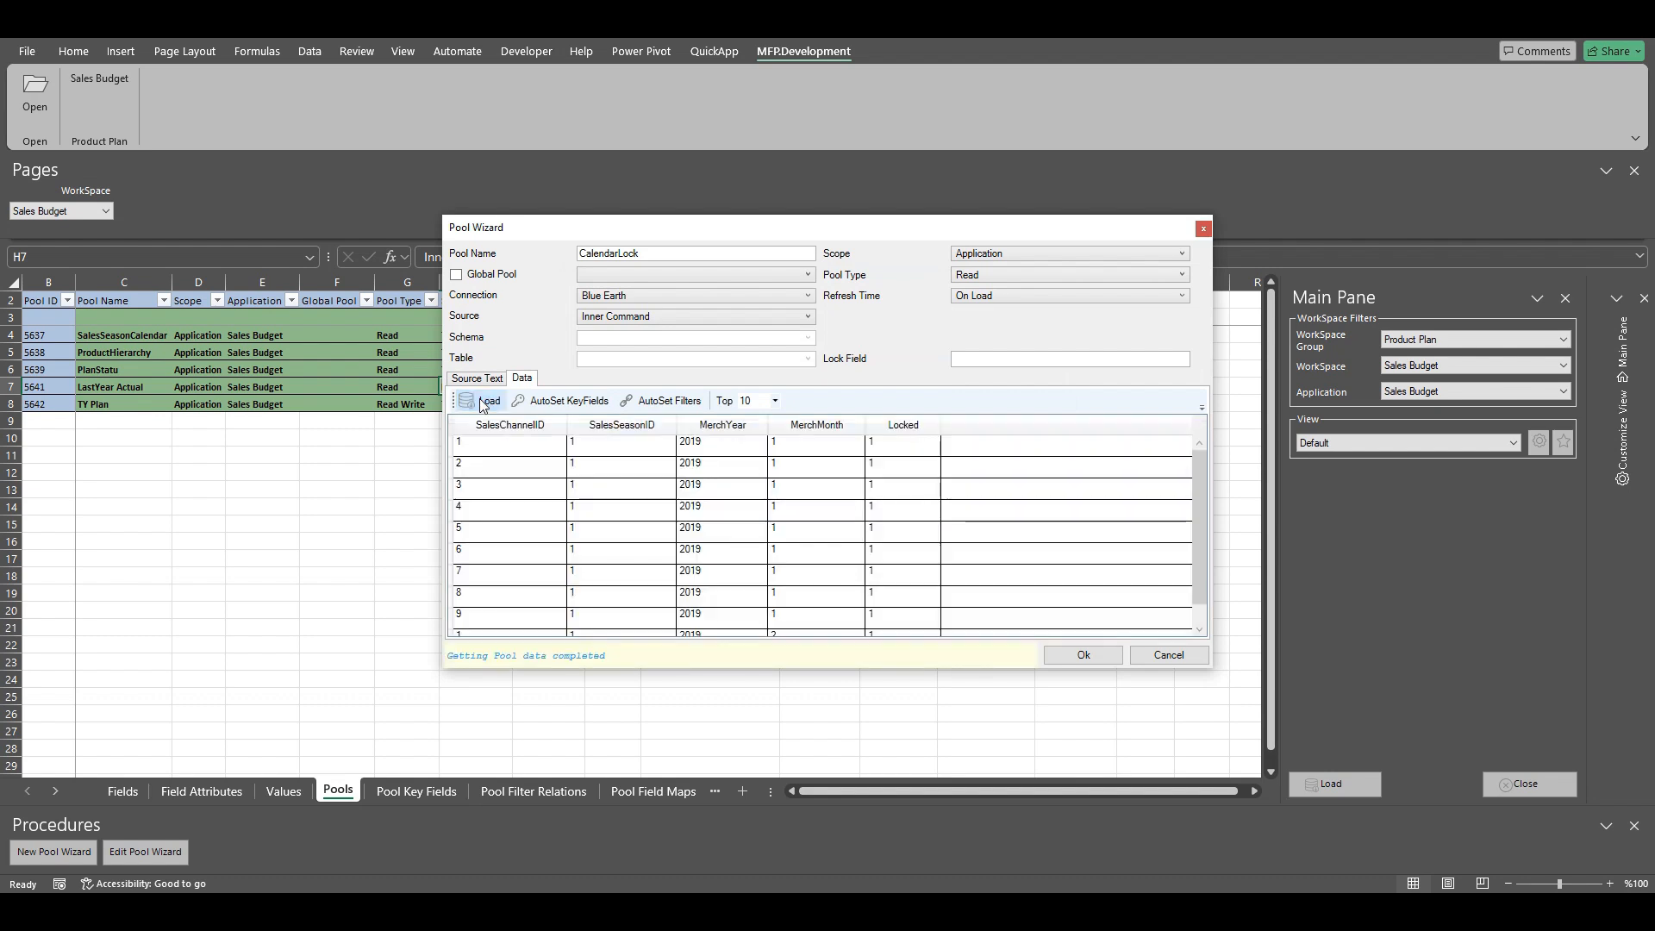
left_click(570, 403)
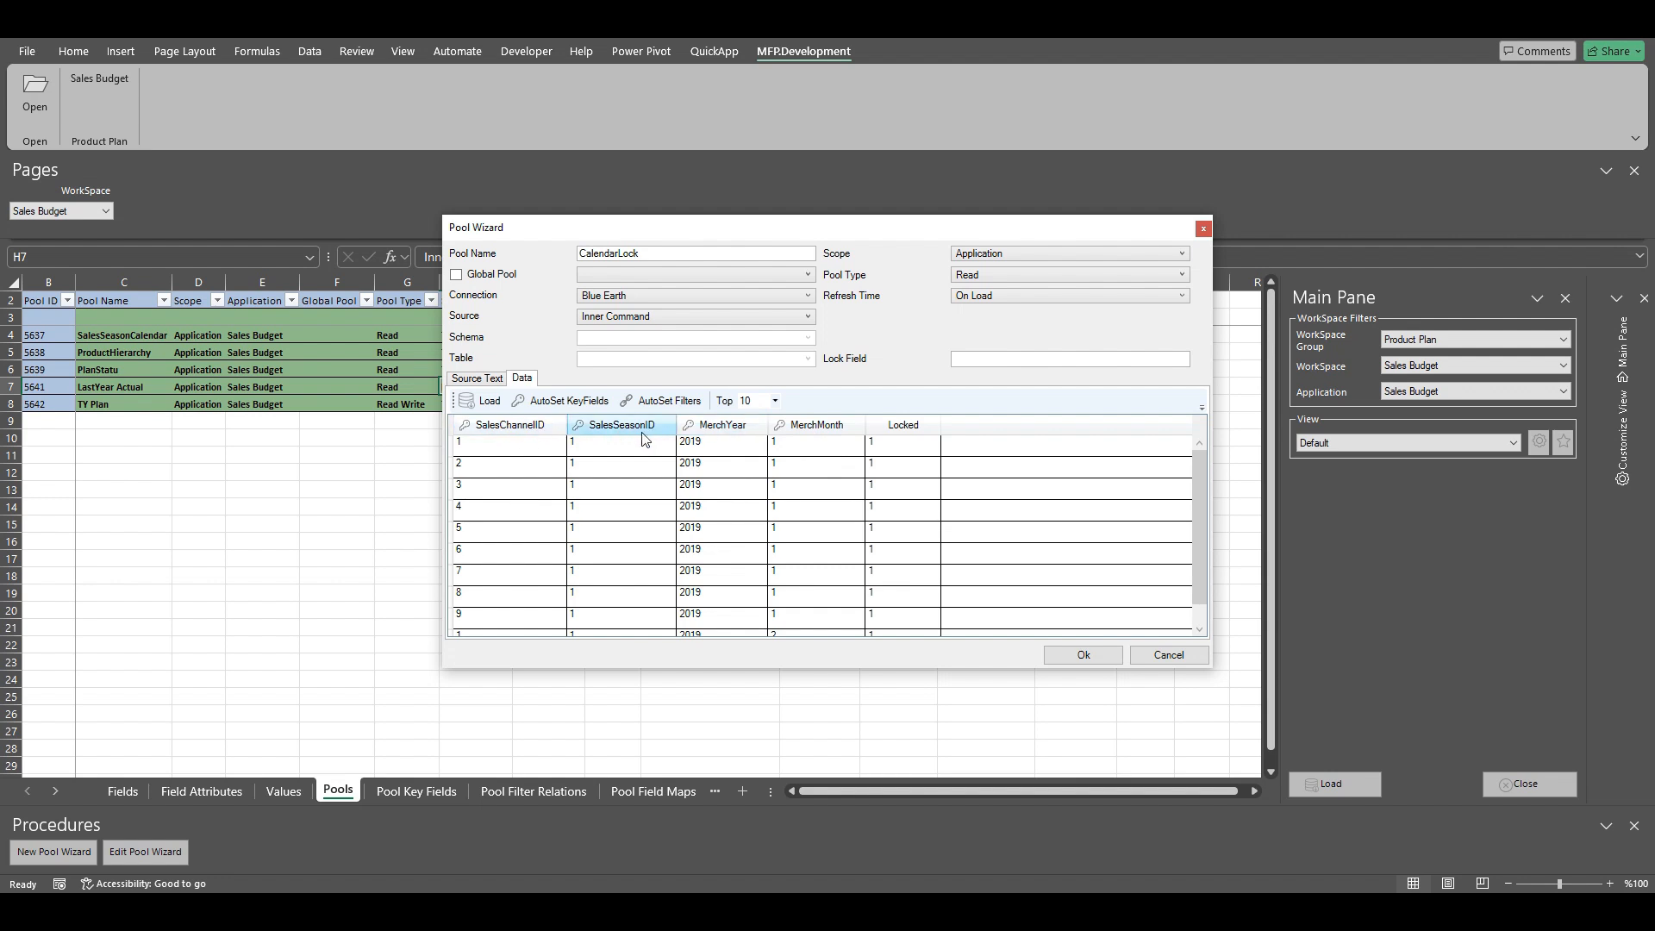
left_click(661, 407)
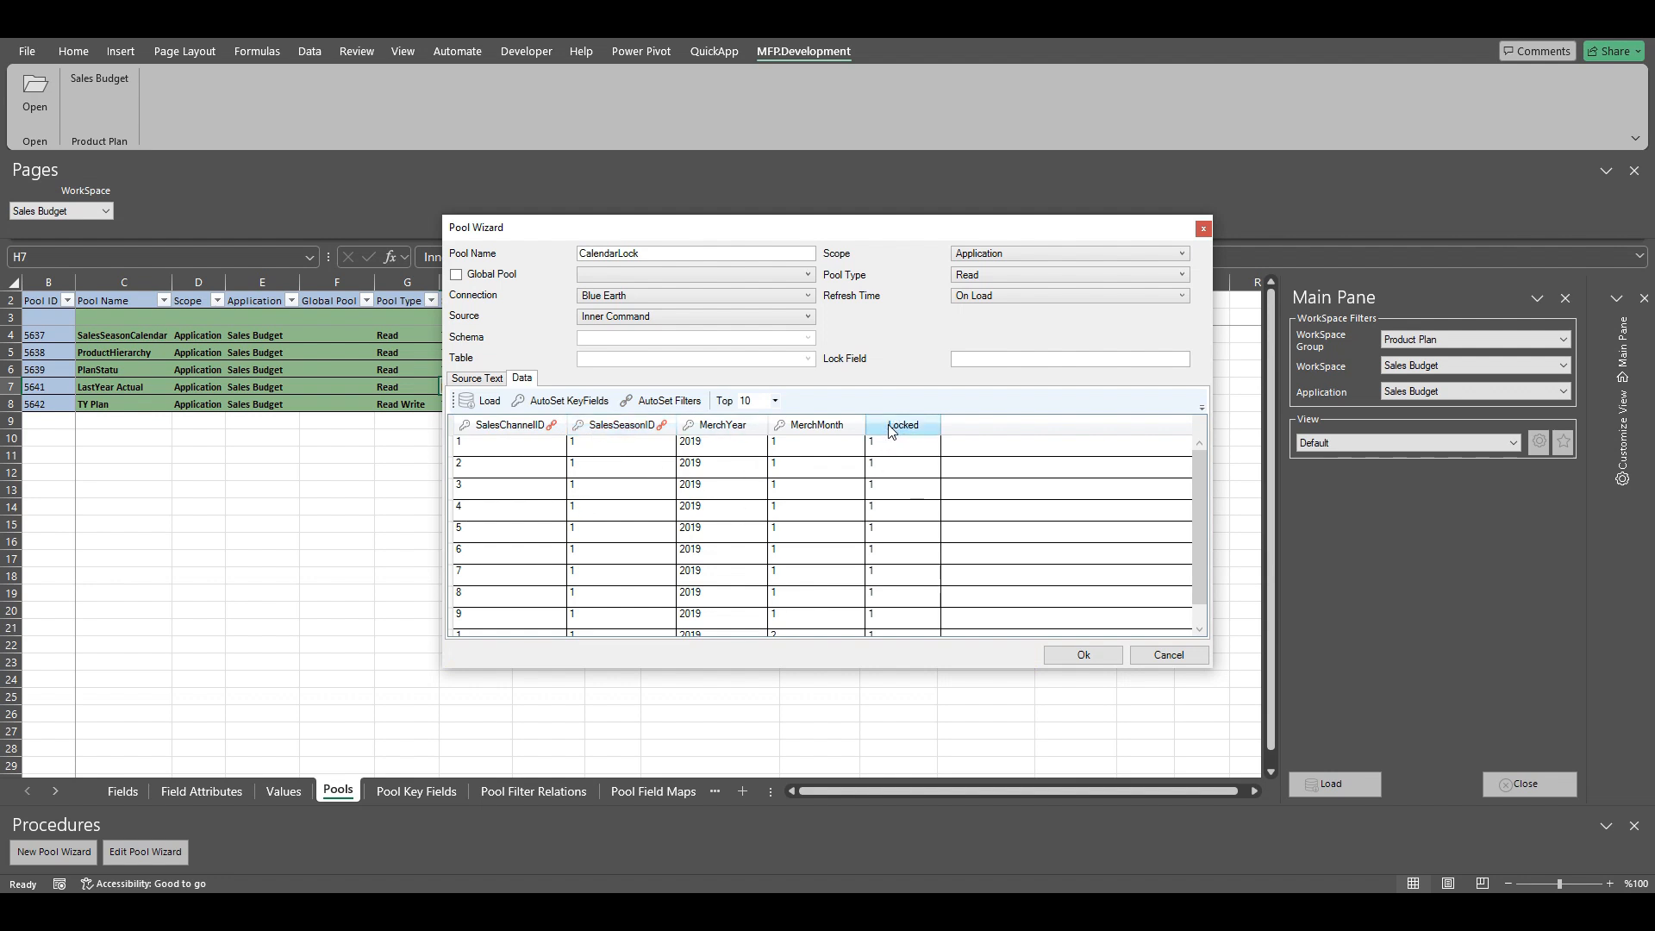
Step: Set the CalendarLock pool's lock field to Locked and refresh time to On Filter Change, save it, and check its new row
left_click(978, 363)
left_click_drag(979, 363, 977, 365)
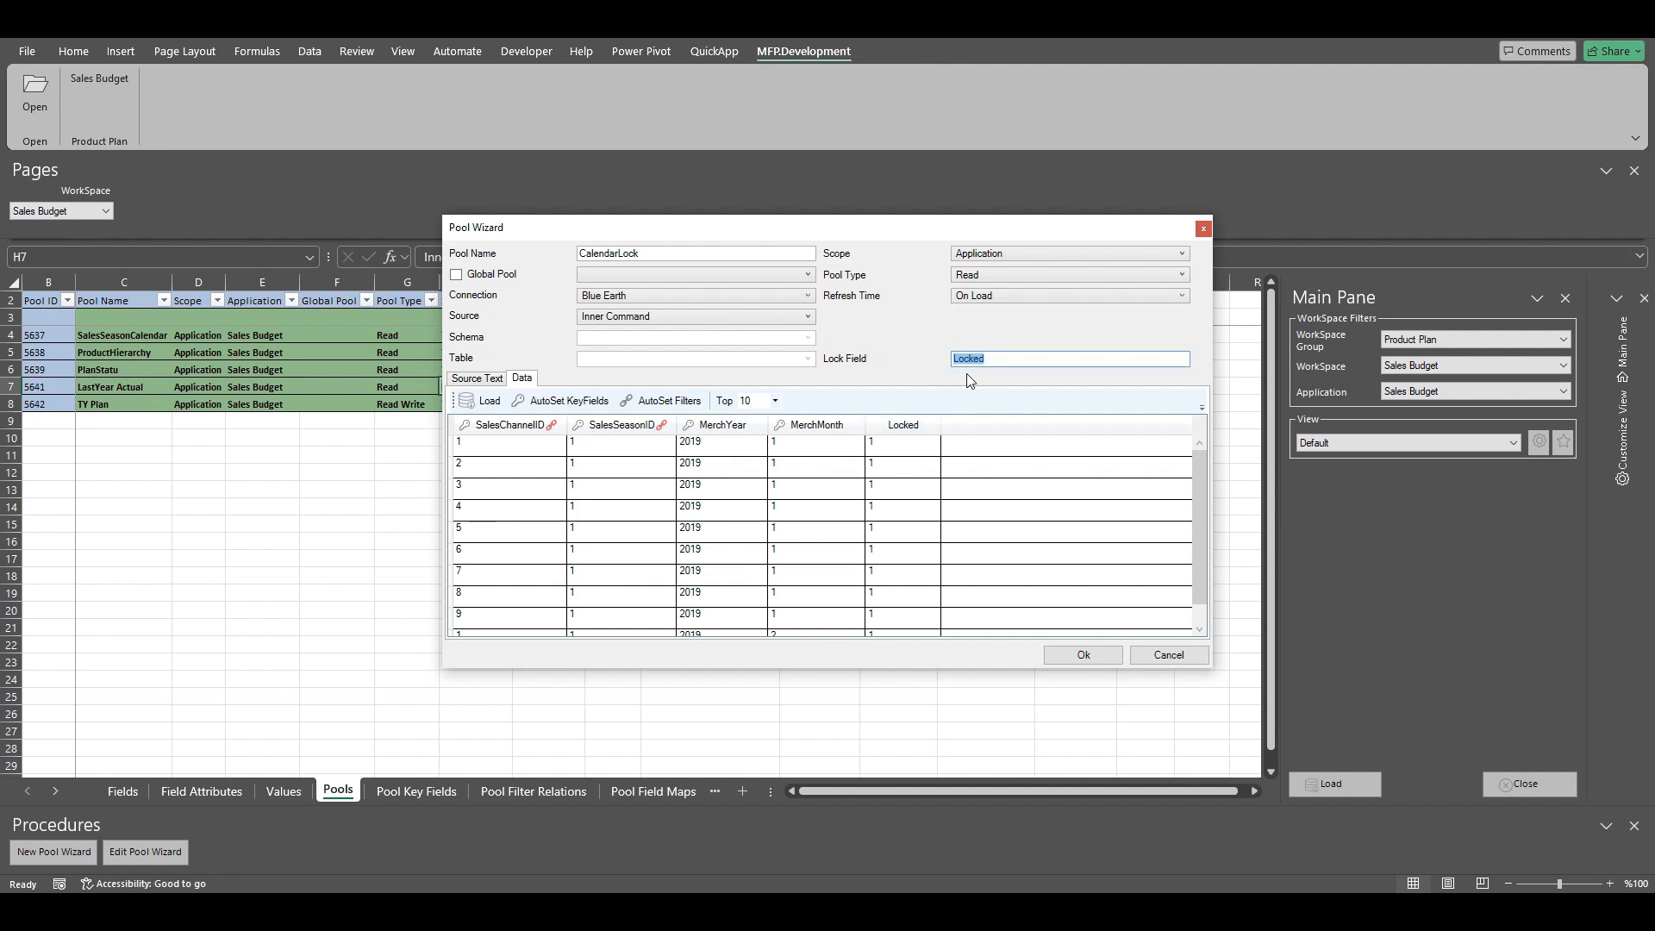
left_click(1000, 297)
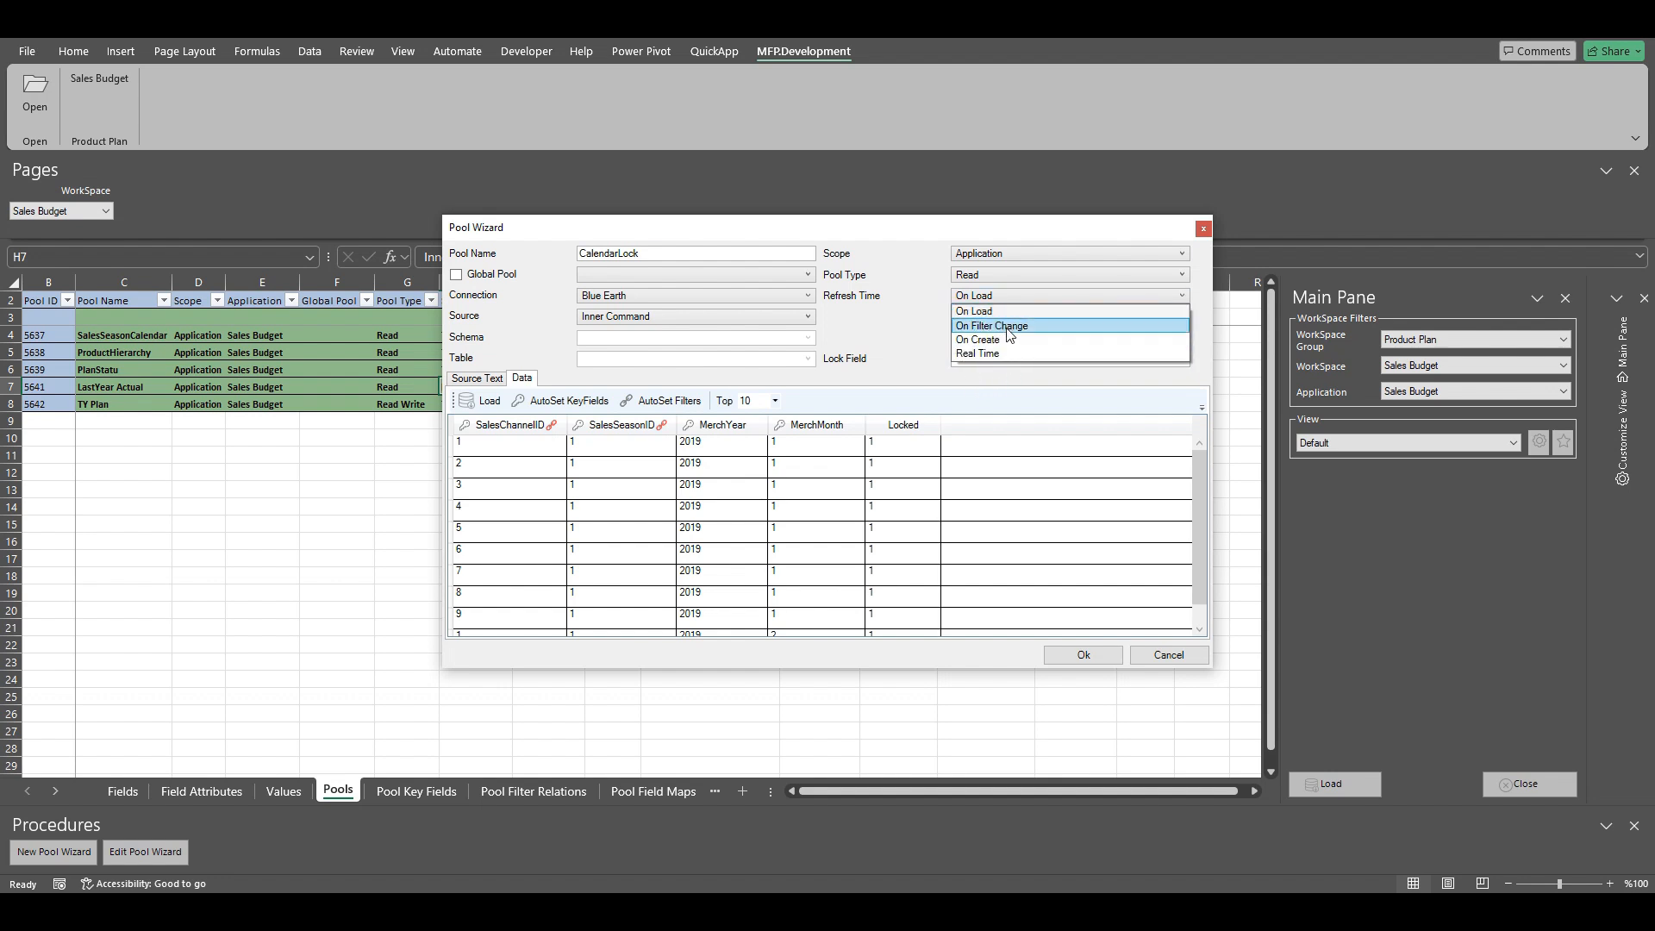
left_click(1009, 326)
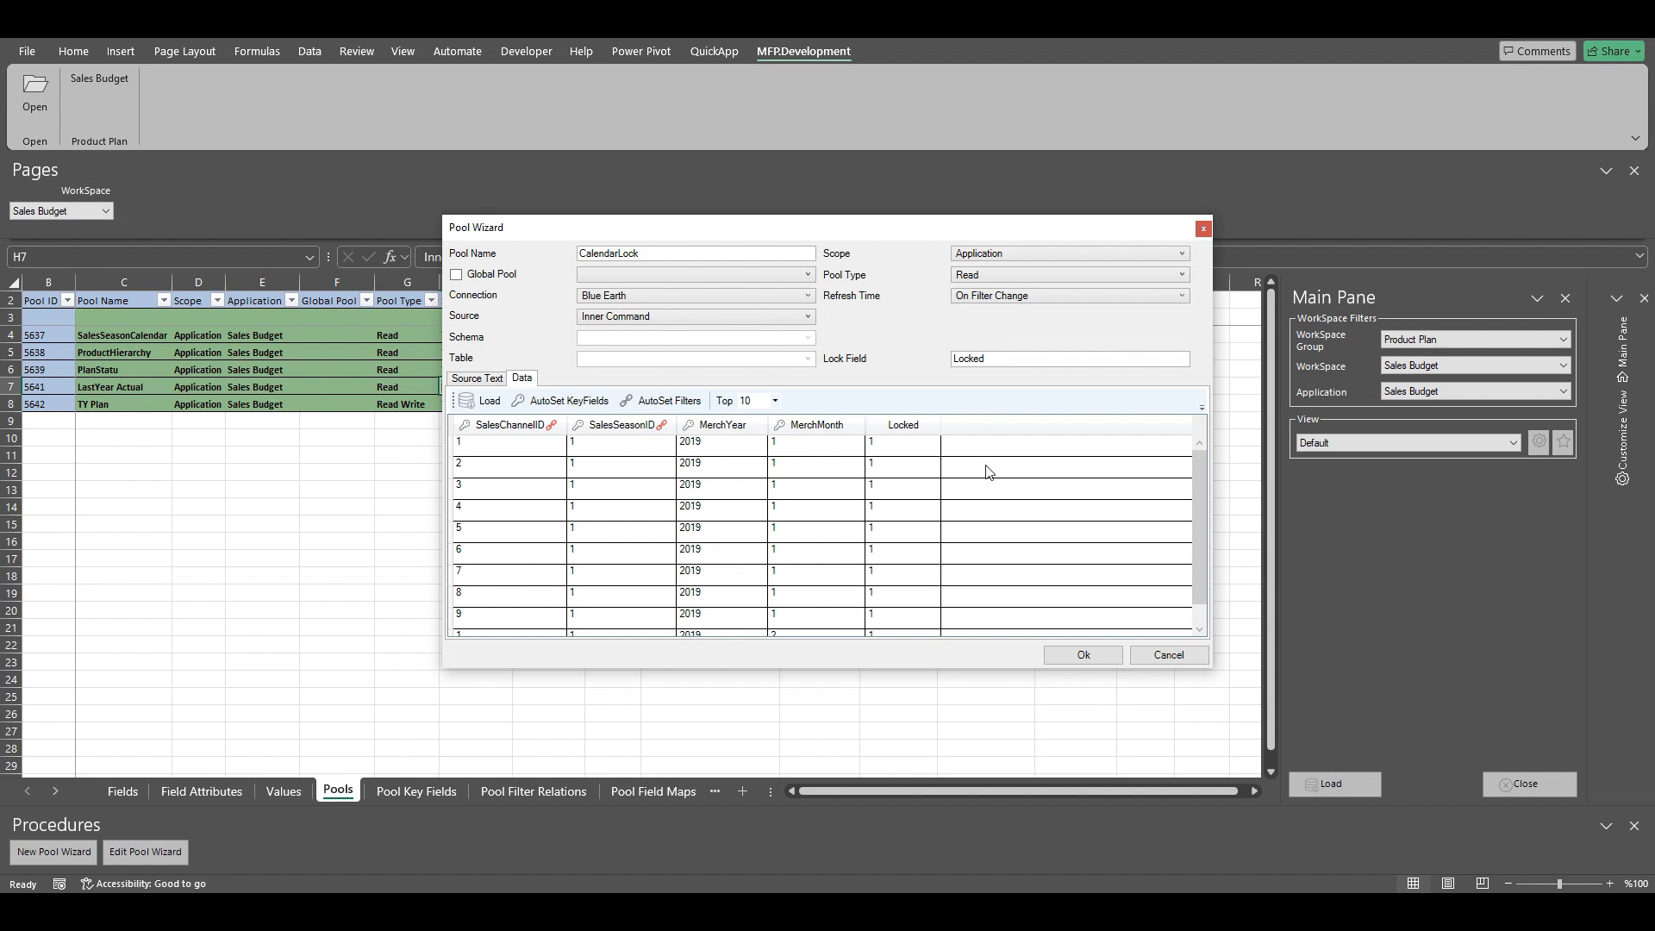
left_click(1081, 656)
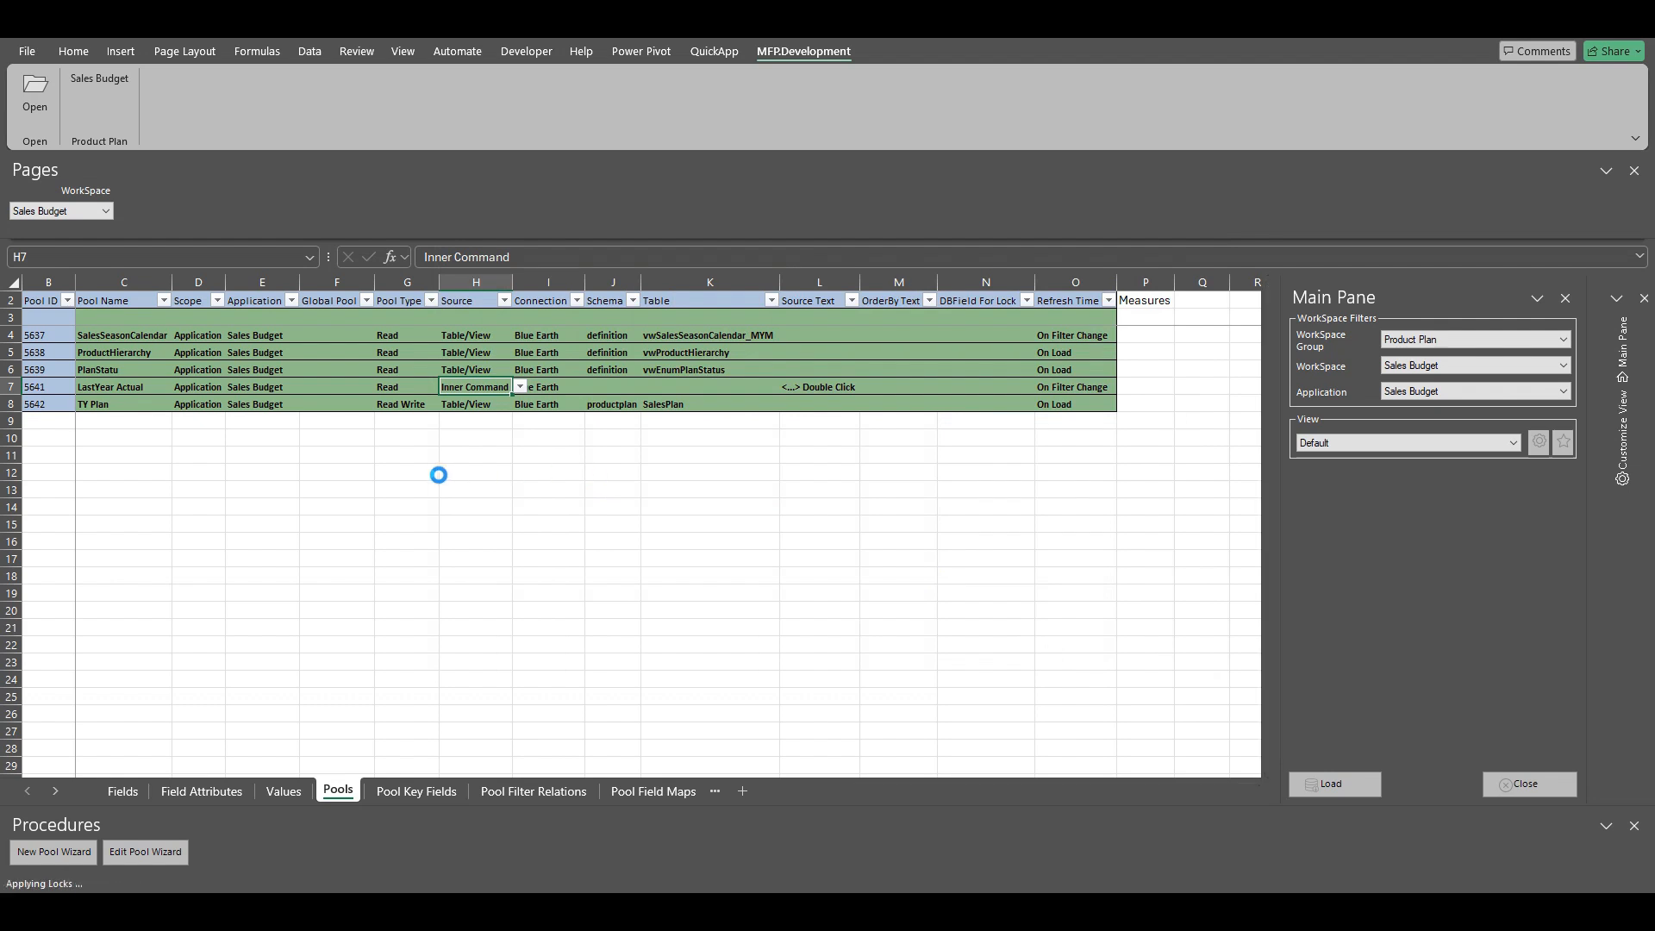
left_click(102, 422)
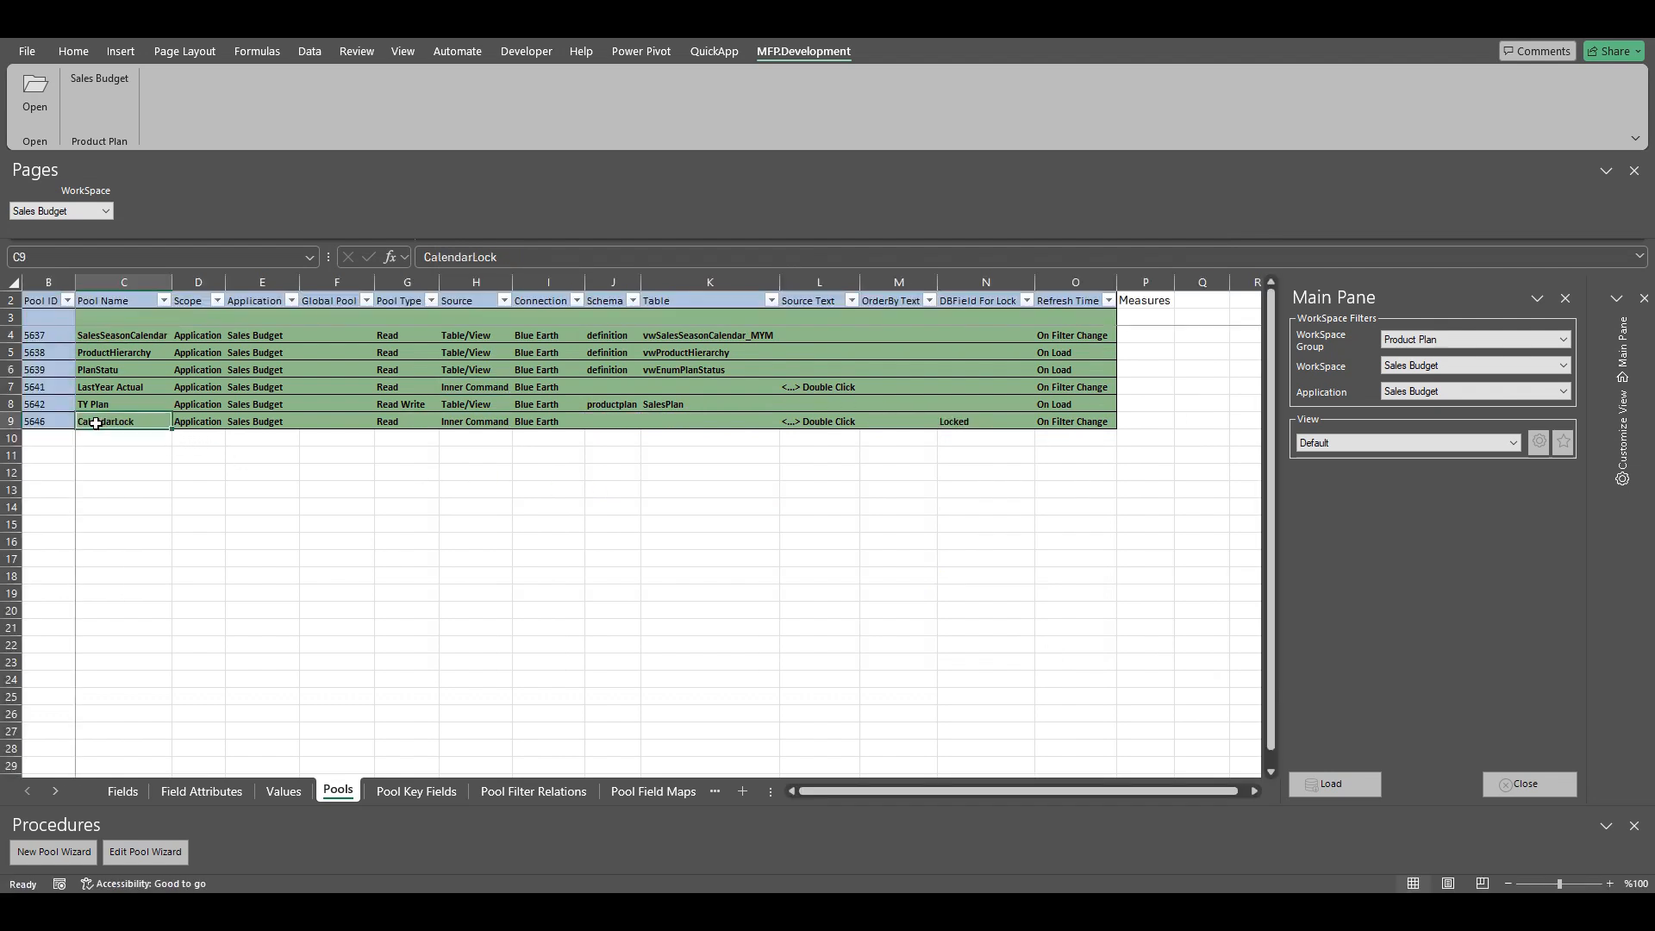
left_click(972, 422)
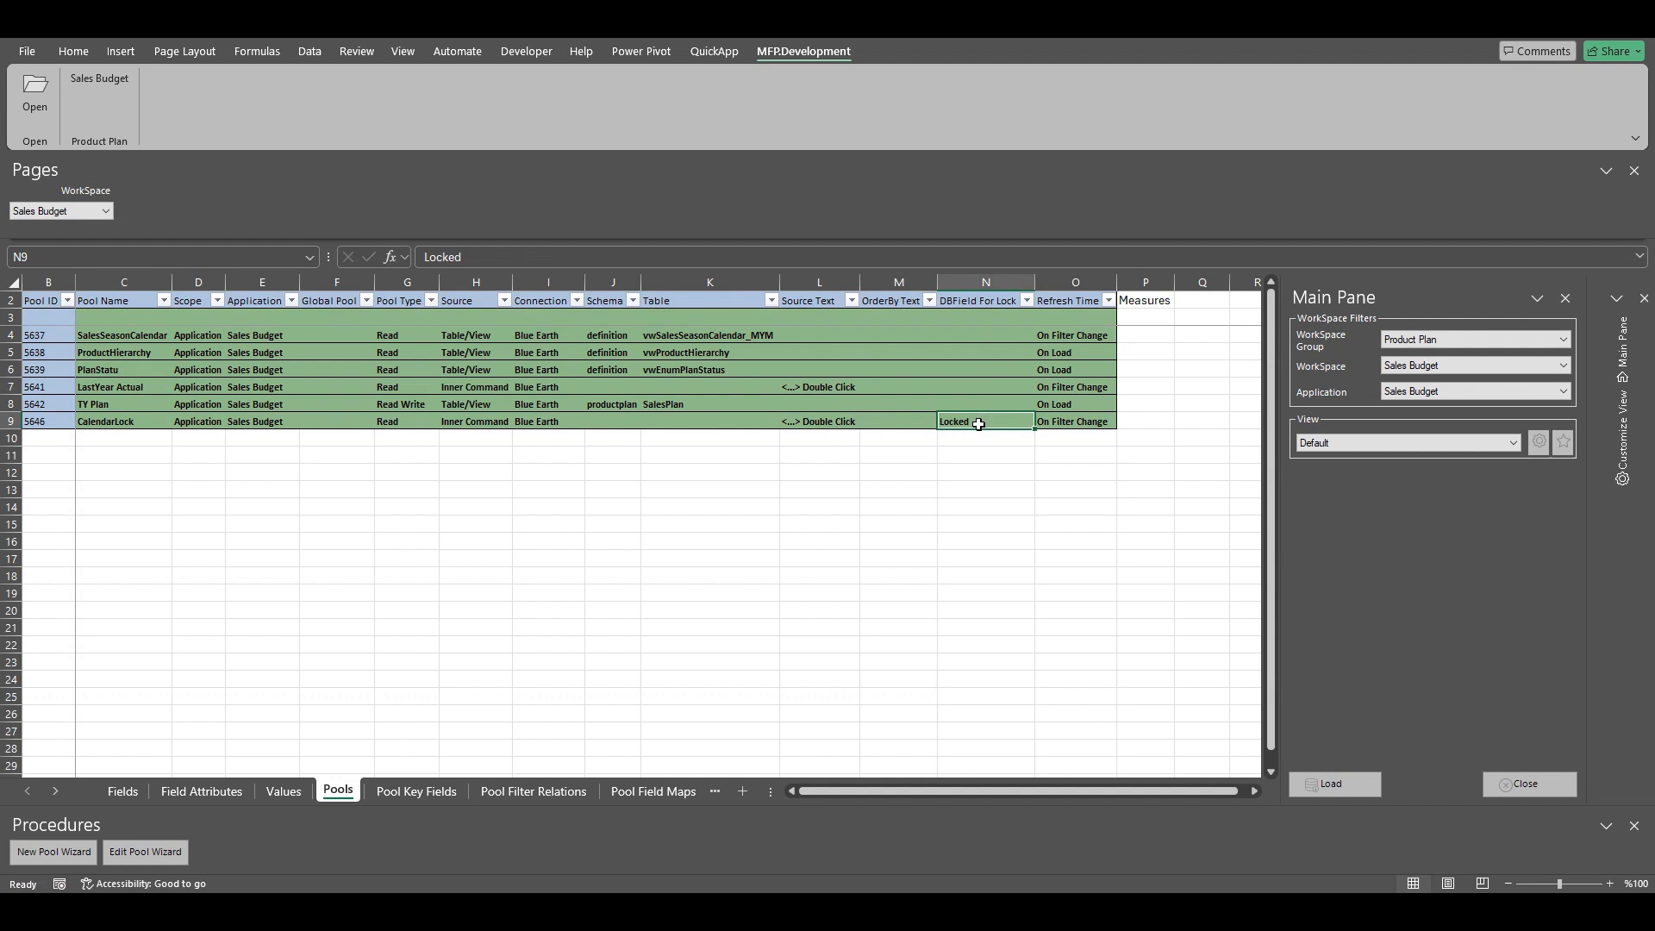
Step: Load the Sales Budget for TR Retail, 24AW and Polar Wear, and compare the locking of months 7 and 8 of 2024
left_click(98, 80)
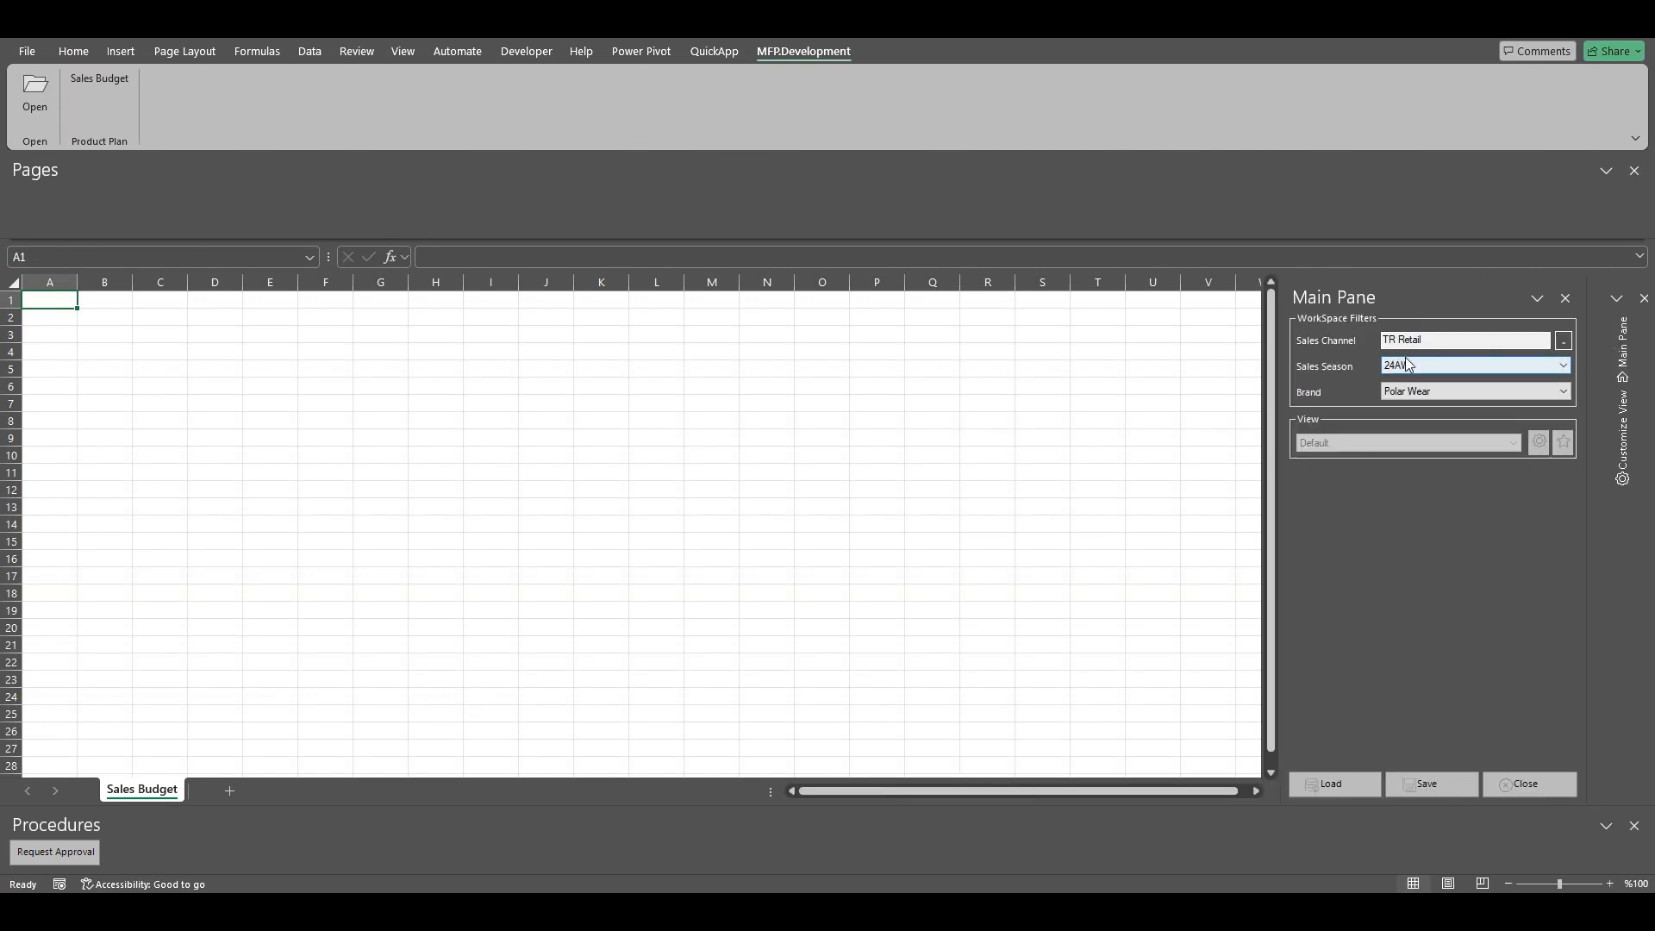
left_click(1334, 785)
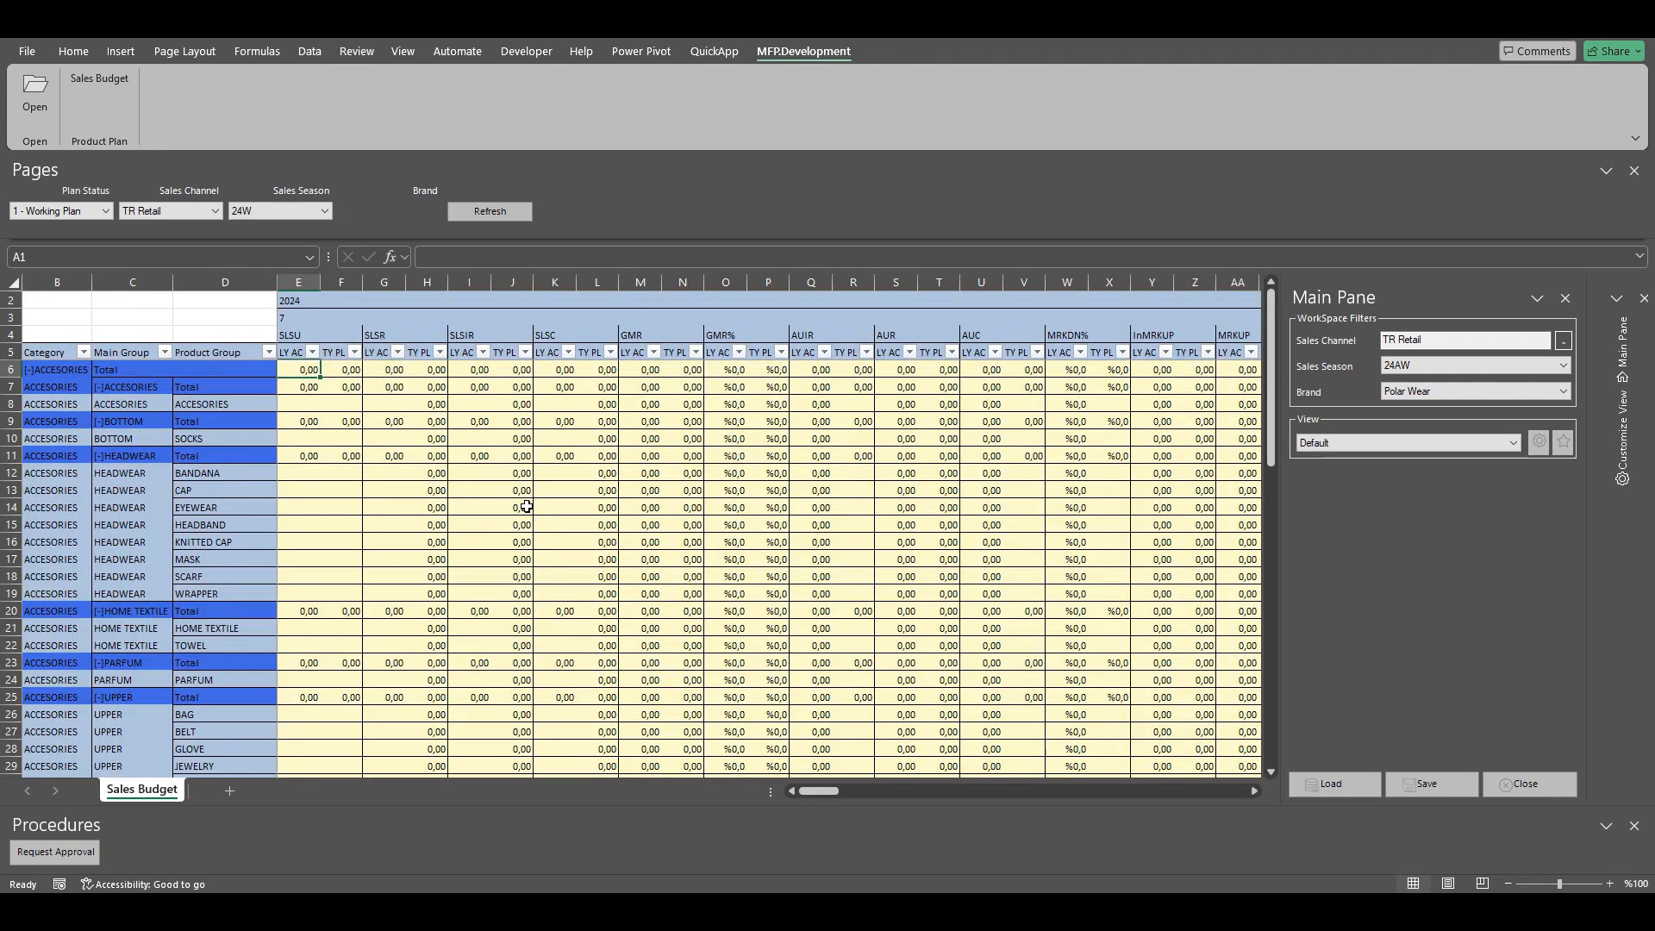
left_click(336, 319)
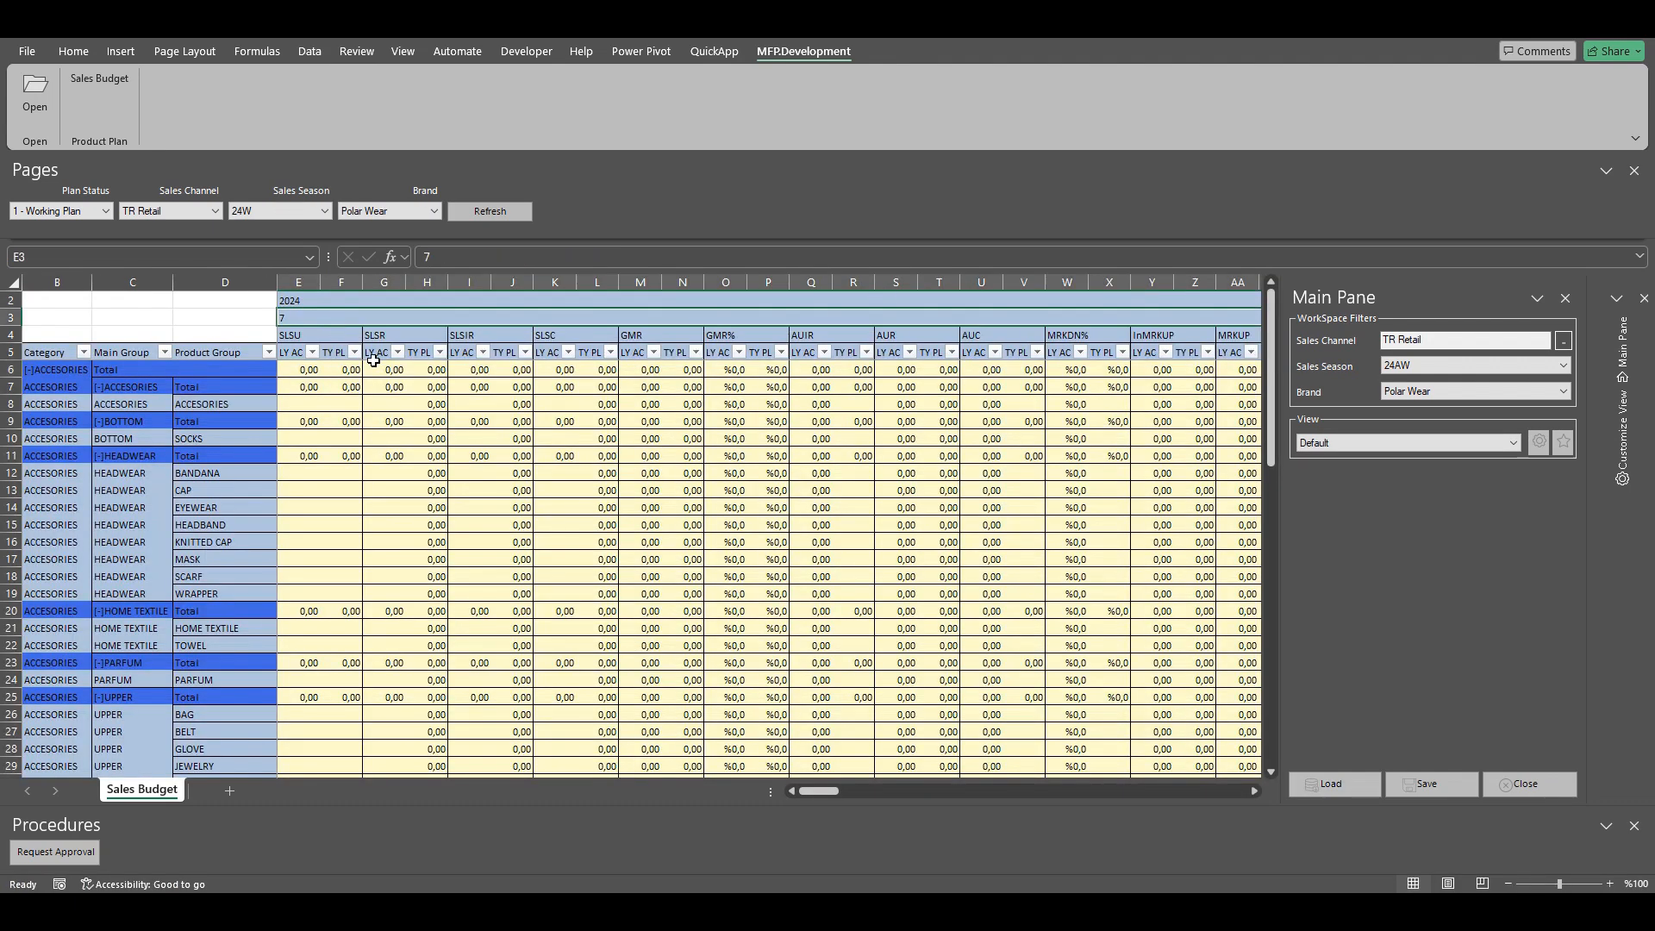
left_click(480, 420)
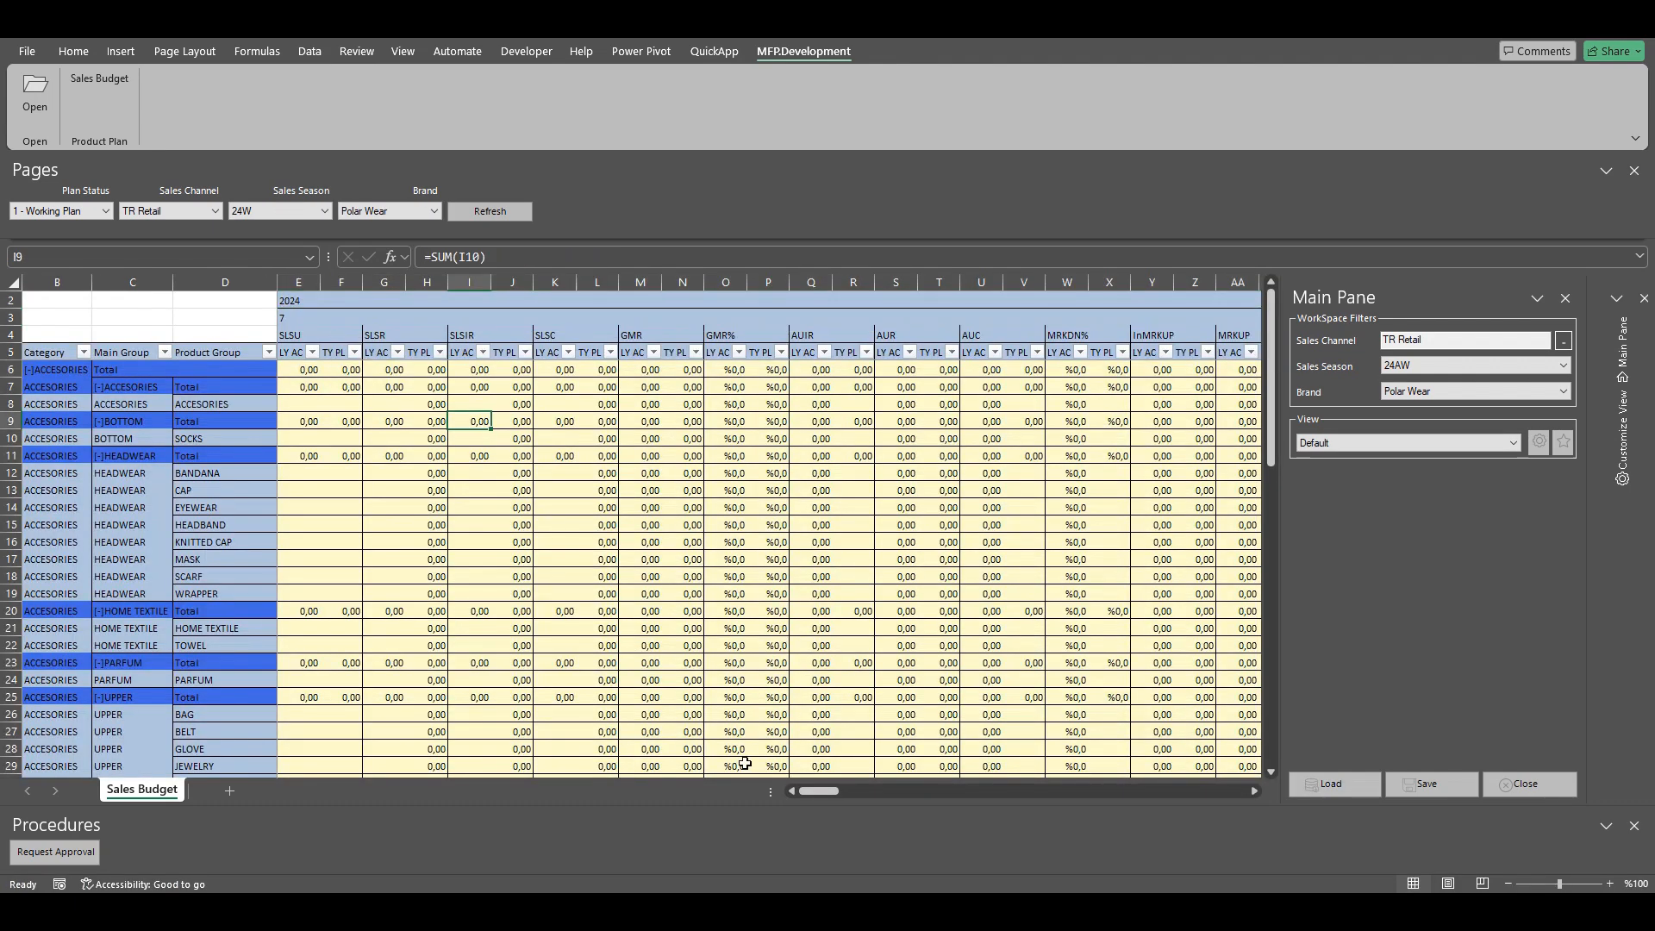
left_click(430, 318)
key("Right")
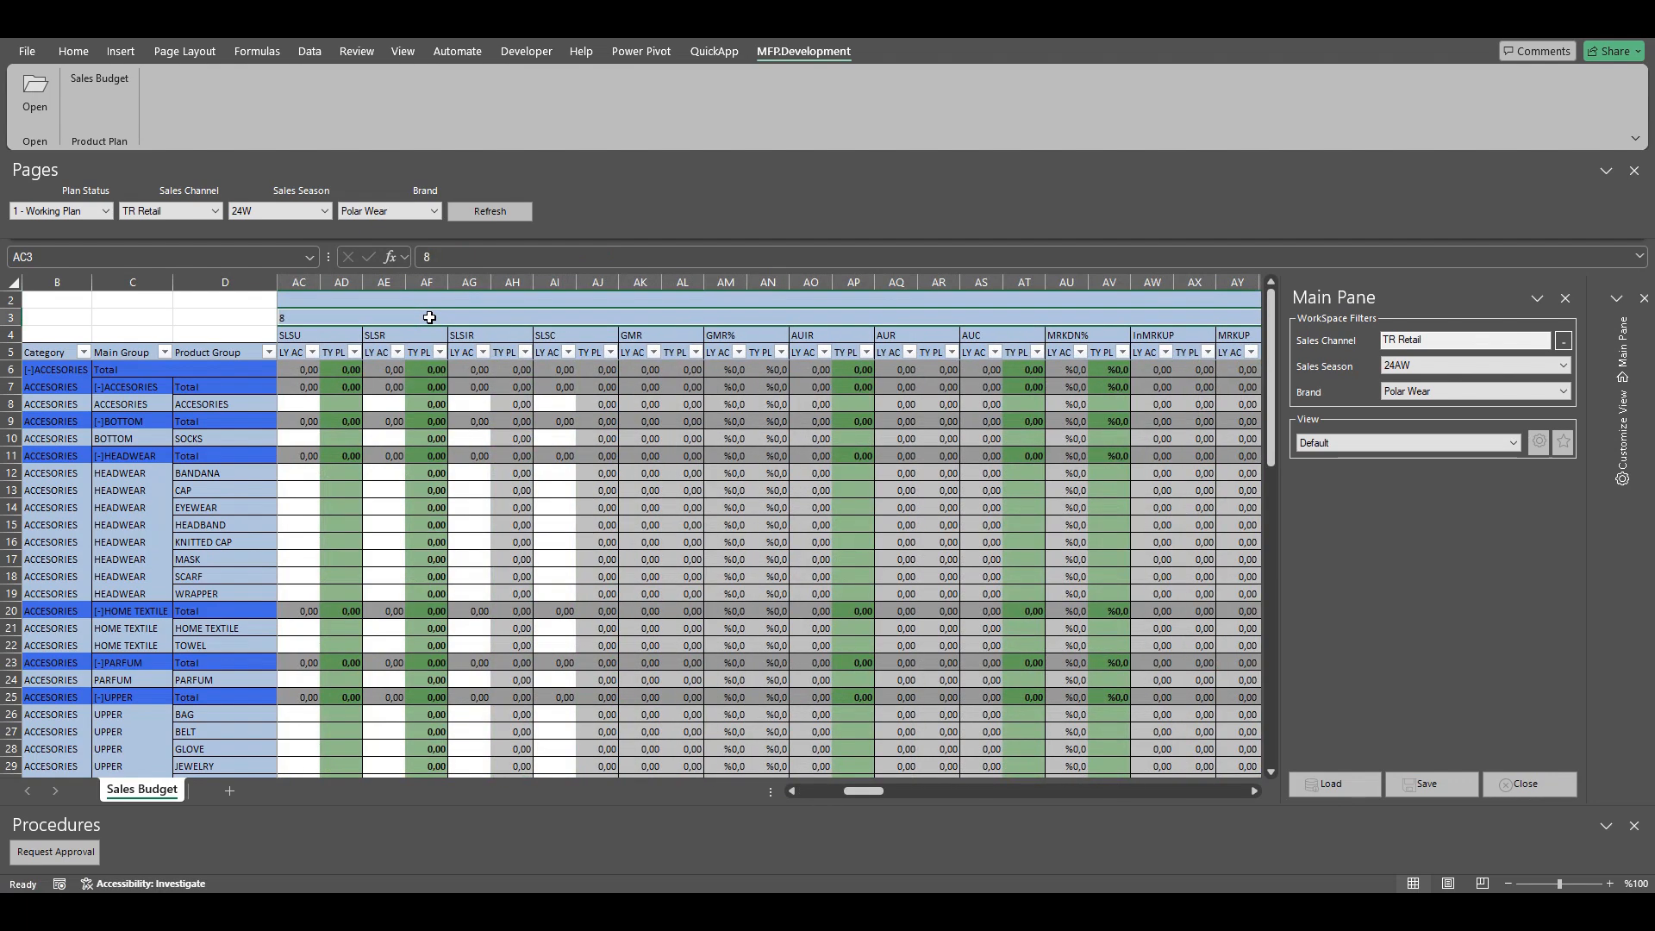
key("Right")
key("Left")
key("Left")
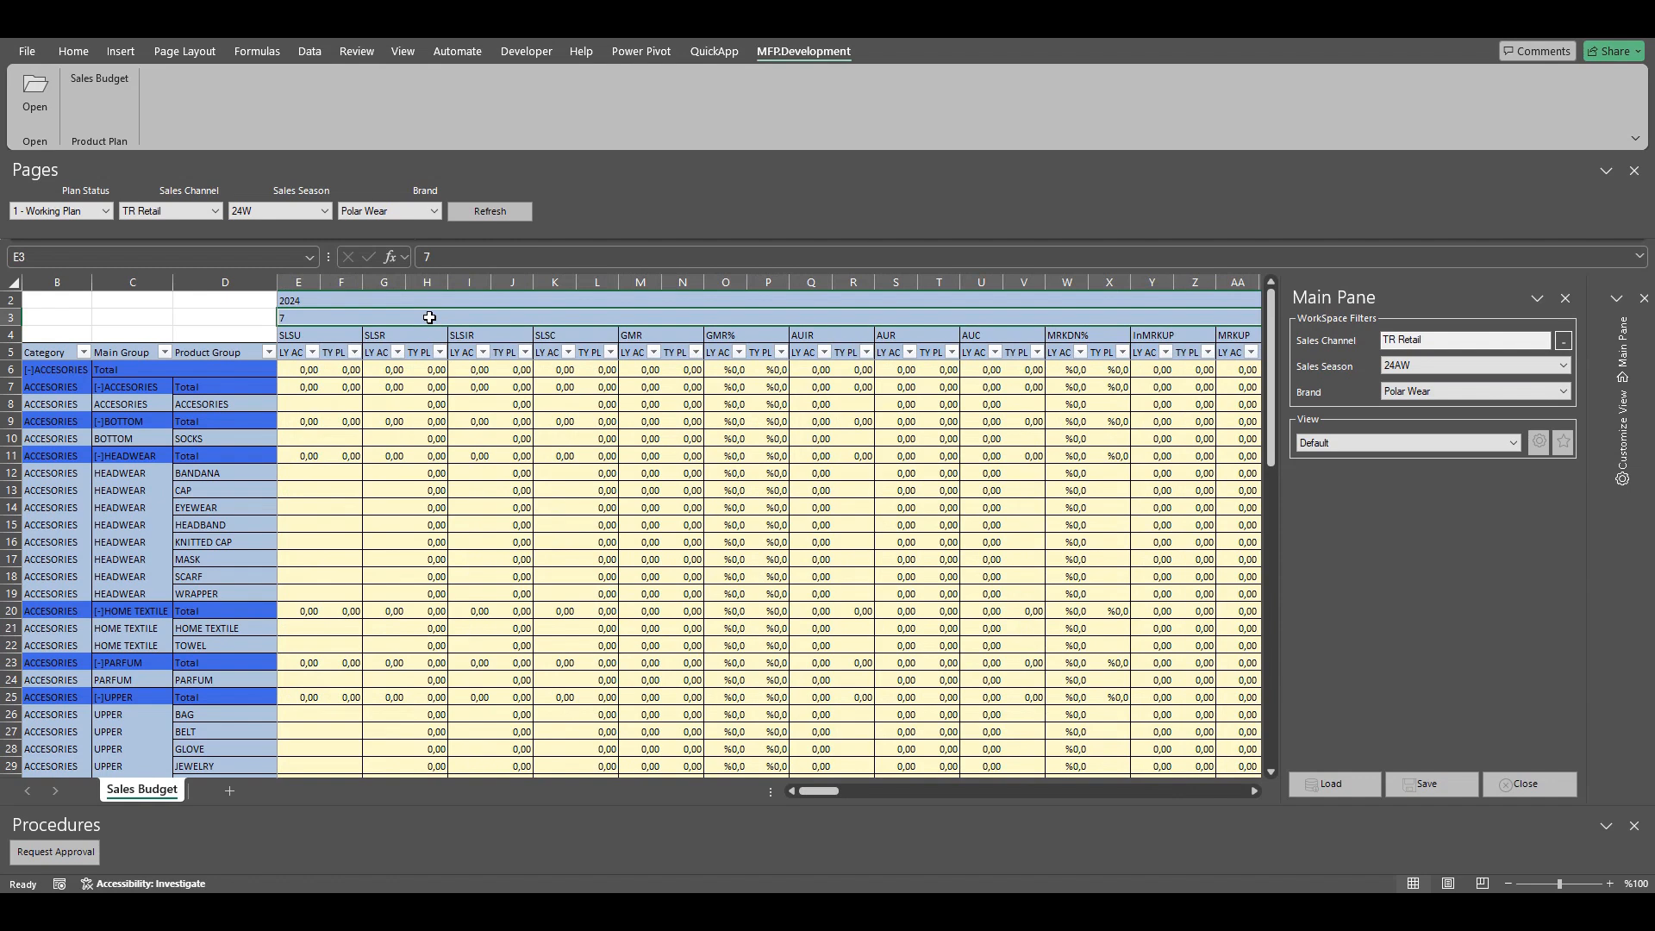
Step: Try to enter 250 as the SLSU TY plan value for EYEWEAR in month 7, and dismiss the resulting message
left_click(336, 389)
left_click(344, 461)
left_click(352, 544)
left_click(340, 508)
type("250")
key("Return")
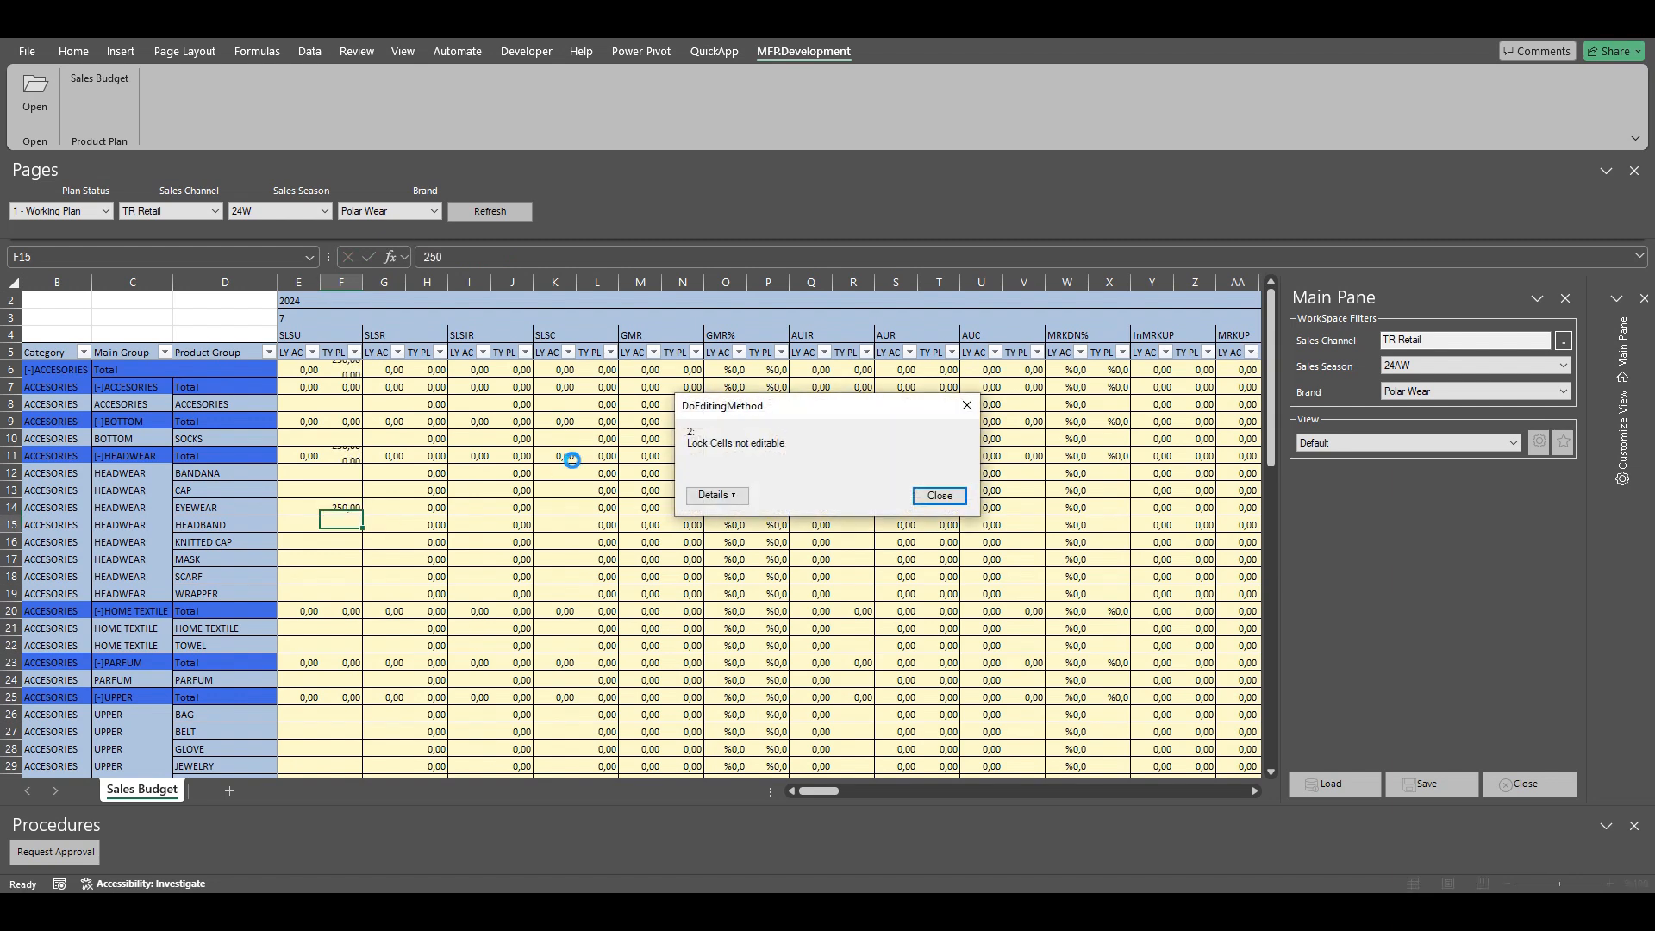
left_click(948, 496)
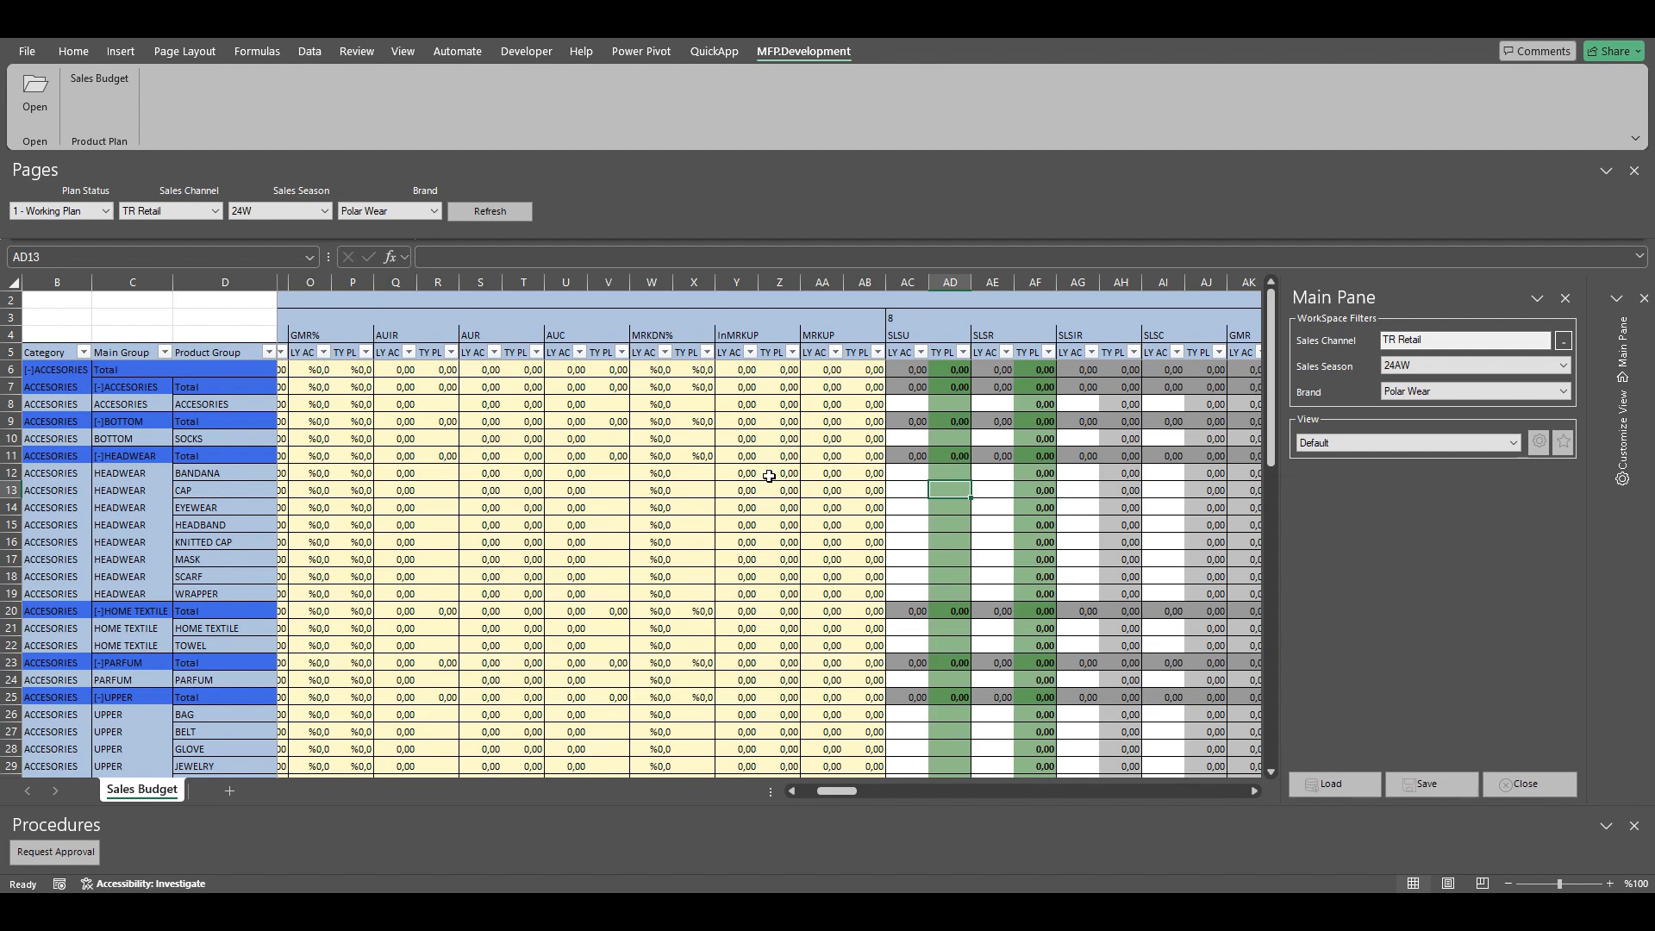
Step: Switch the plan status to 3 - Approved Plan, refresh the sheet, and inspect the month 8 SLSU cells
mouse_move(840, 793)
left_mouse_down()
mouse_move(865, 798)
mouse_move(813, 791)
left_mouse_up()
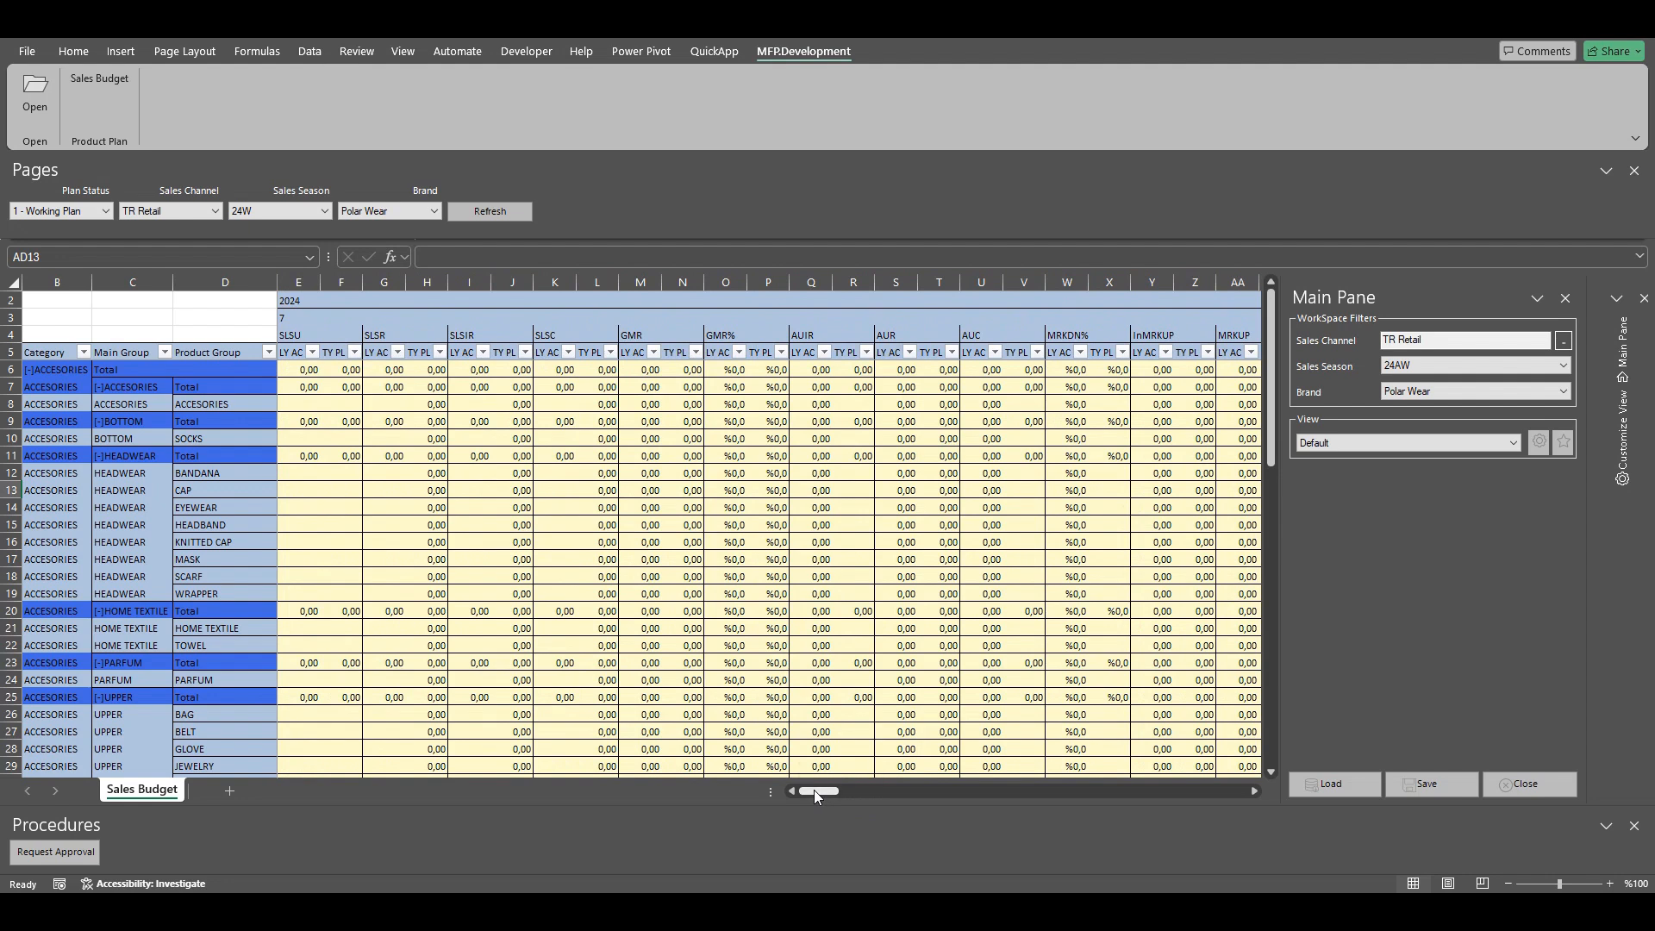
mouse_move(814, 791)
left_mouse_down()
mouse_move(833, 793)
mouse_move(808, 793)
left_mouse_up()
left_click(68, 214)
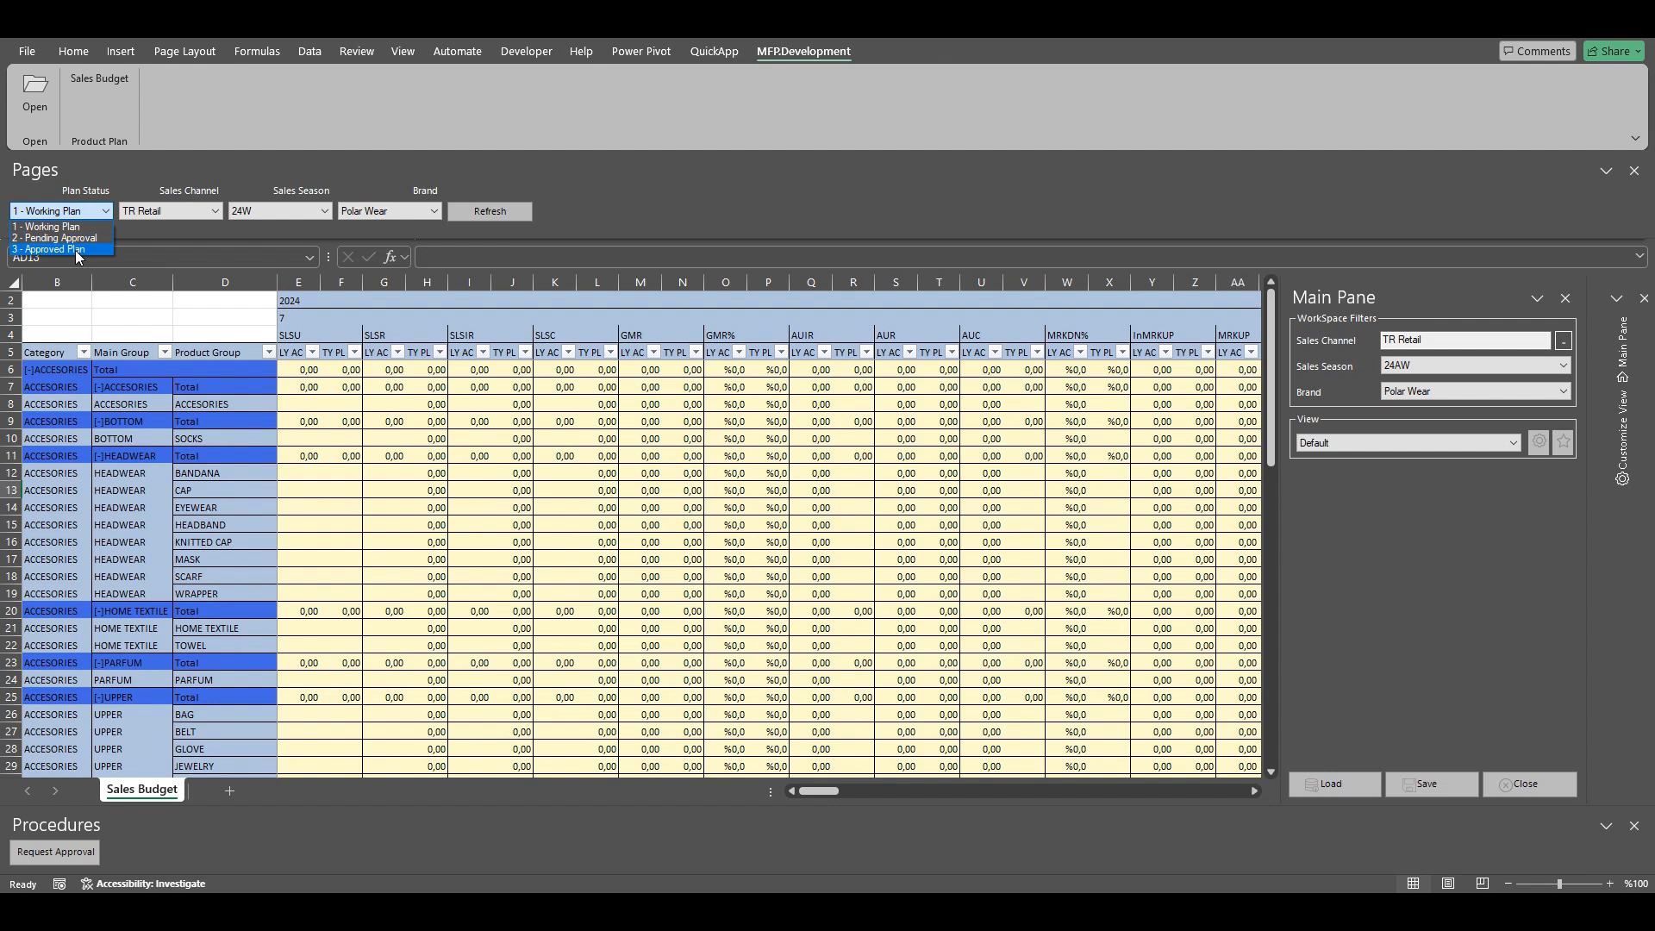
left_click(75, 250)
left_click(489, 217)
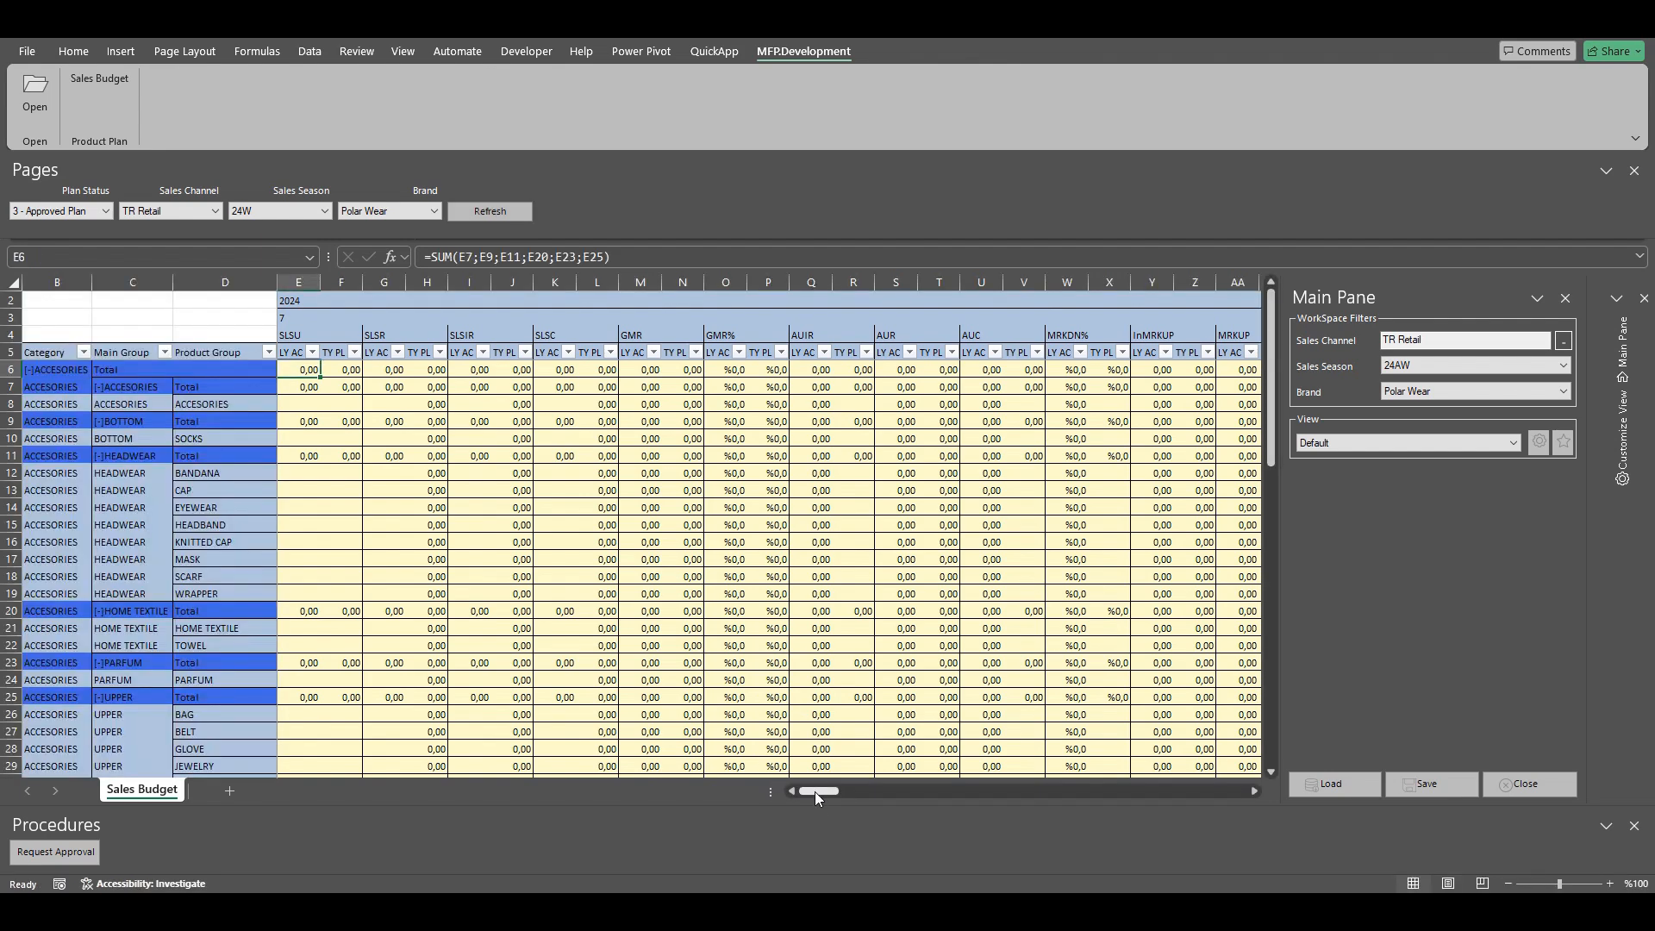
left_click_drag(817, 791, 853, 793)
left_click(436, 527)
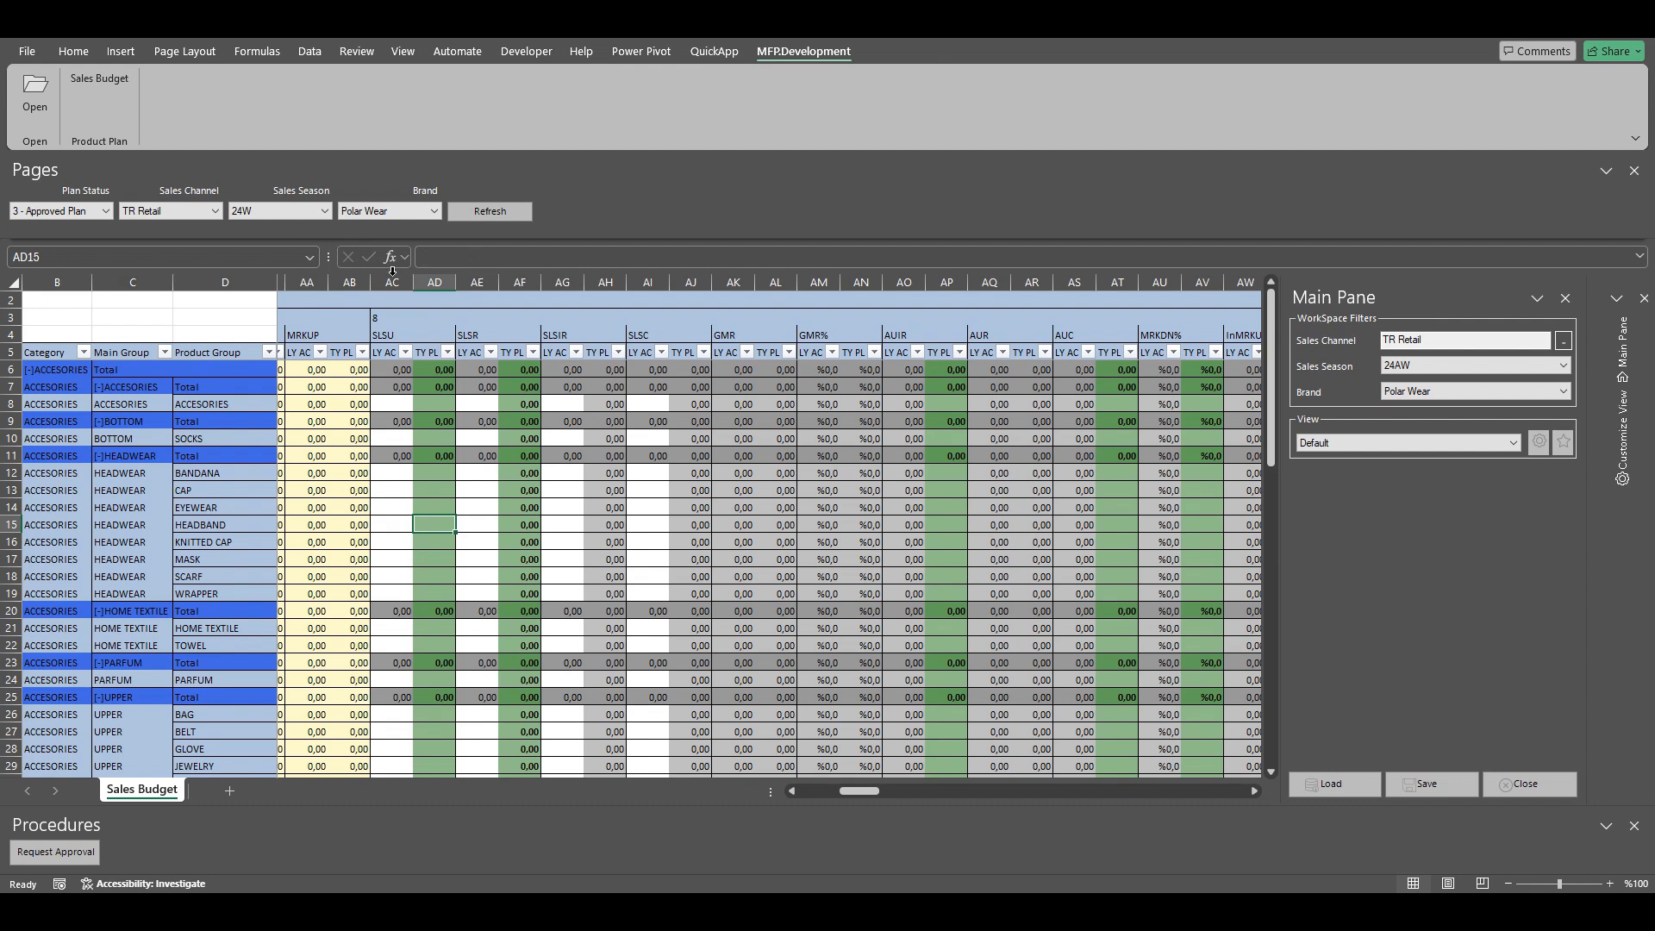
Step: Examine the approved plan's month 8 cells down to the Grand Total row, and close the Sales Budget application
left_click(416, 209)
scroll(436, 552, "down", 16)
left_click(433, 597)
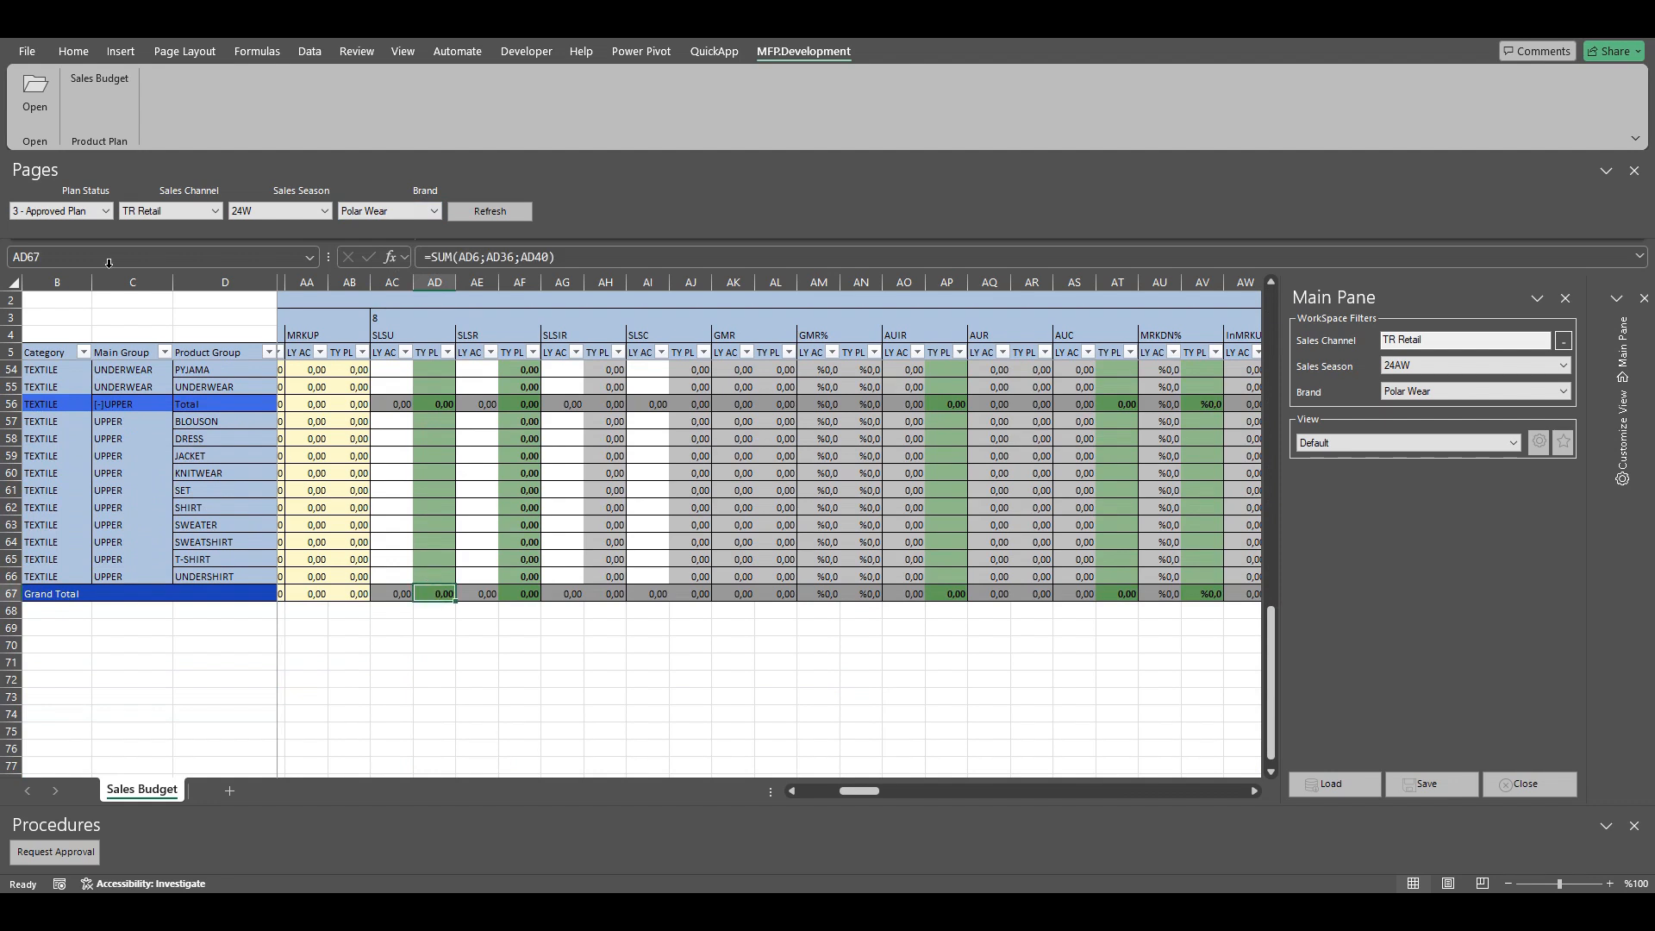
left_click(429, 442)
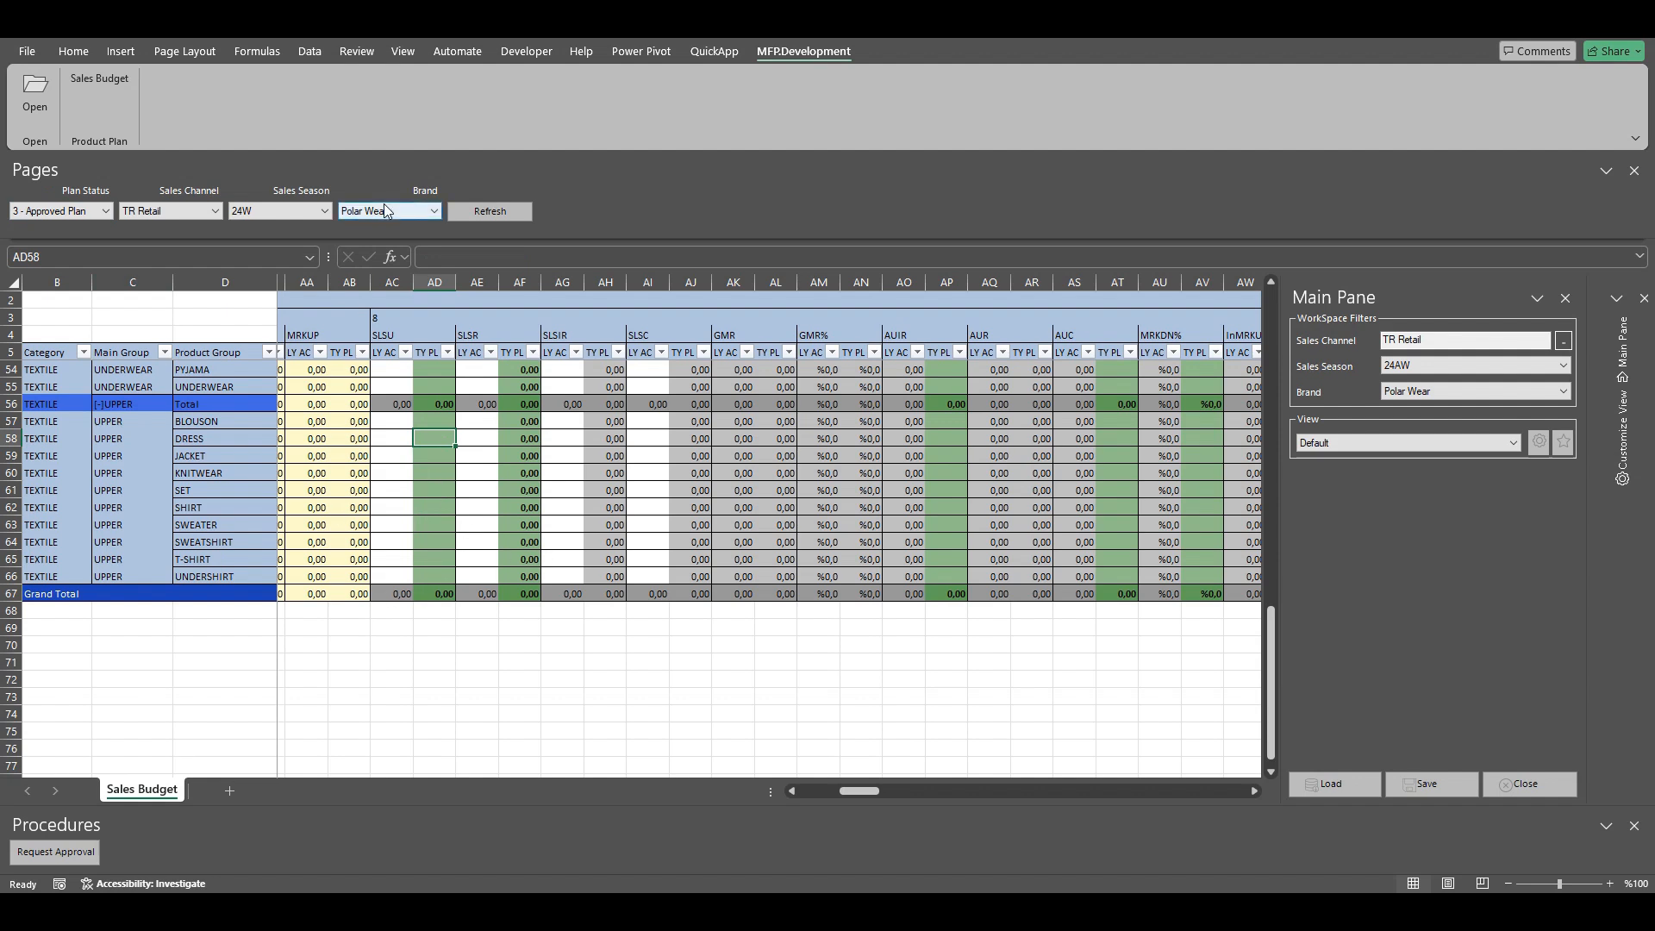
left_click_drag(390, 594, 663, 594)
left_click(388, 593)
left_click_drag(388, 593, 422, 593)
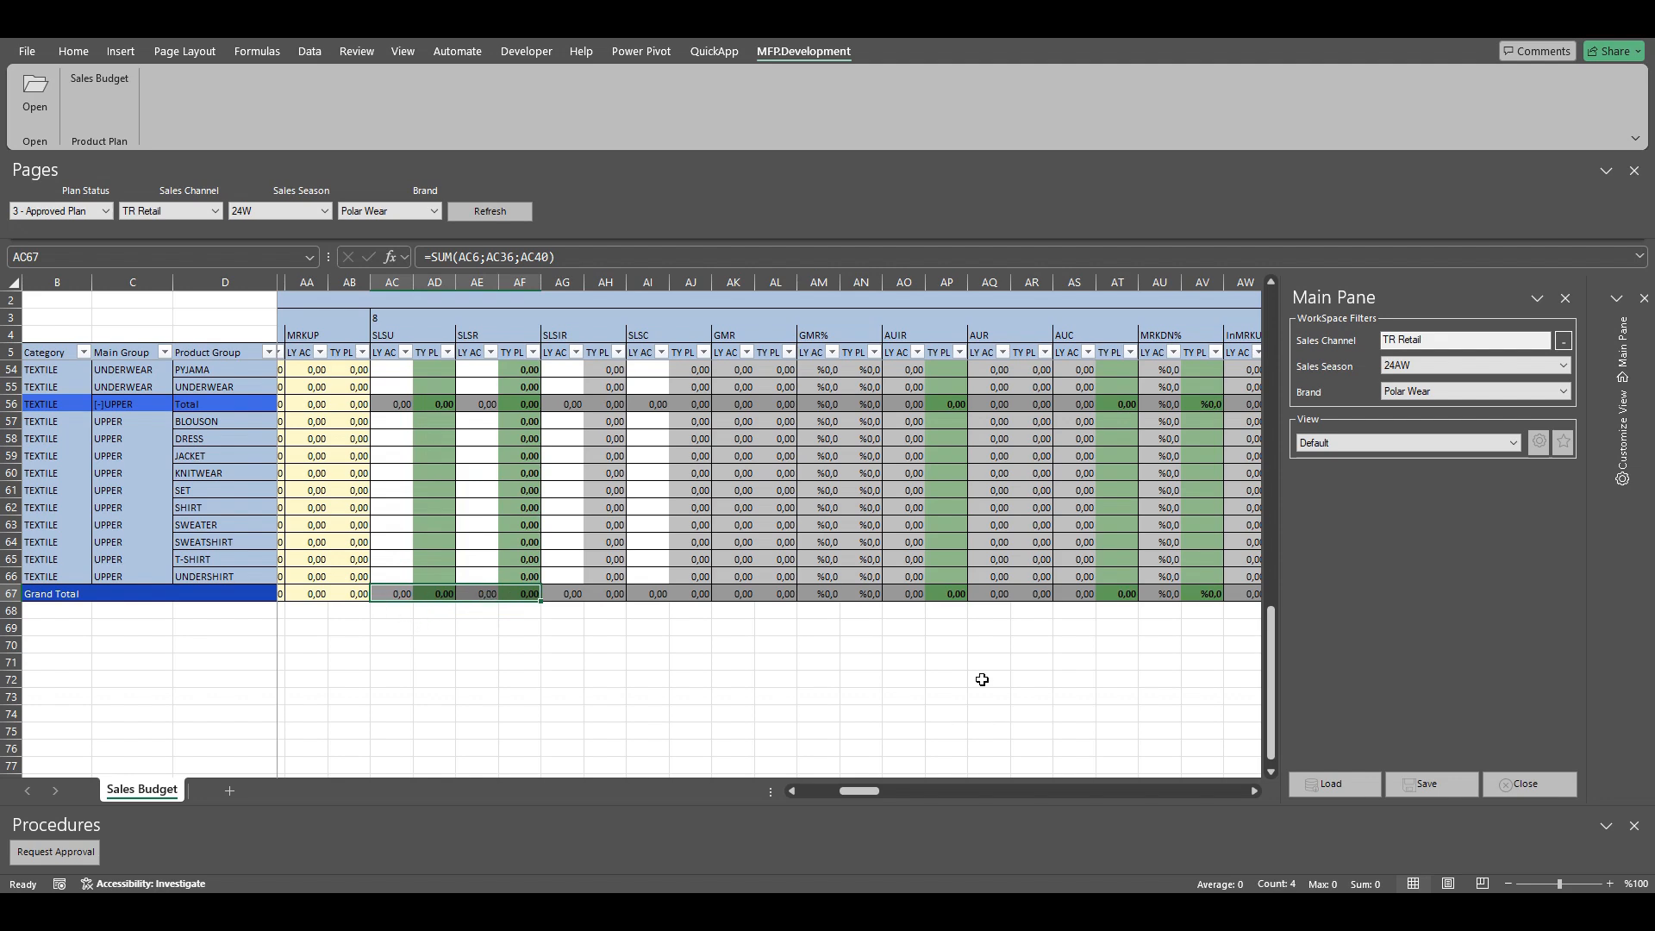
left_click(1509, 784)
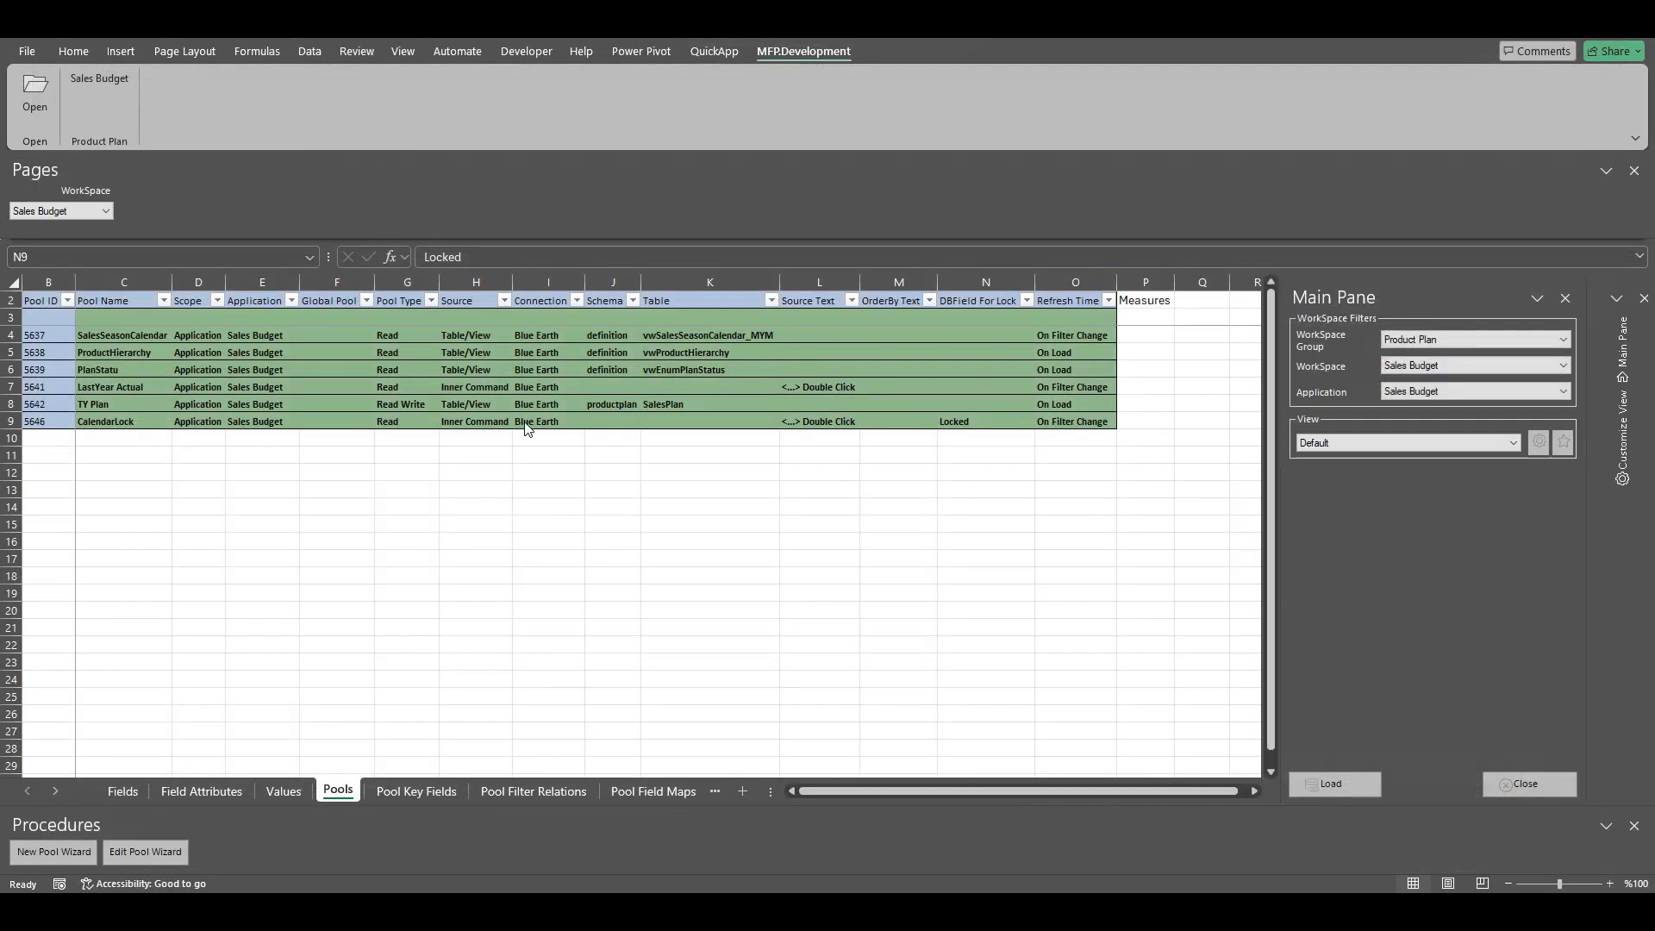
Step: Start a new pool named BrandLock with connection Blue Earth and source Inner Command
left_click(125, 354)
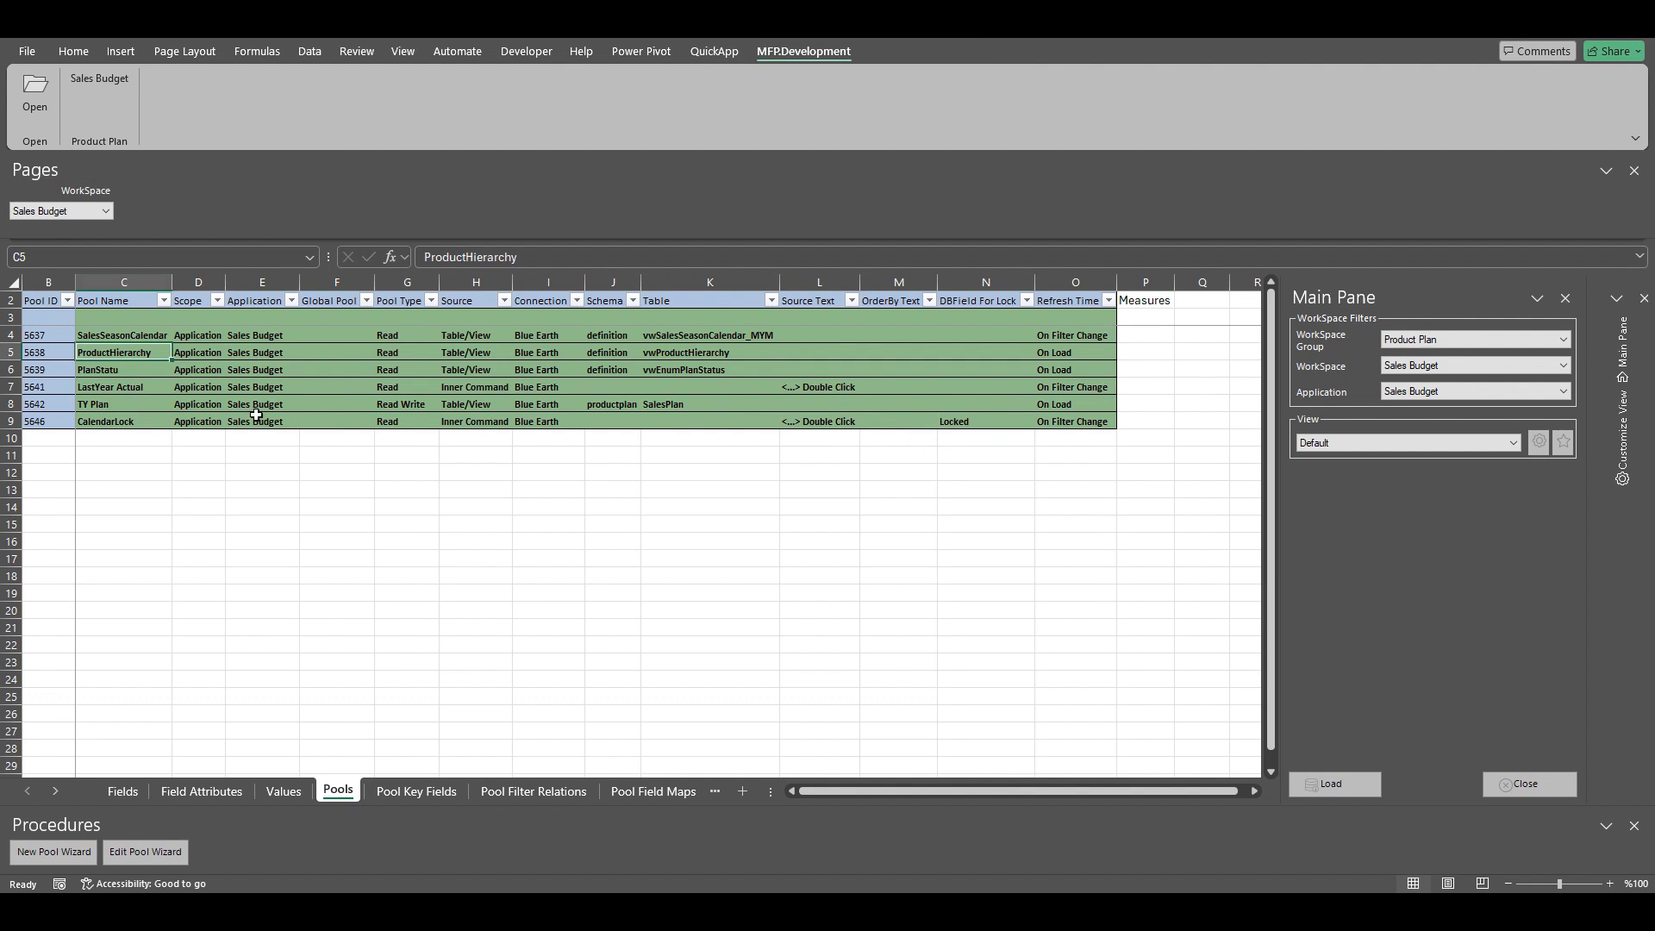
left_click(49, 854)
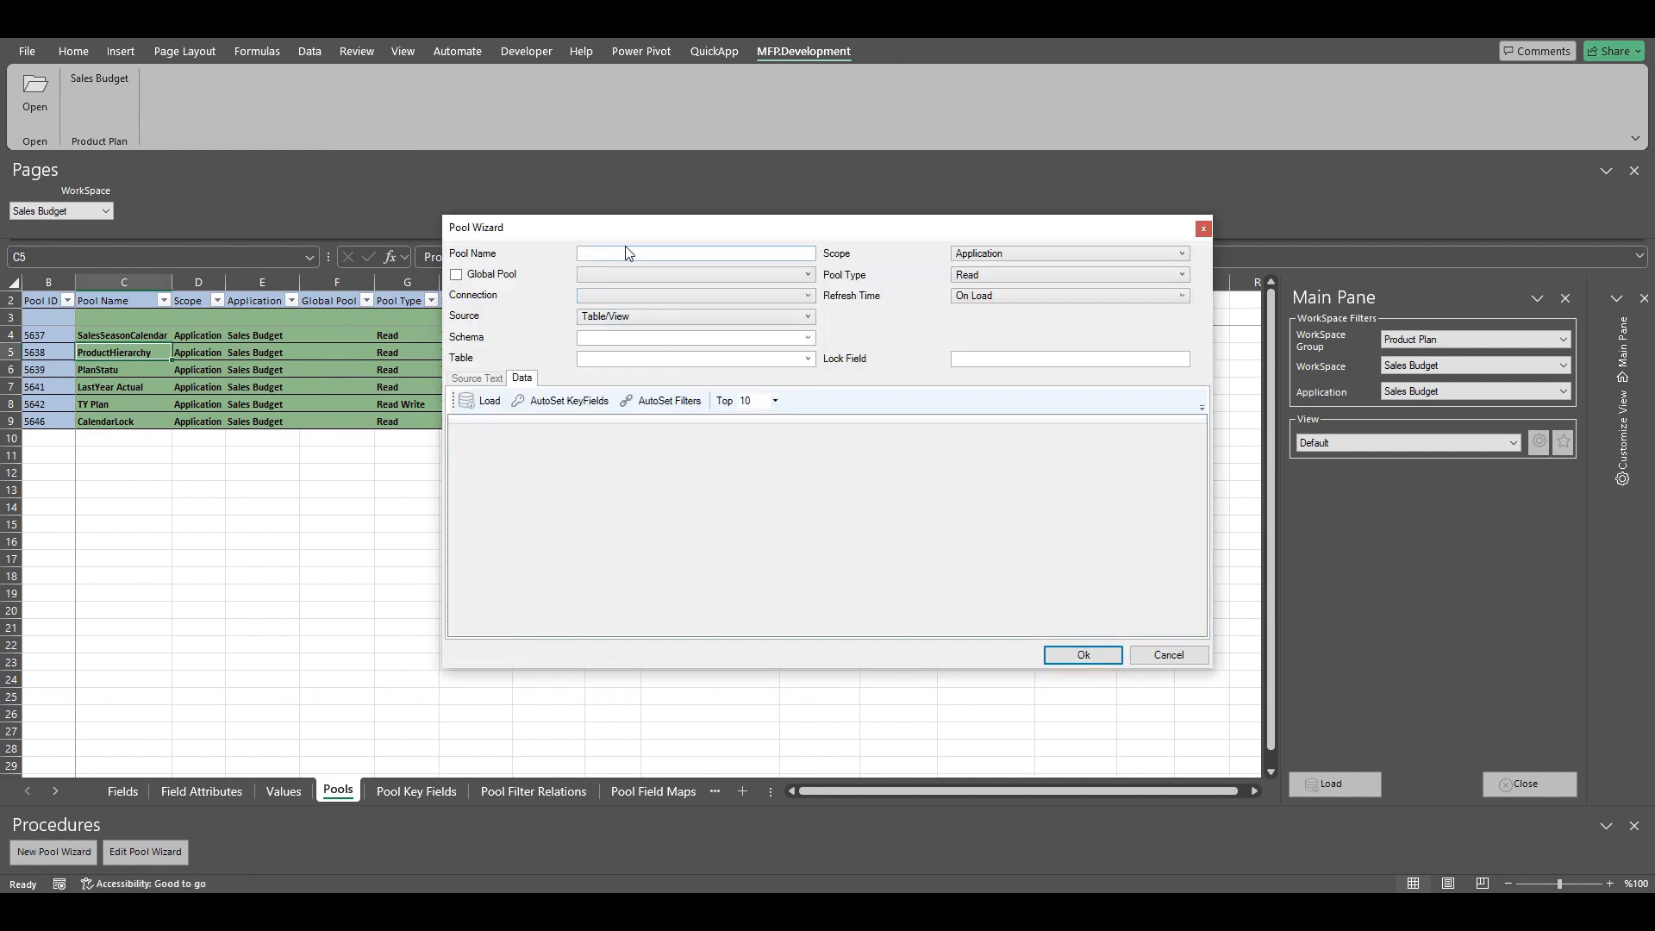
left_click(623, 251)
type("B")
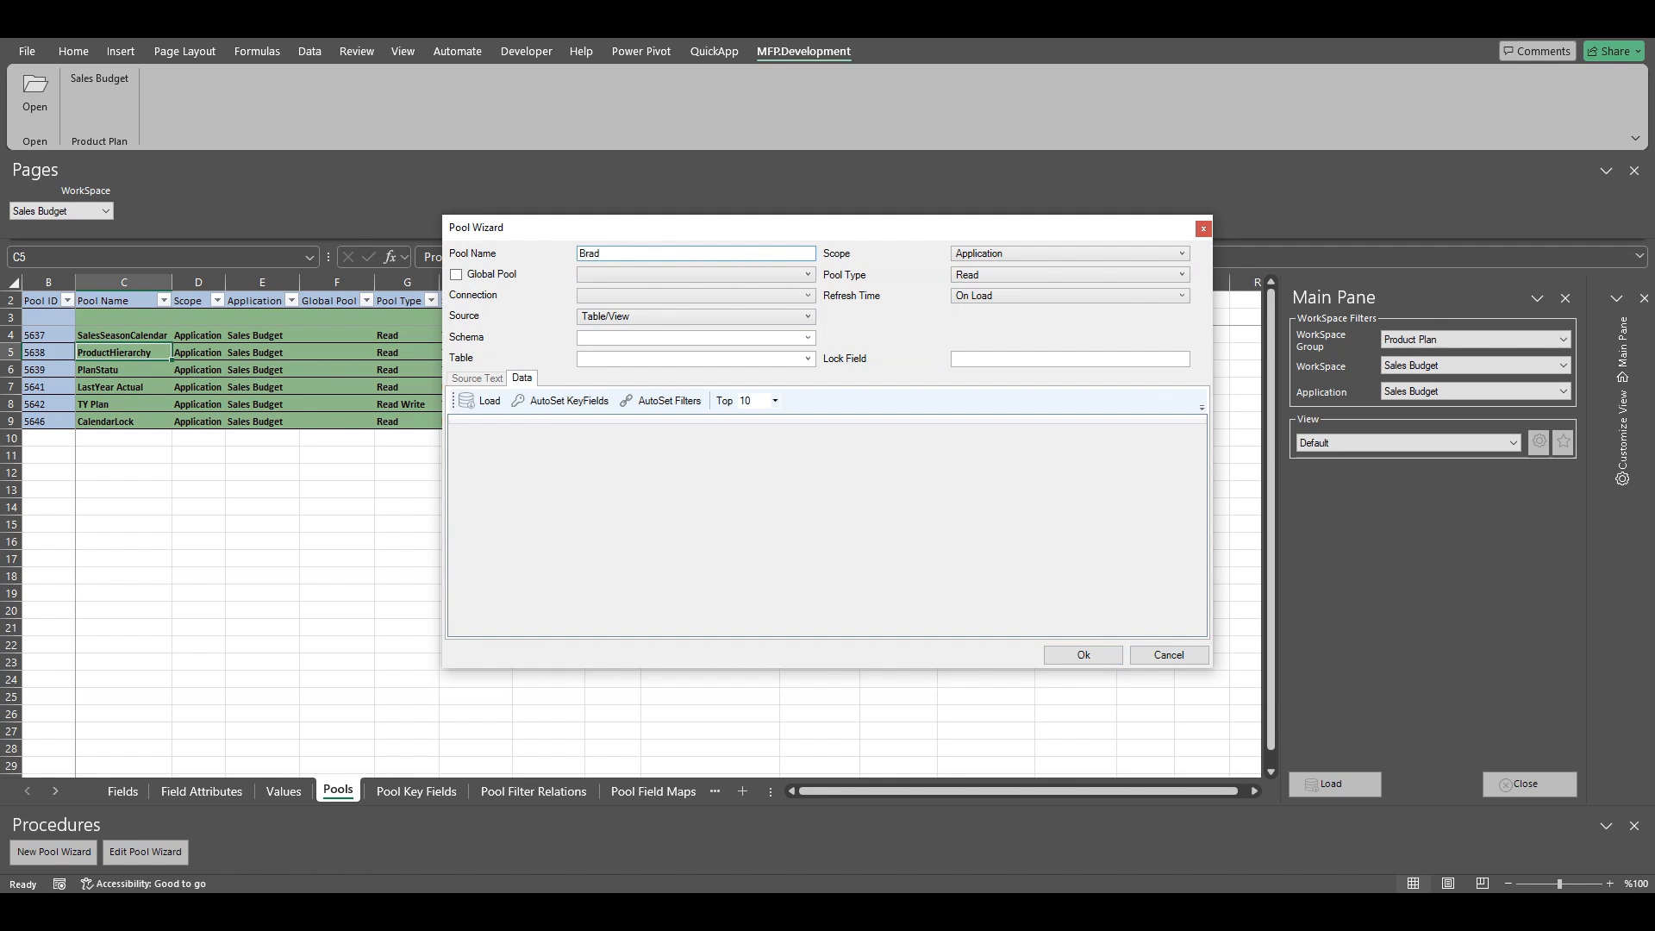
type("randLock")
left_click(618, 298)
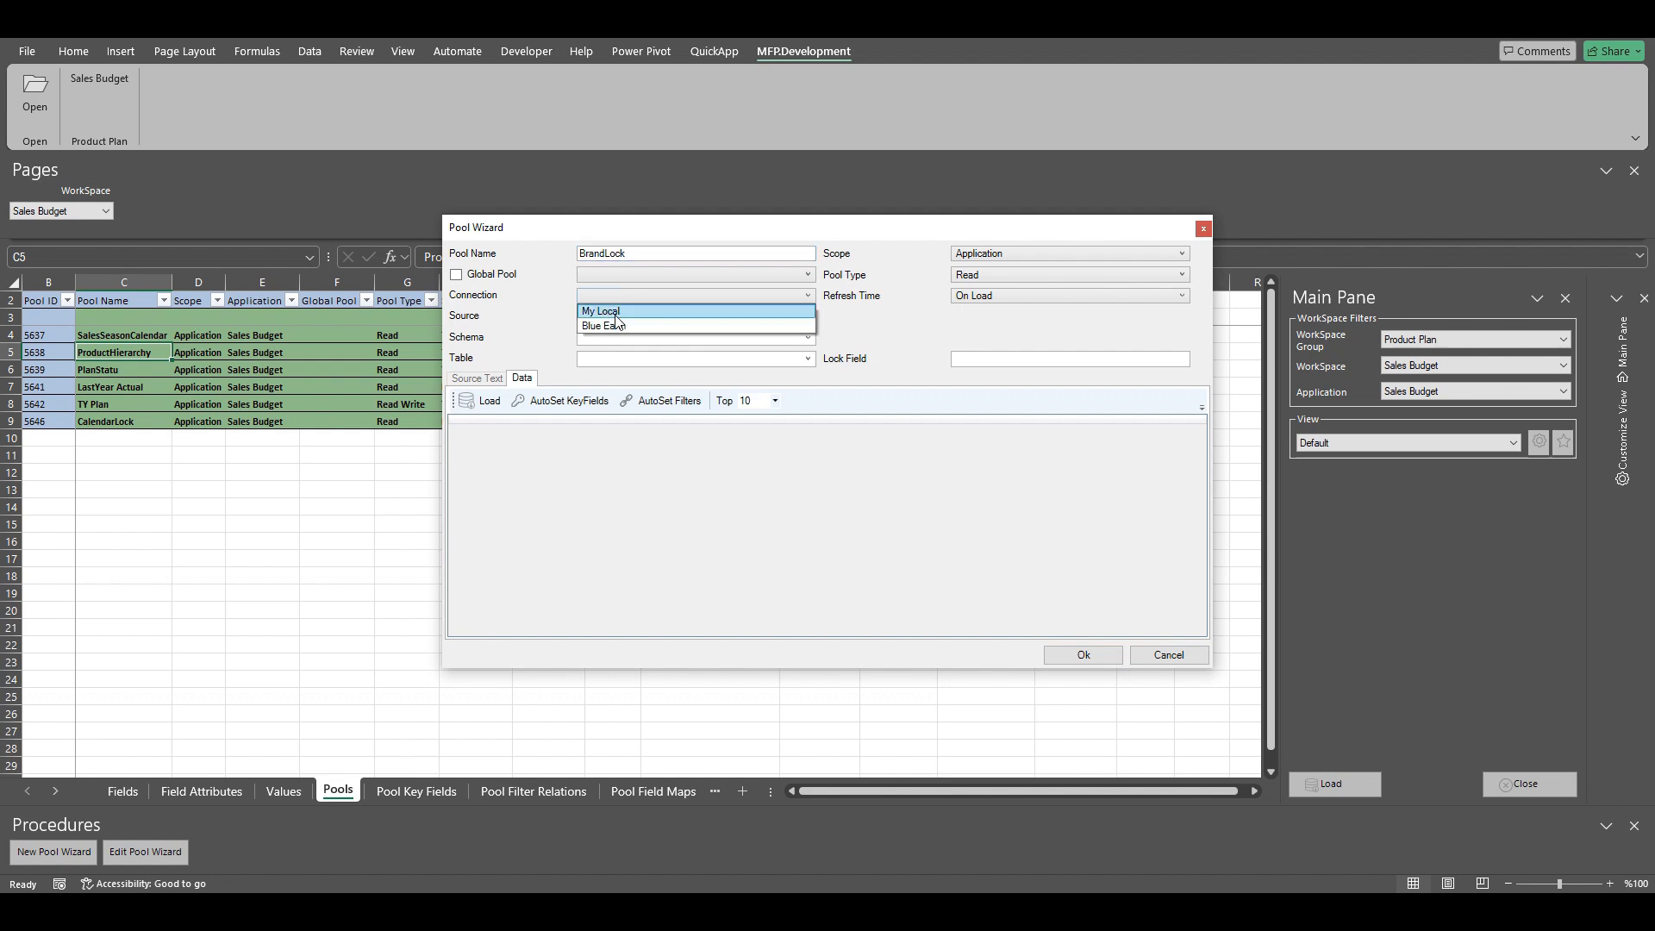
left_click(622, 328)
left_click(621, 320)
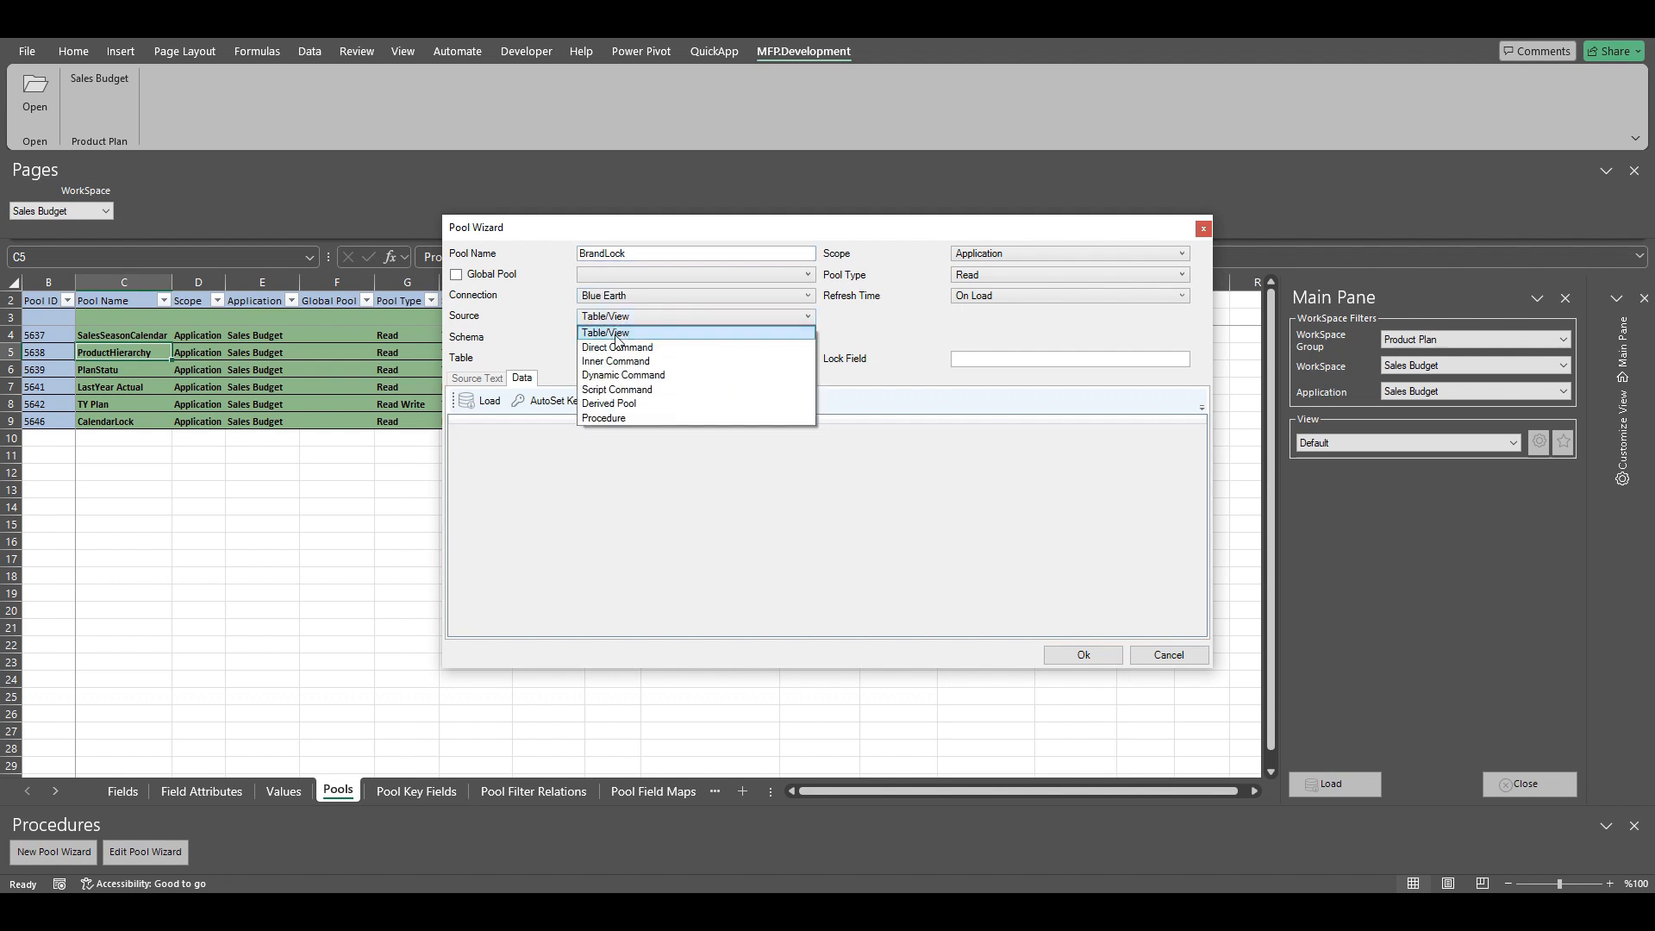
left_click(609, 362)
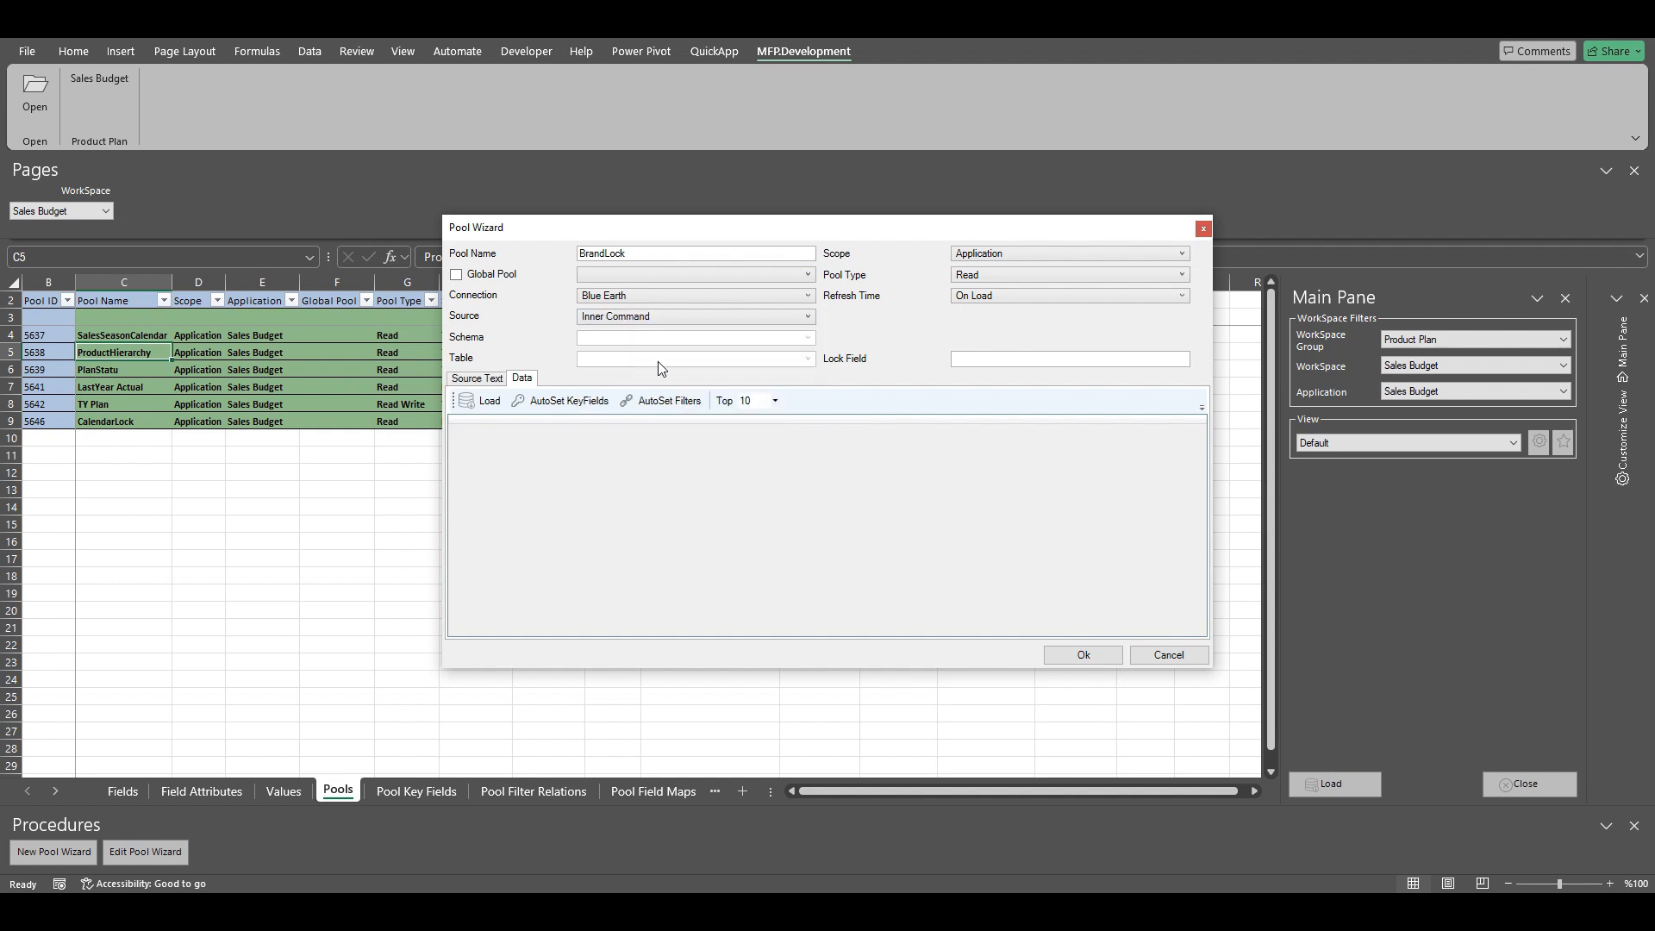
Step: Enter a source query cross-joining distinct months from definition.vwSalesSeasonCalendar_MYM with brands from definition.vwProductHierarchy, using 3 as PlanStatusID and 2 as Locked
left_click(476, 378)
left_click(500, 401)
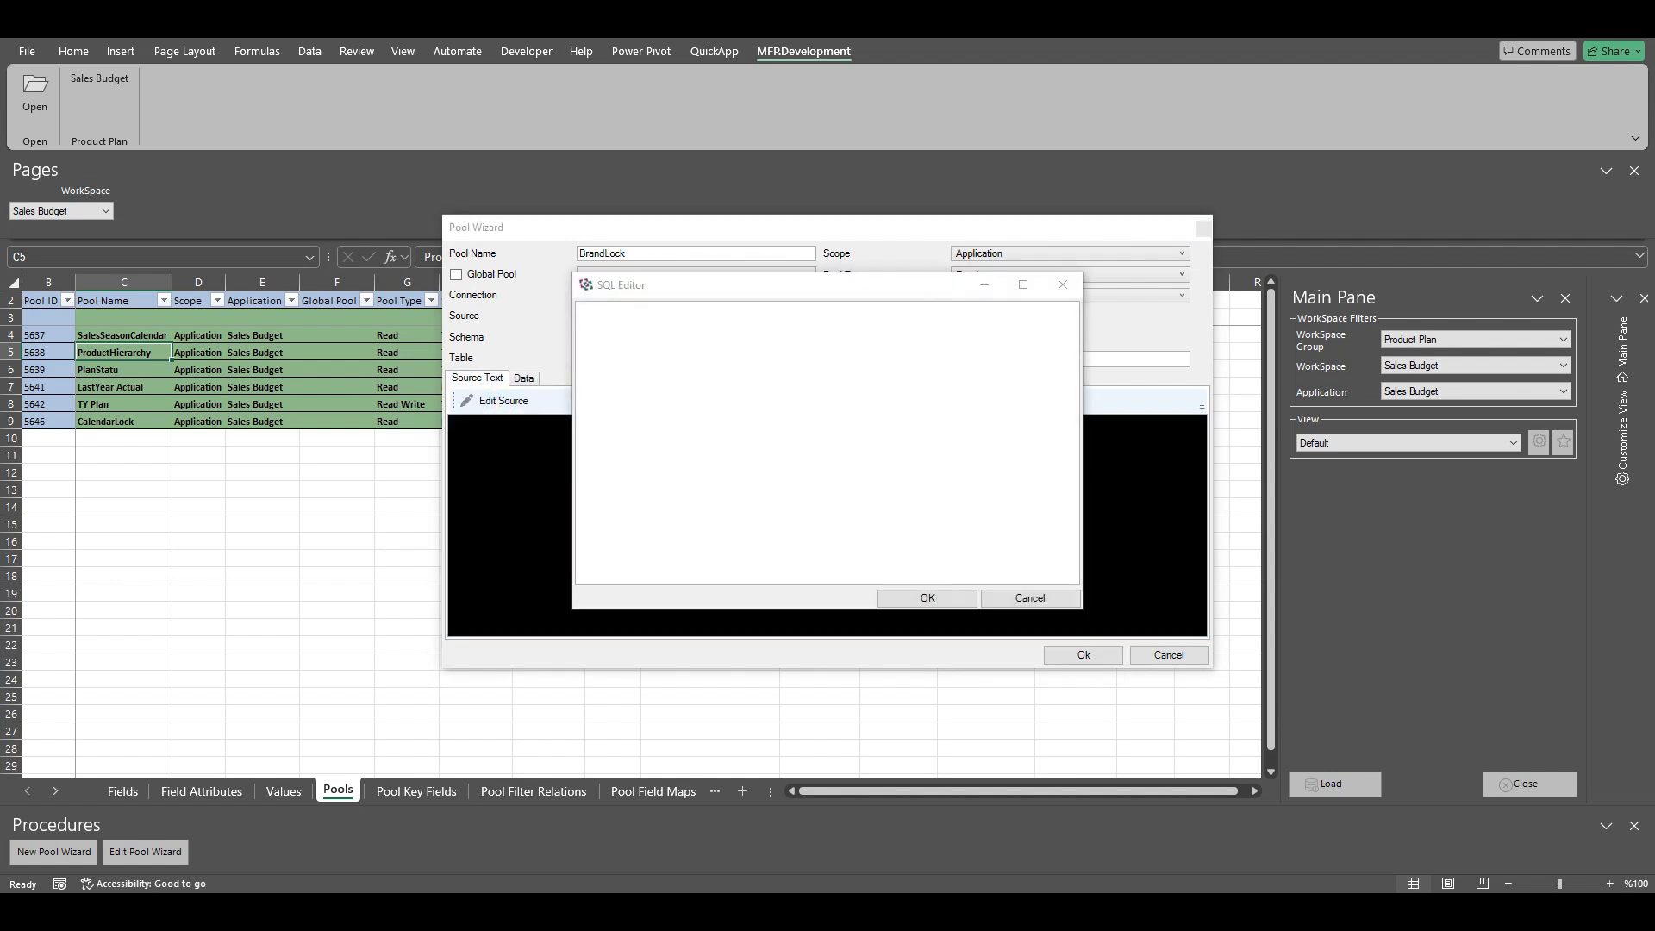
left_click(758, 357)
type("SELECT cal.SalesChannelID \t, cal.SalesSeasonID \t, cal.MerchYear \t, cal.MerchMonth \t, br.BrandID \t, br.PlanStatusID \t, br.Locked FROM ( \tSELECT DISTINCT SalesChannelID \t\t\t\t, SalesSeasonID \t\t\t\t, MerchYear \t\t\t\t, MerchMonth \tFROM definition.vwSalesSeasonCalendar_MYM ) cal CROSS JOIN ( \tSELECT DISTINCT 3 PlanStatusID \t\t\t\t, BrandID \t\t\t\t, 2 Locked \tFROM definition.vwProductHierarchy ) br")
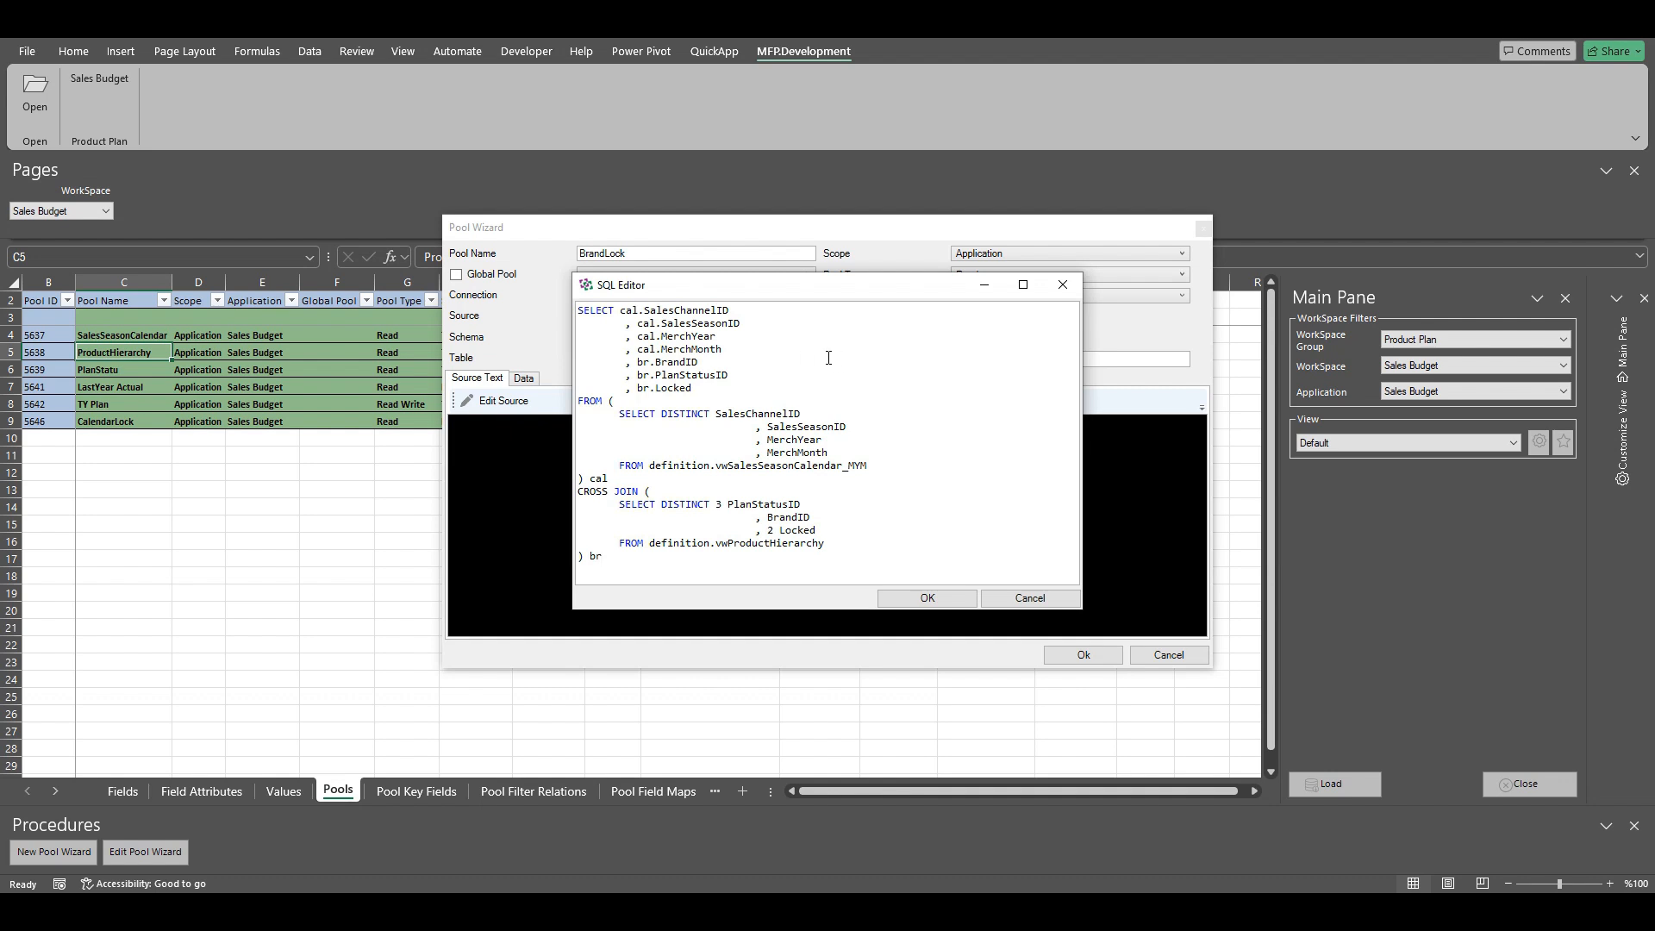
Step: Examine the calendar and brand subqueries of the BrandLock query, including the PlanStatusID and Locked values
left_click_drag(620, 416, 888, 464)
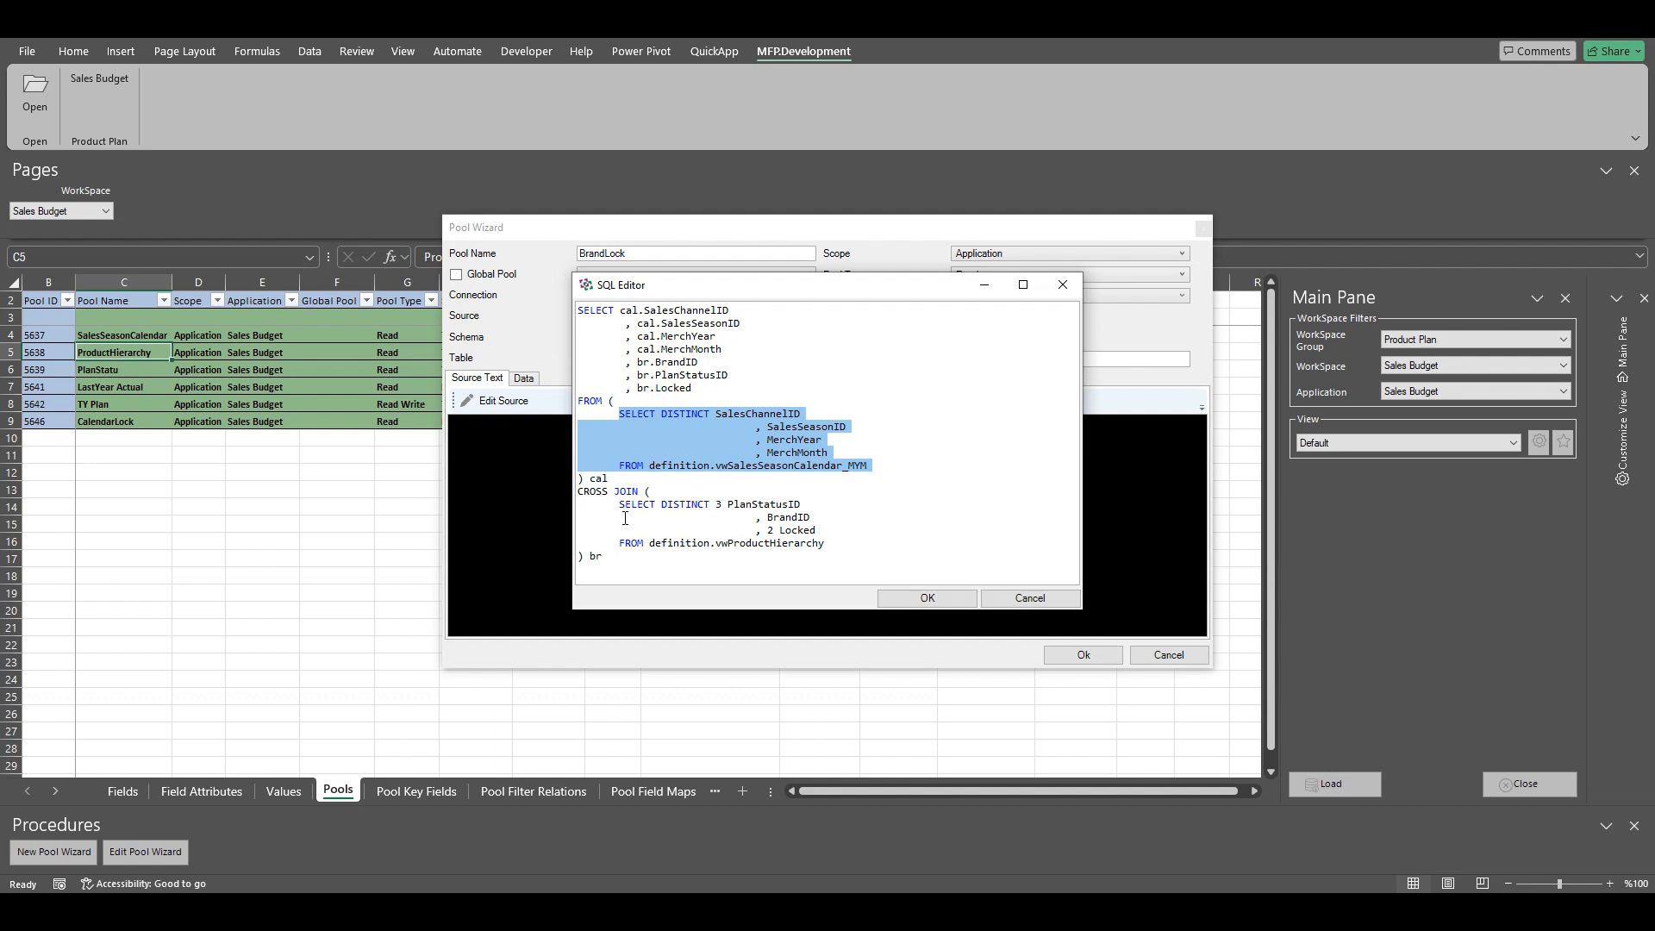
left_click_drag(621, 506, 837, 545)
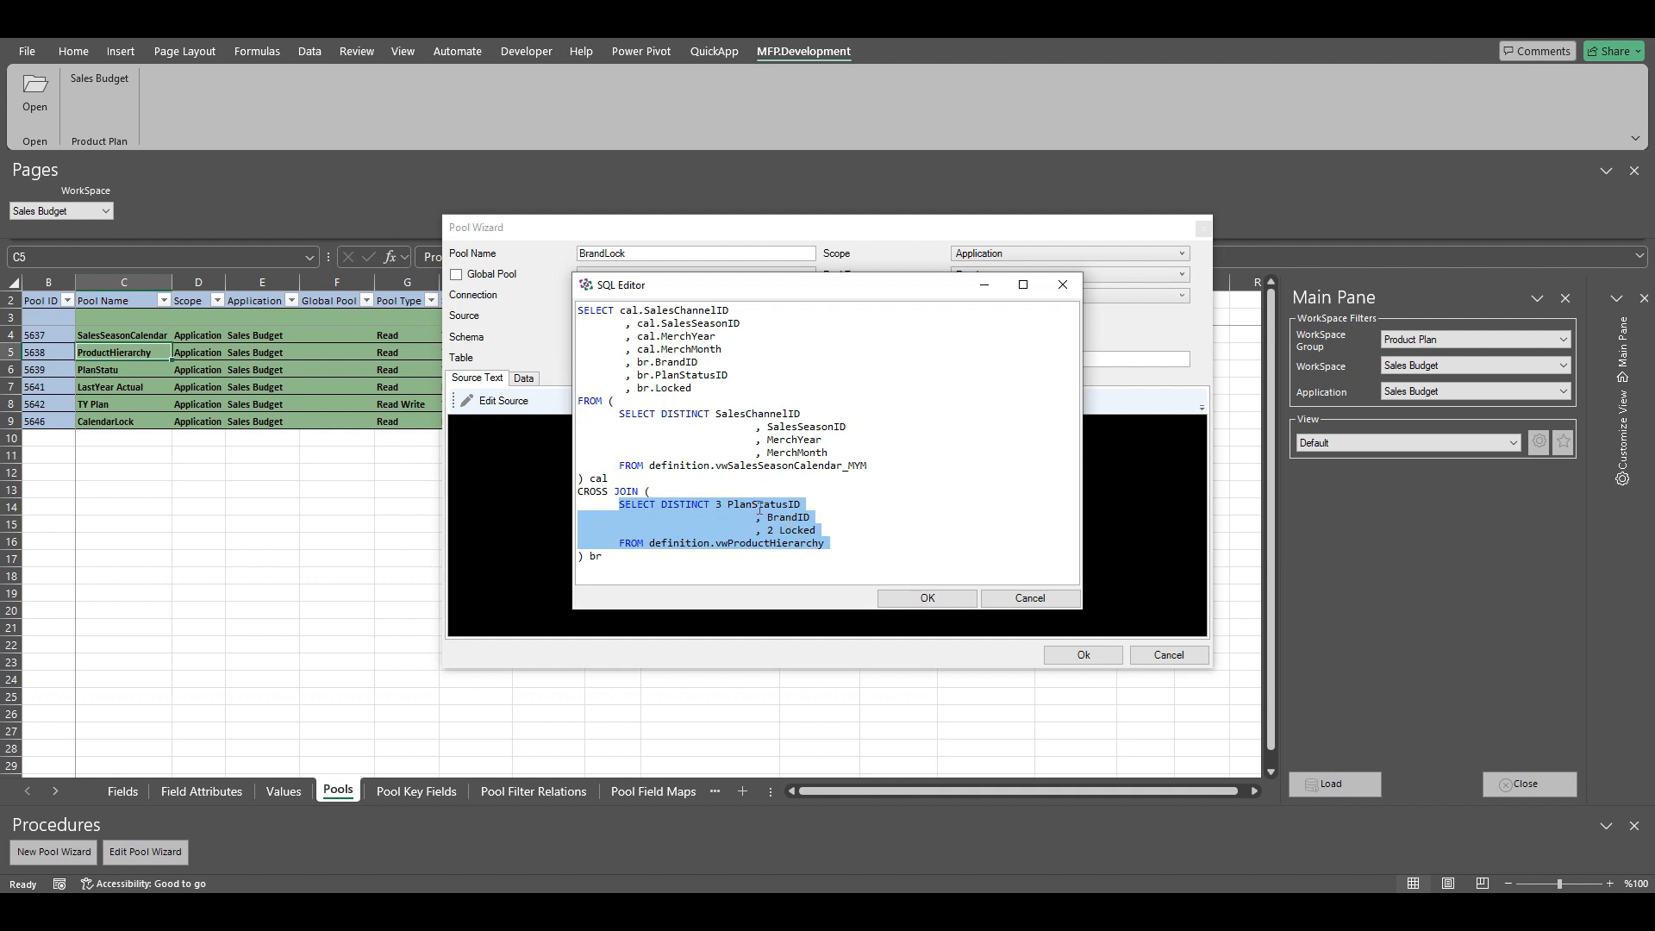
left_click(710, 506)
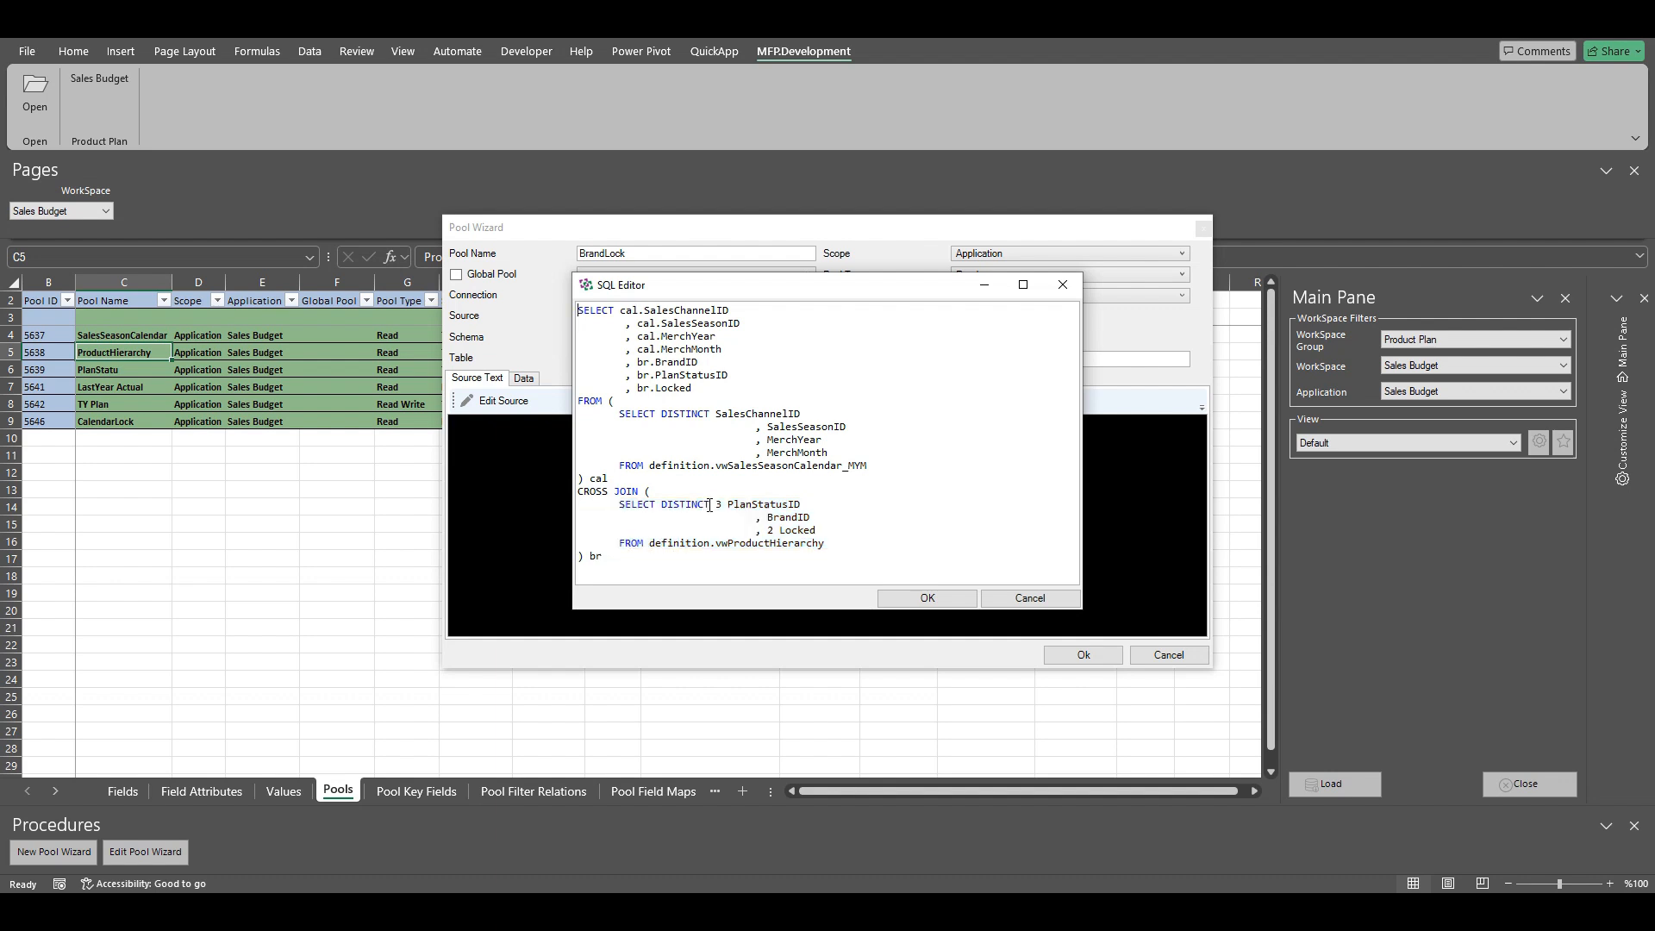
double_click(788, 532)
double_click(770, 530)
left_click_drag(834, 543, 623, 509)
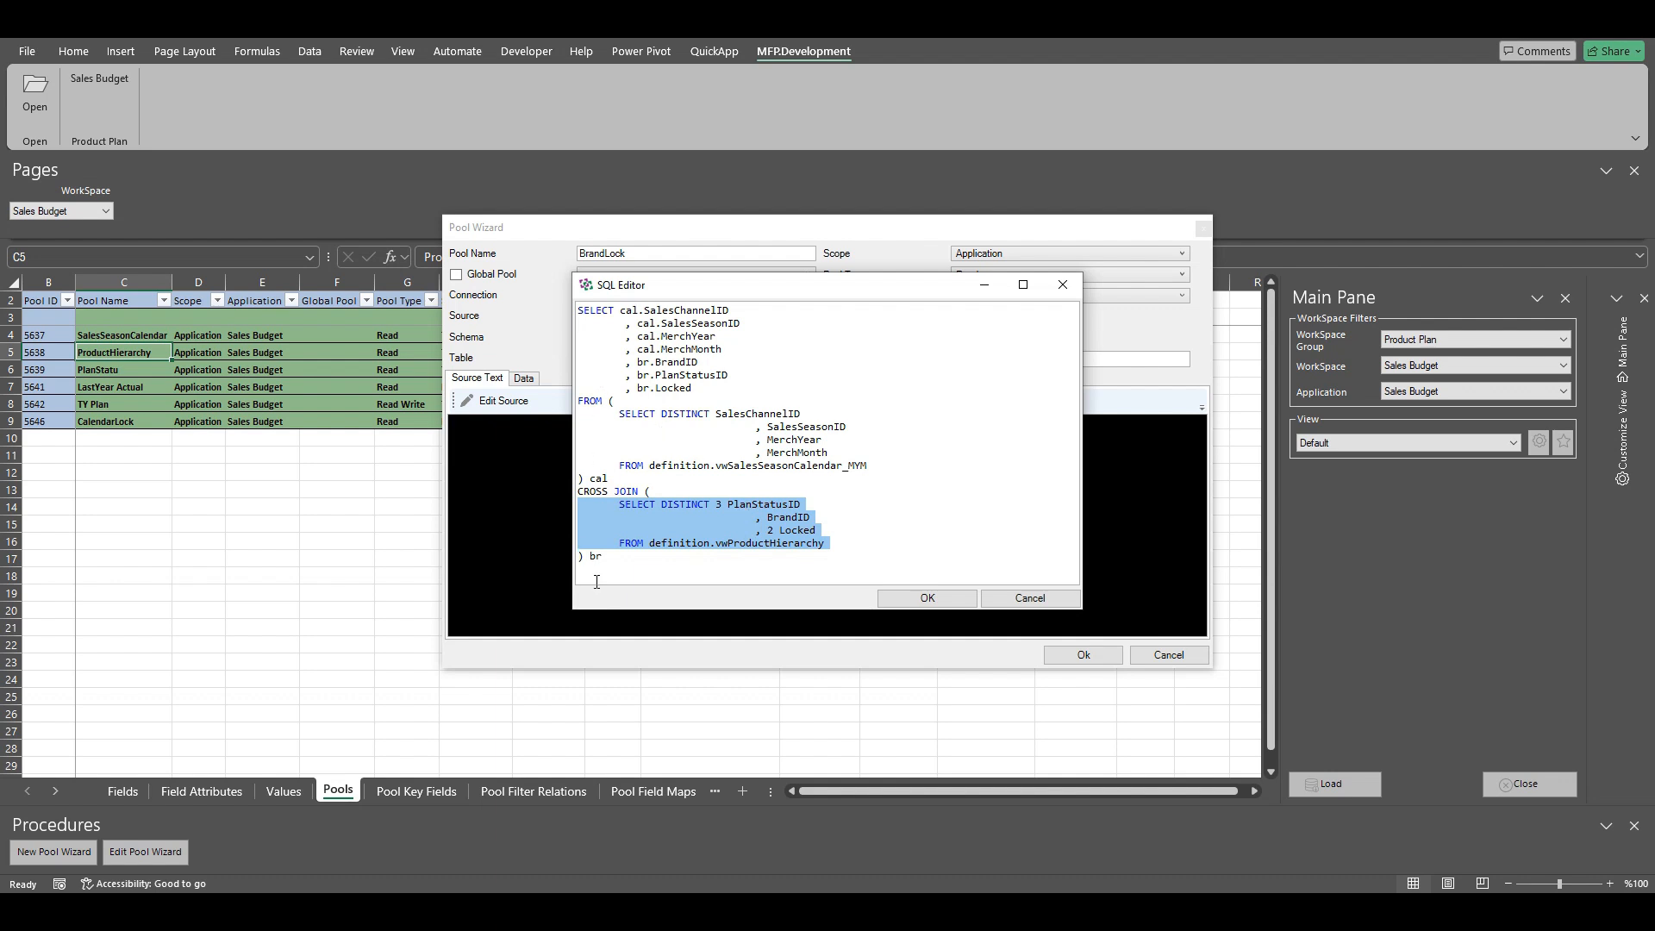
left_click(690, 313)
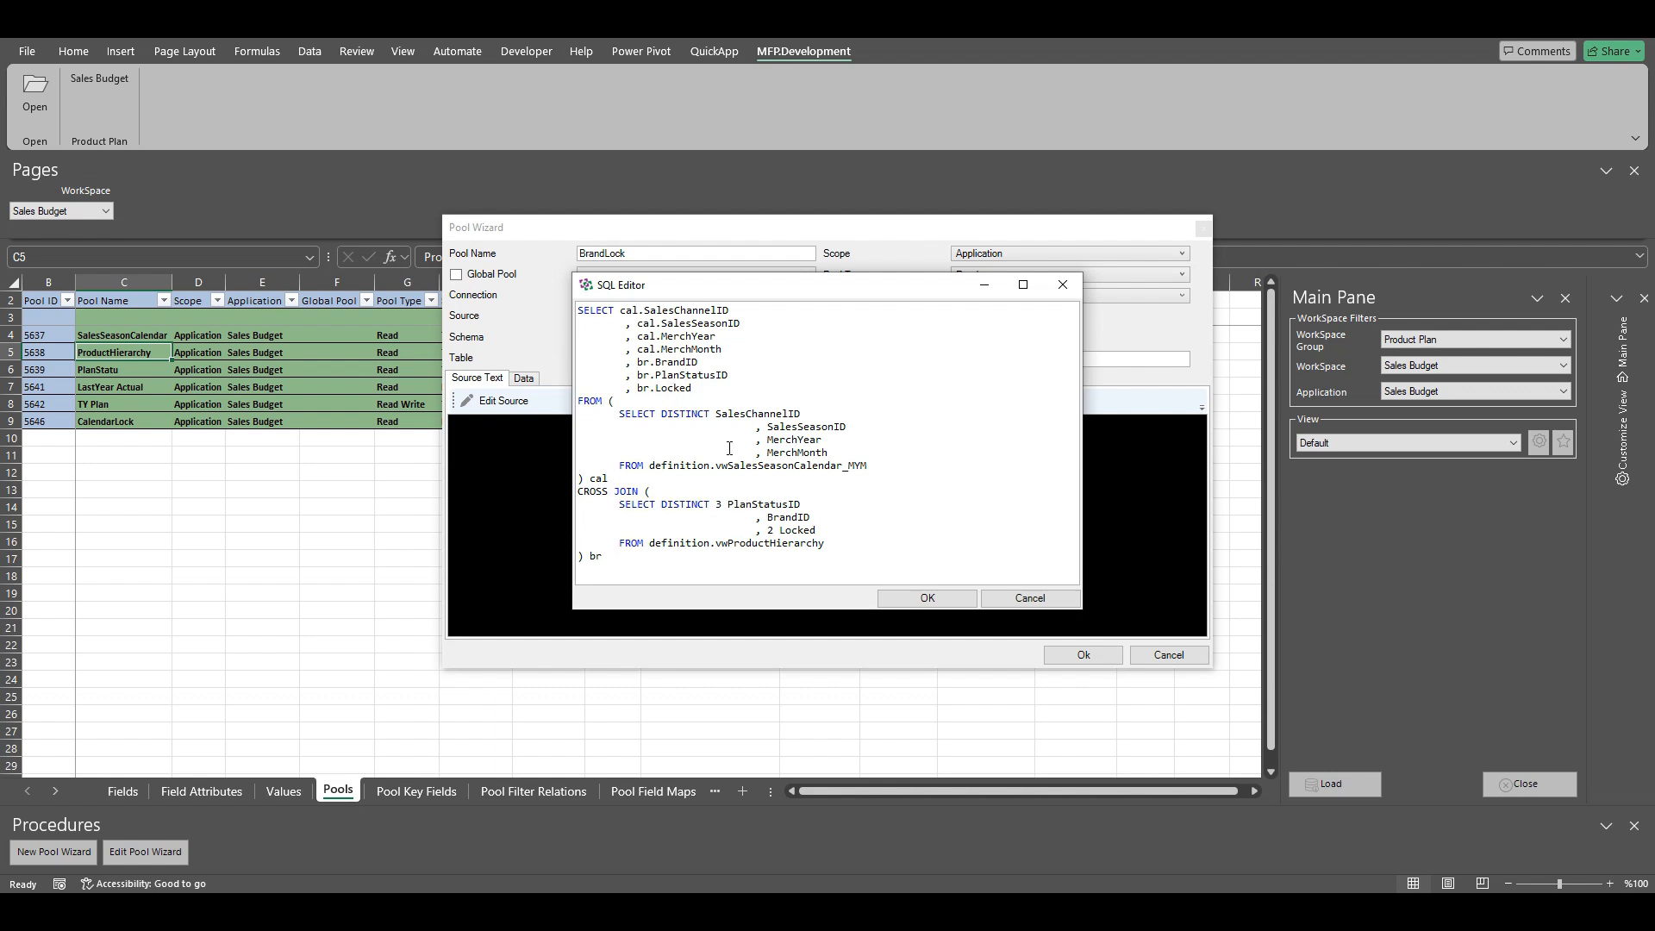
Step: Accept the BrandLock source query and load a preview of its top 10 rows
left_click(915, 600)
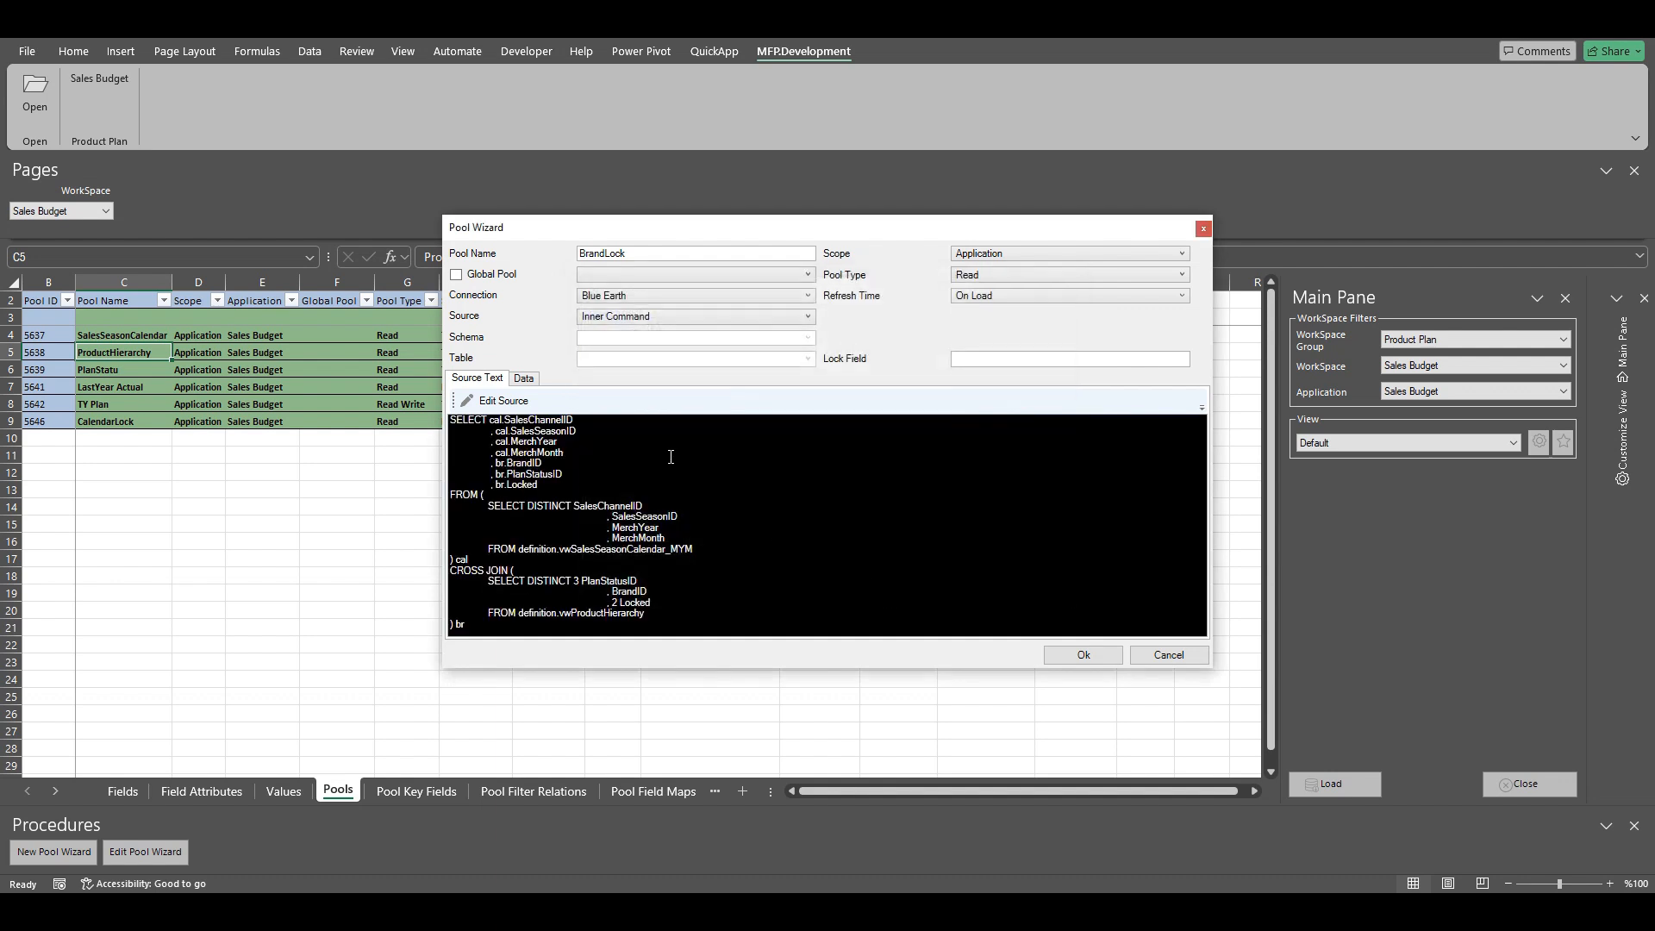
left_click(522, 379)
left_click(481, 402)
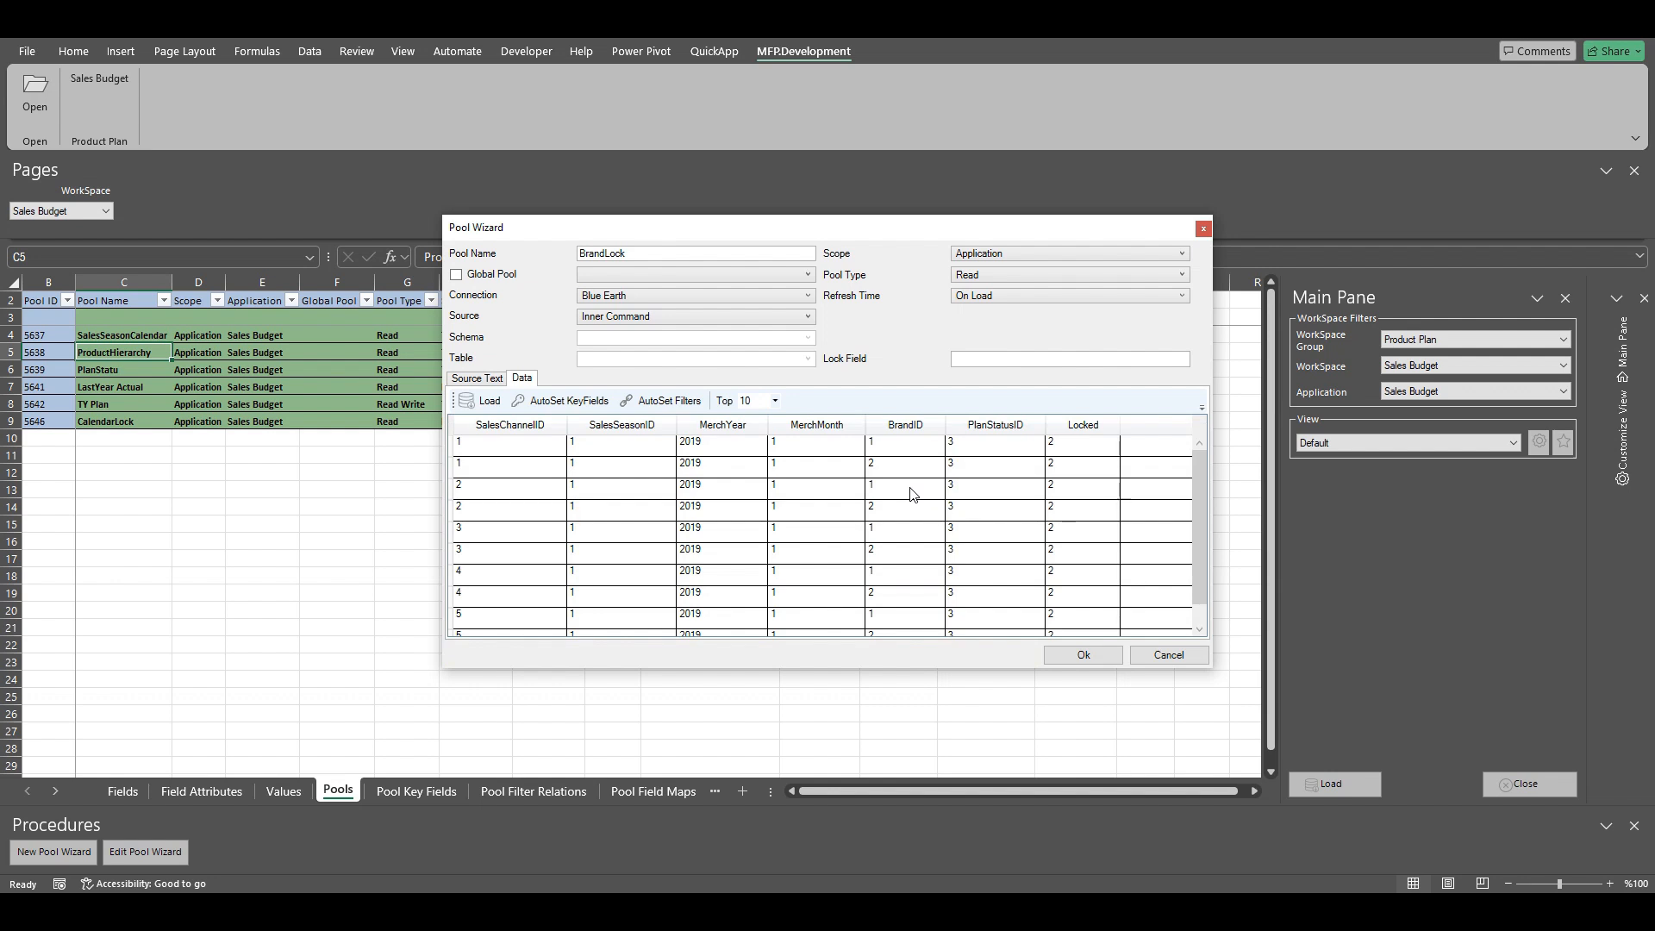
left_click(499, 452)
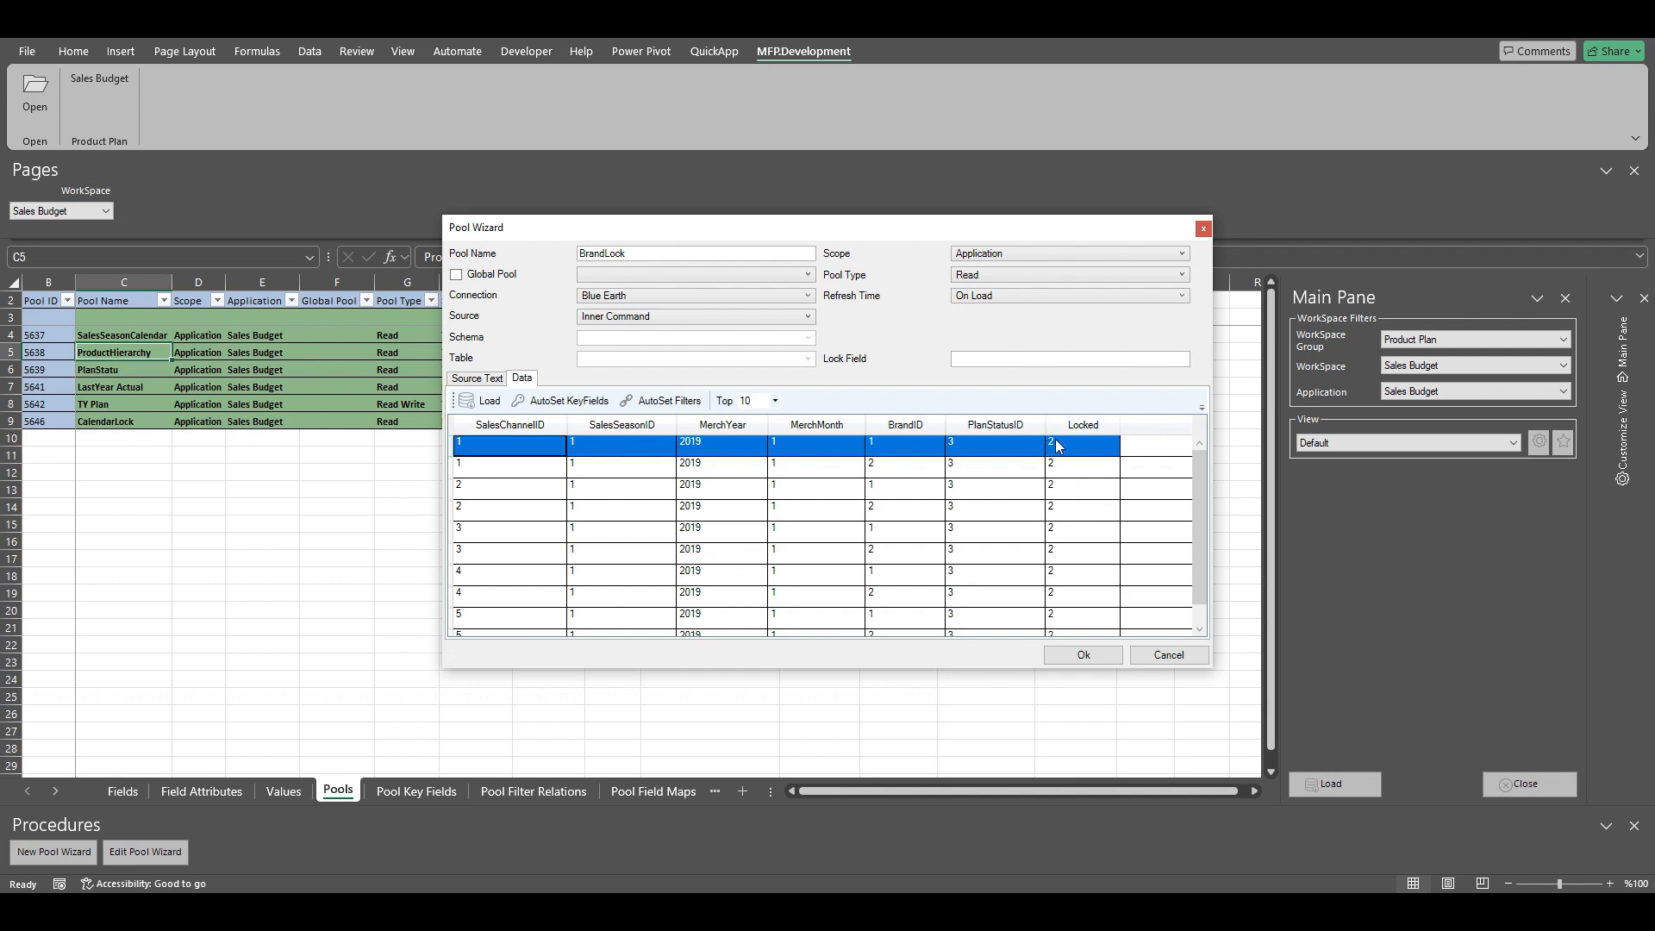
Step: Auto-set the BrandLock pool's key fields and filters, and assign the Locked column as its lock field
left_click(564, 401)
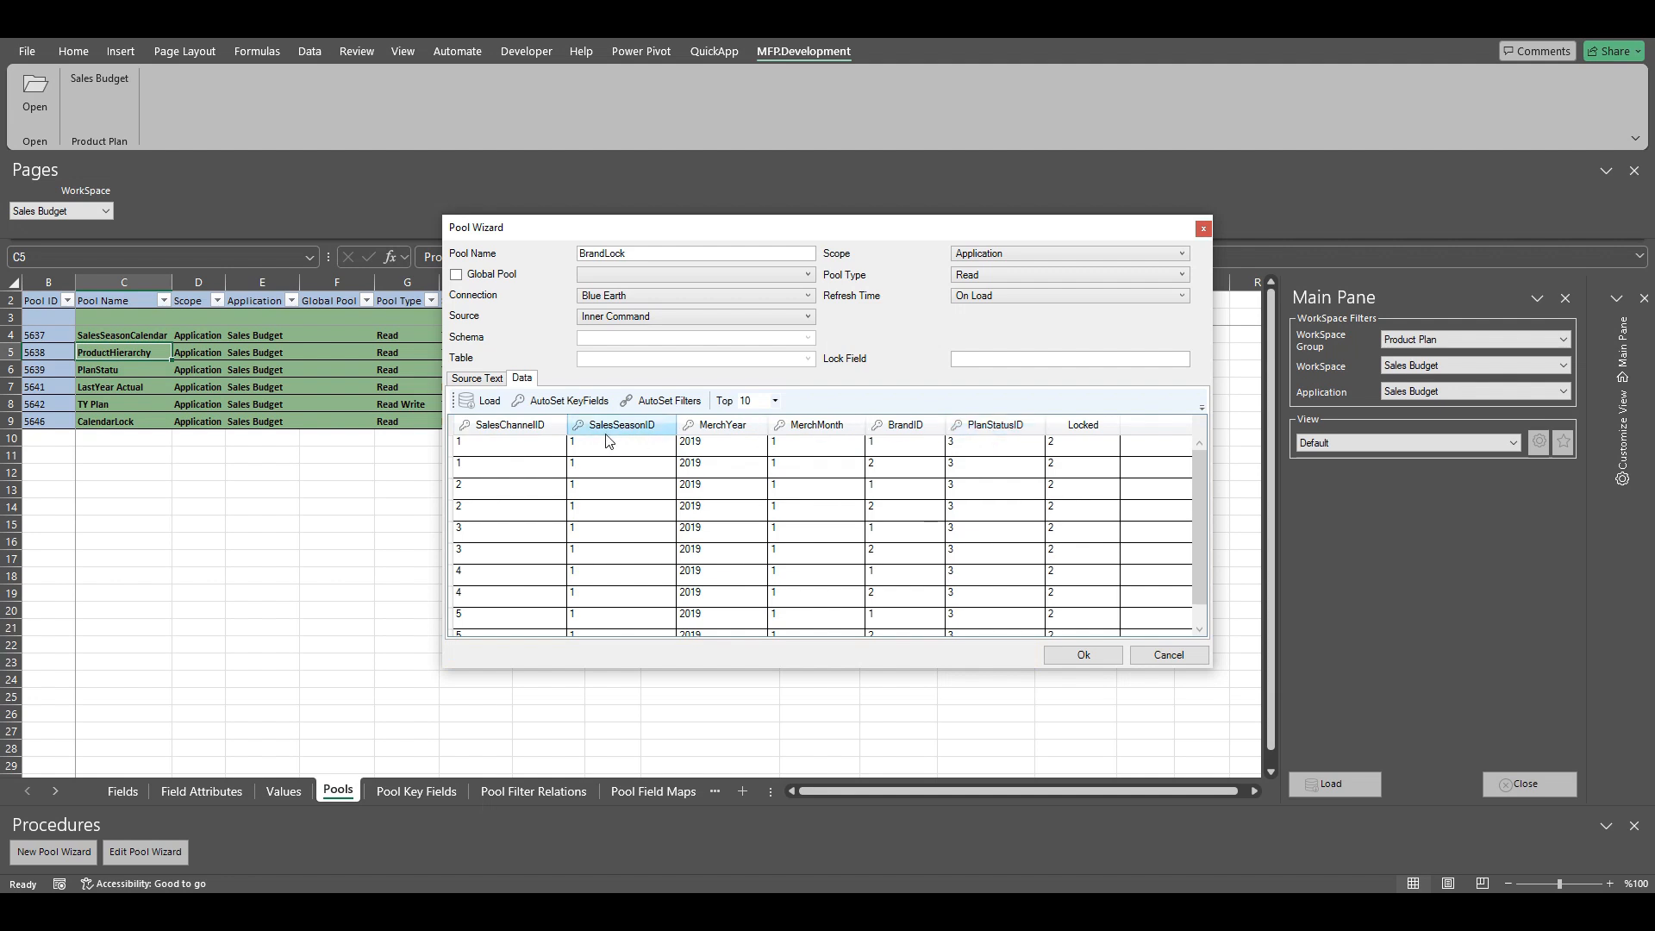
left_click(672, 401)
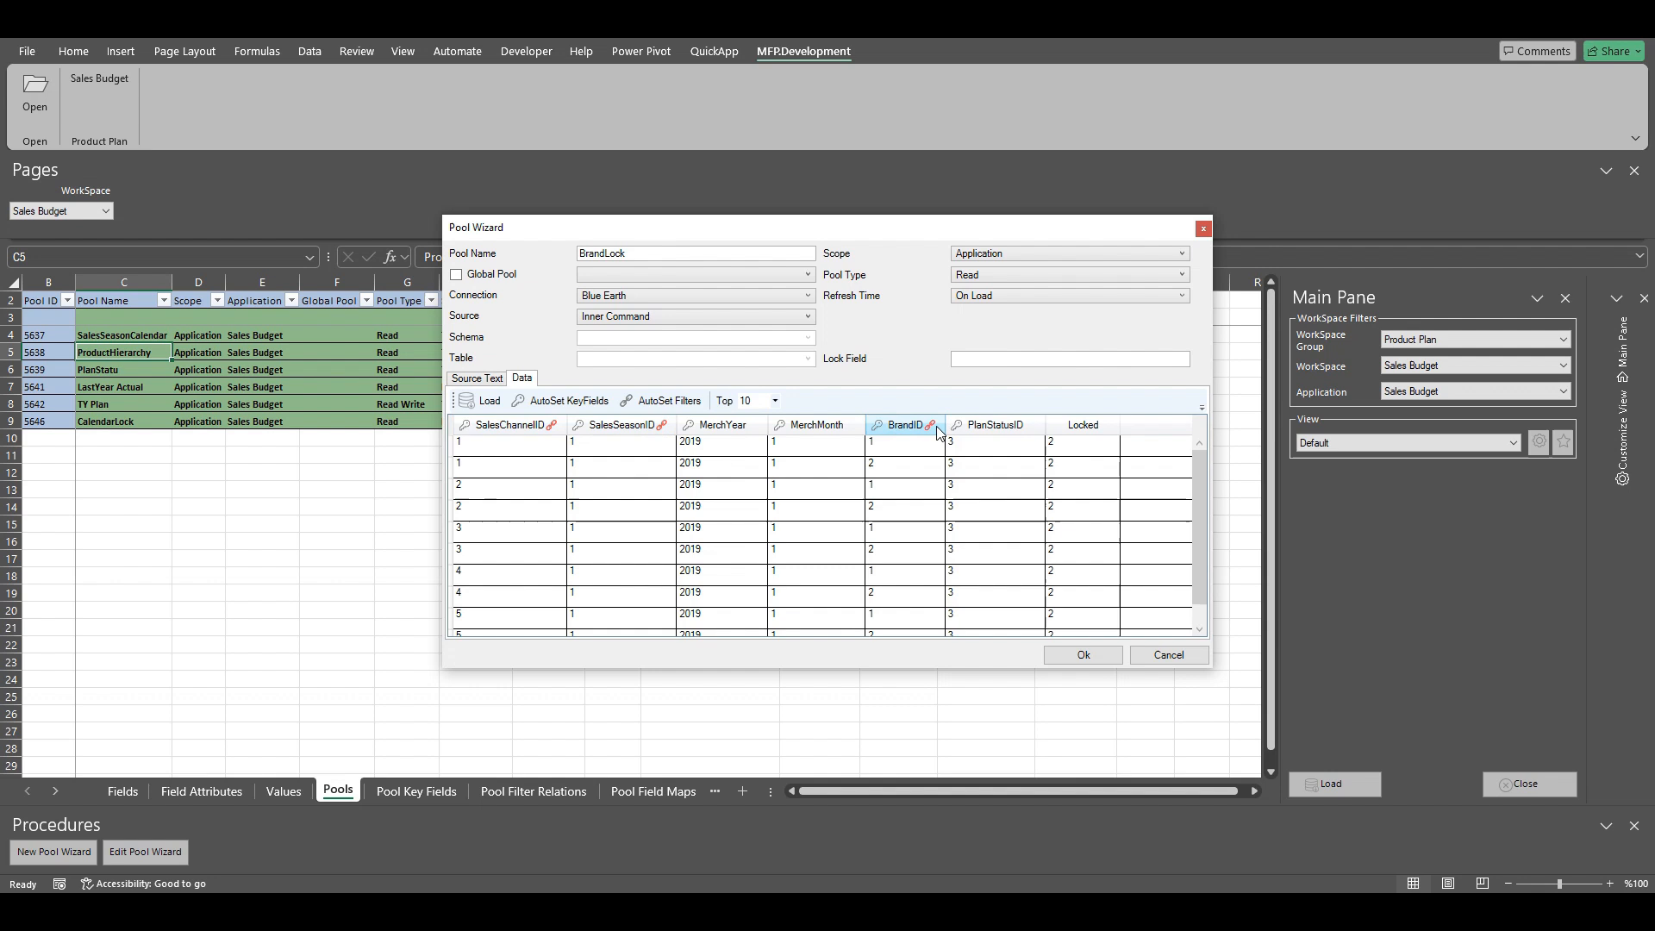
left_click_drag(1094, 420, 1061, 360)
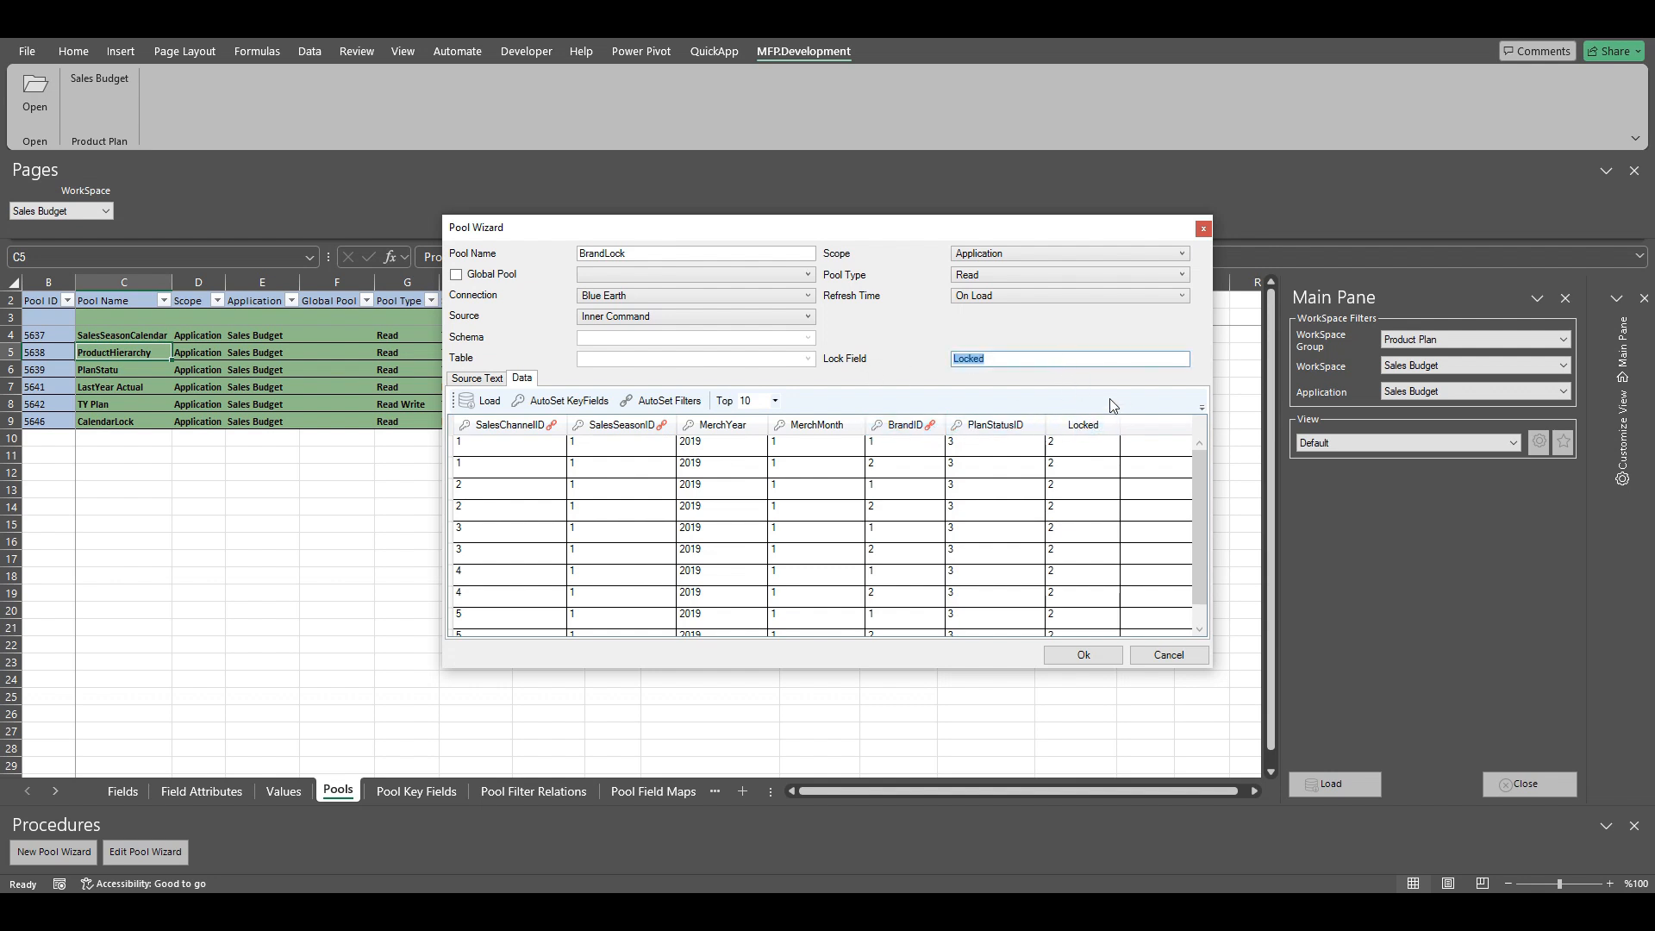
Step: Set the BrandLock pool's refresh time to On Filter Change and save the pool
left_click(1020, 296)
left_click(1020, 293)
left_click(1020, 293)
left_click(1012, 332)
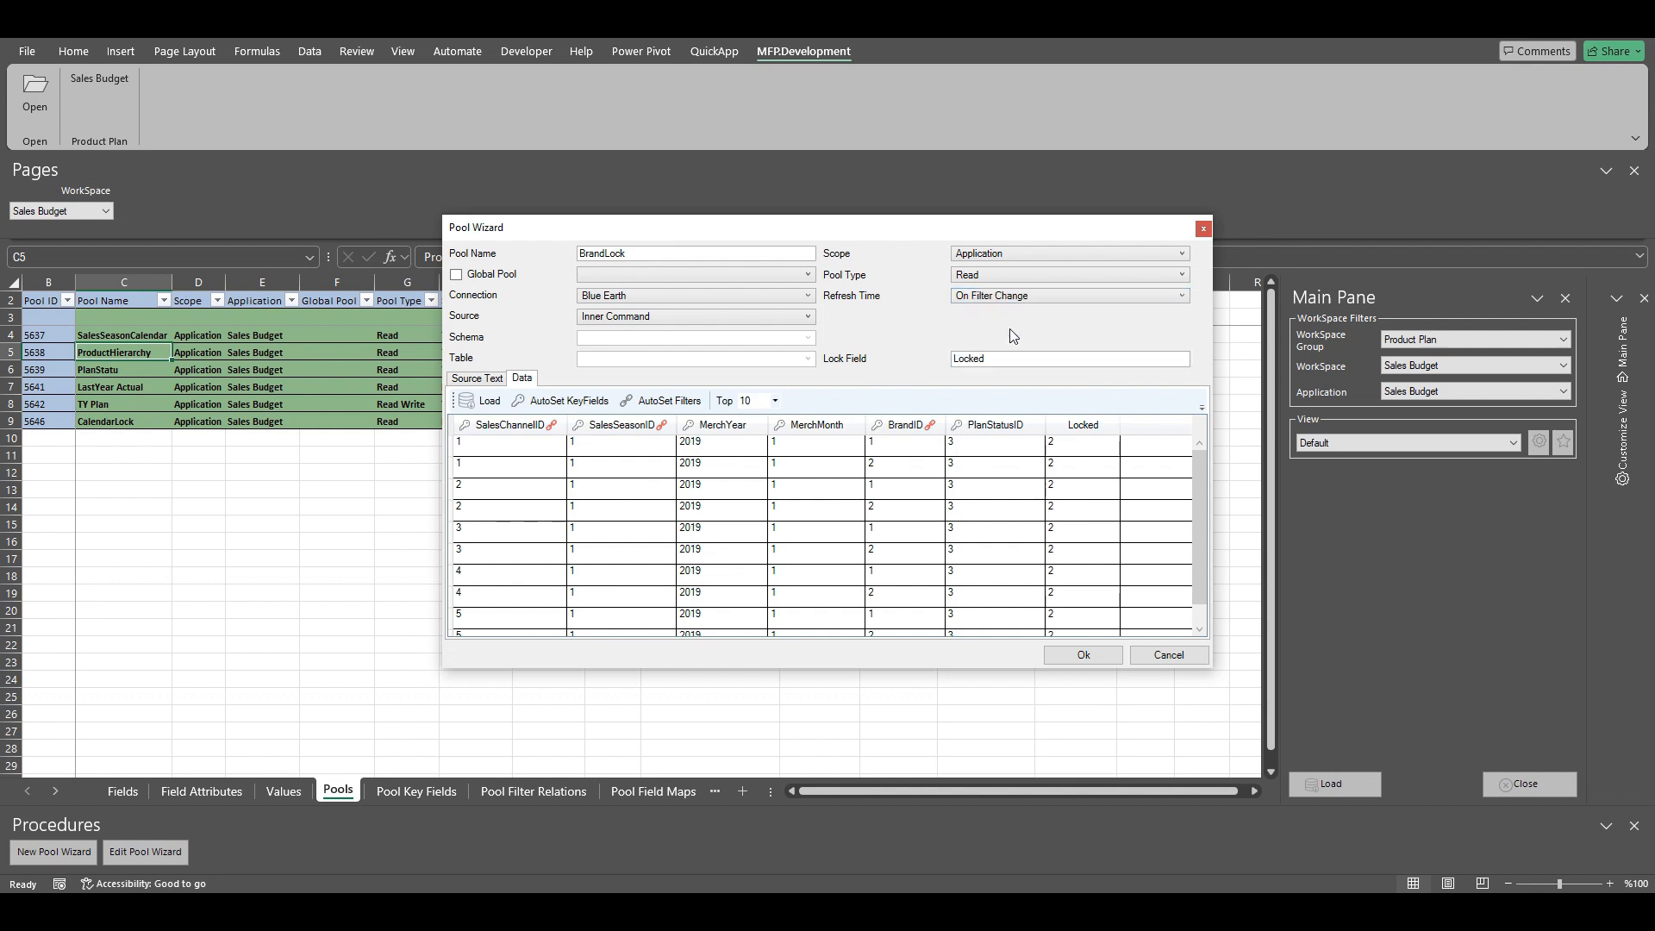
left_click(1084, 655)
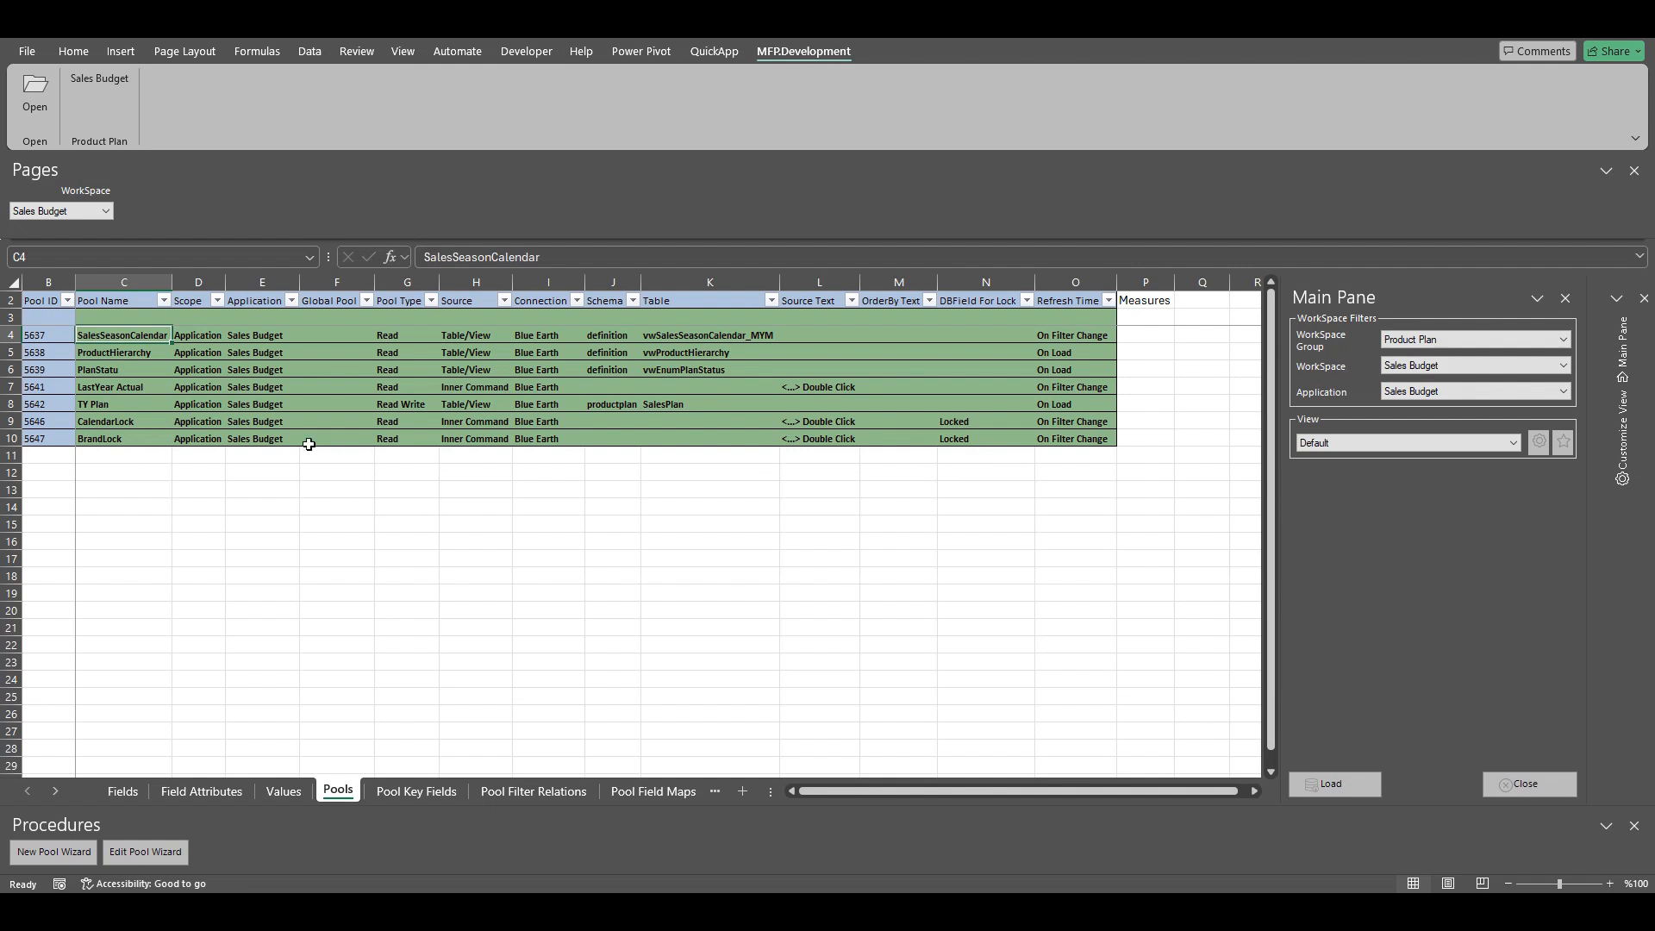
Step: Open the Sales Budget application and load the plan for TR Retail, 24AW and Polar Wear
left_click(101, 95)
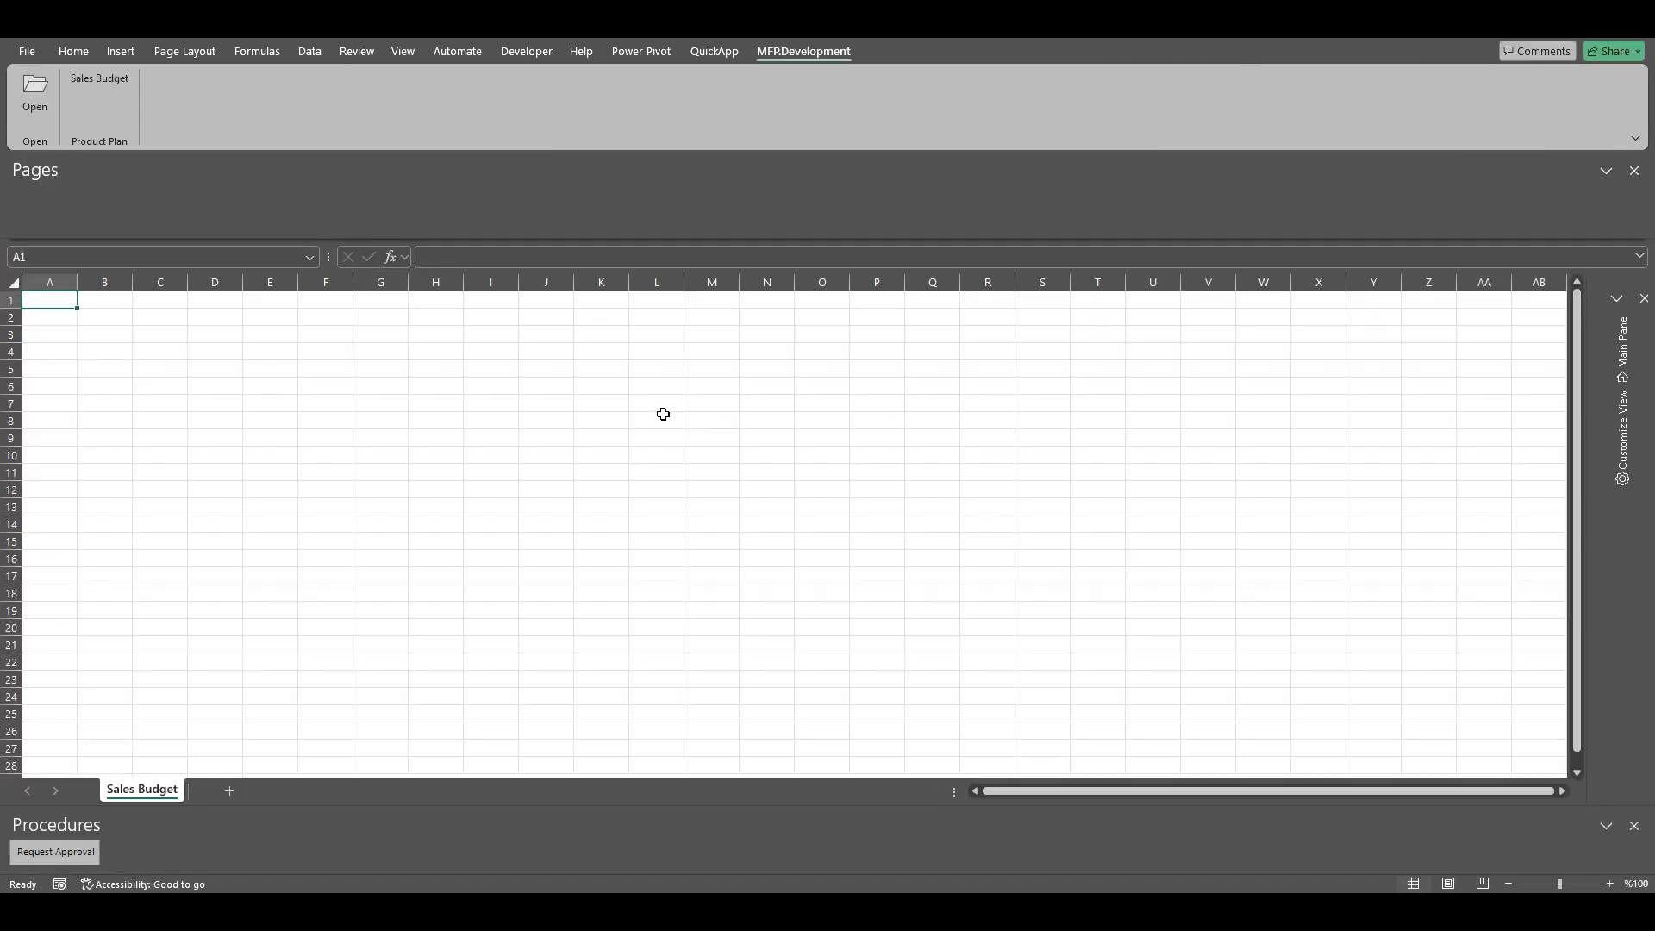
left_click(1624, 355)
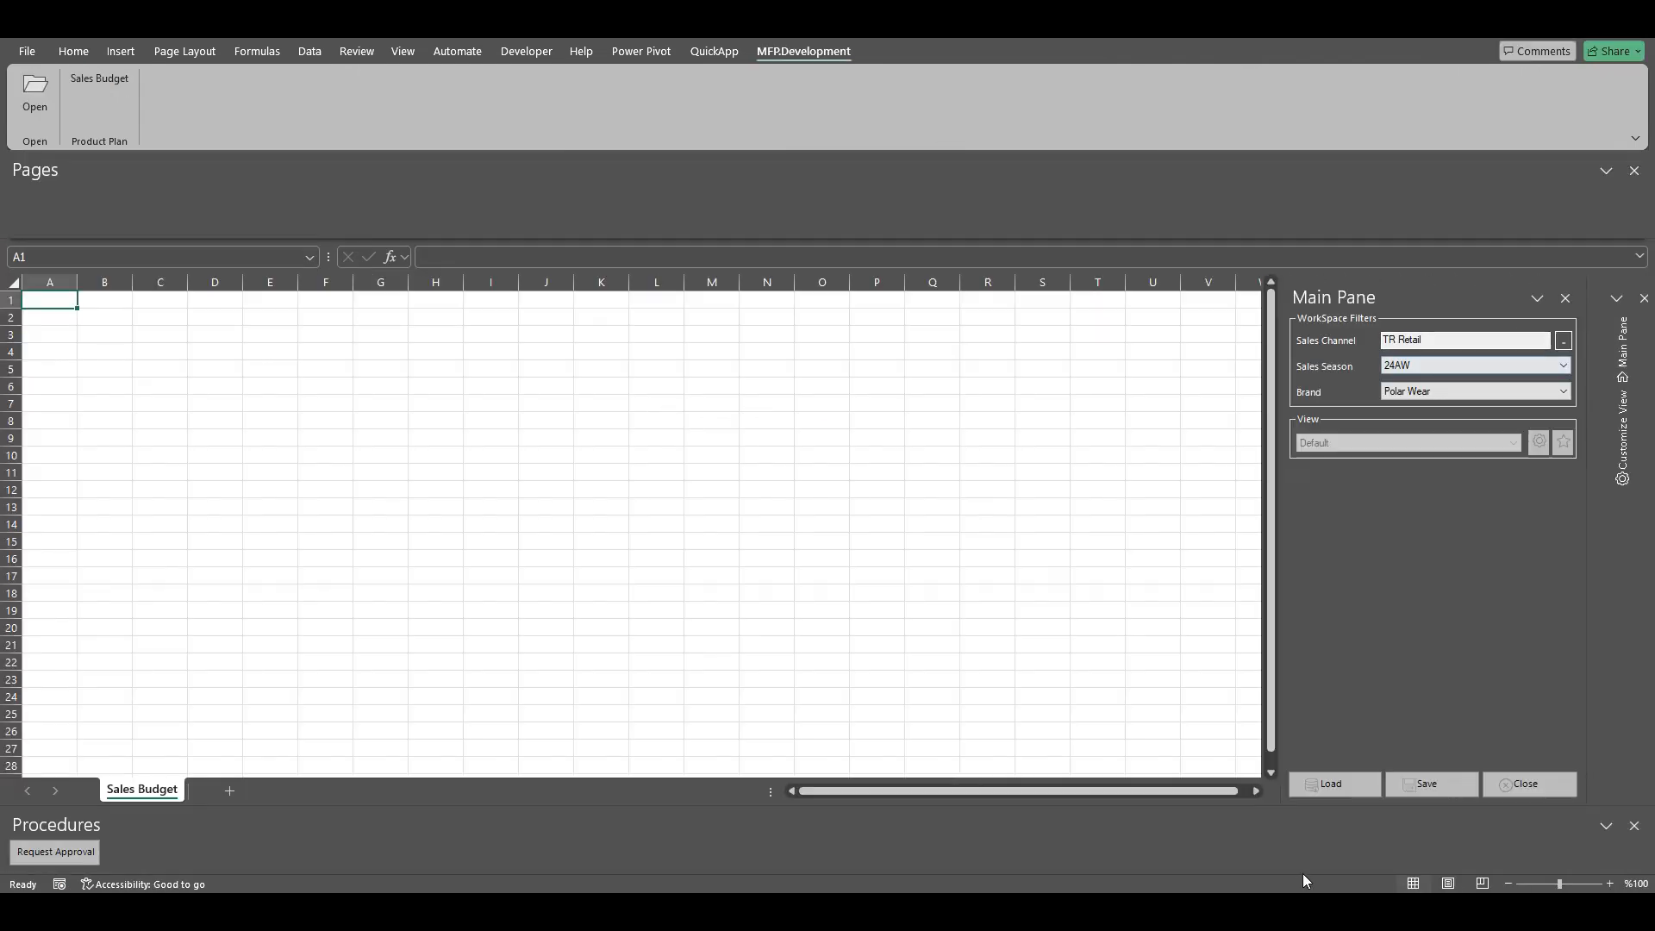
left_click(1332, 788)
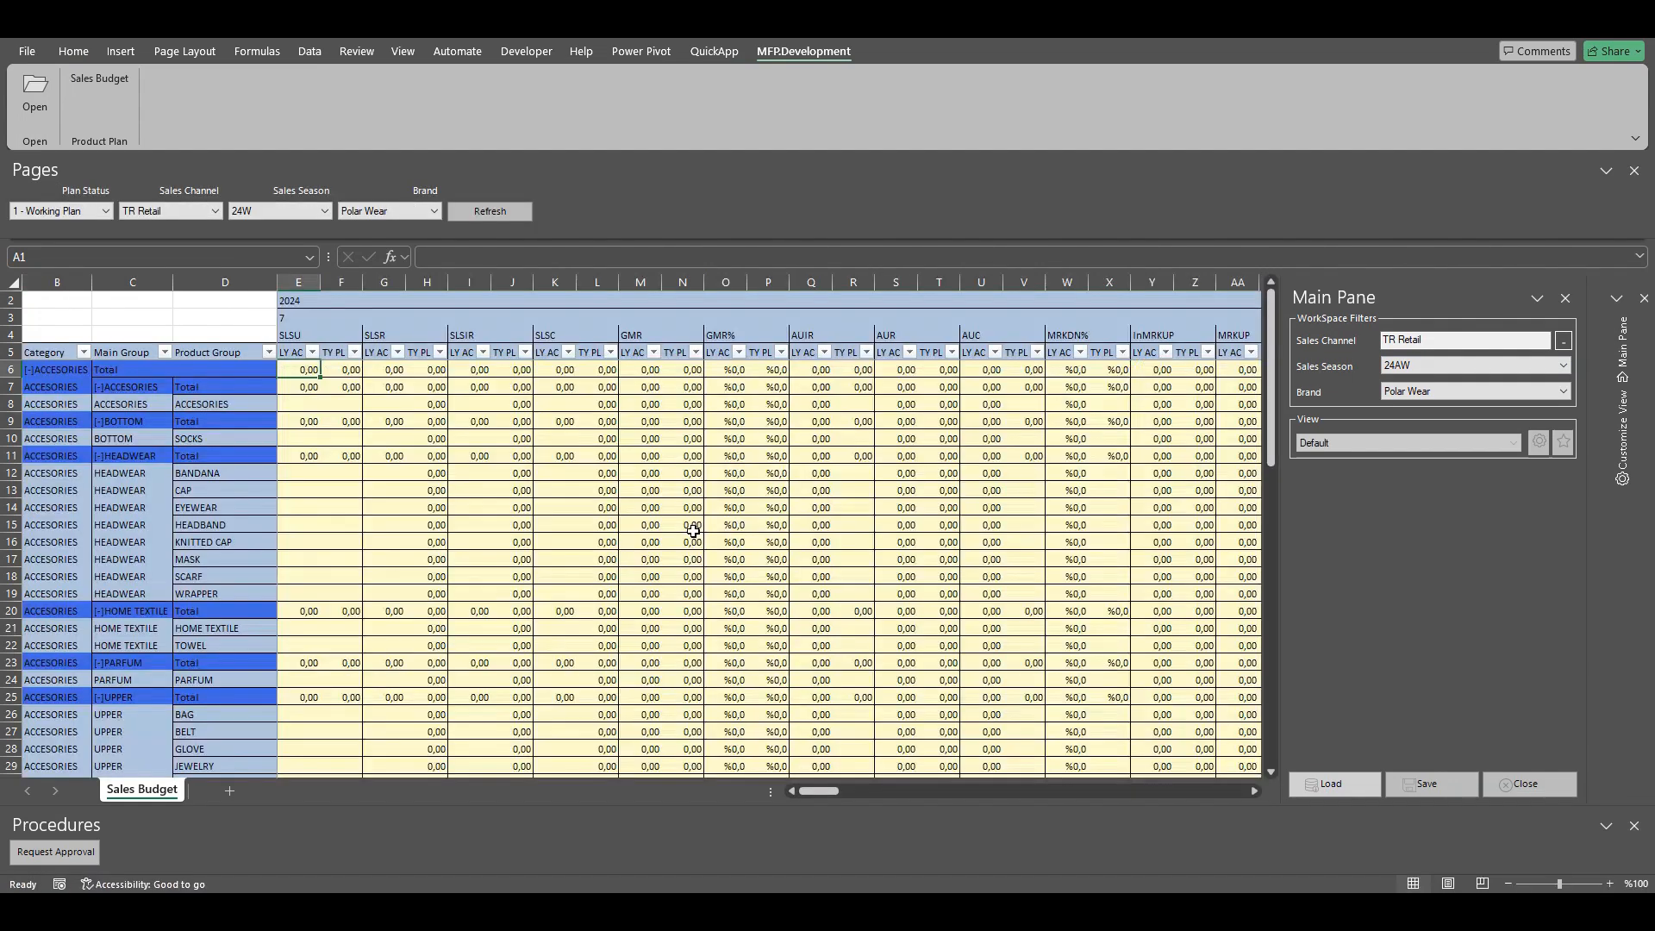
Step: Examine which month 7 and month 8 cells are locked in the working plan, down to the Grand Total row
left_click(429, 420)
left_click_drag(824, 790, 860, 789)
left_click(496, 319)
left_click(518, 387)
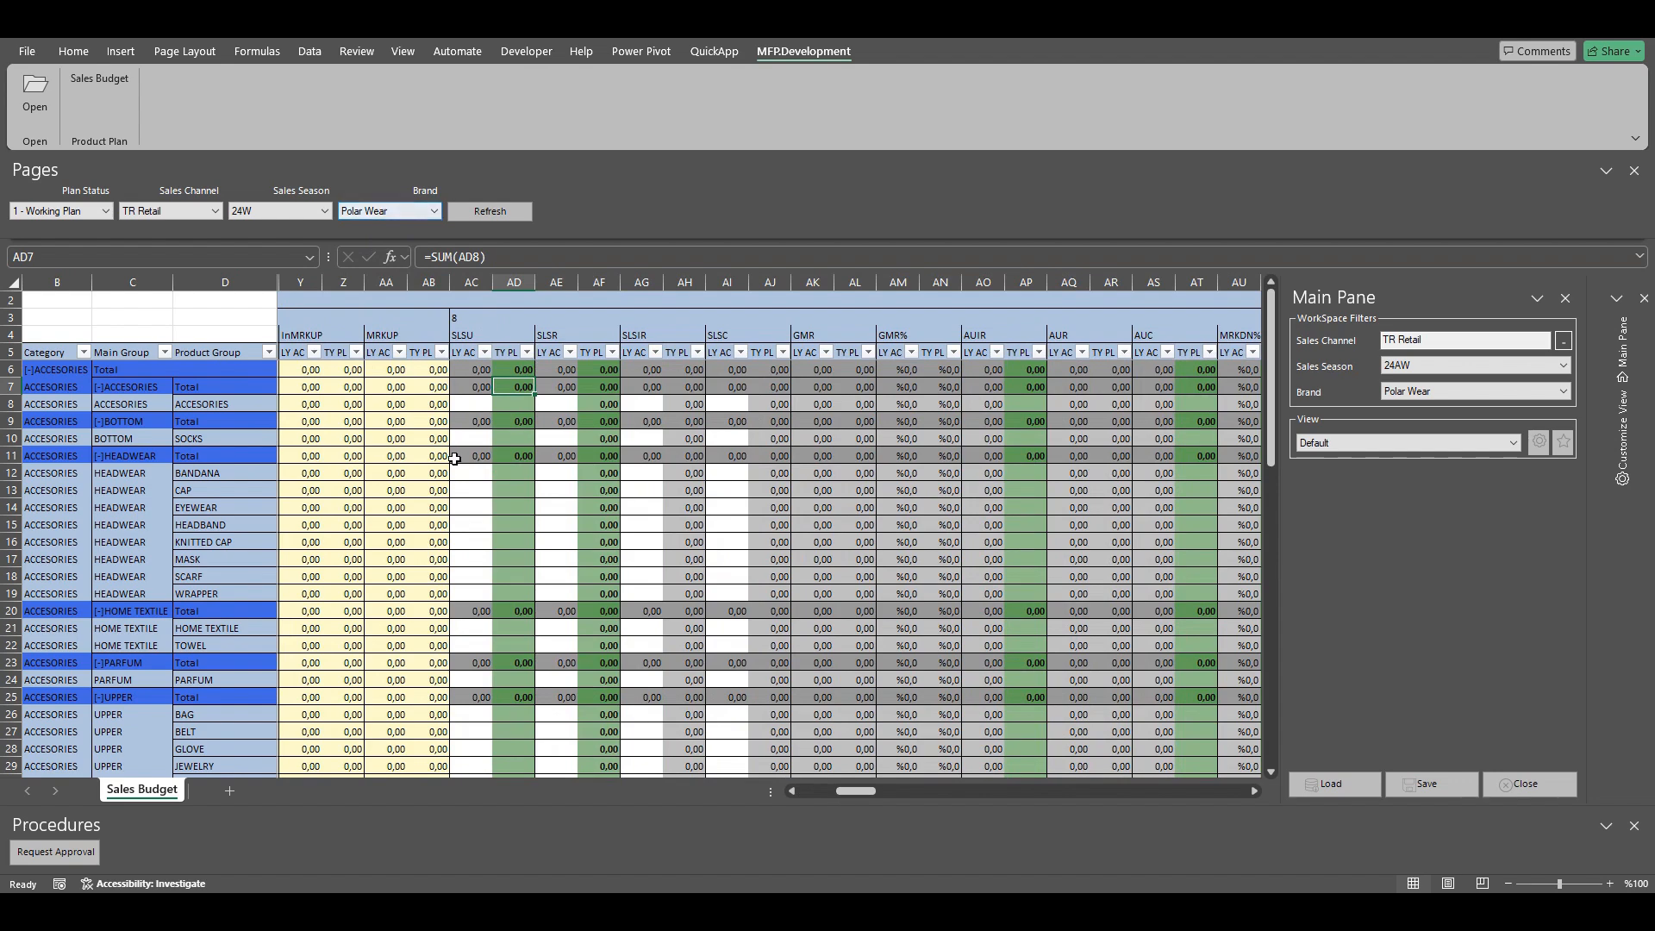
scroll(493, 513, "down", 10)
scroll(493, 512, "down", 8)
left_click(517, 490)
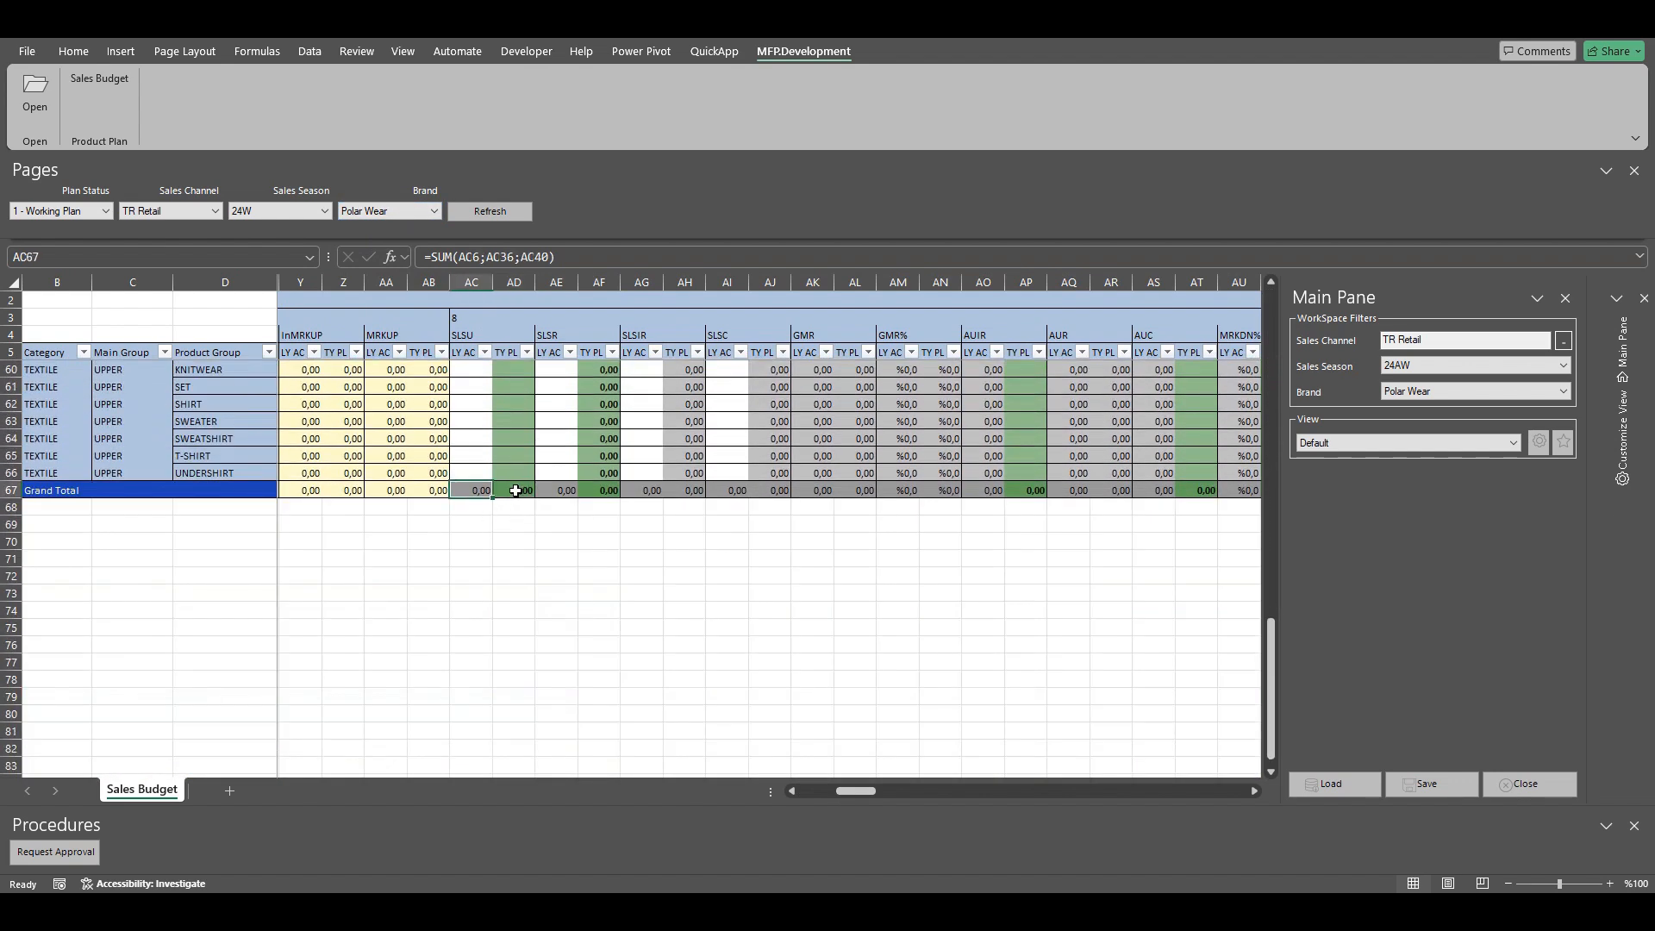
Step: Switch the plan status to 3 - Approved Plan and refresh the sheet
left_click(75, 215)
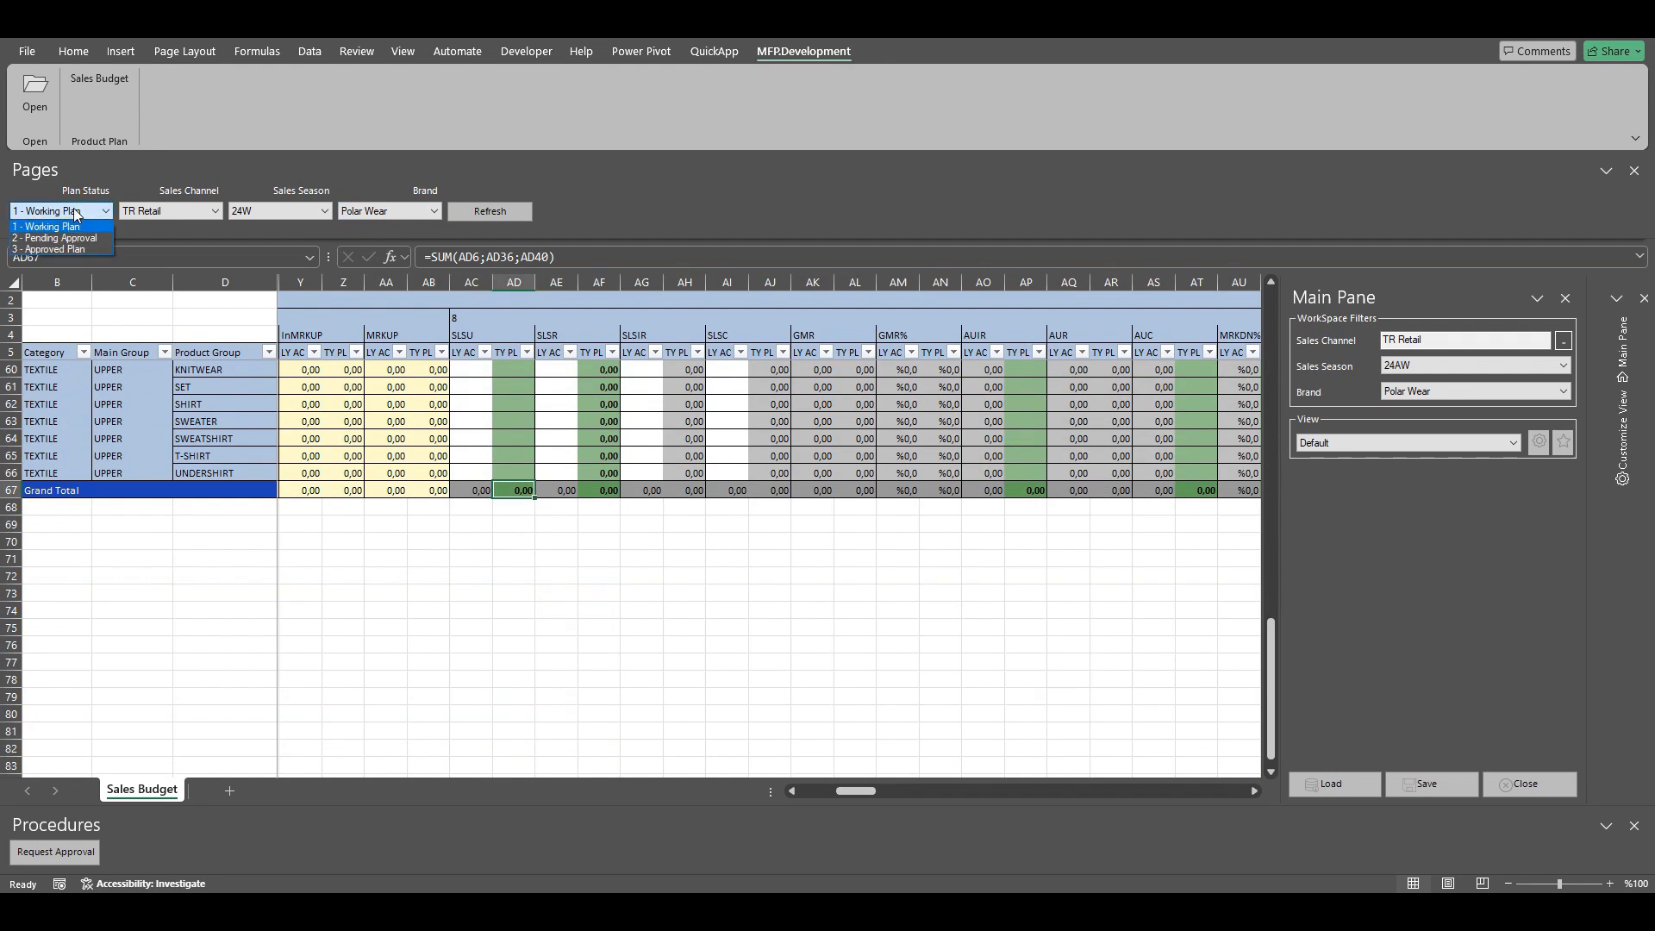
left_click(52, 255)
left_click(524, 211)
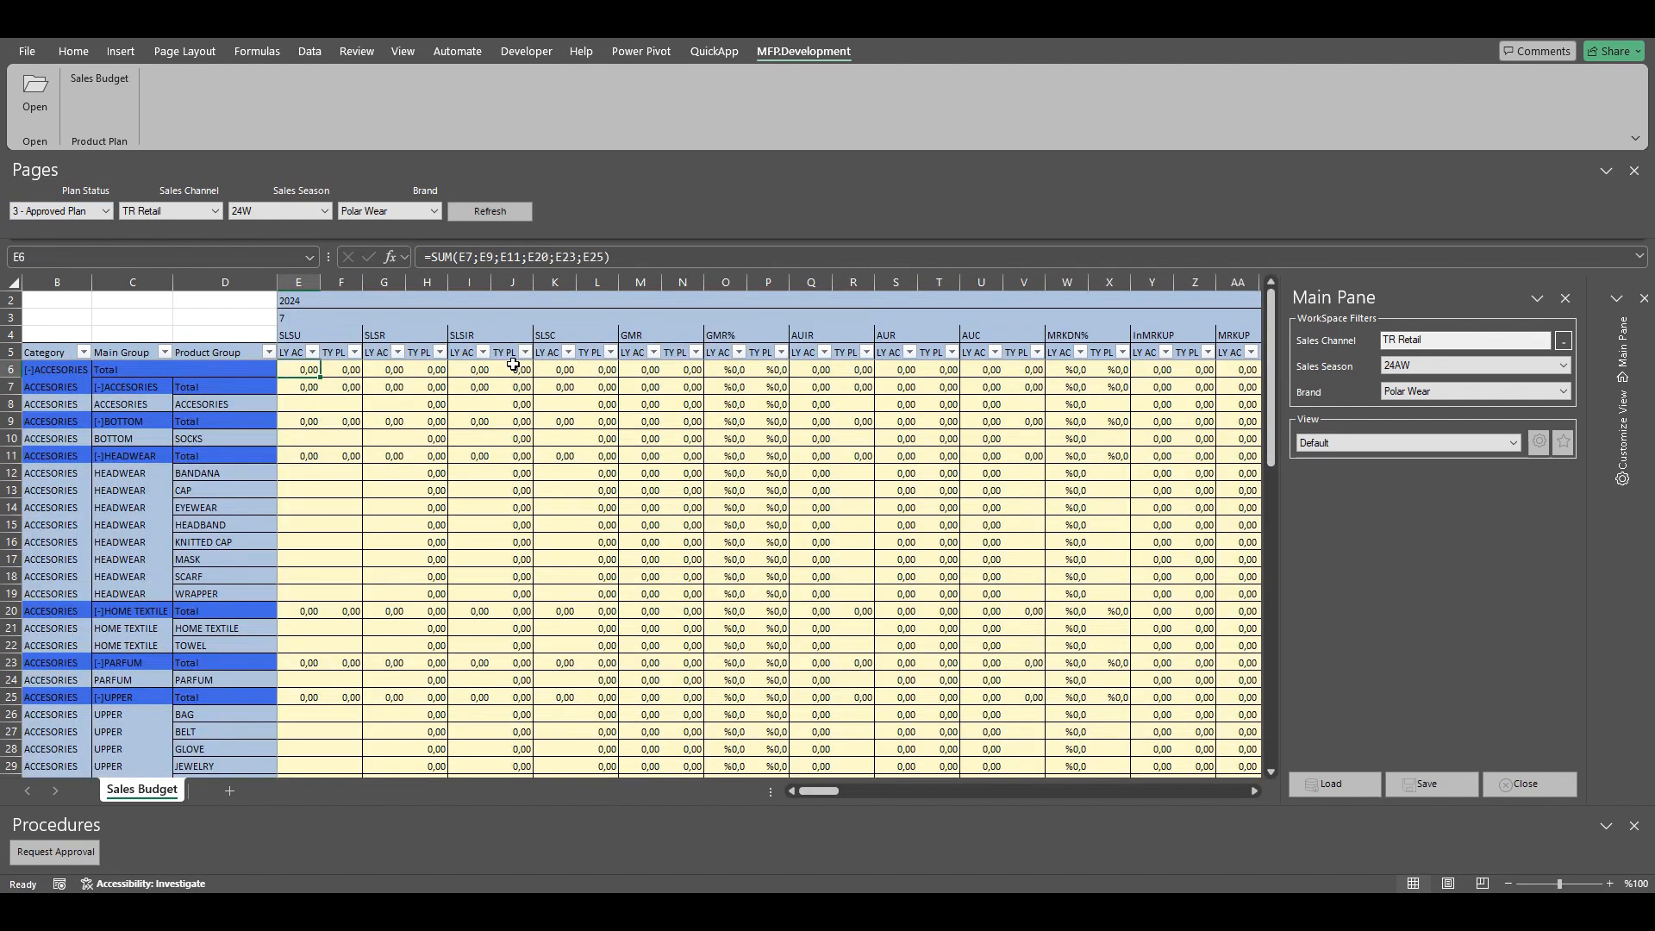
Step: Compare the approved plan's month 8 Grand Total row with the product group cells above it for locking
left_click(480, 320)
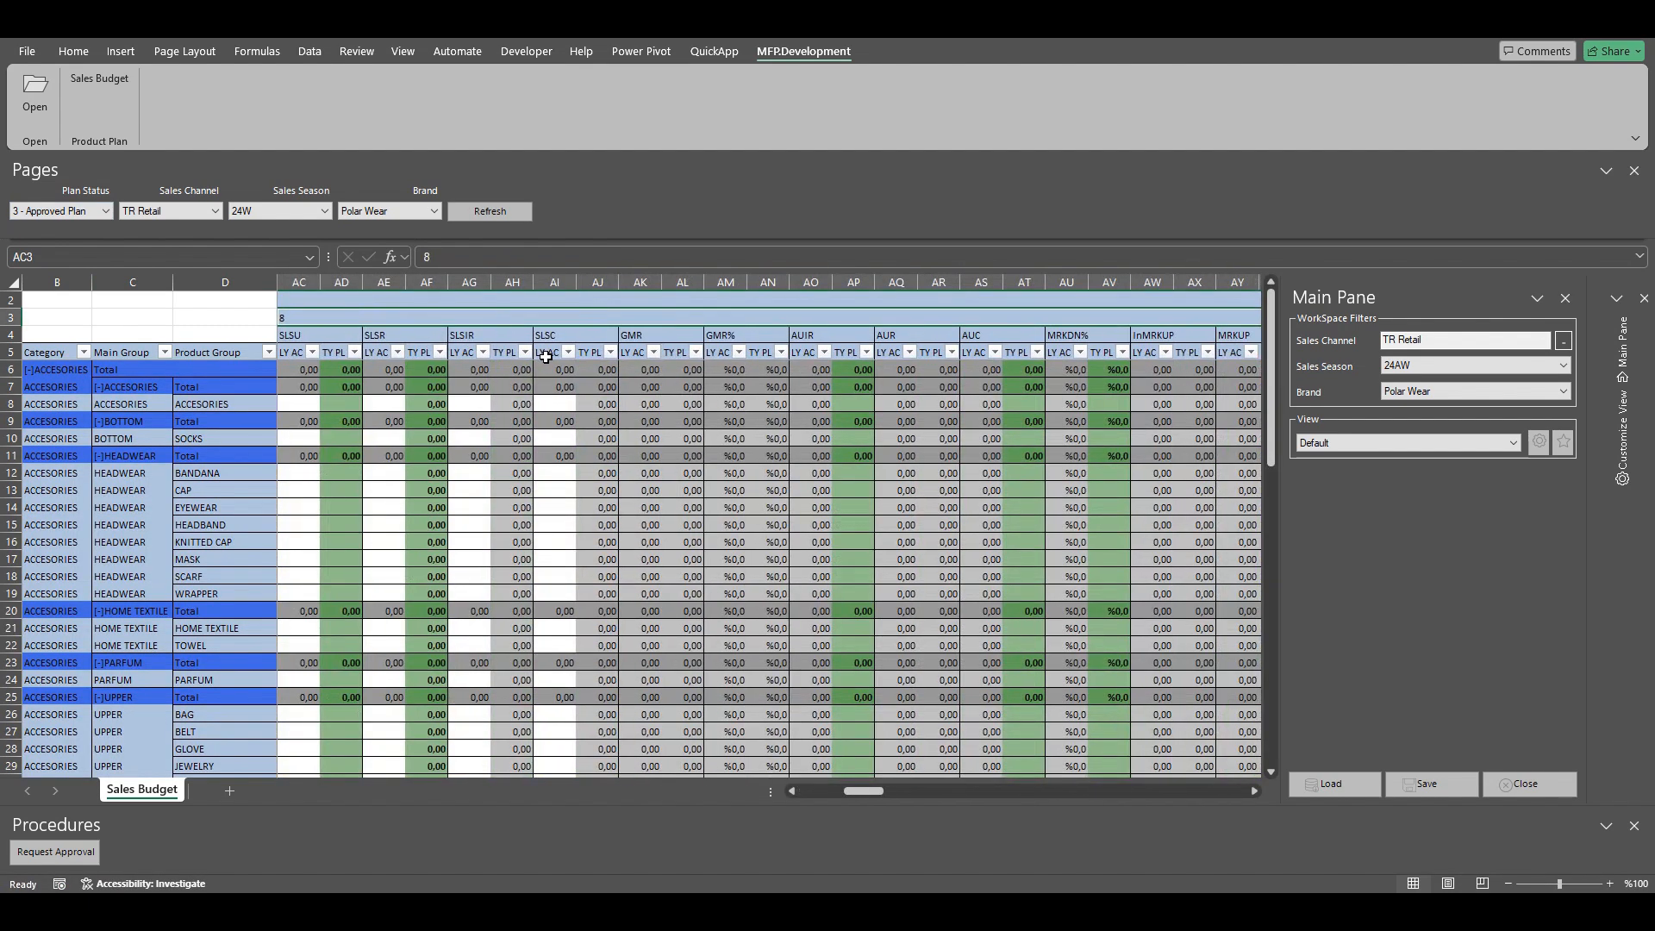
scroll(344, 703, "down", 13)
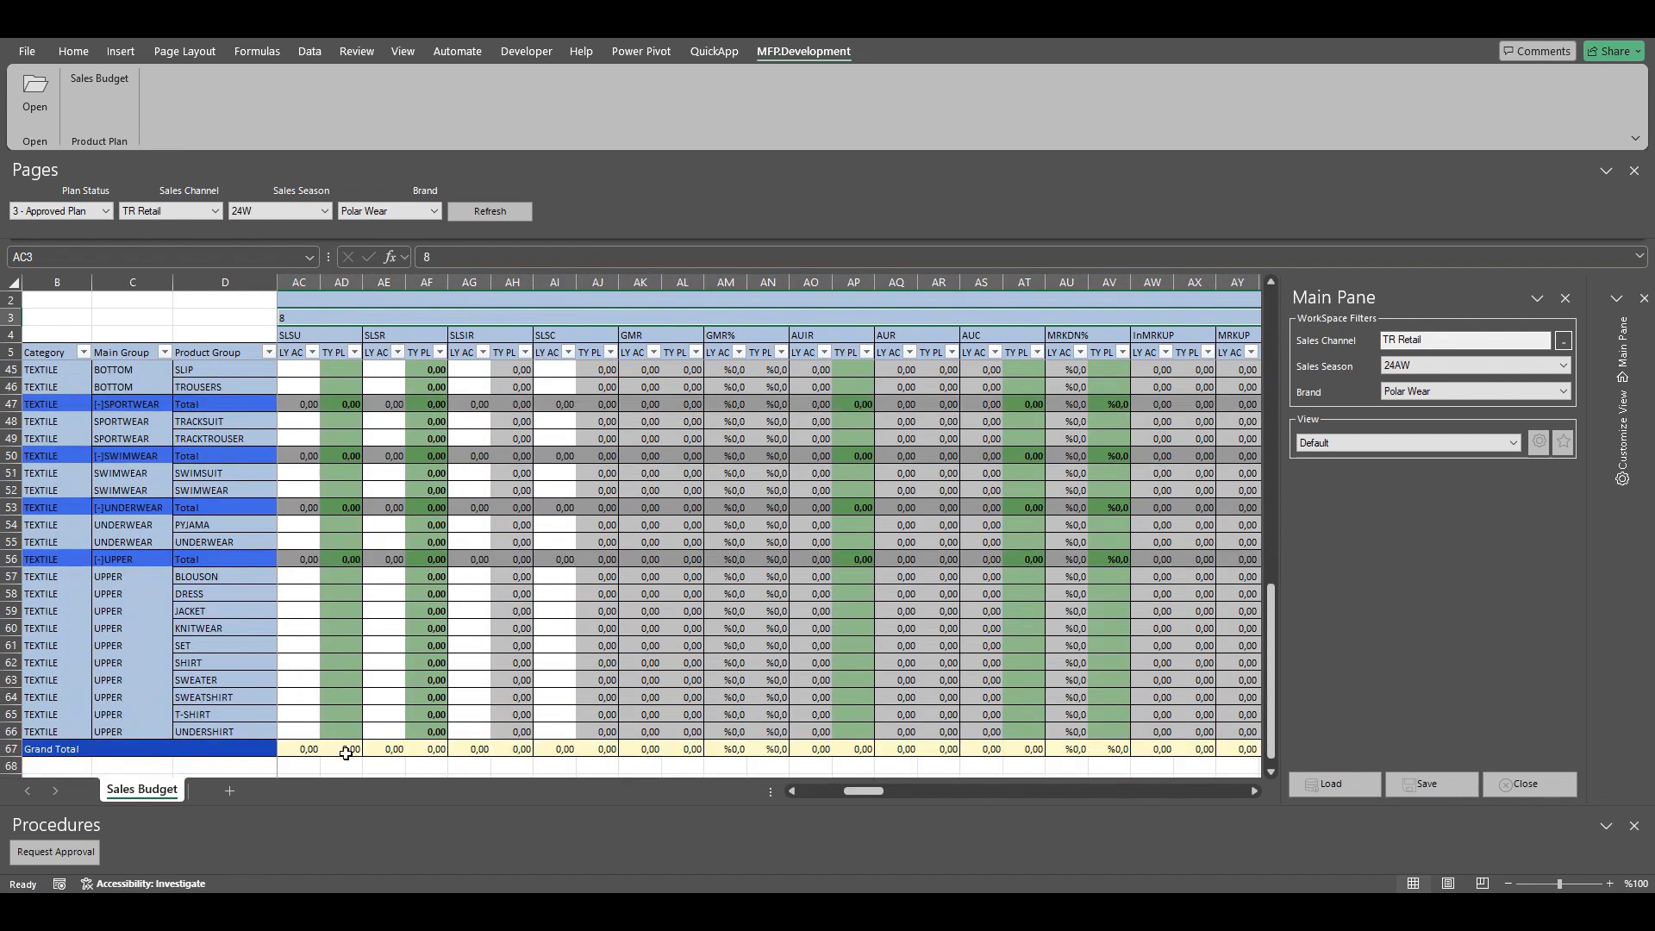
left_click(346, 751)
left_click_drag(855, 793, 845, 793)
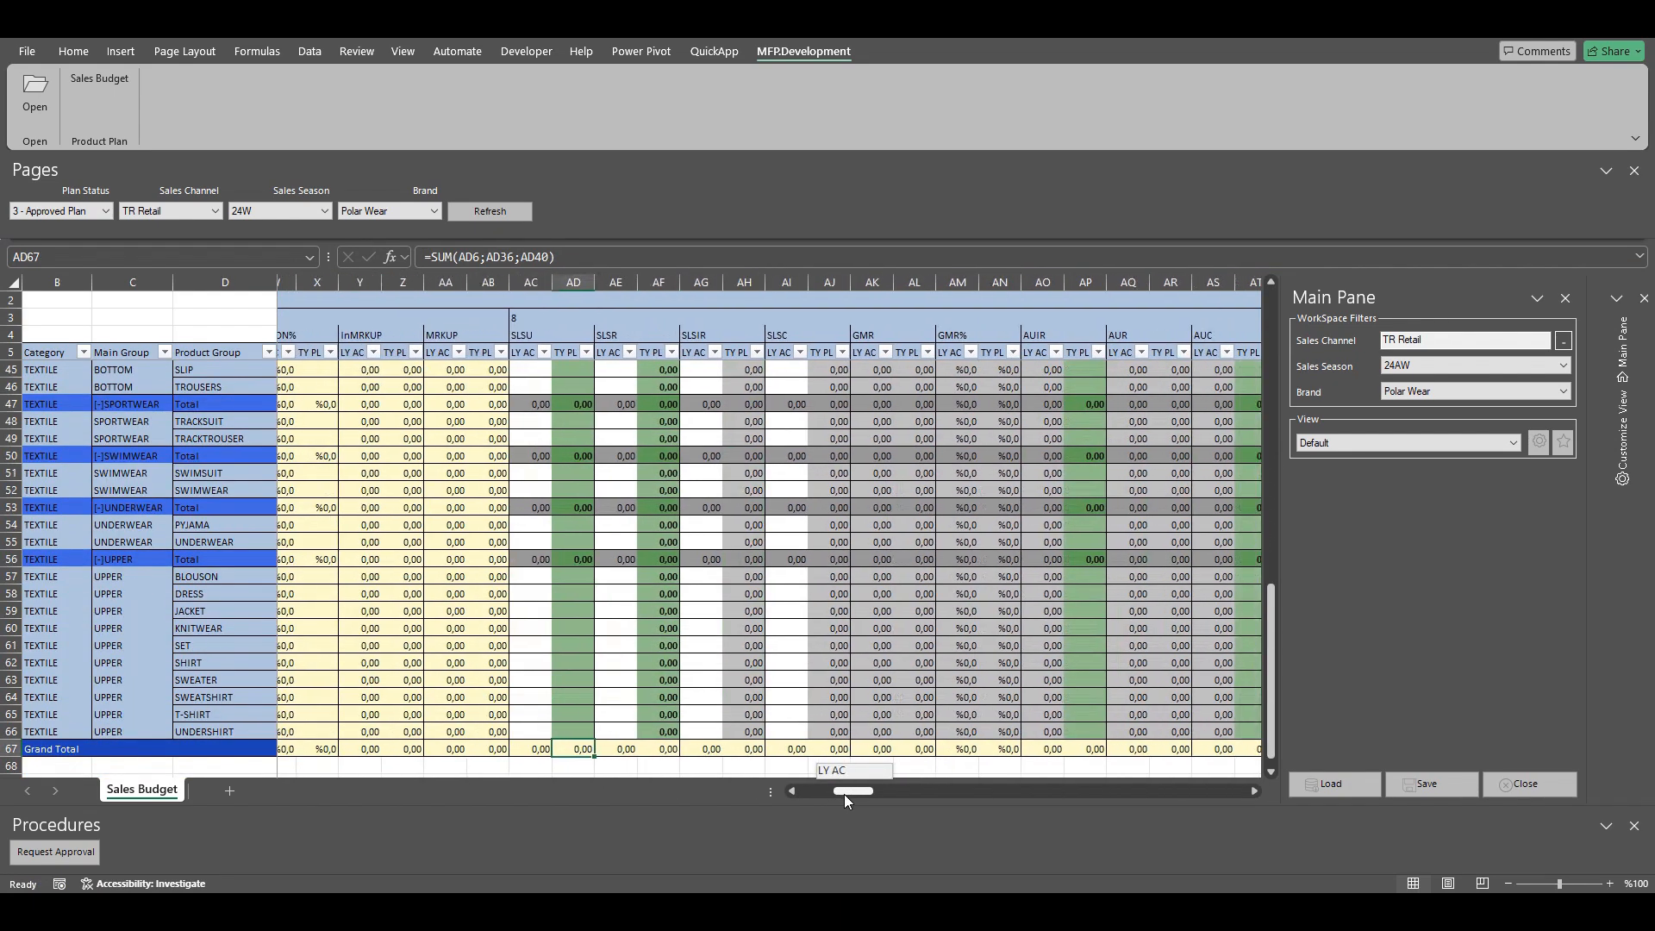
left_click(535, 746)
left_click(580, 748)
left_click(619, 750)
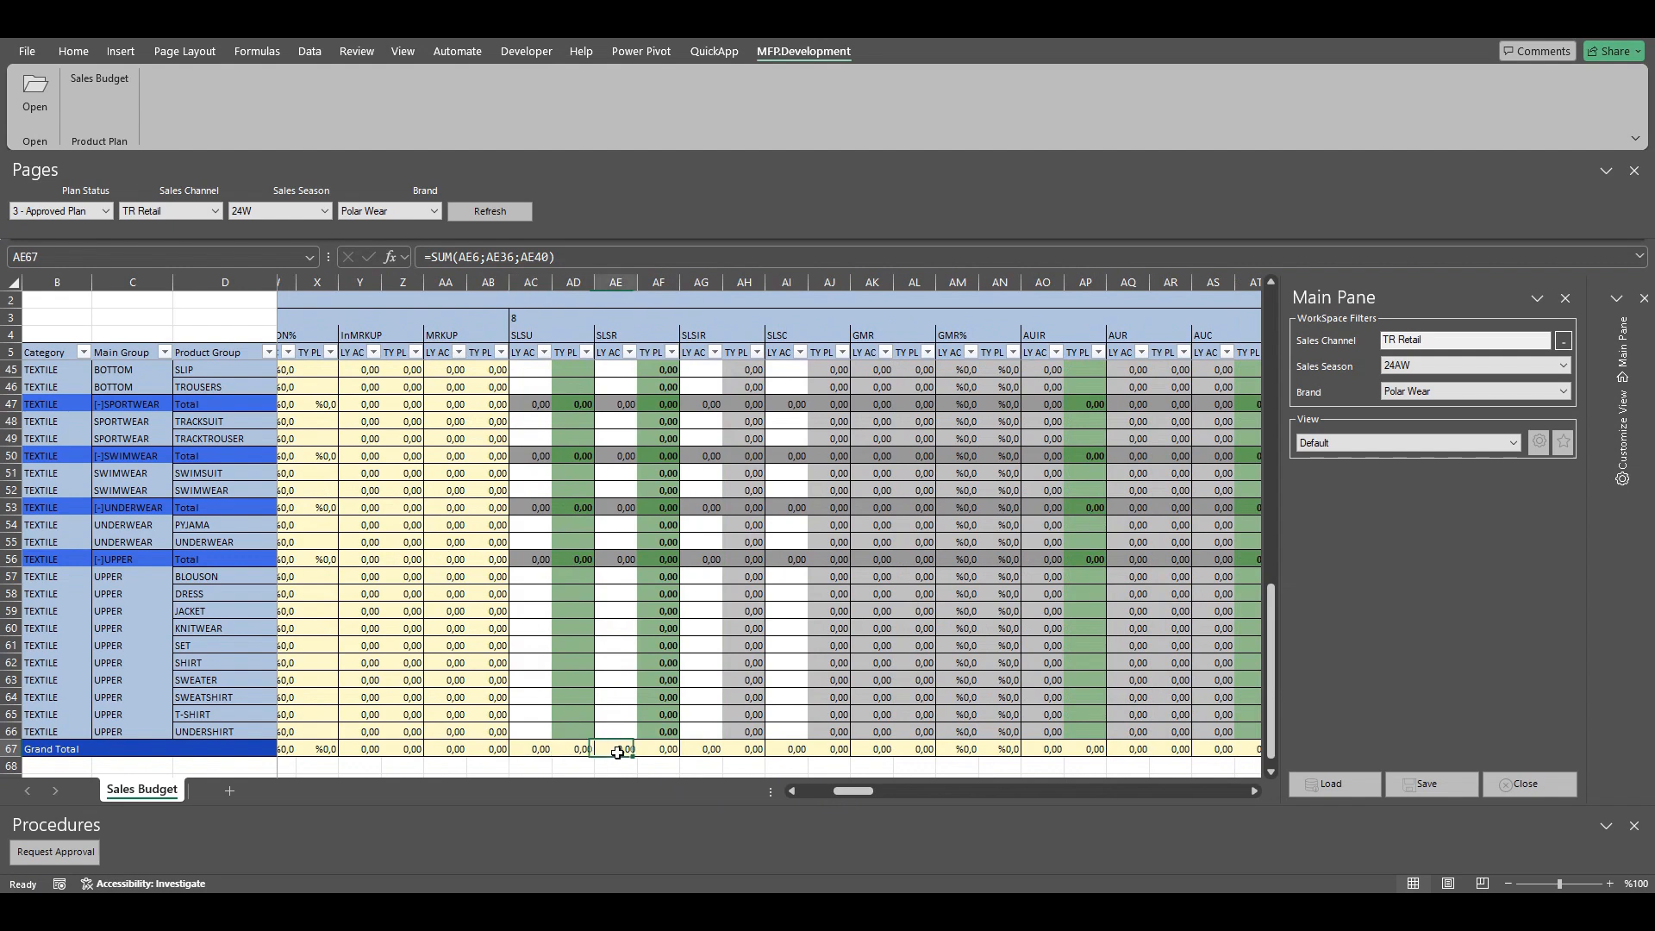
left_click_drag(577, 713, 571, 523)
left_click(570, 486)
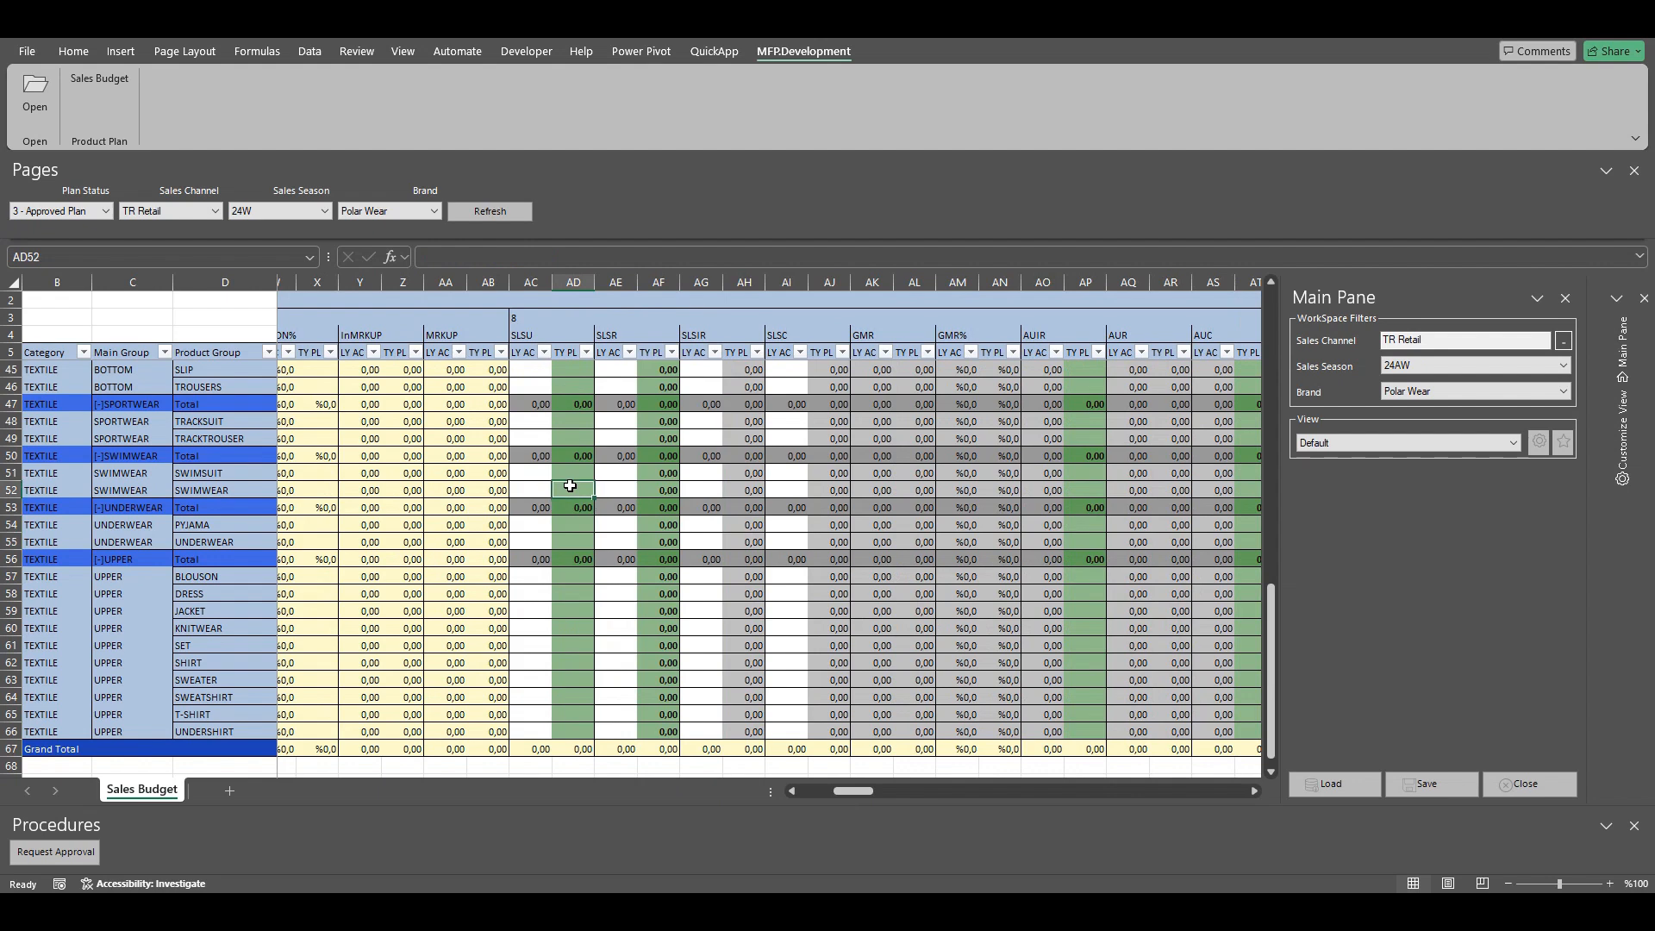
left_click_drag(577, 432, 573, 424)
left_click(578, 538)
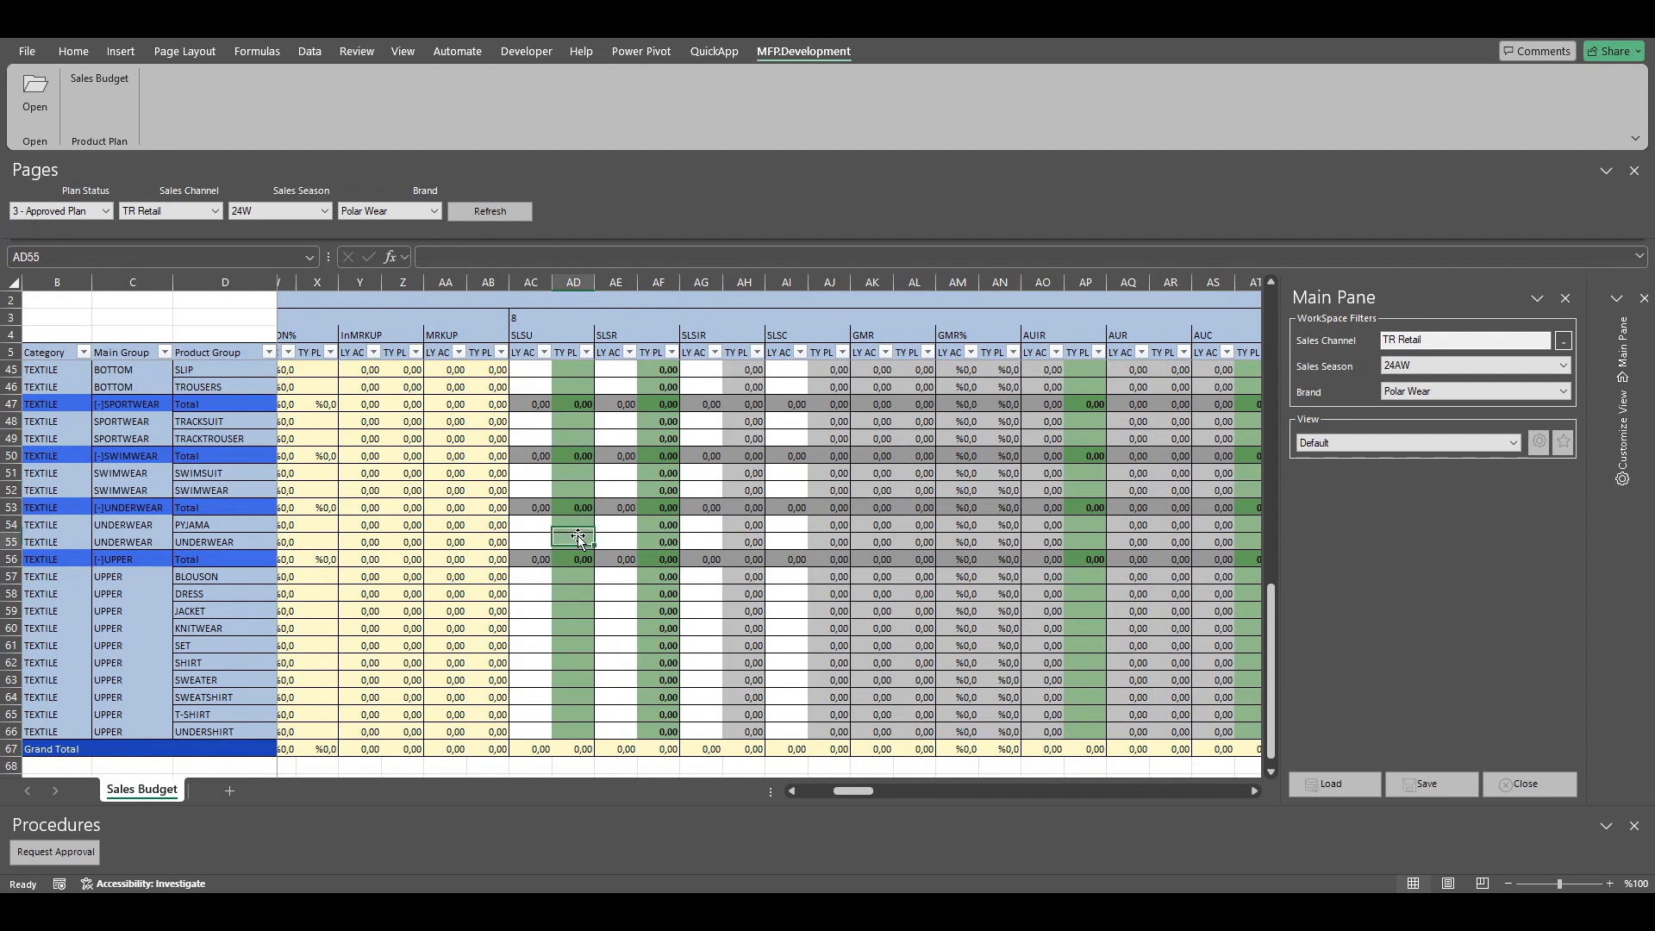
left_click(578, 489)
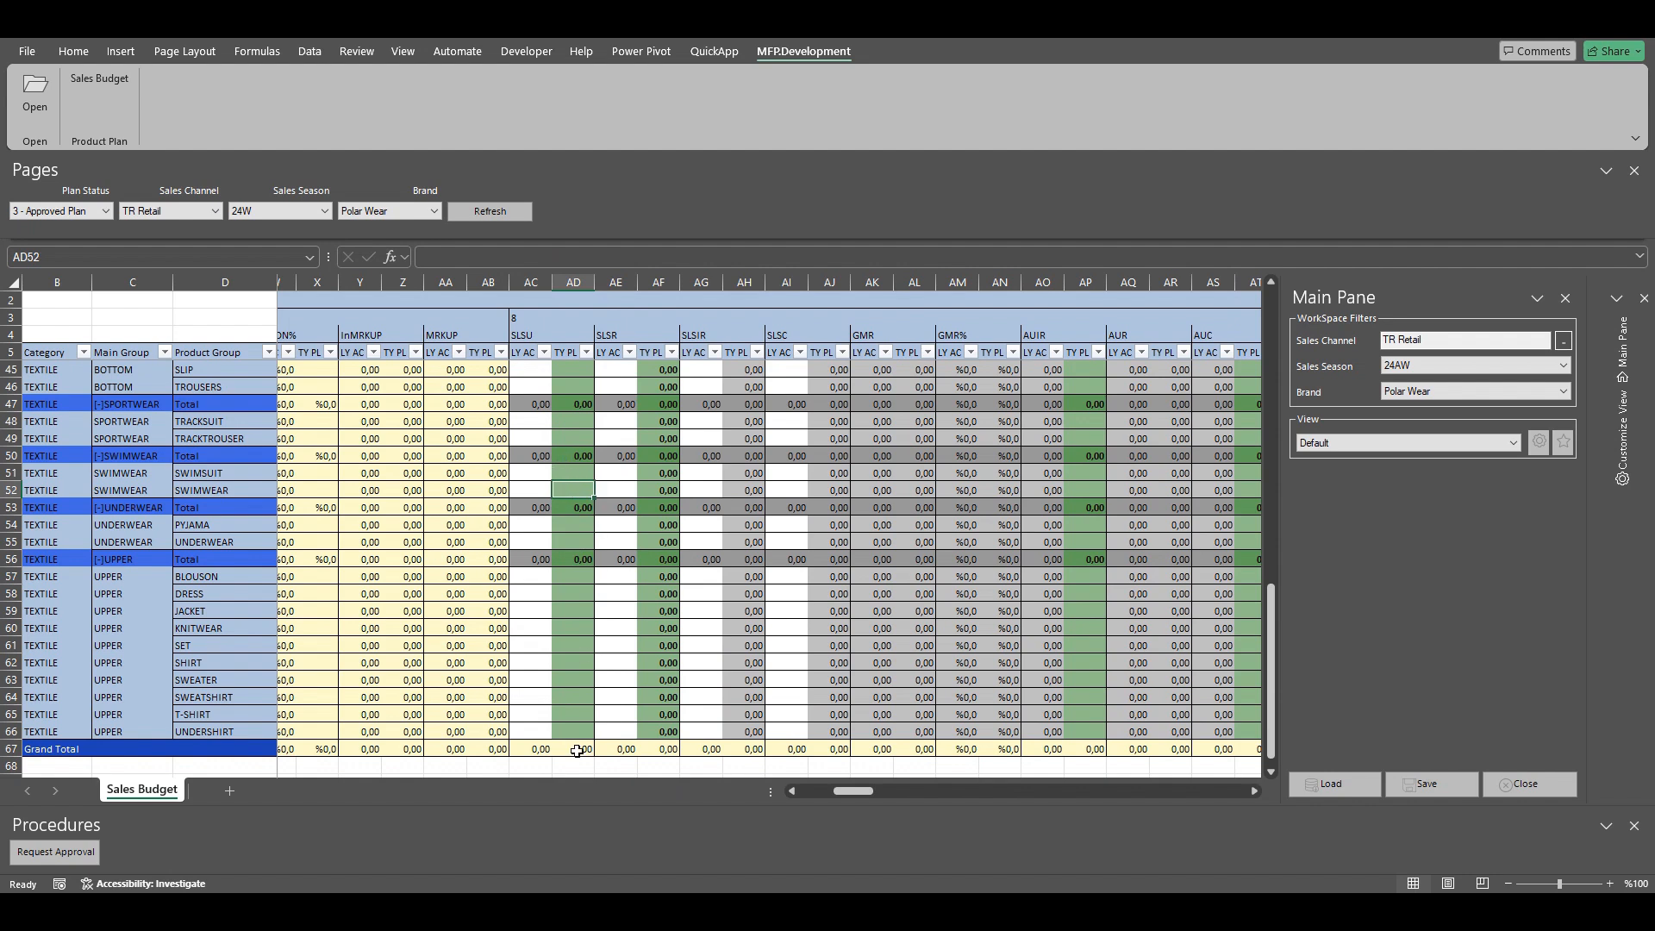
left_click(575, 749)
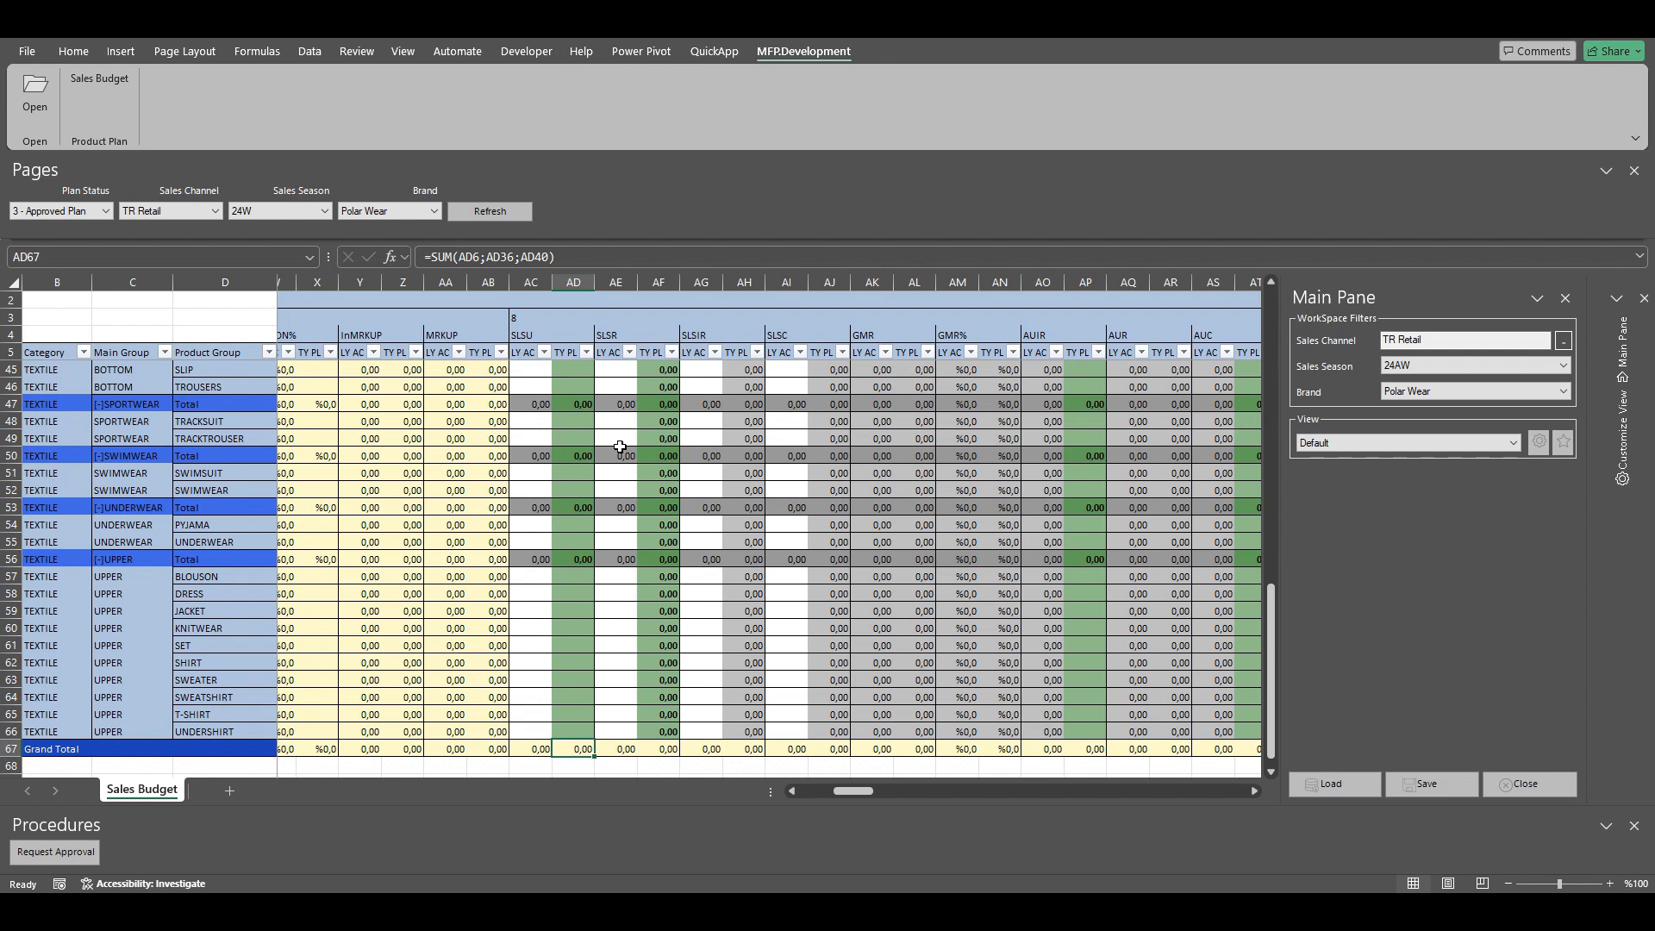
Step: Switch the plan status back to 1 - Working Plan and refresh the sheet
left_click(69, 219)
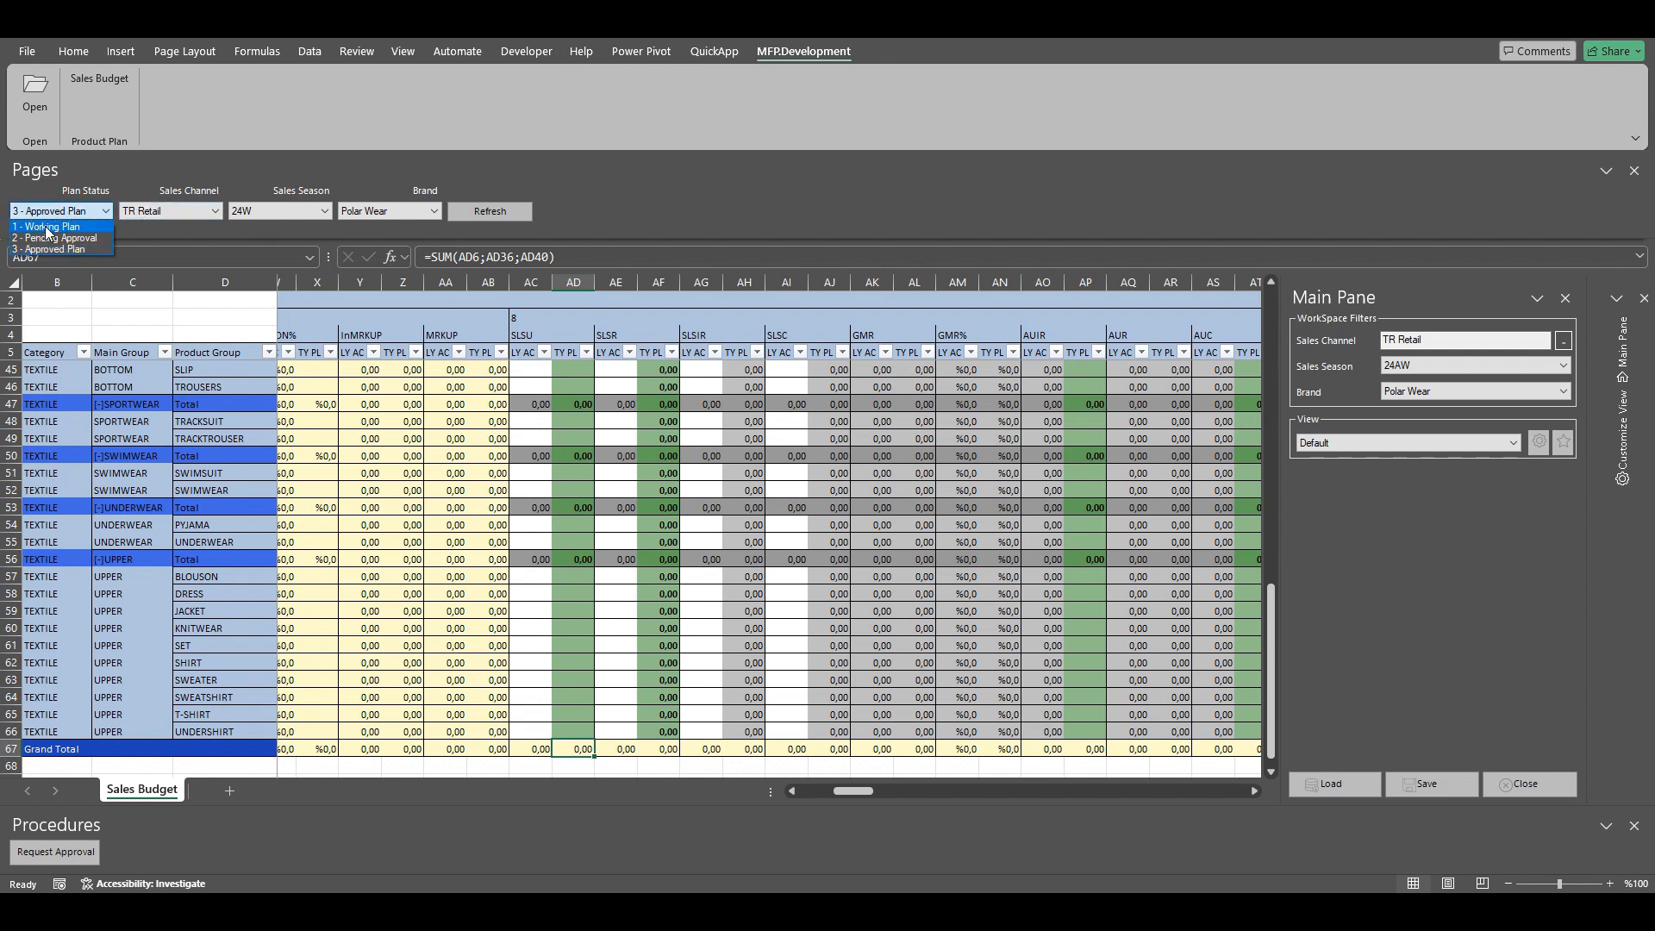
left_click(48, 224)
left_click(496, 214)
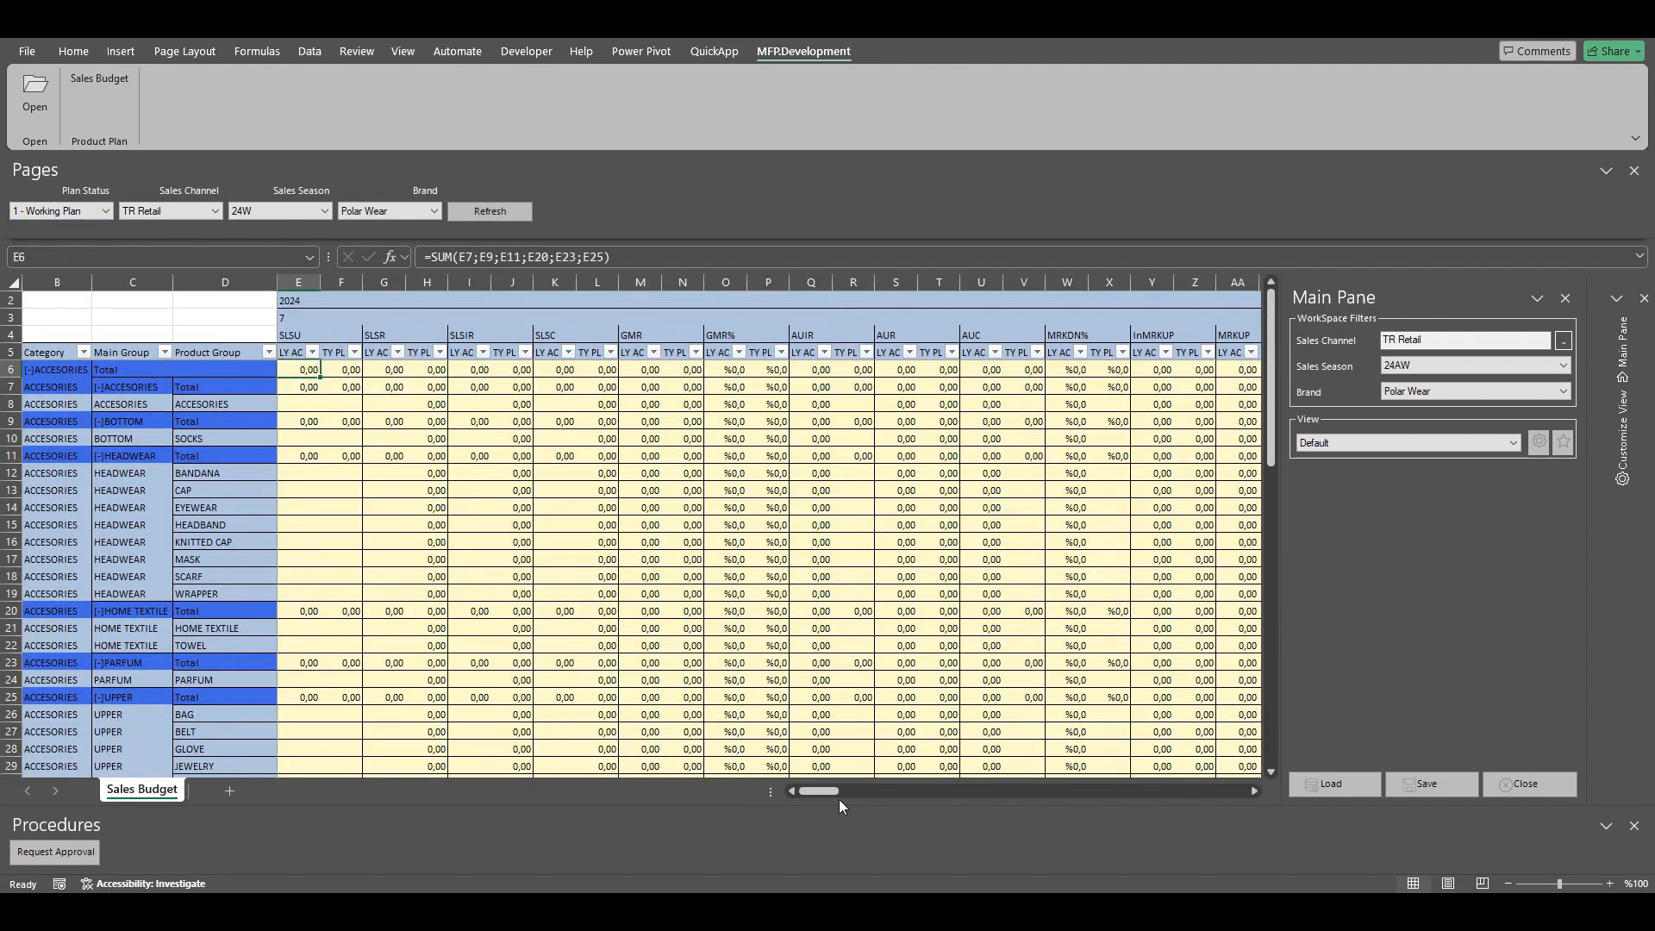
Step: Enter month 8 SLSU TY Plan values of 100 for ACCESSORIES, 20 for CAP and 50 for EYEWEAR
left_click_drag(814, 792, 851, 795)
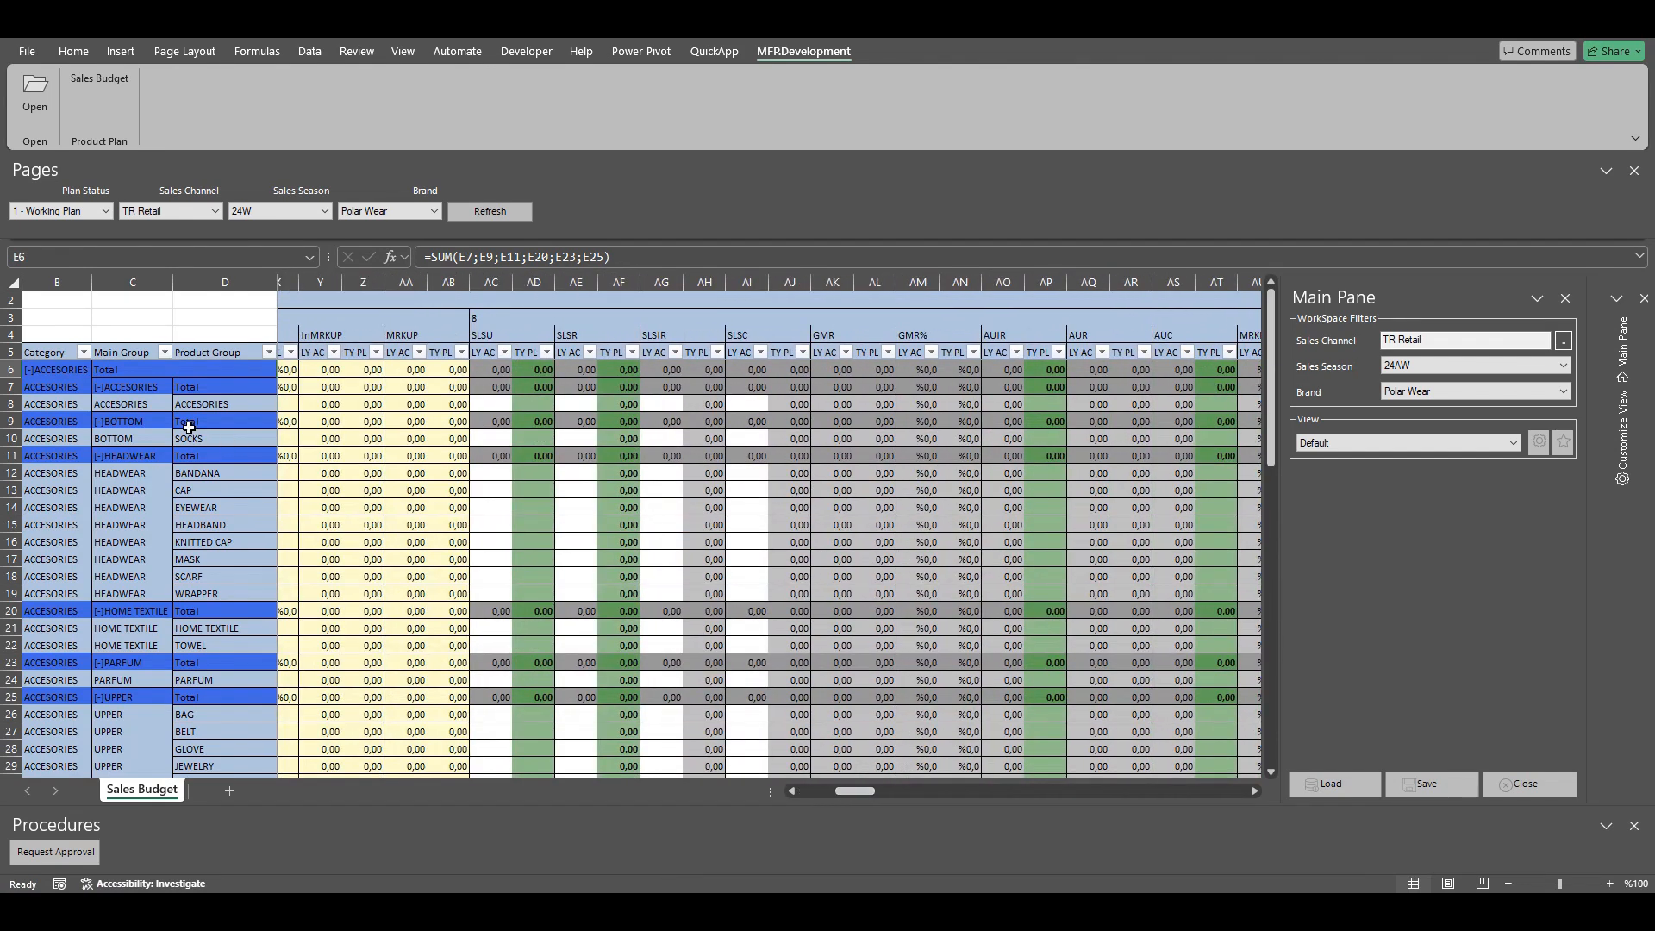
left_click(531, 406)
type("1")
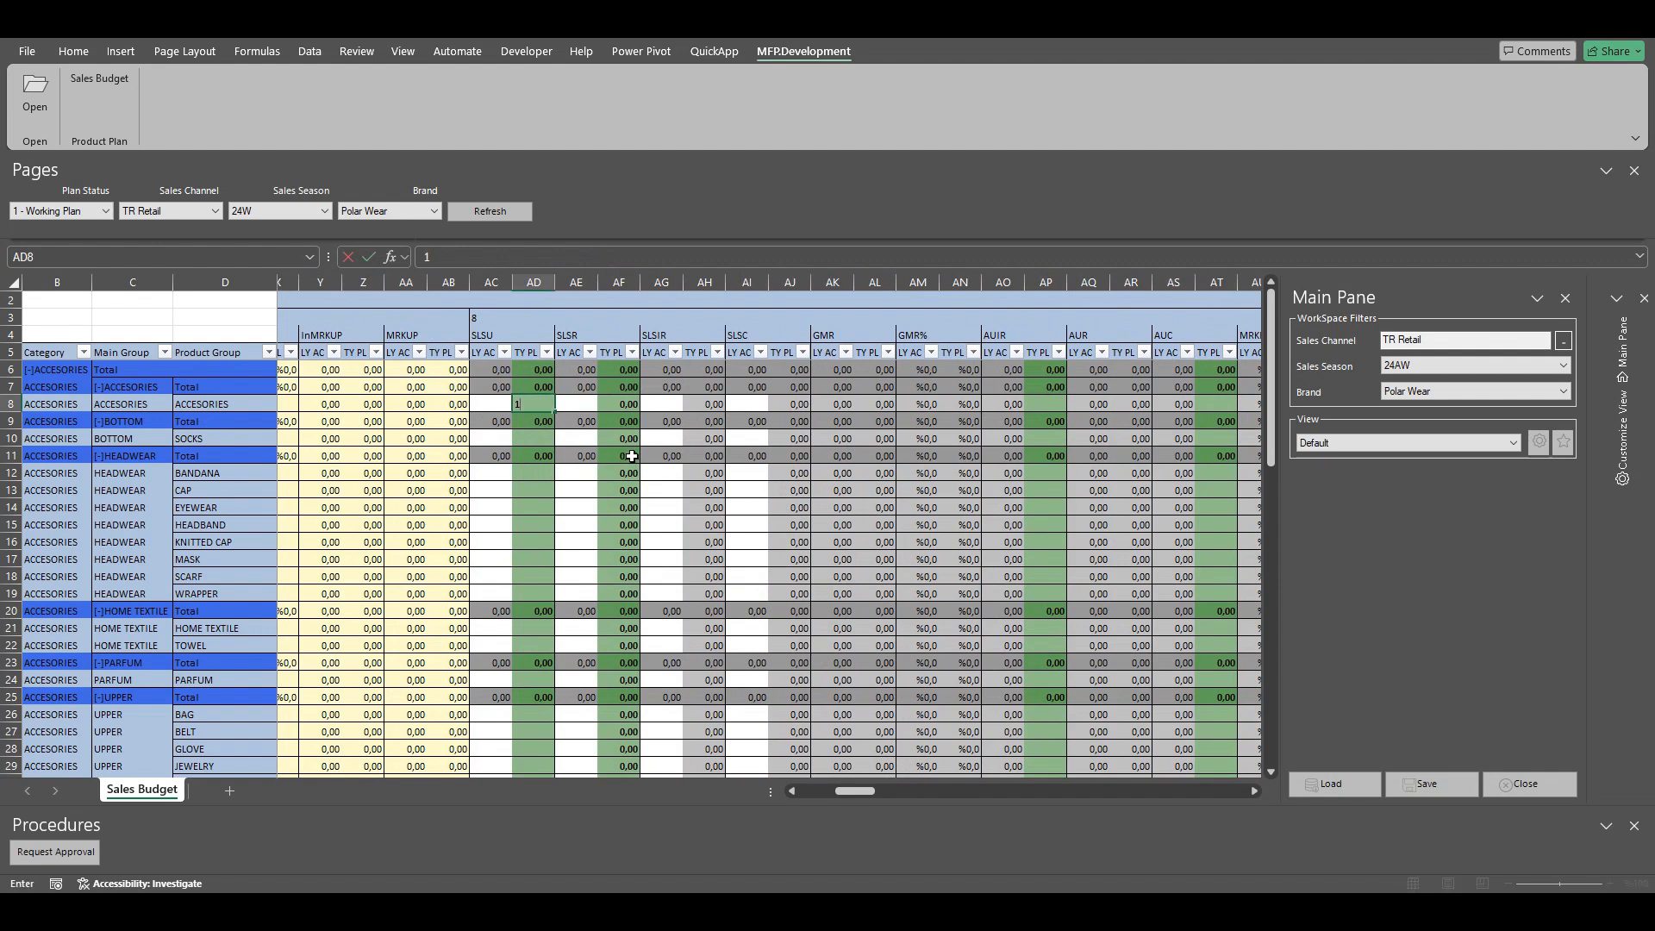
type("00")
left_click(548, 490)
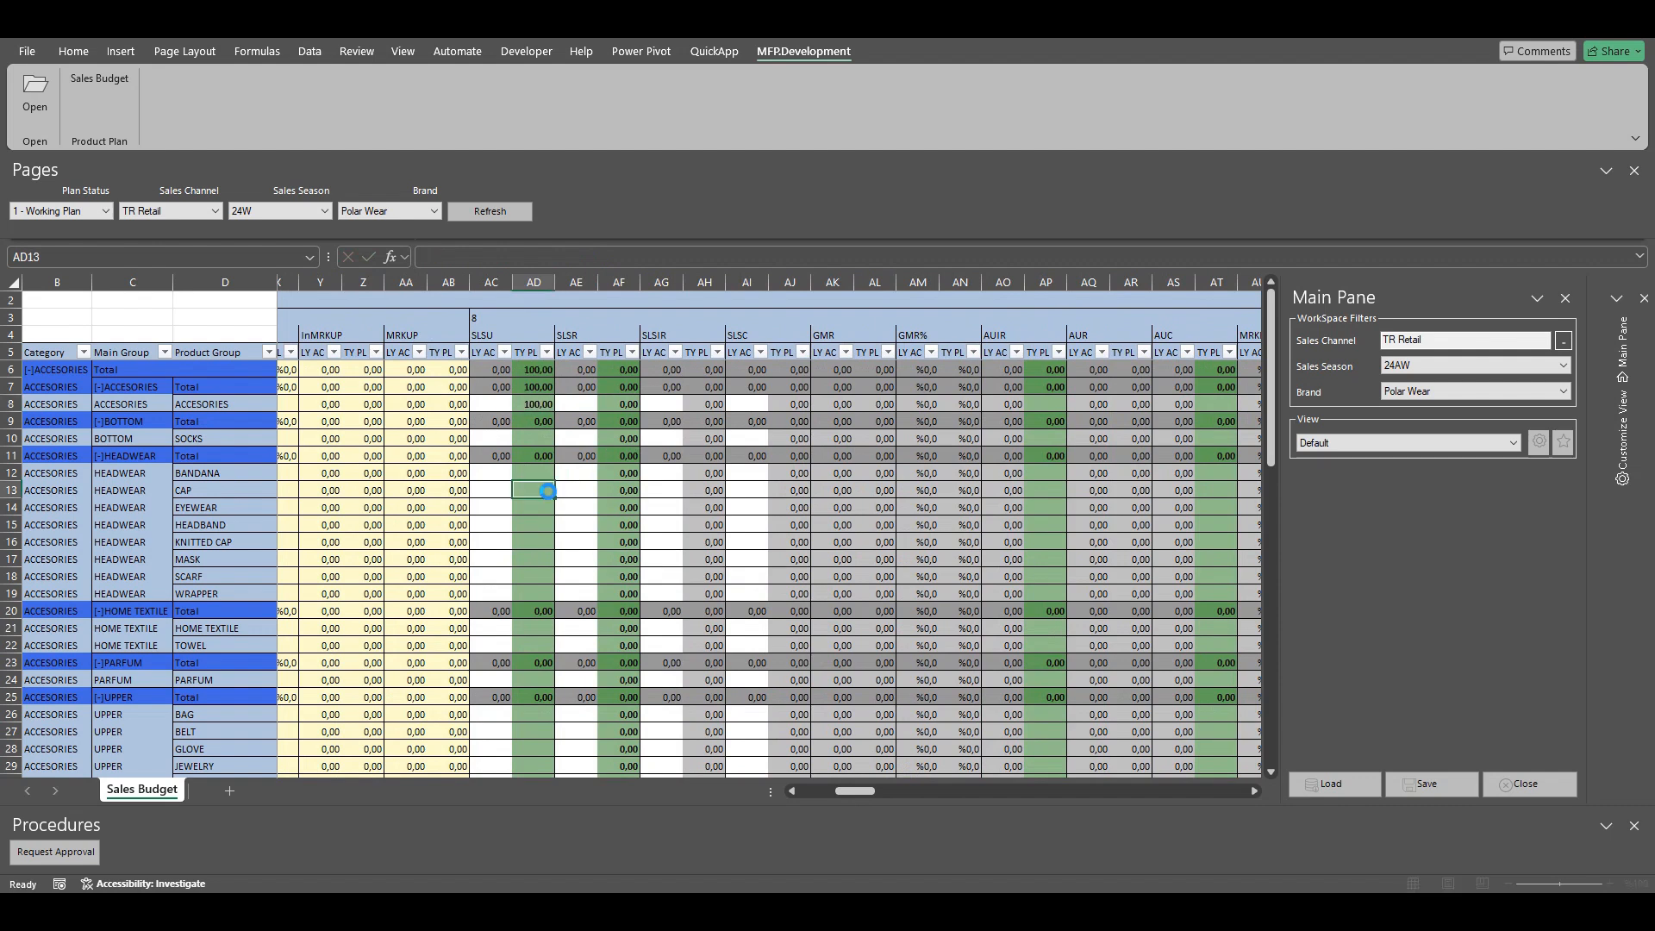
type("20")
key("Return")
type("50")
left_click(545, 553)
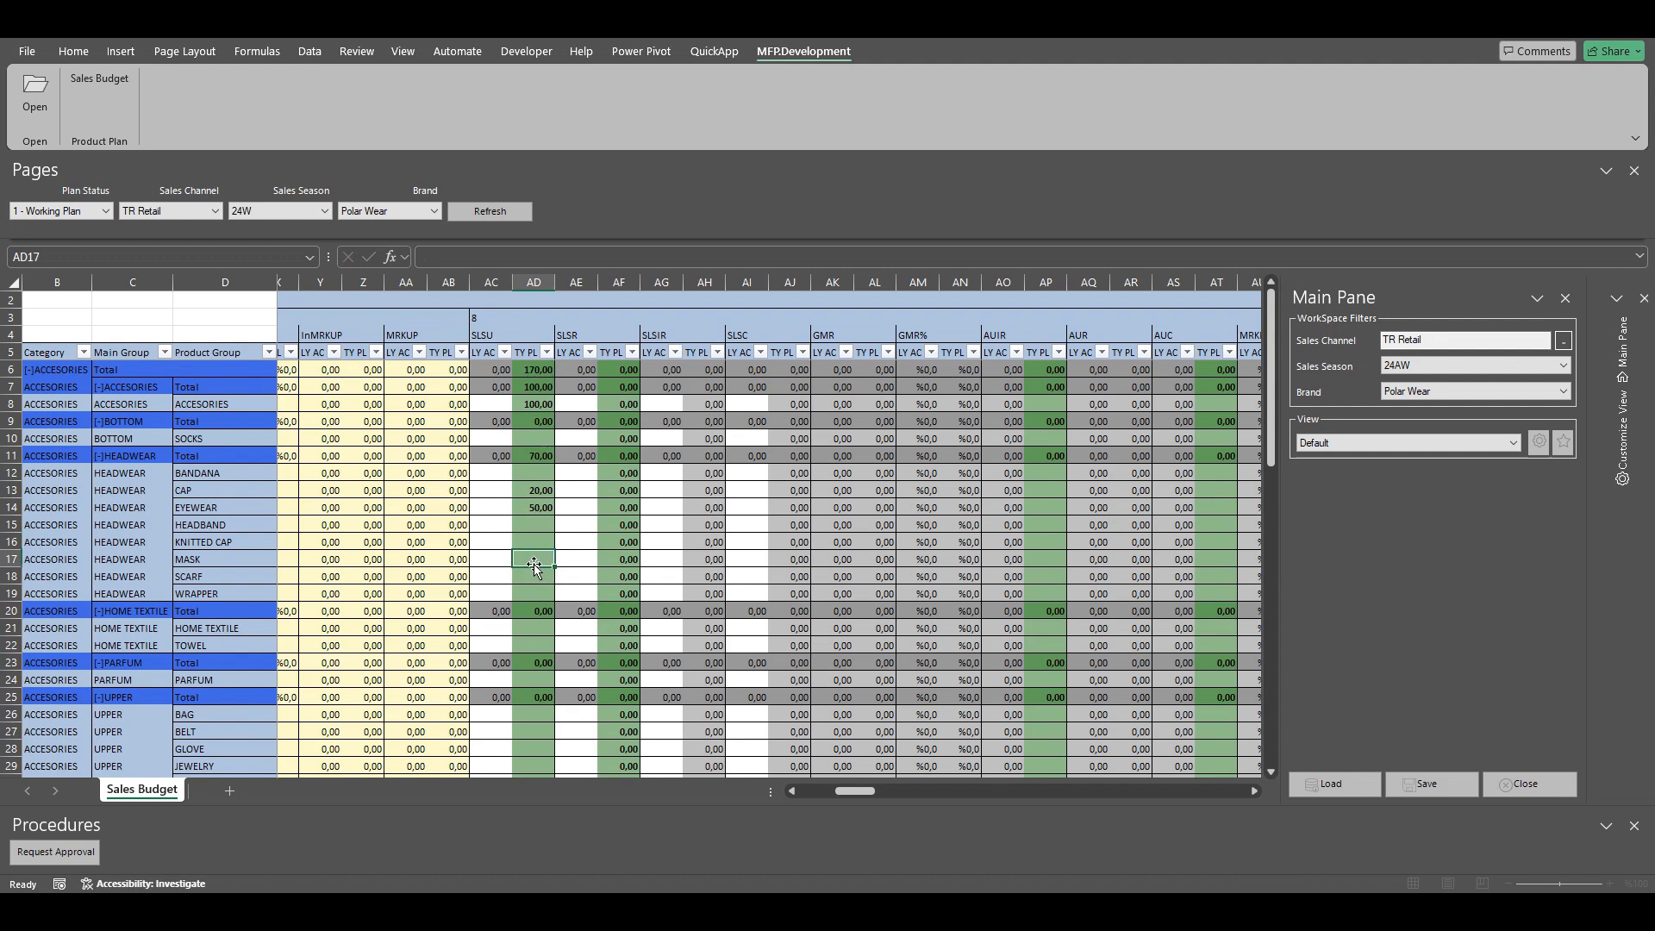
Step: Enter month 8 SLSU TY Plan values of 450 for JEWELRY and 180 for the textile SET group
scroll(535, 560, "down", 3)
left_click(543, 609)
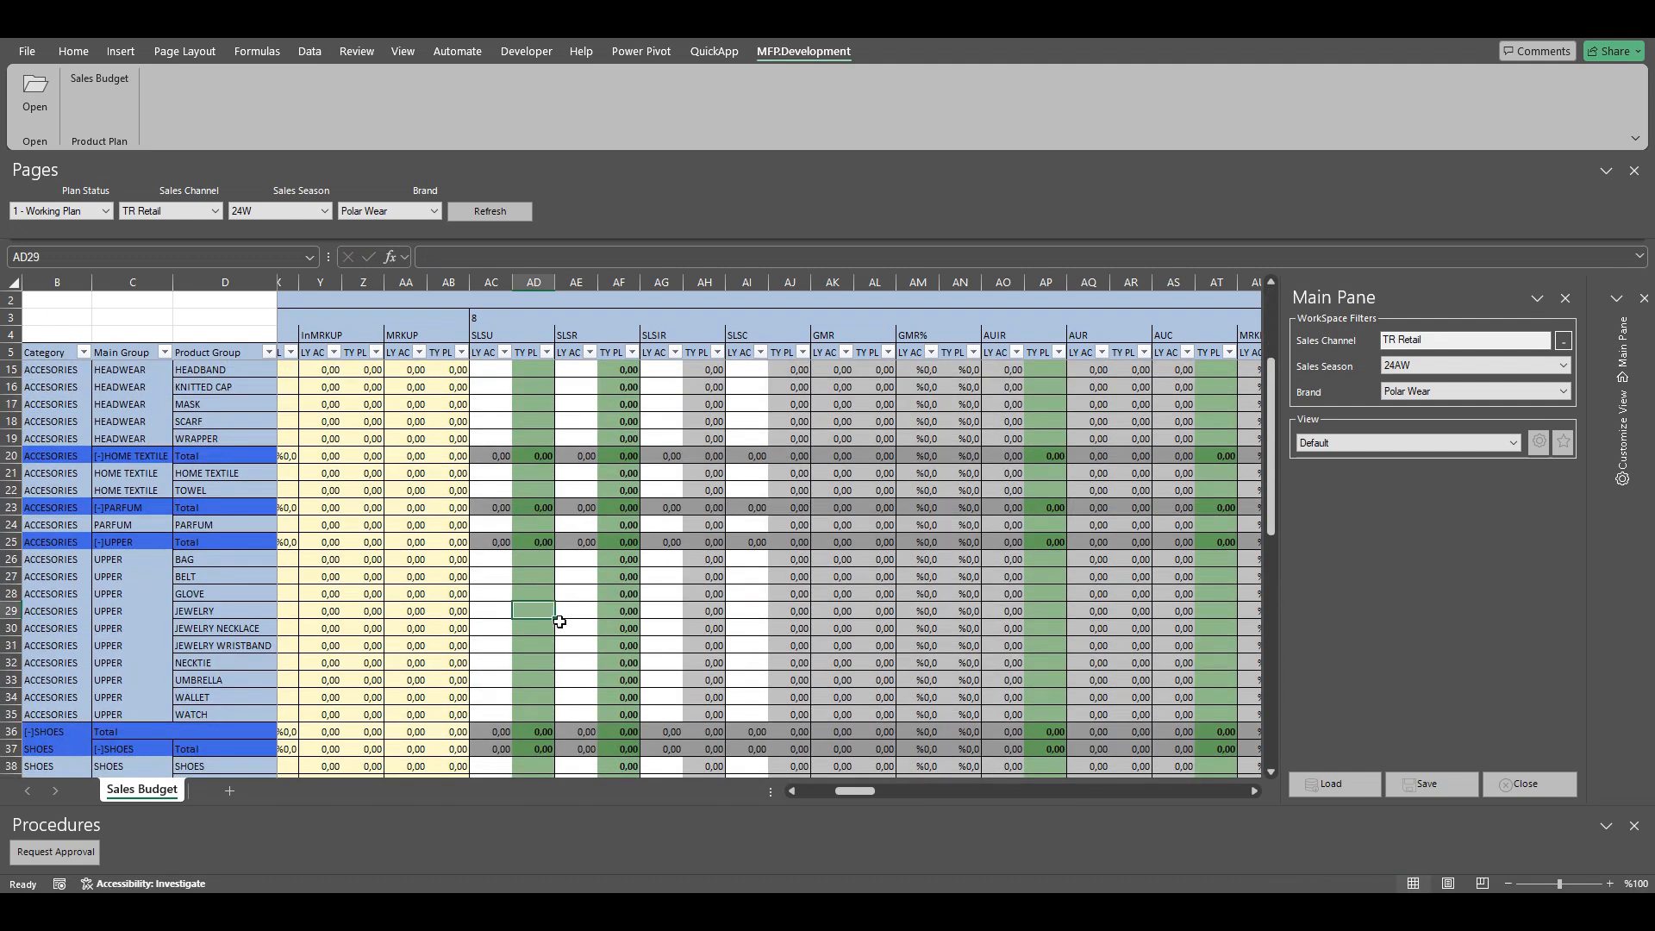
type("450")
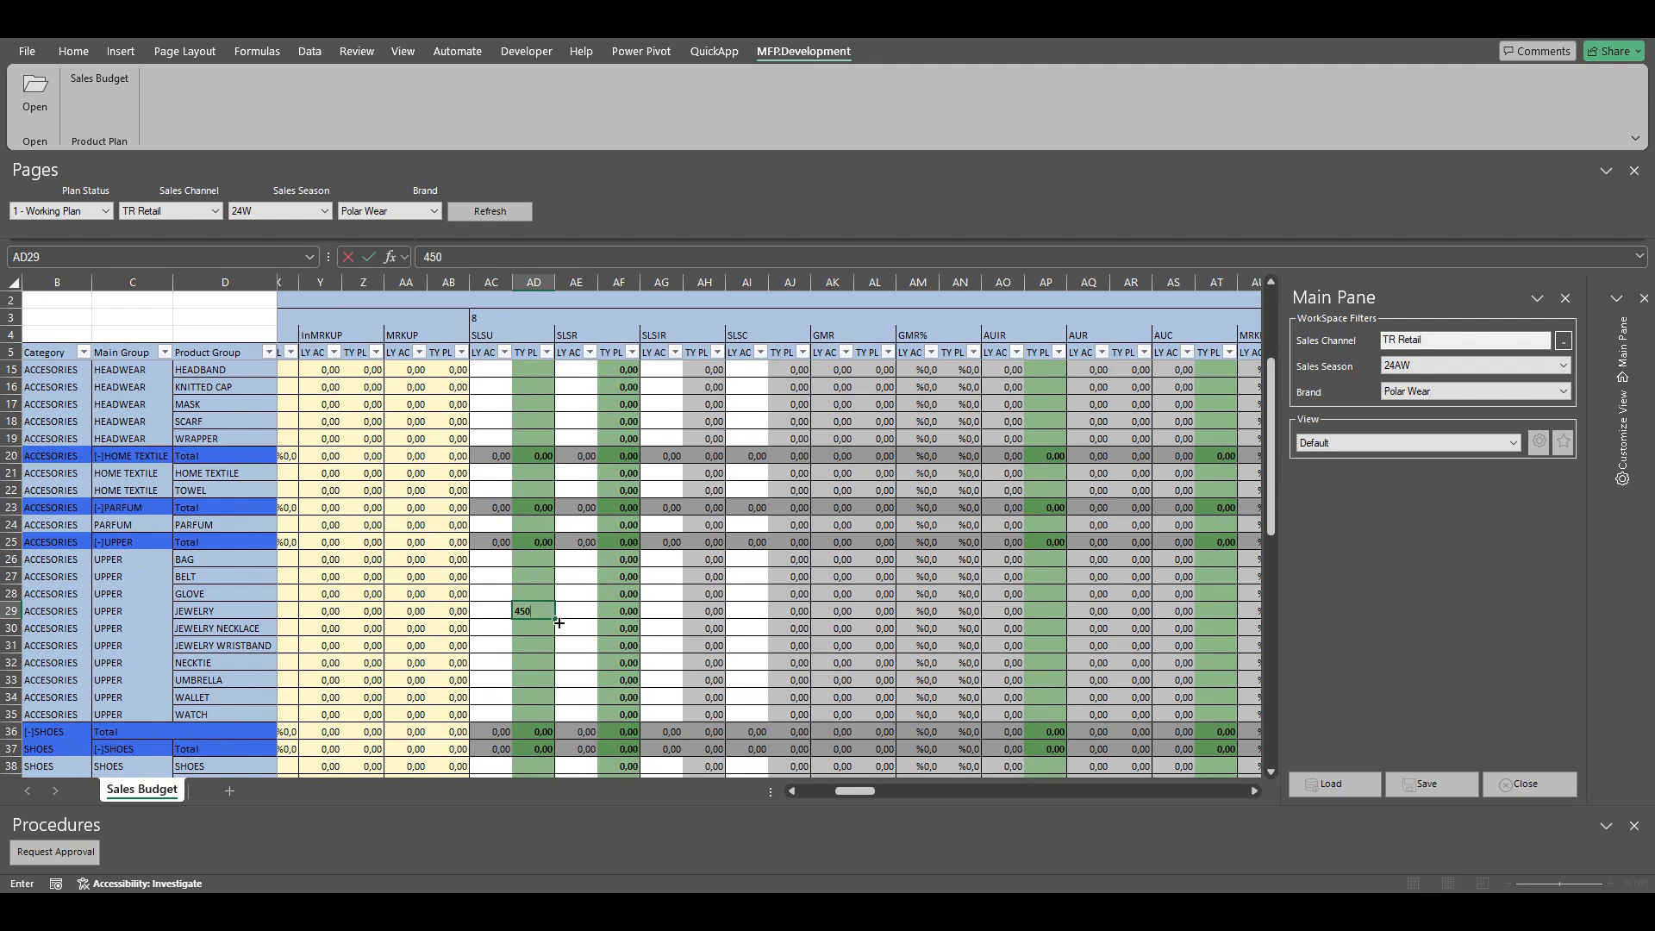
key("Return")
scroll(551, 642, "down", 2)
scroll(551, 642, "down", 8)
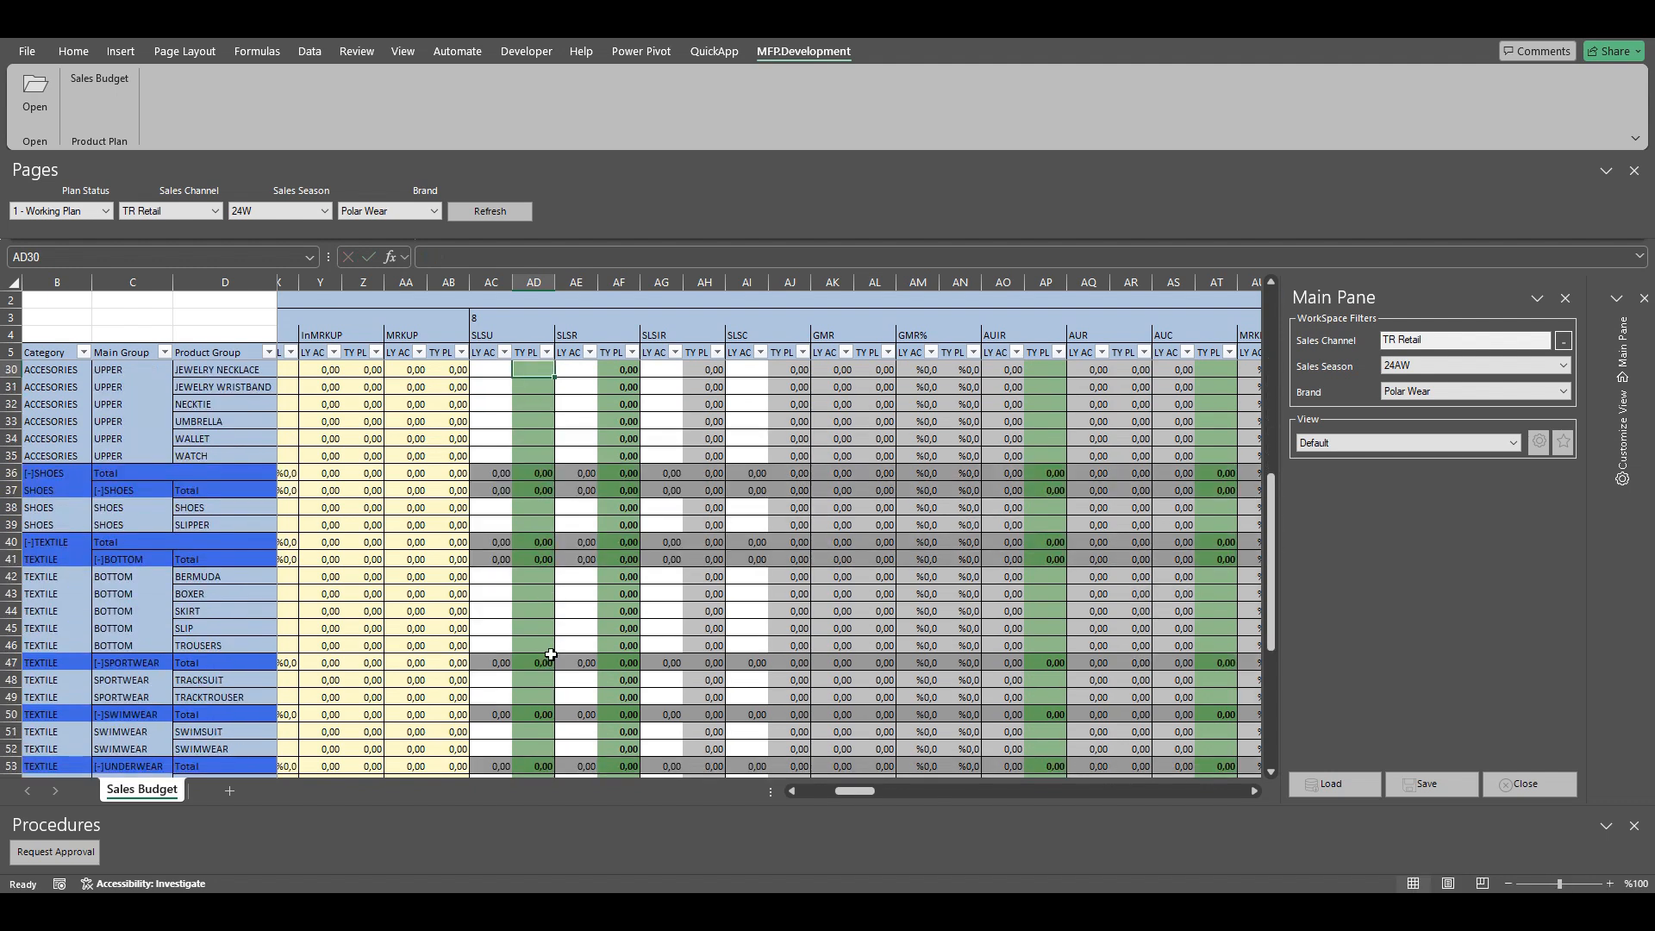
left_click(535, 645)
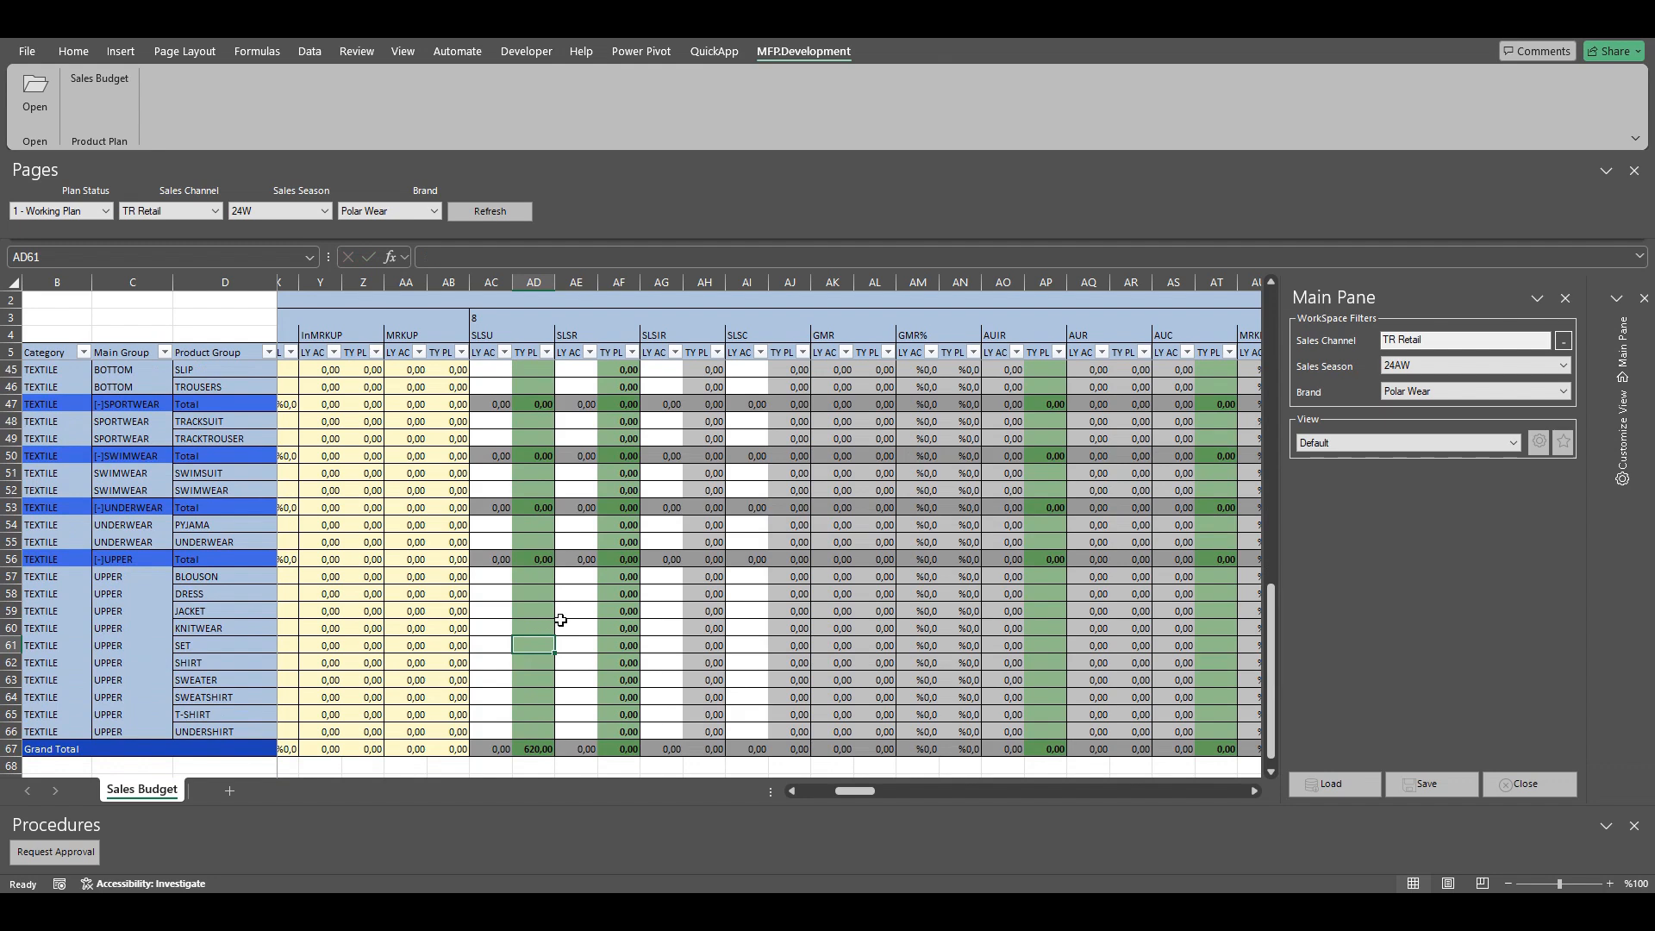
type("180")
key("Return")
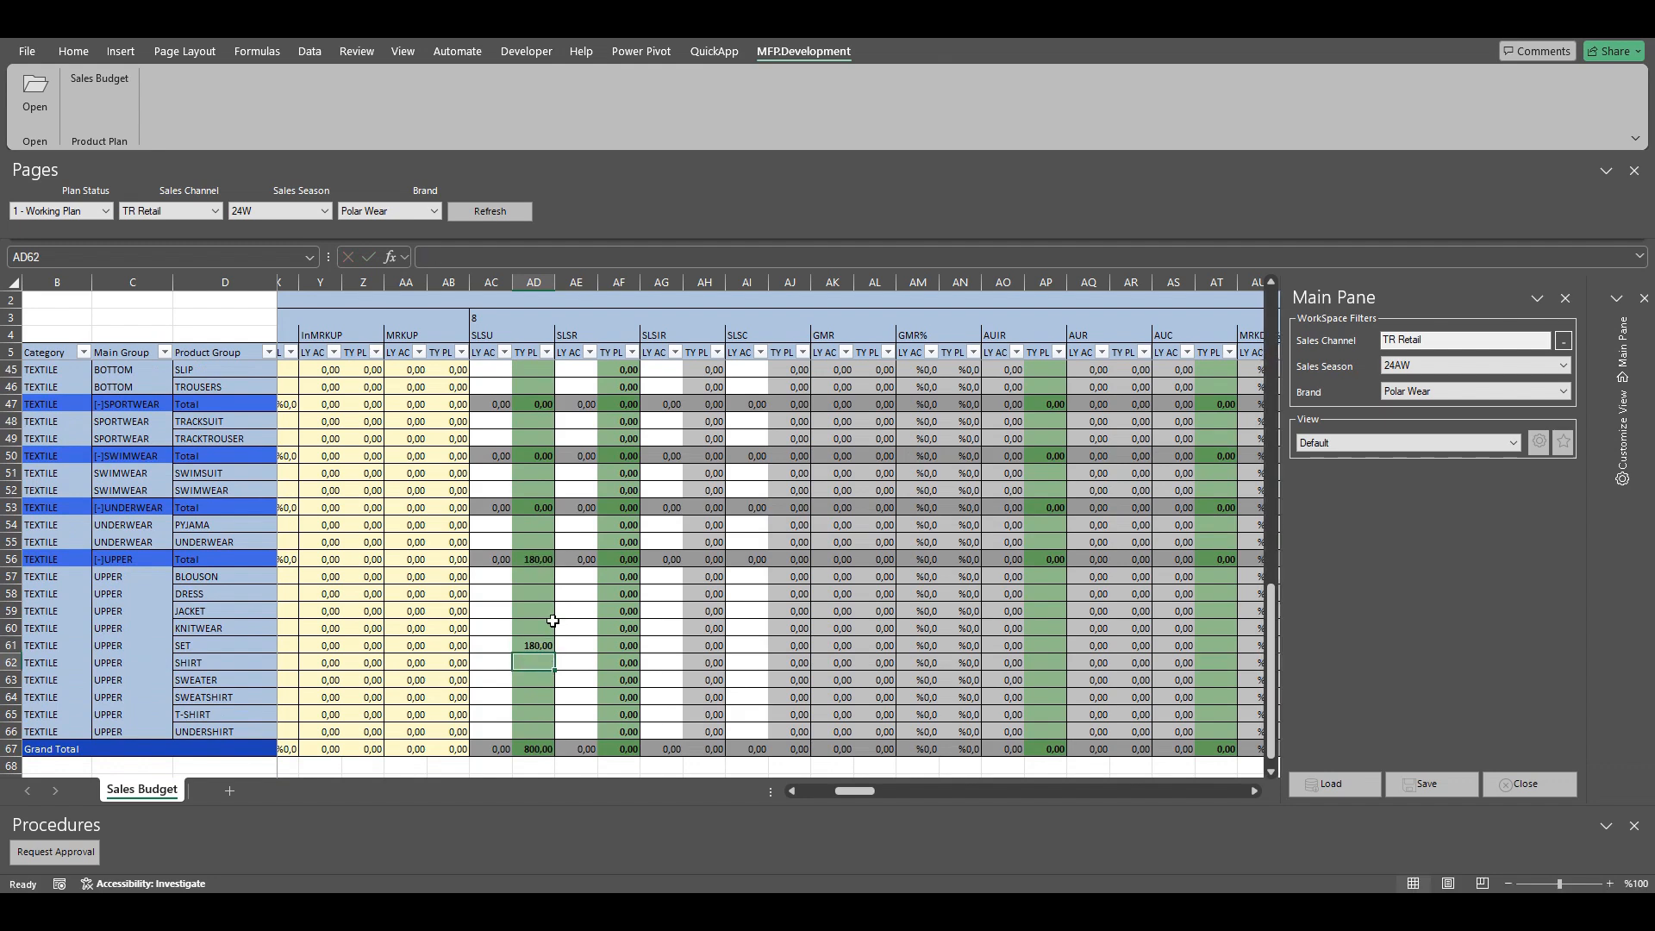
Step: Save the pending changes and request approval of the working plan for the ACCESORIES, SHOES and TEXTILE categories
left_click(526, 748)
left_click(539, 647)
left_click(48, 855)
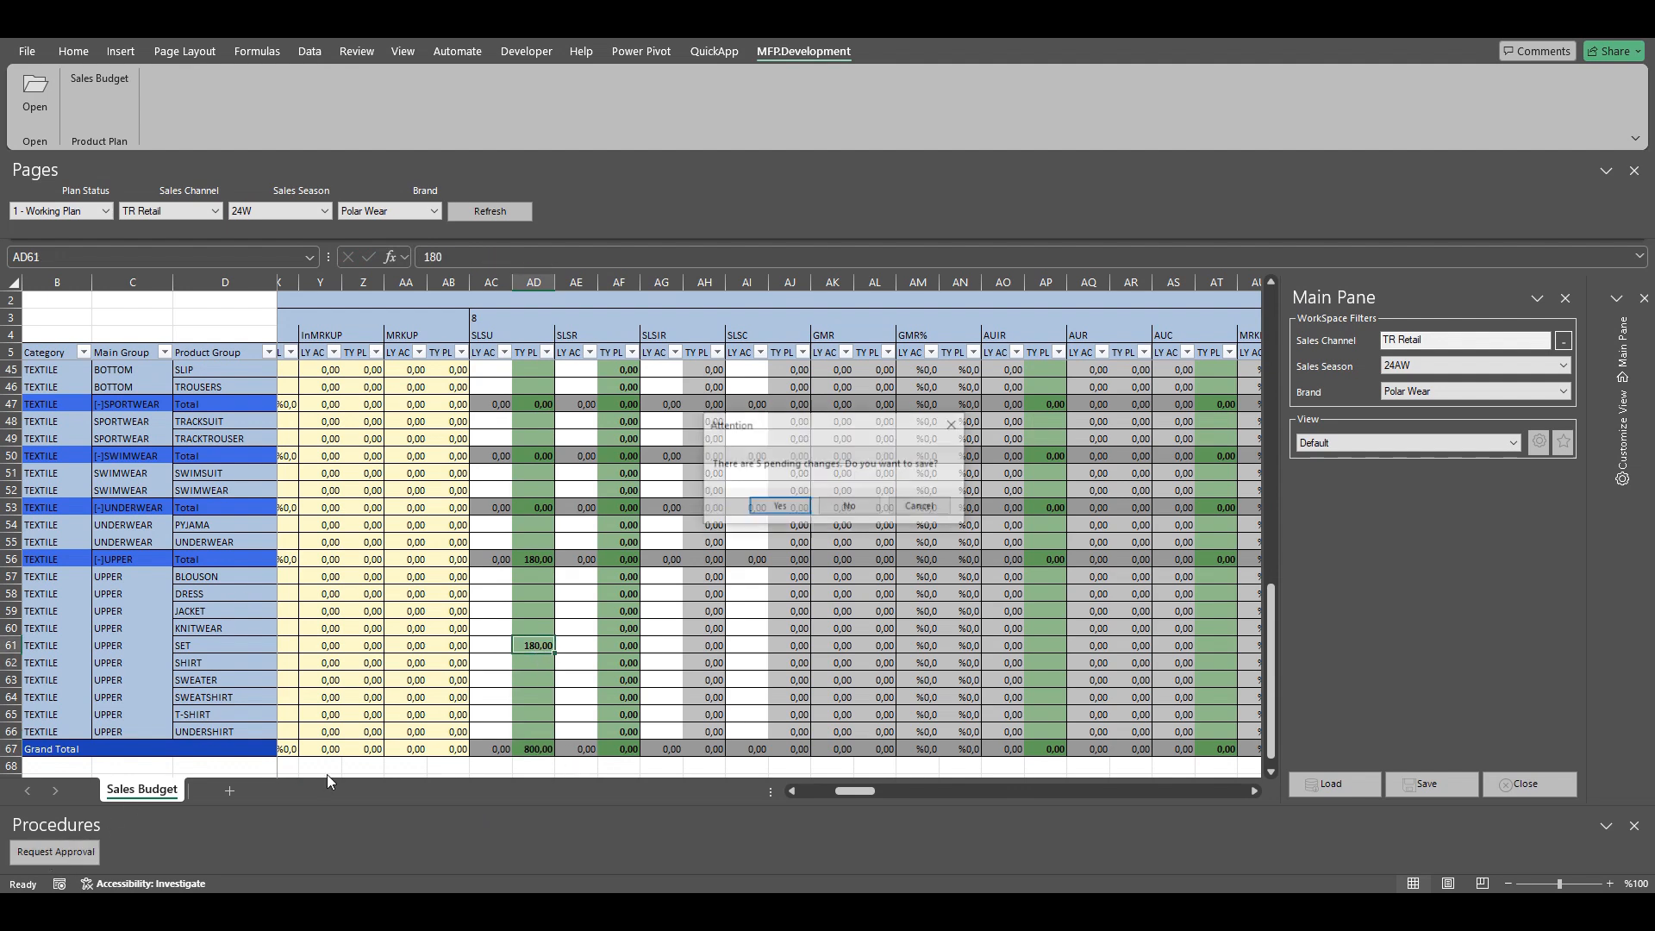
left_click(763, 508)
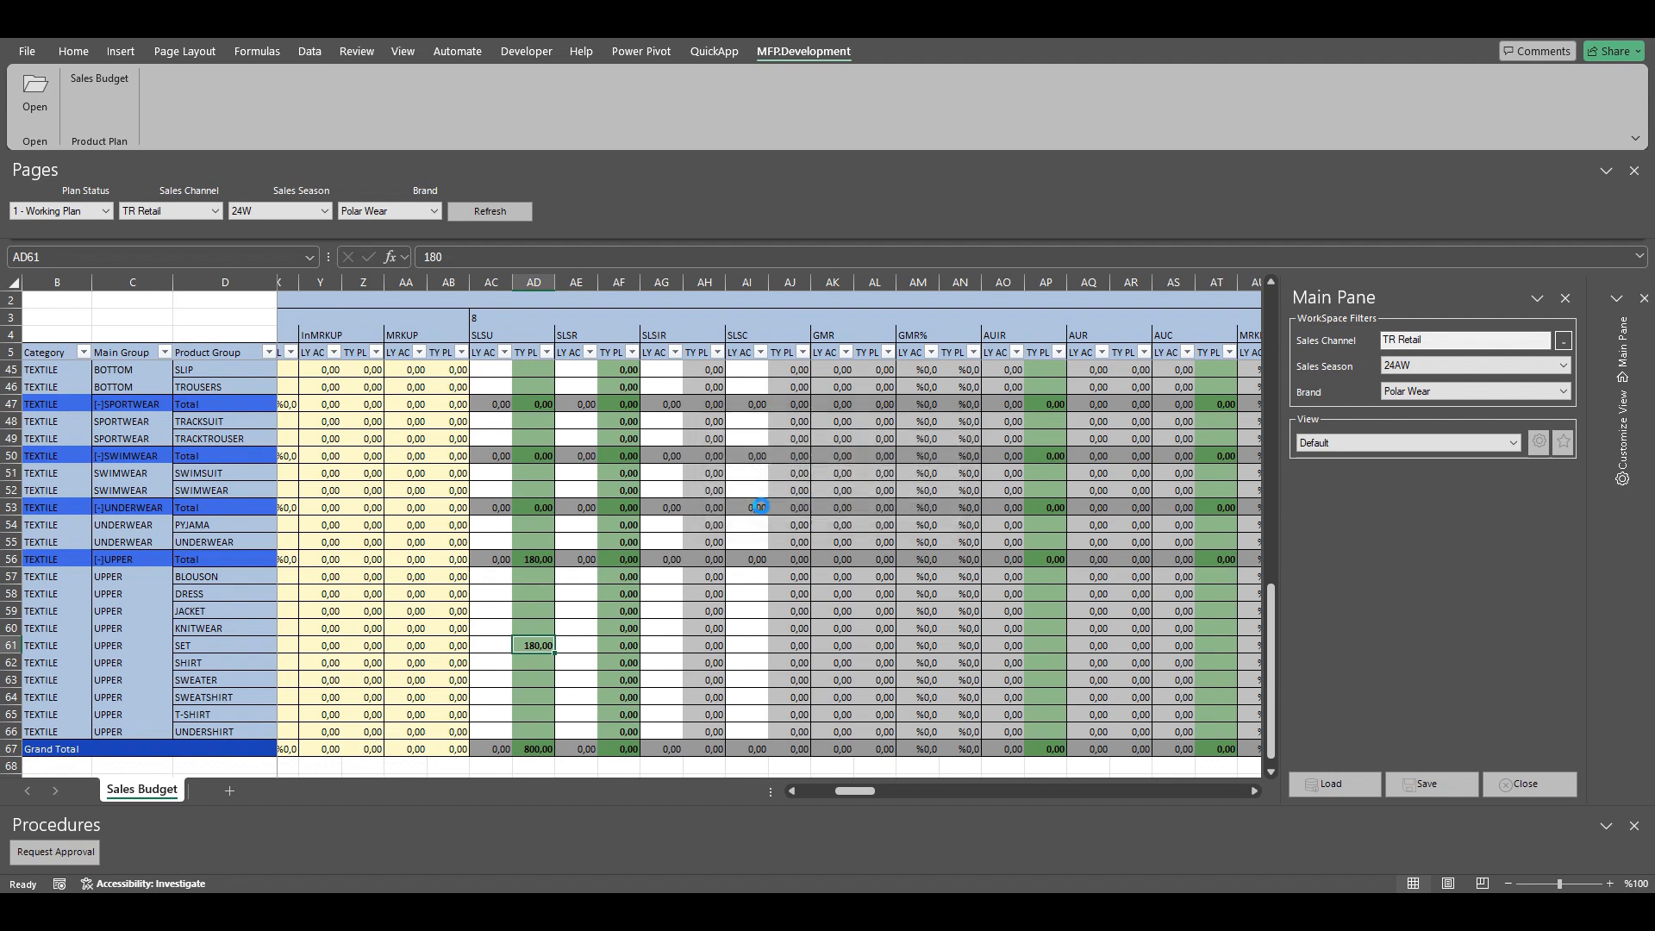
left_click(997, 311)
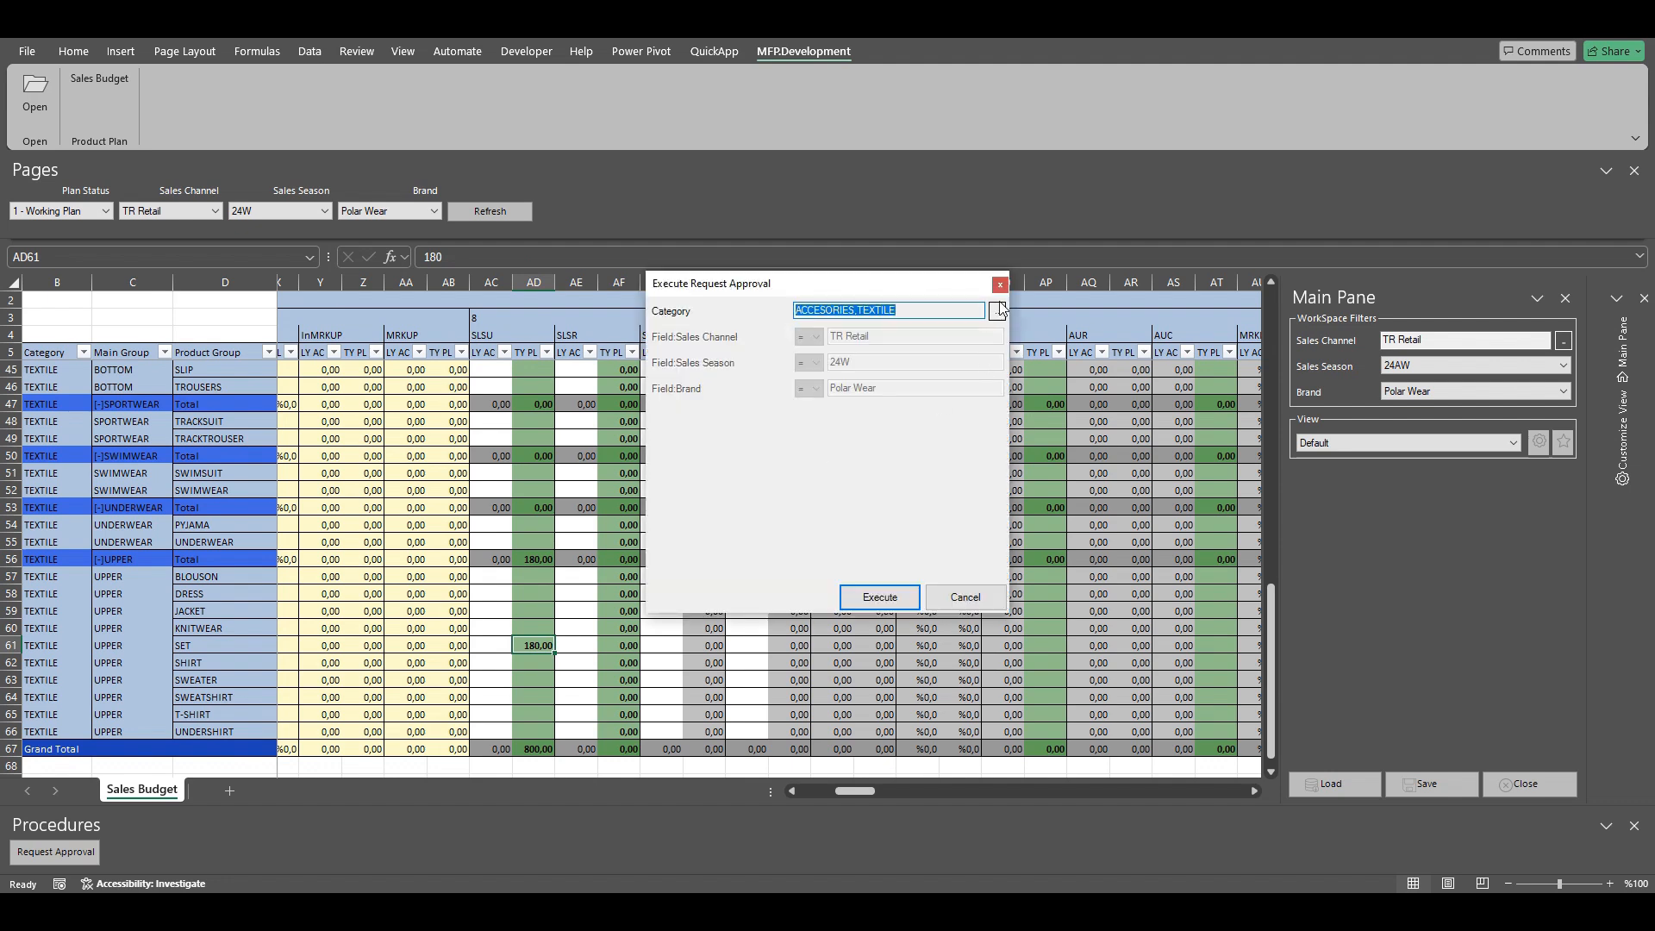
left_click(825, 423)
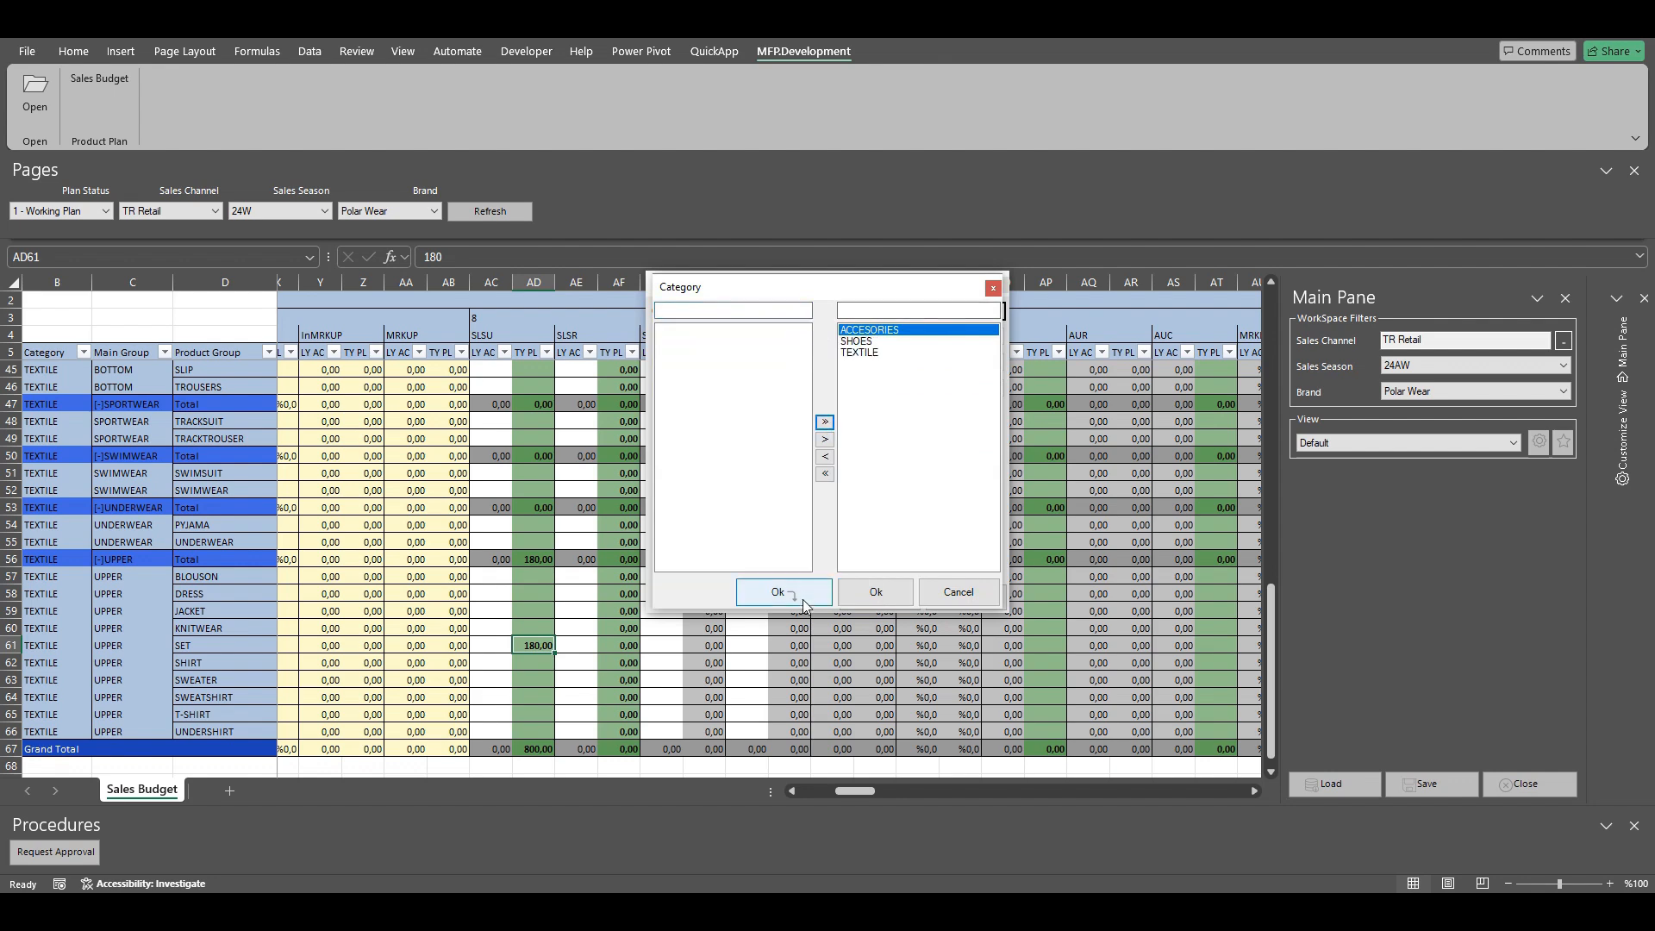
left_click(779, 592)
left_click(879, 596)
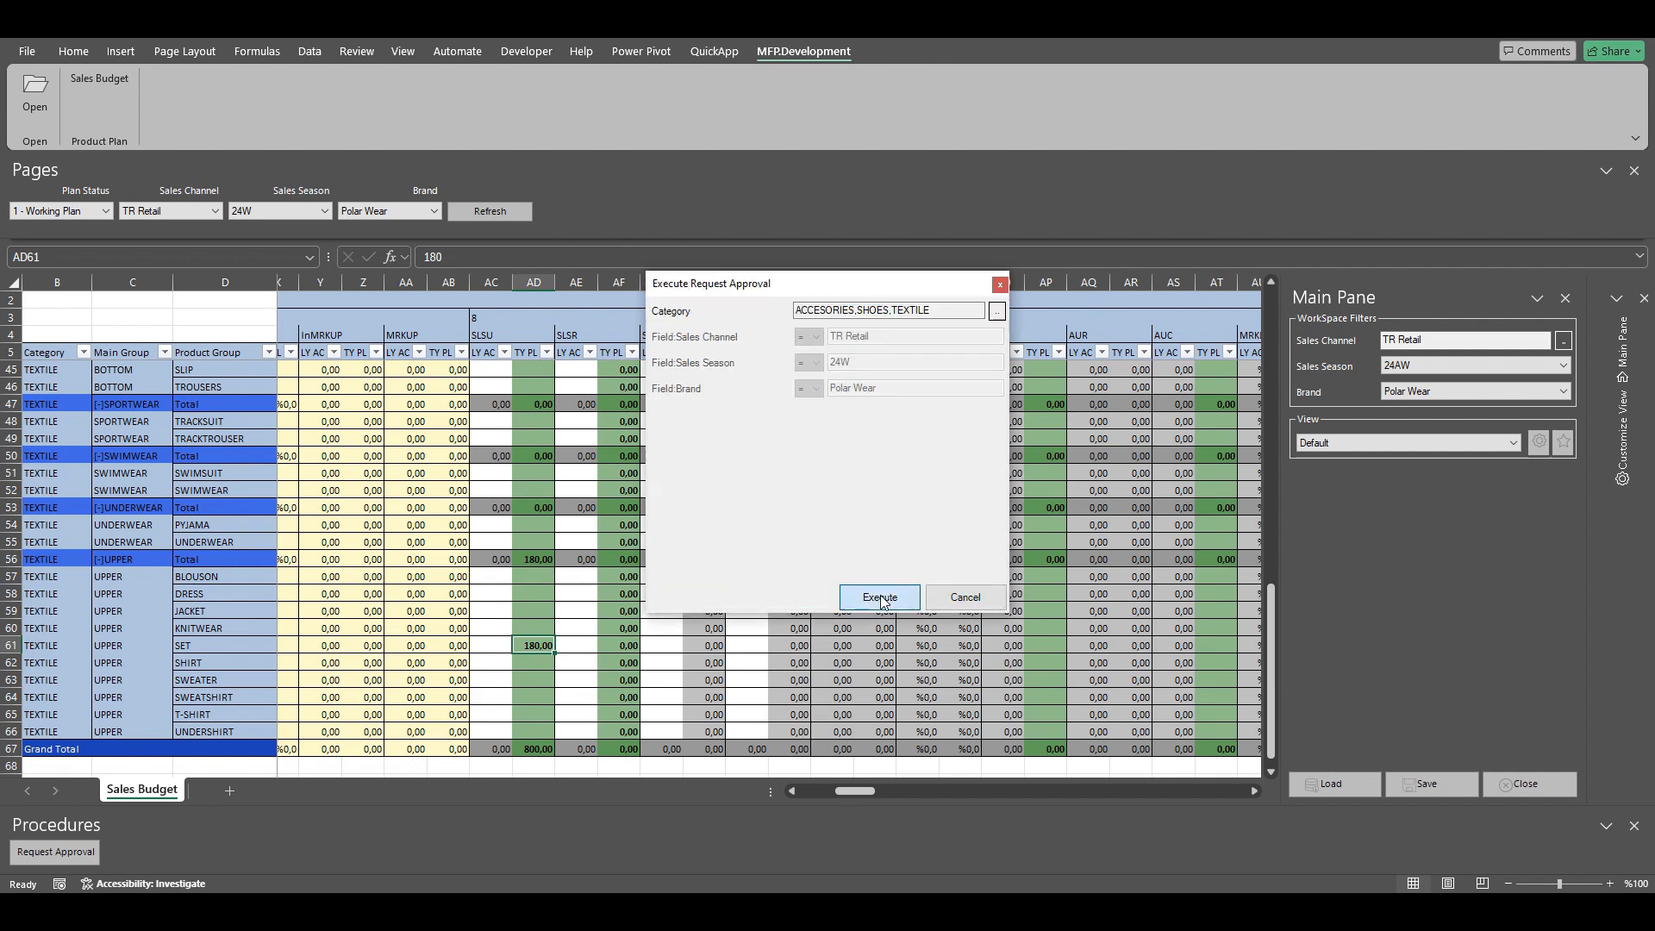
left_click(937, 495)
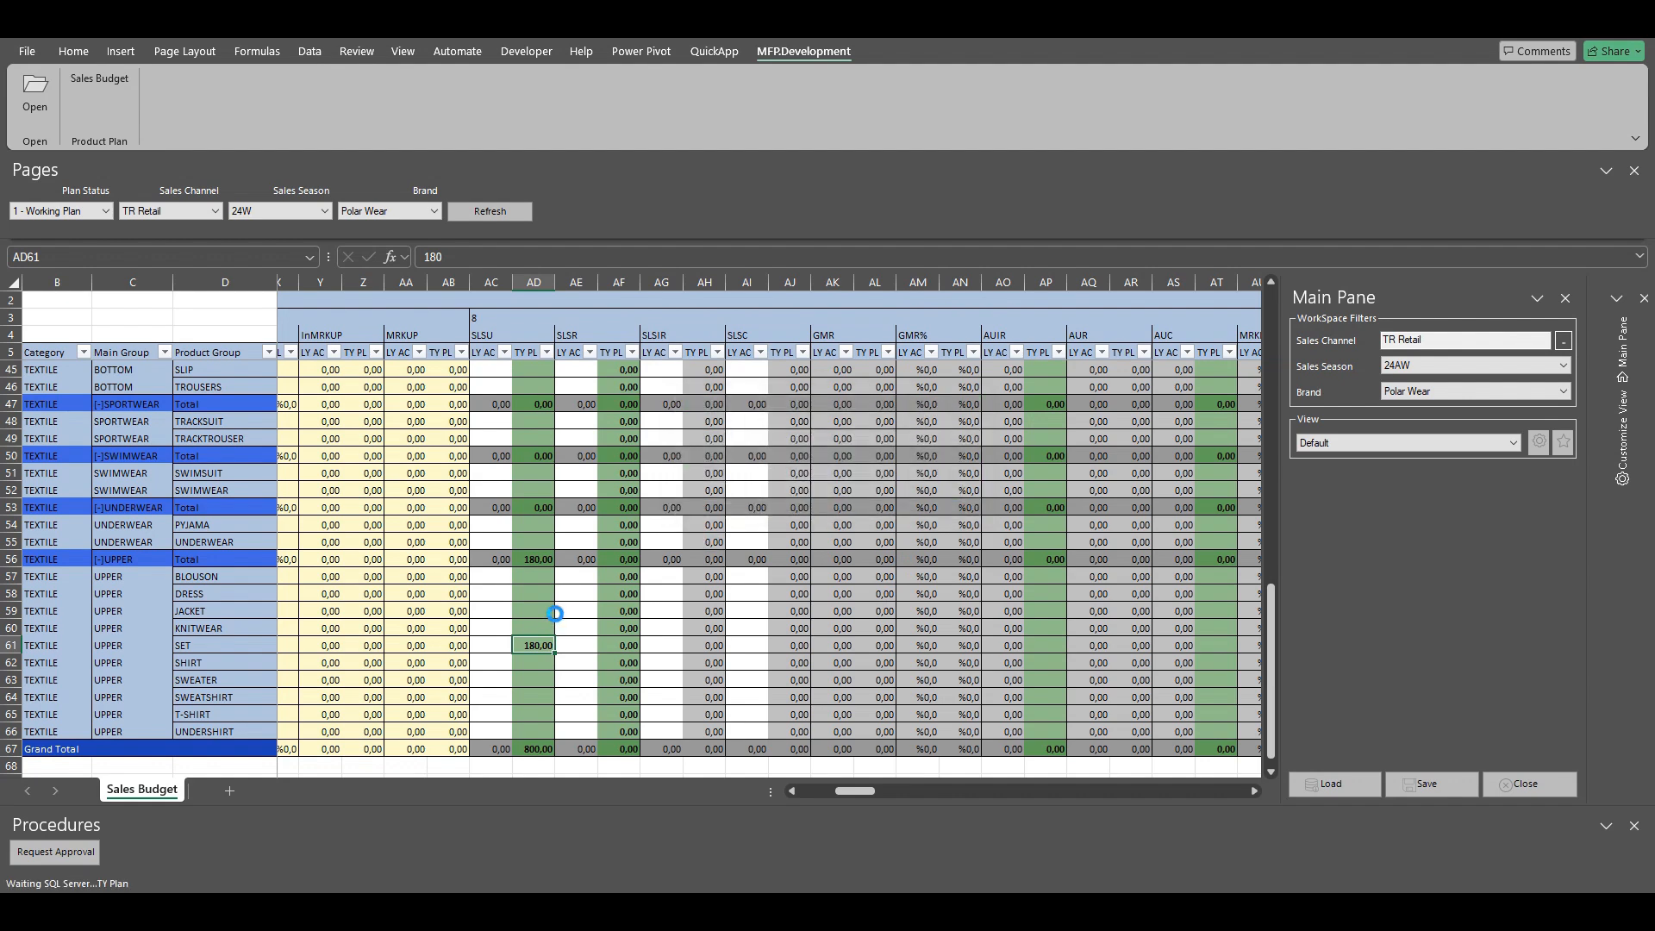
Step: Switch the plan status to 2 - Pending Approval and refresh the sheet
left_click(533, 678)
left_click(544, 629)
left_click(539, 659)
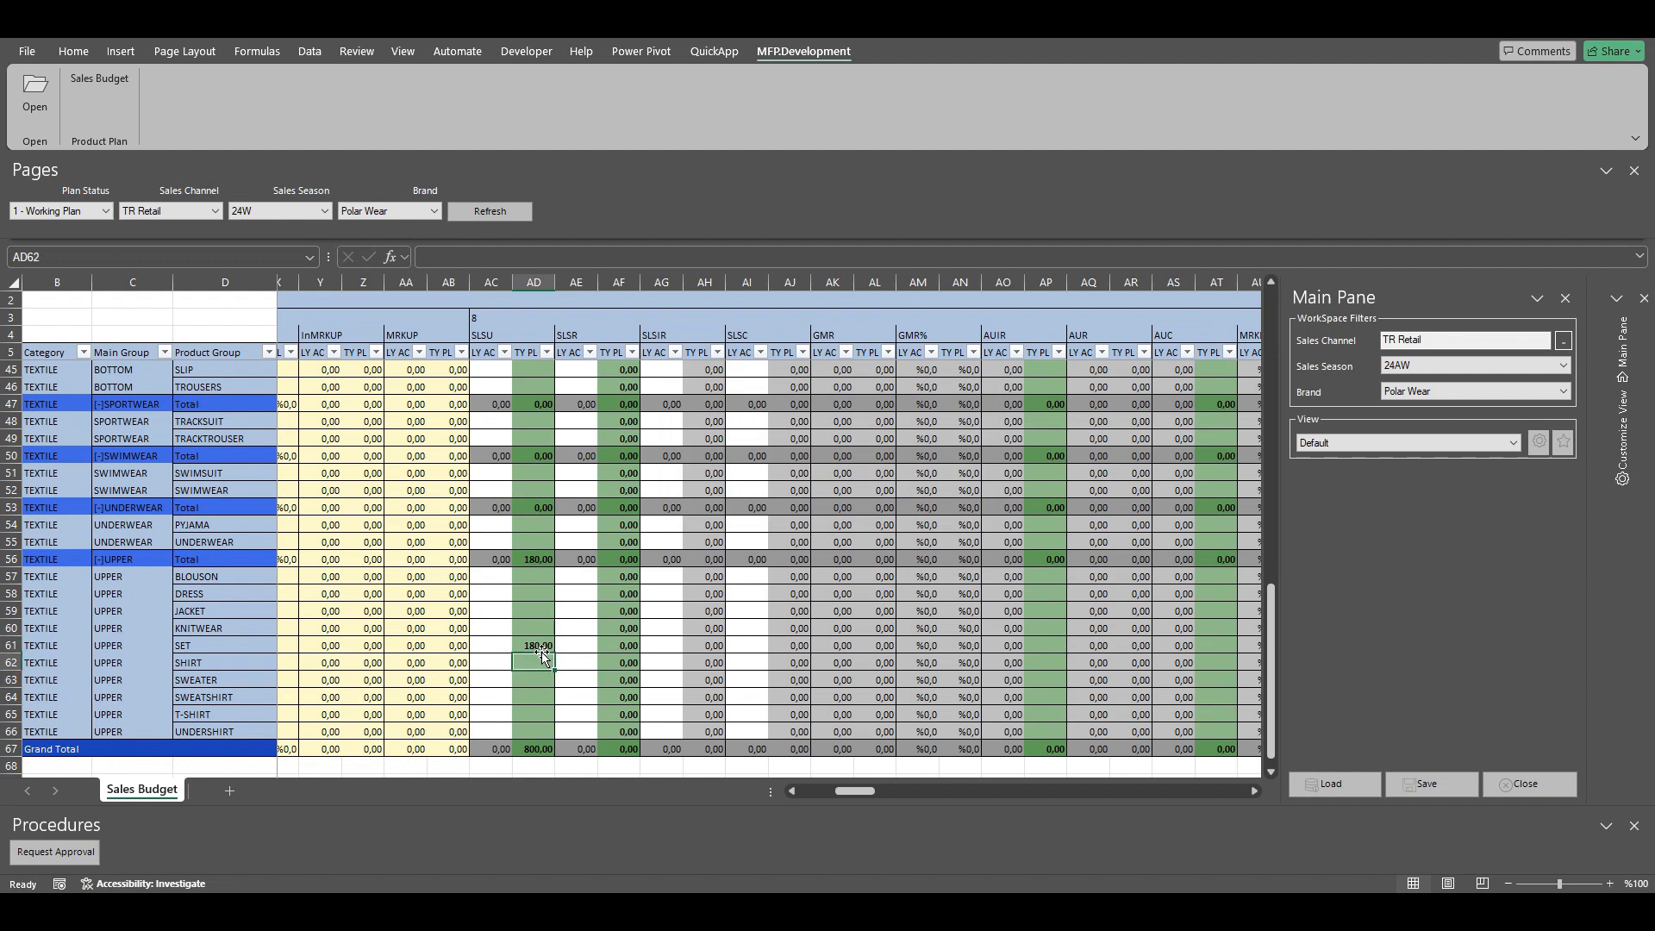
left_click(74, 217)
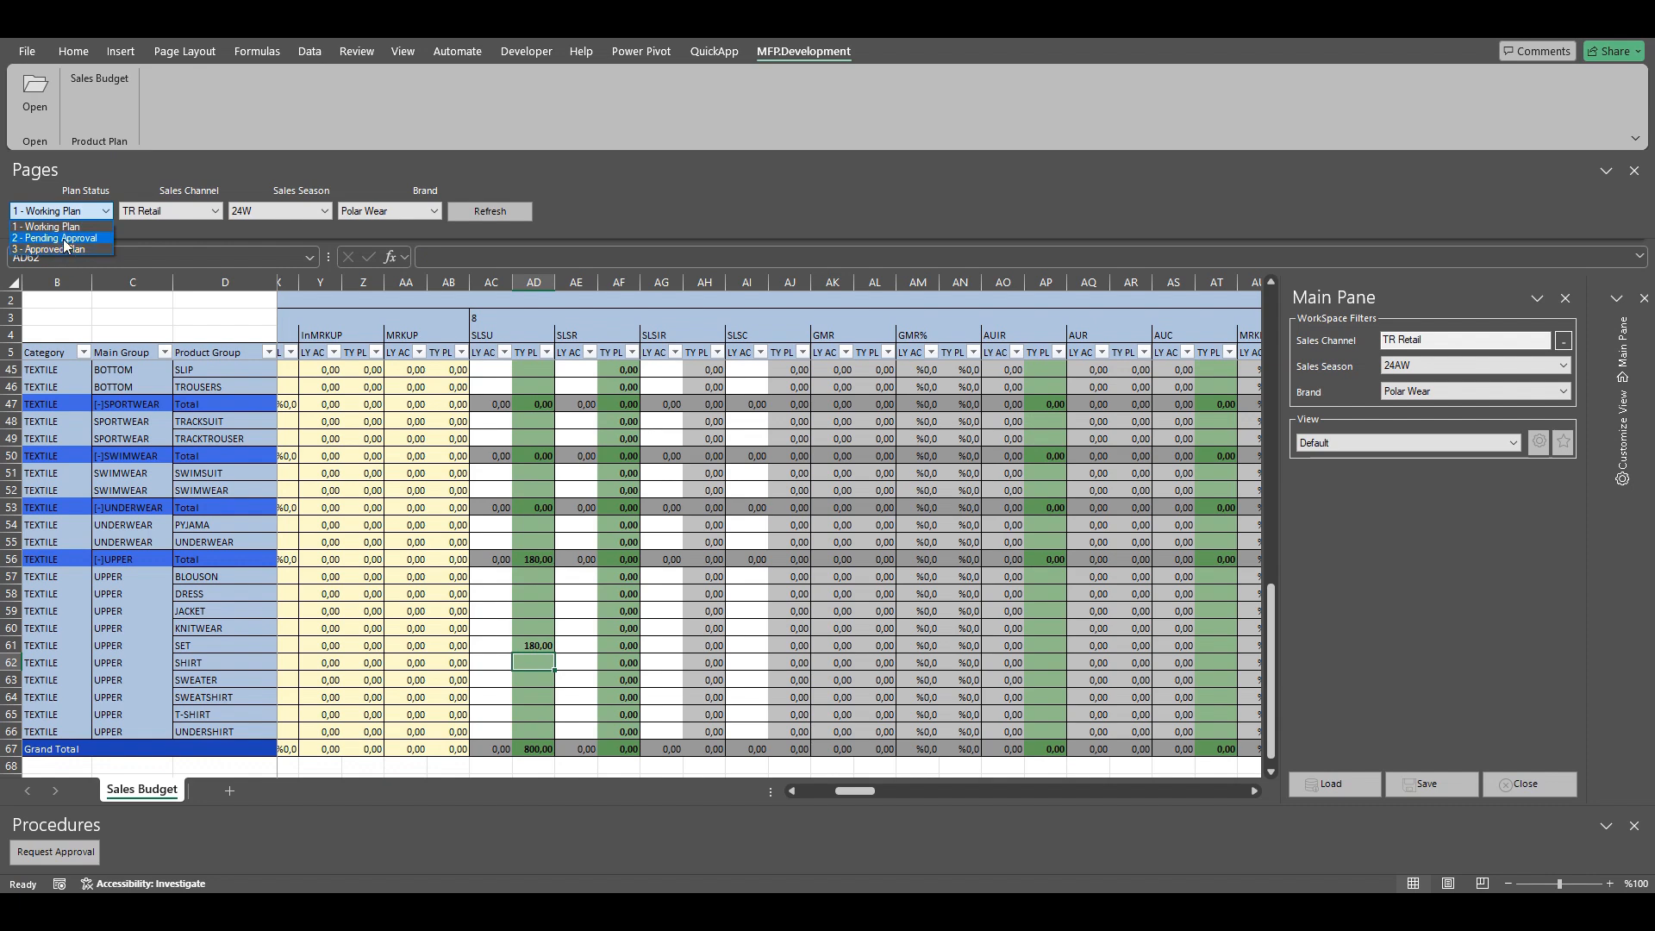
left_click(67, 241)
left_click(491, 211)
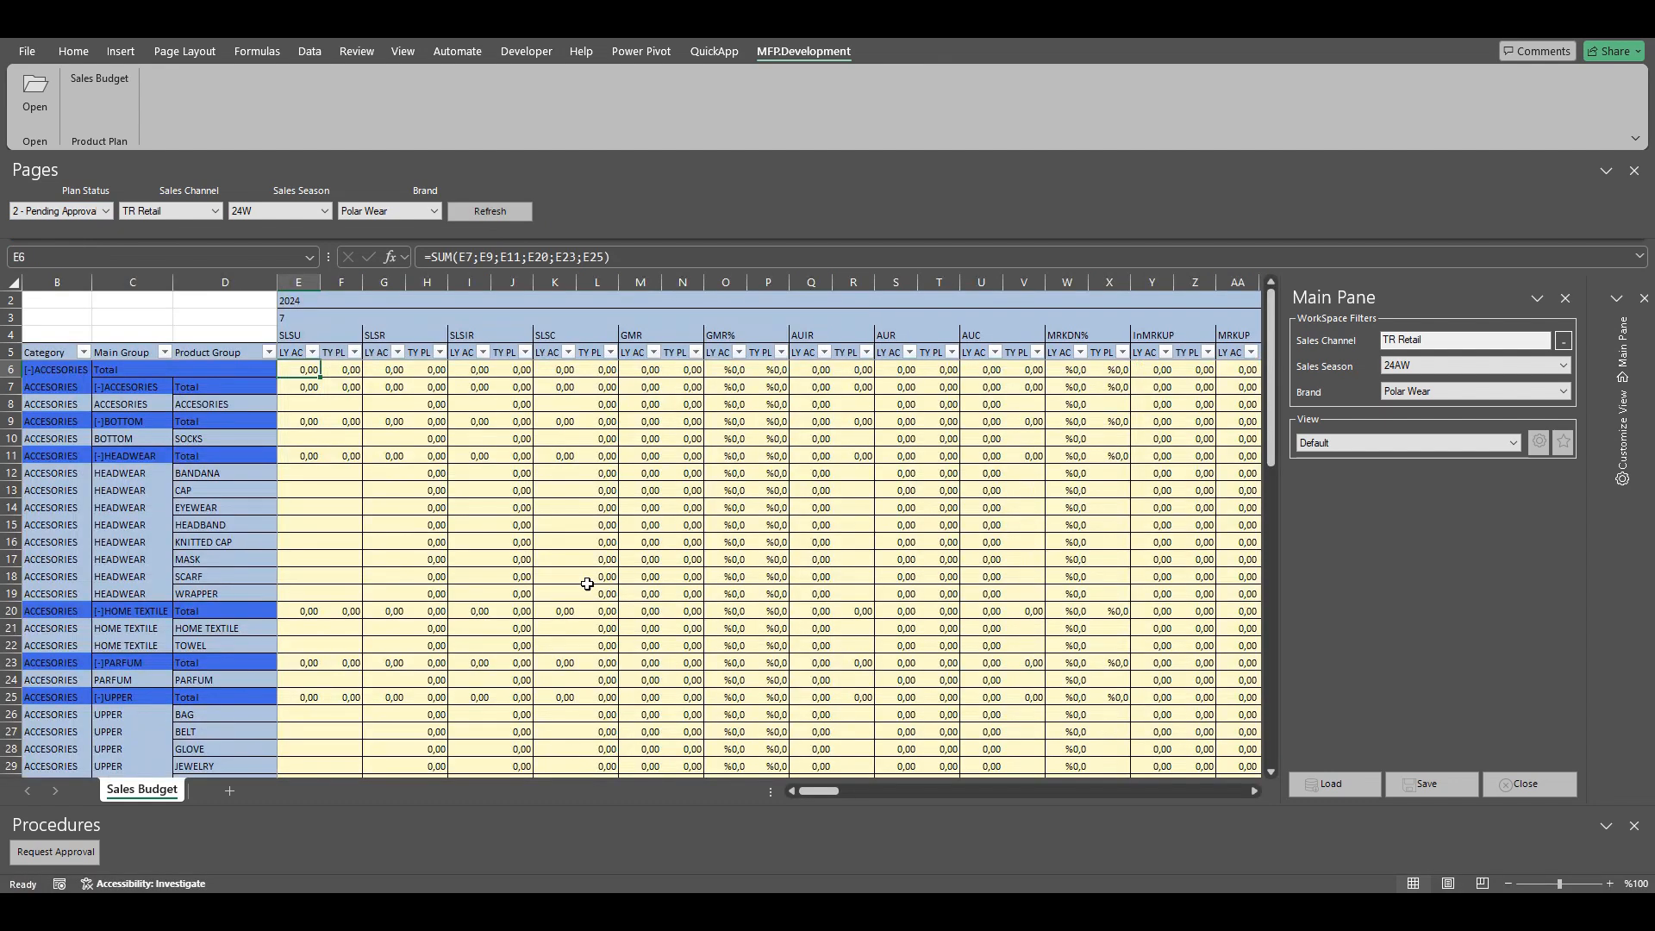
Step: Check the month 8 SLSU TY Plan cells and their Grand Total in the pending plan for locking
mouse_move(819, 791)
left_mouse_down()
mouse_move(903, 793)
mouse_move(849, 800)
left_mouse_up()
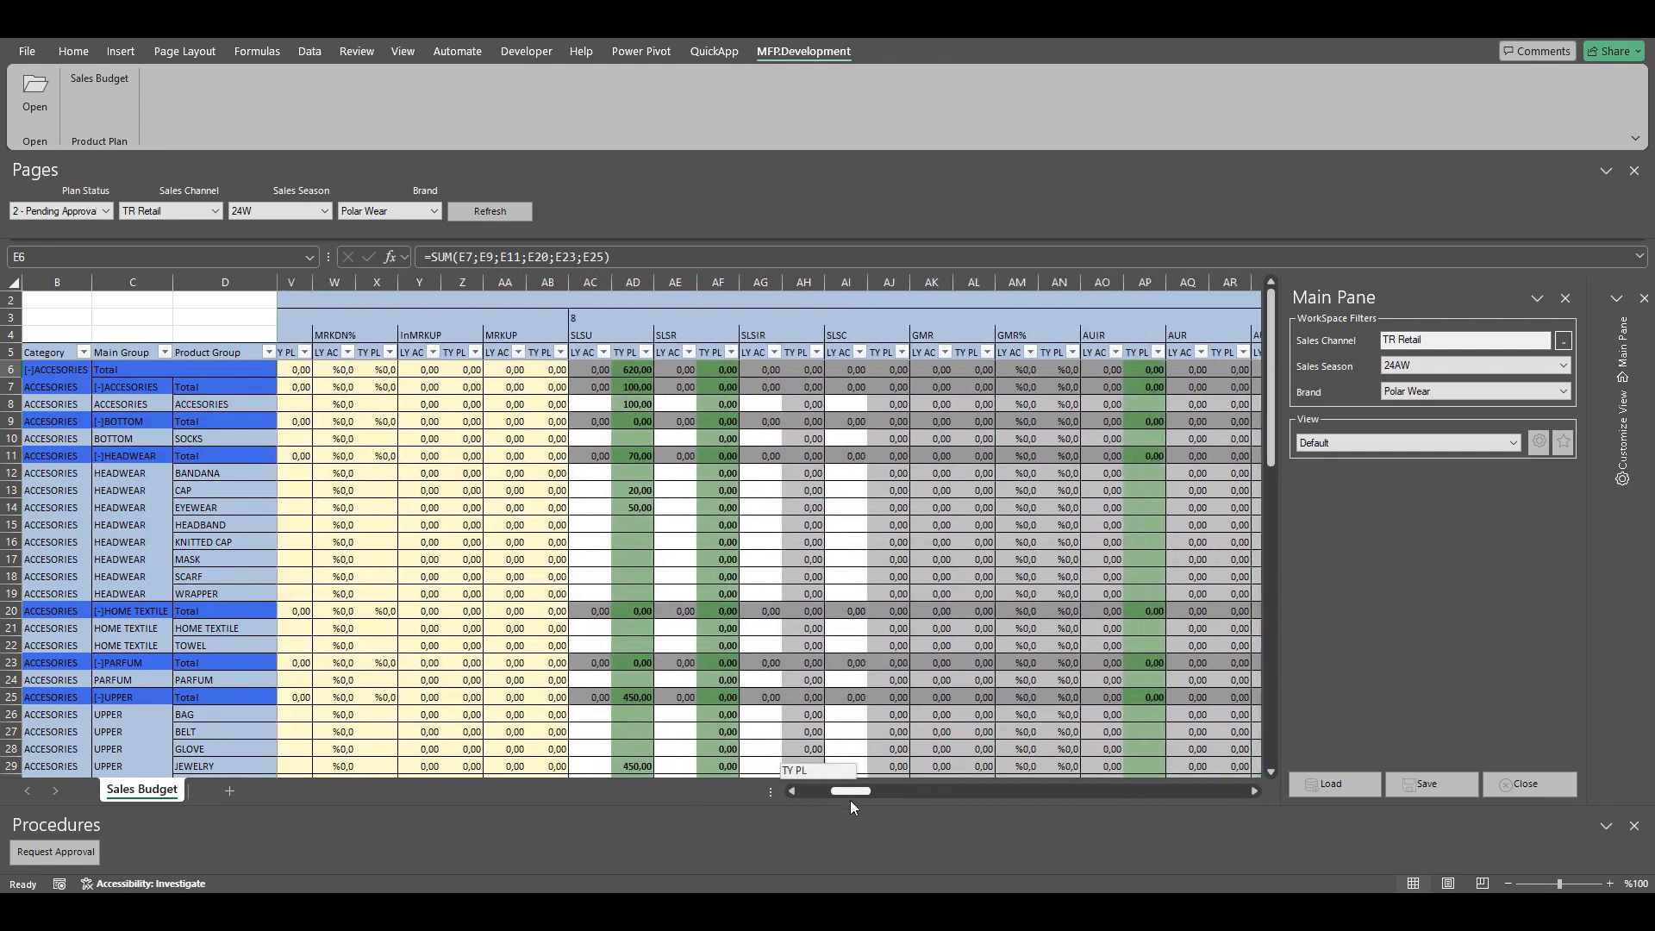
left_click(601, 520)
scroll(602, 534, "down", 17)
left_click(636, 540)
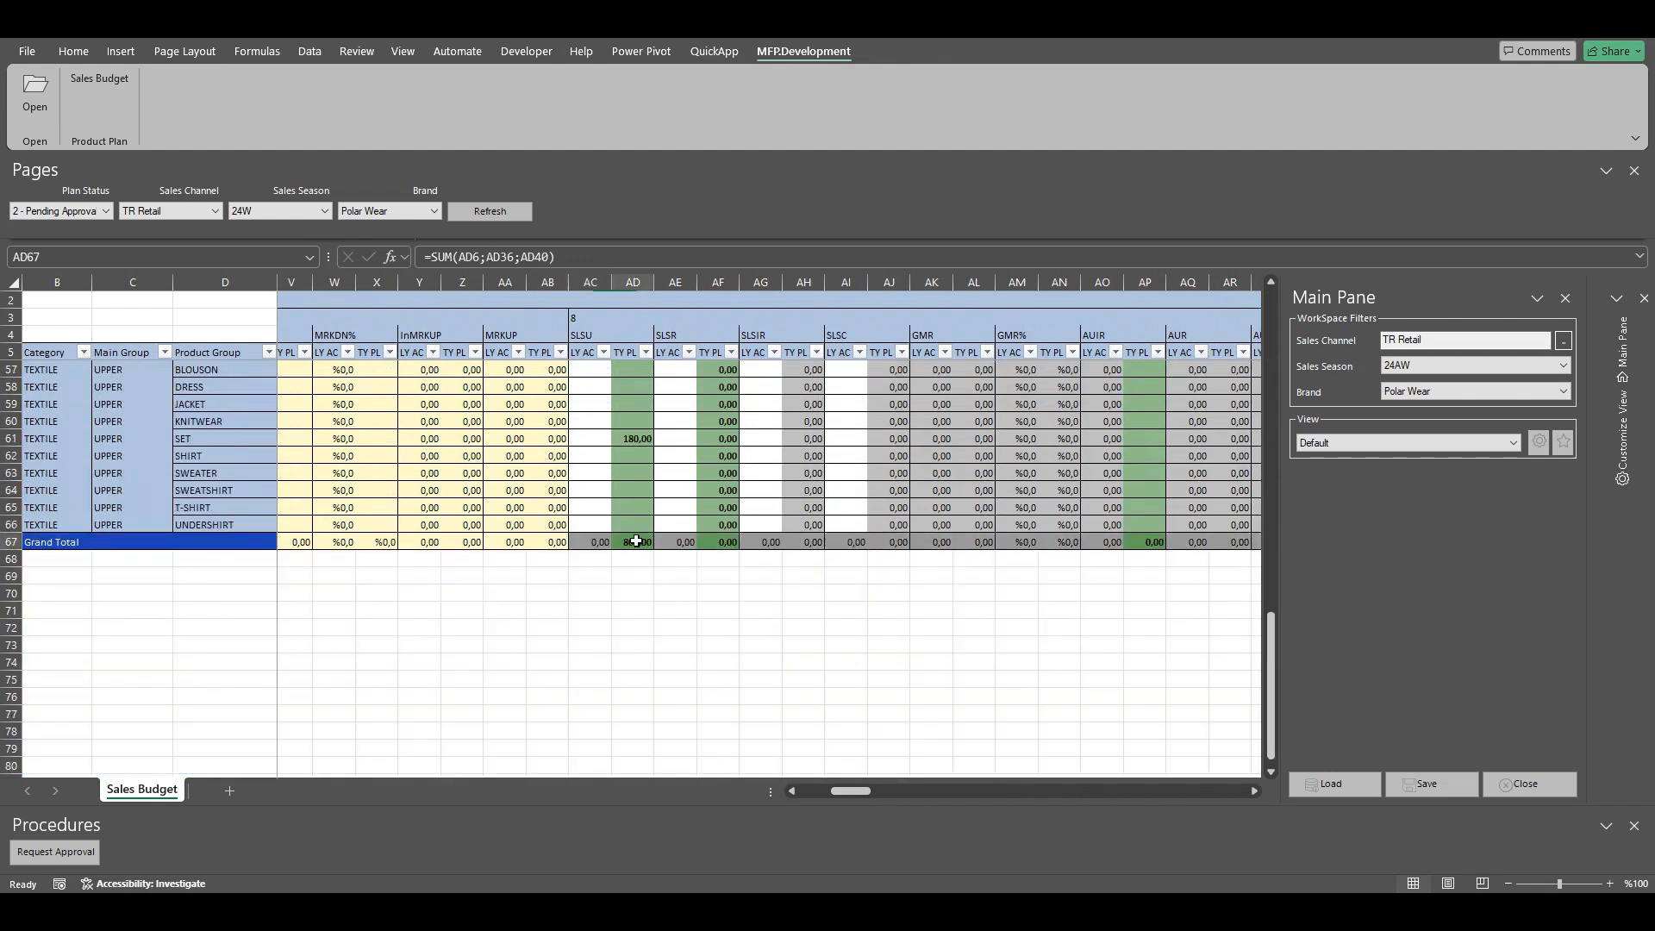
Step: Close the Sales Budget workspace and open the SQL source text of the BrandLock pool
left_click(1541, 783)
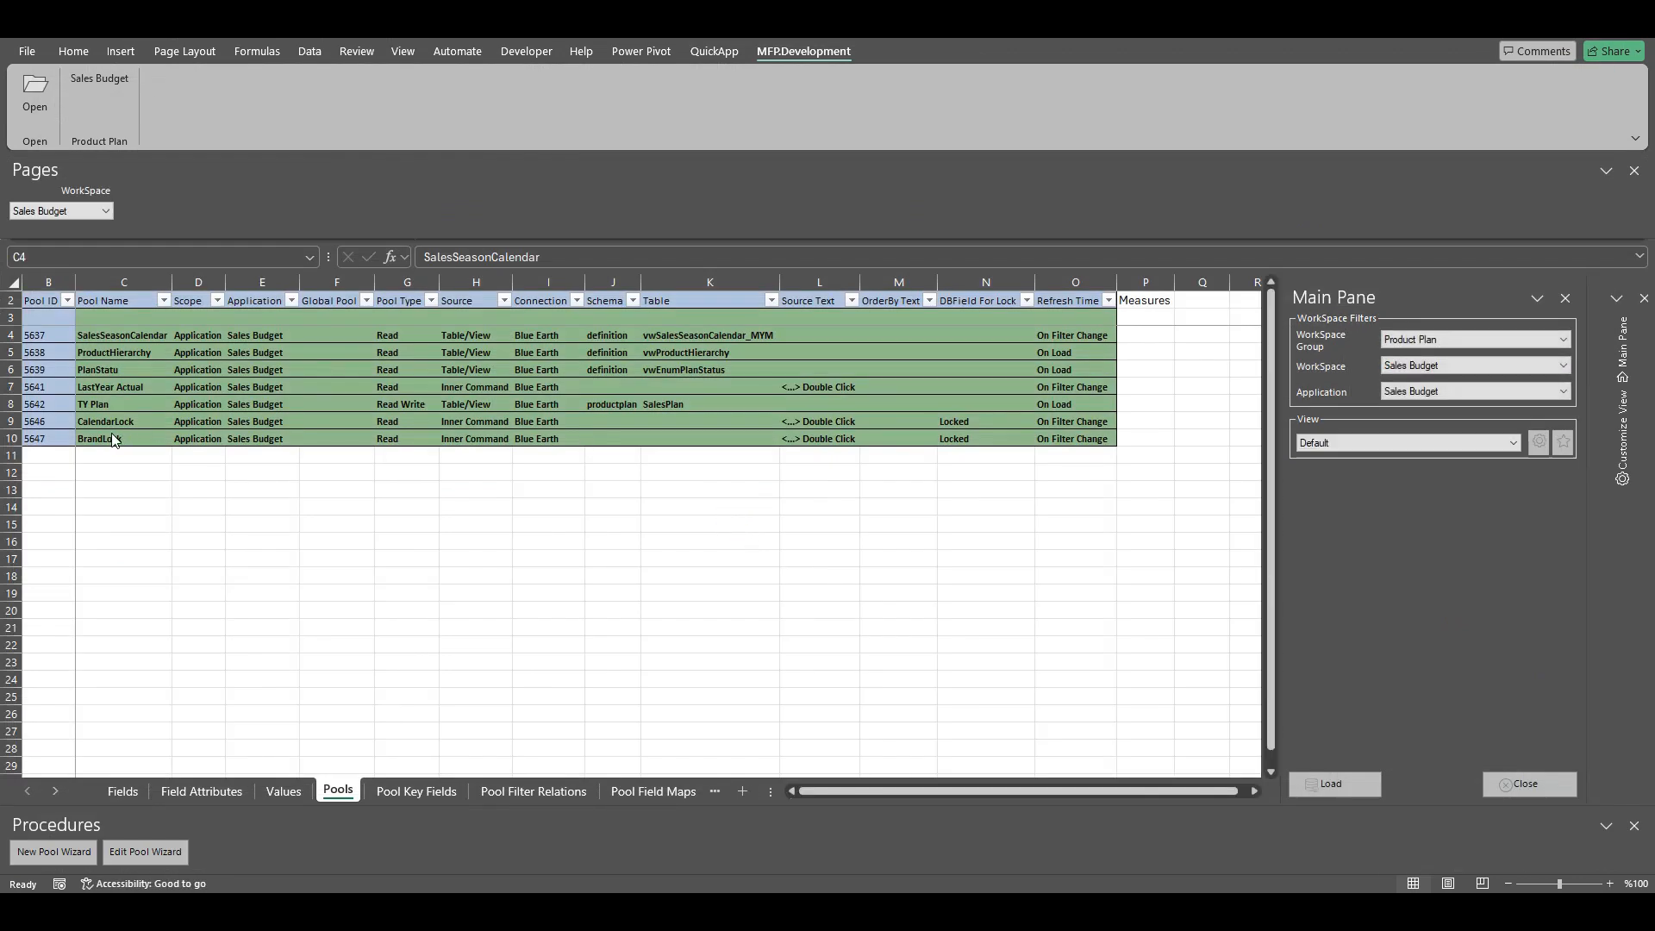
left_click(115, 441)
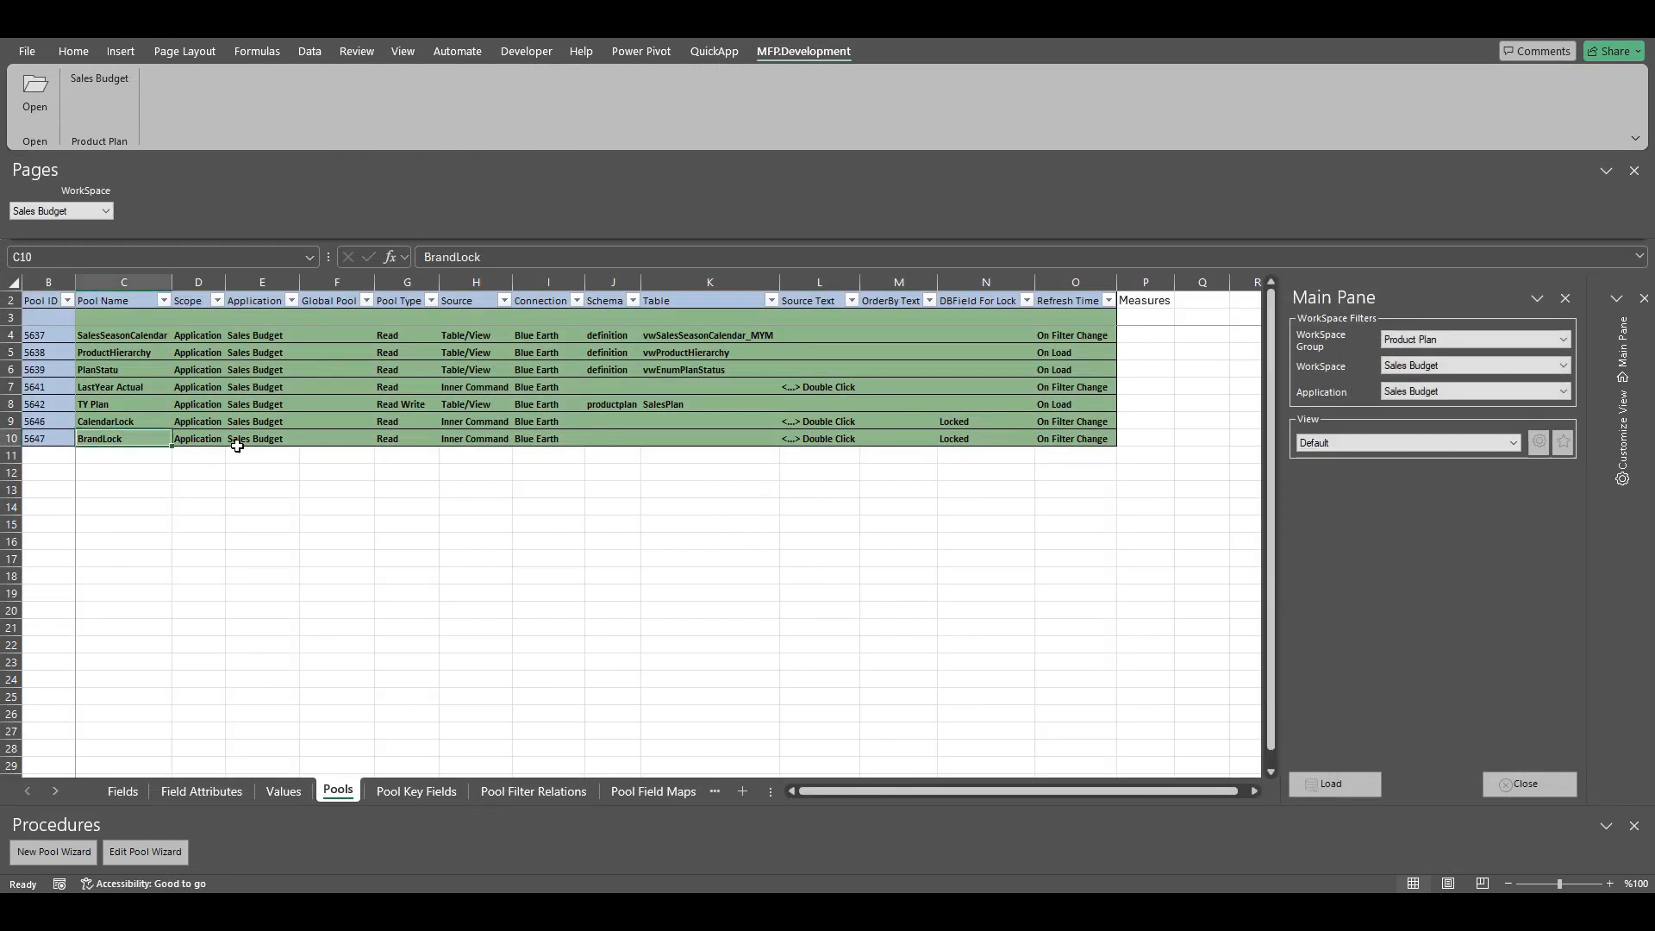
double_click(813, 438)
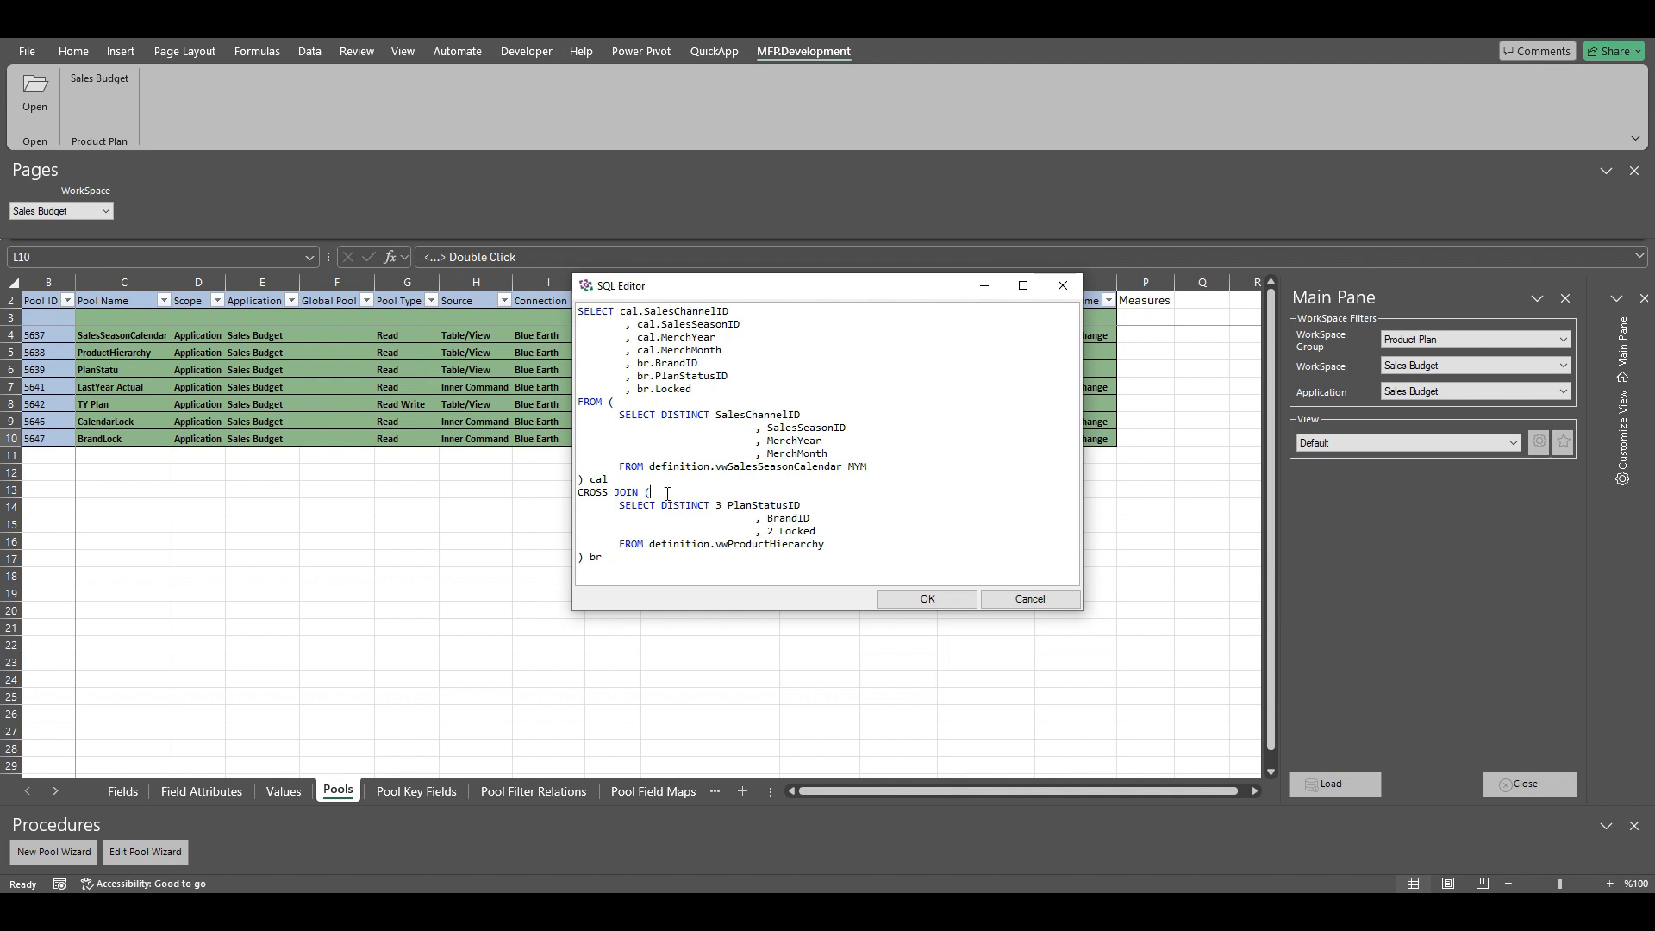
Step: Duplicate the SELECT DISTINCT block inside the BrandLock query's CROSS JOIN, joining the copy with UNION ALL
left_click_drag(667, 494, 844, 543)
key("ctrl+c")
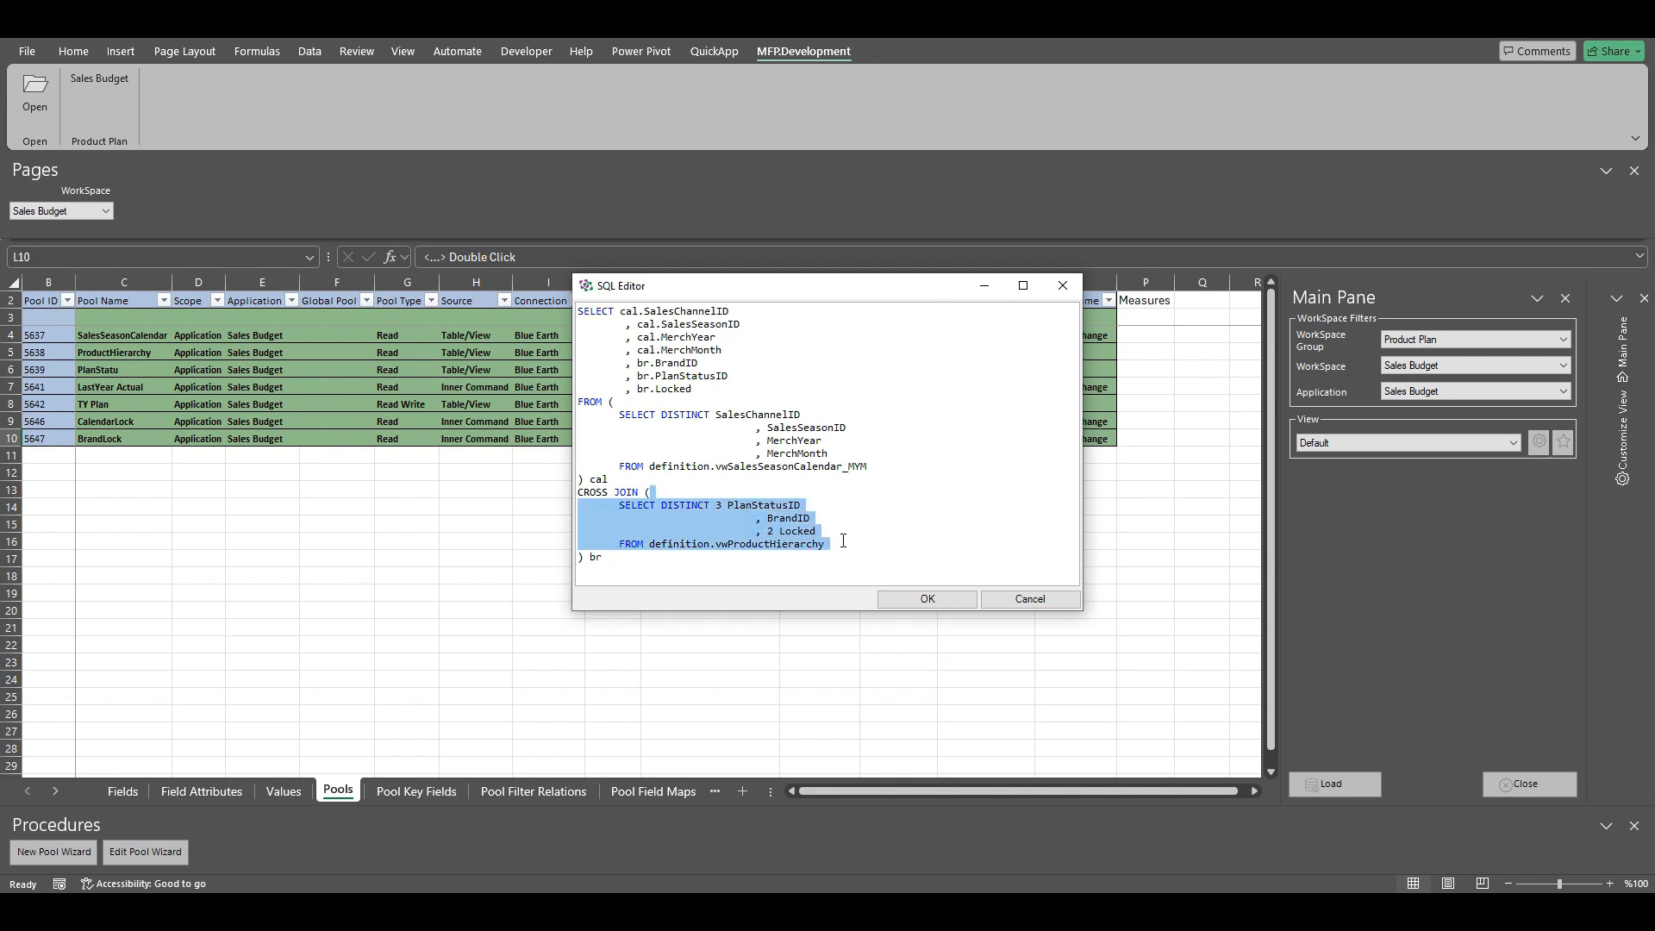
left_click(842, 542)
key("Return")
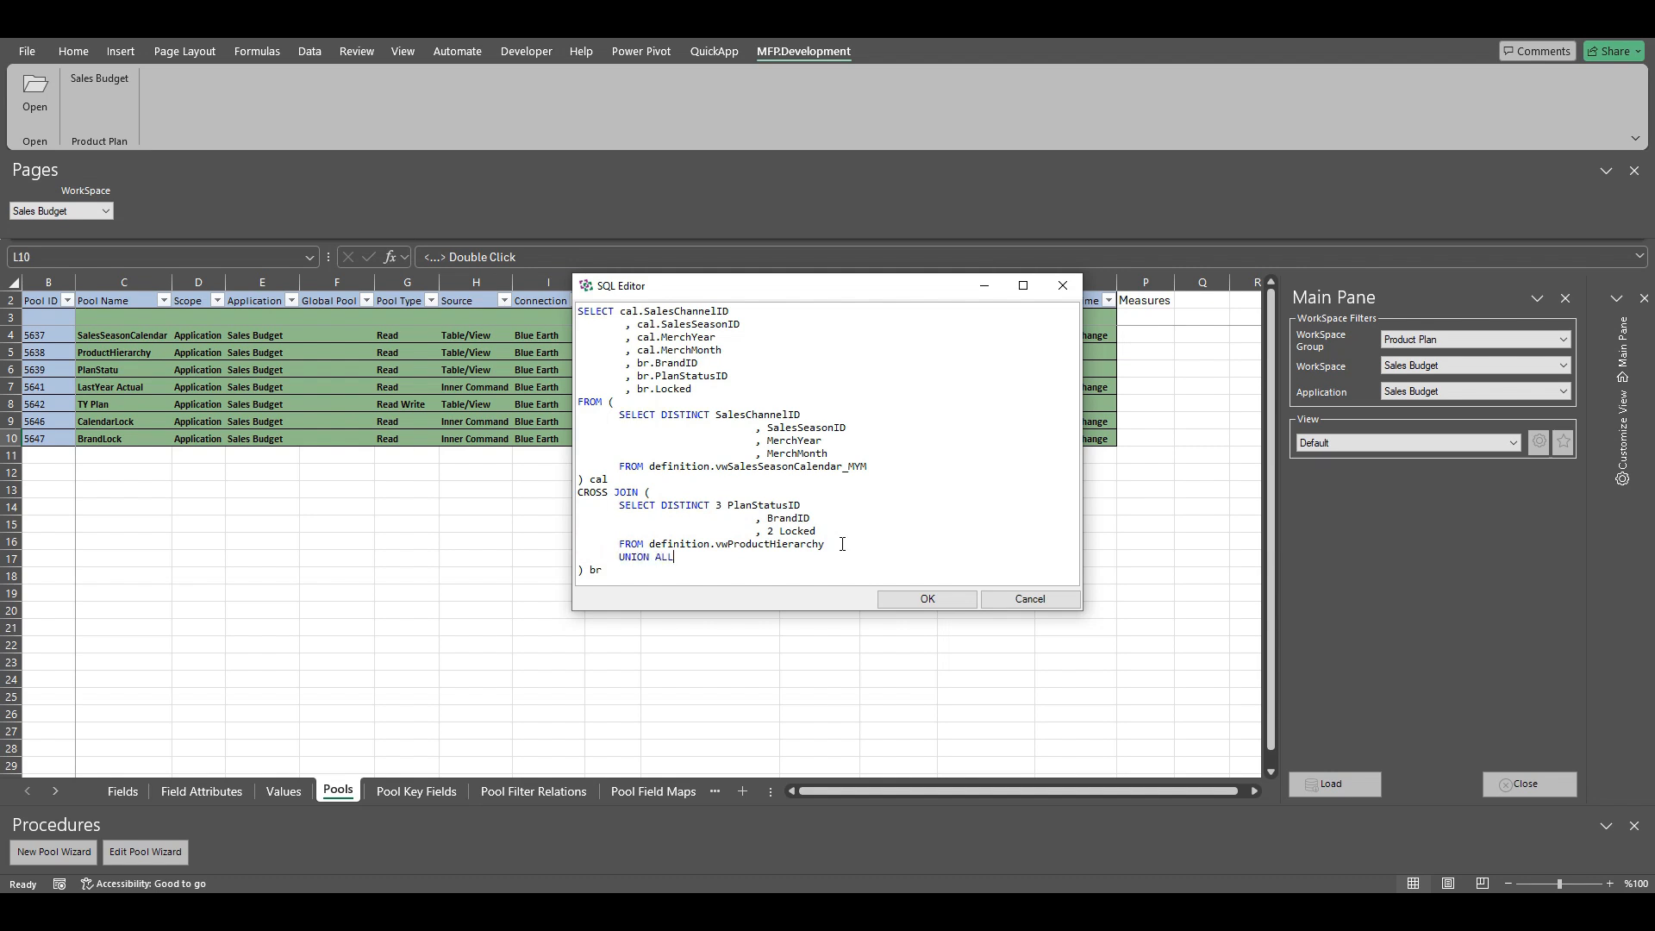
key("Return")
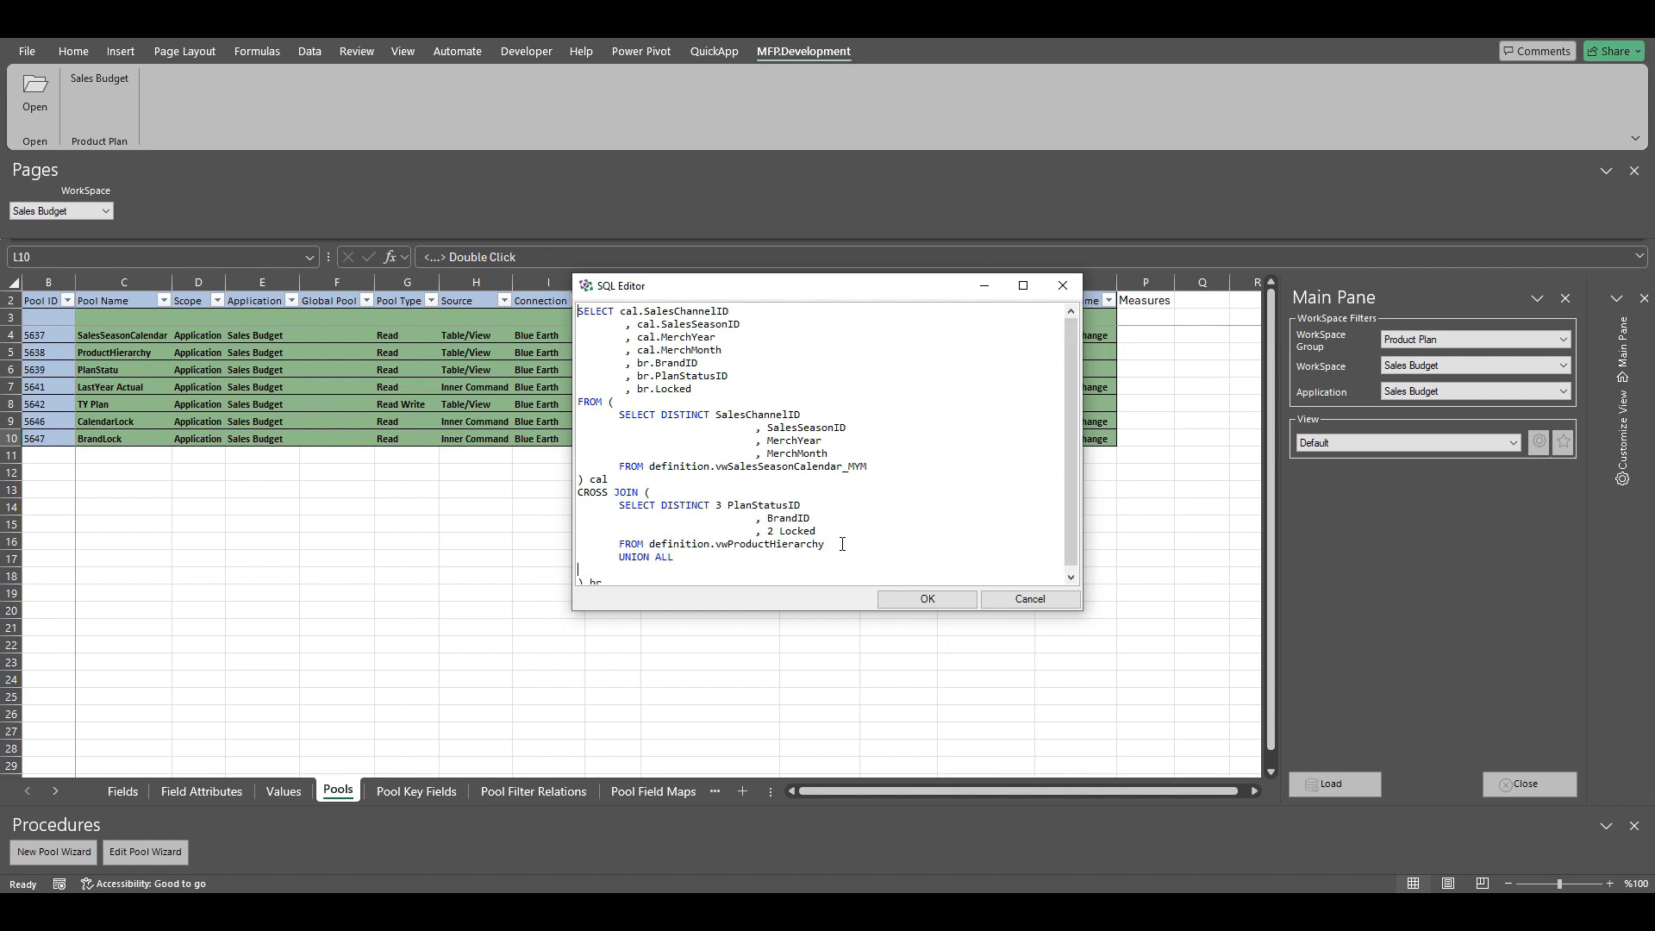
key("ctrl+v")
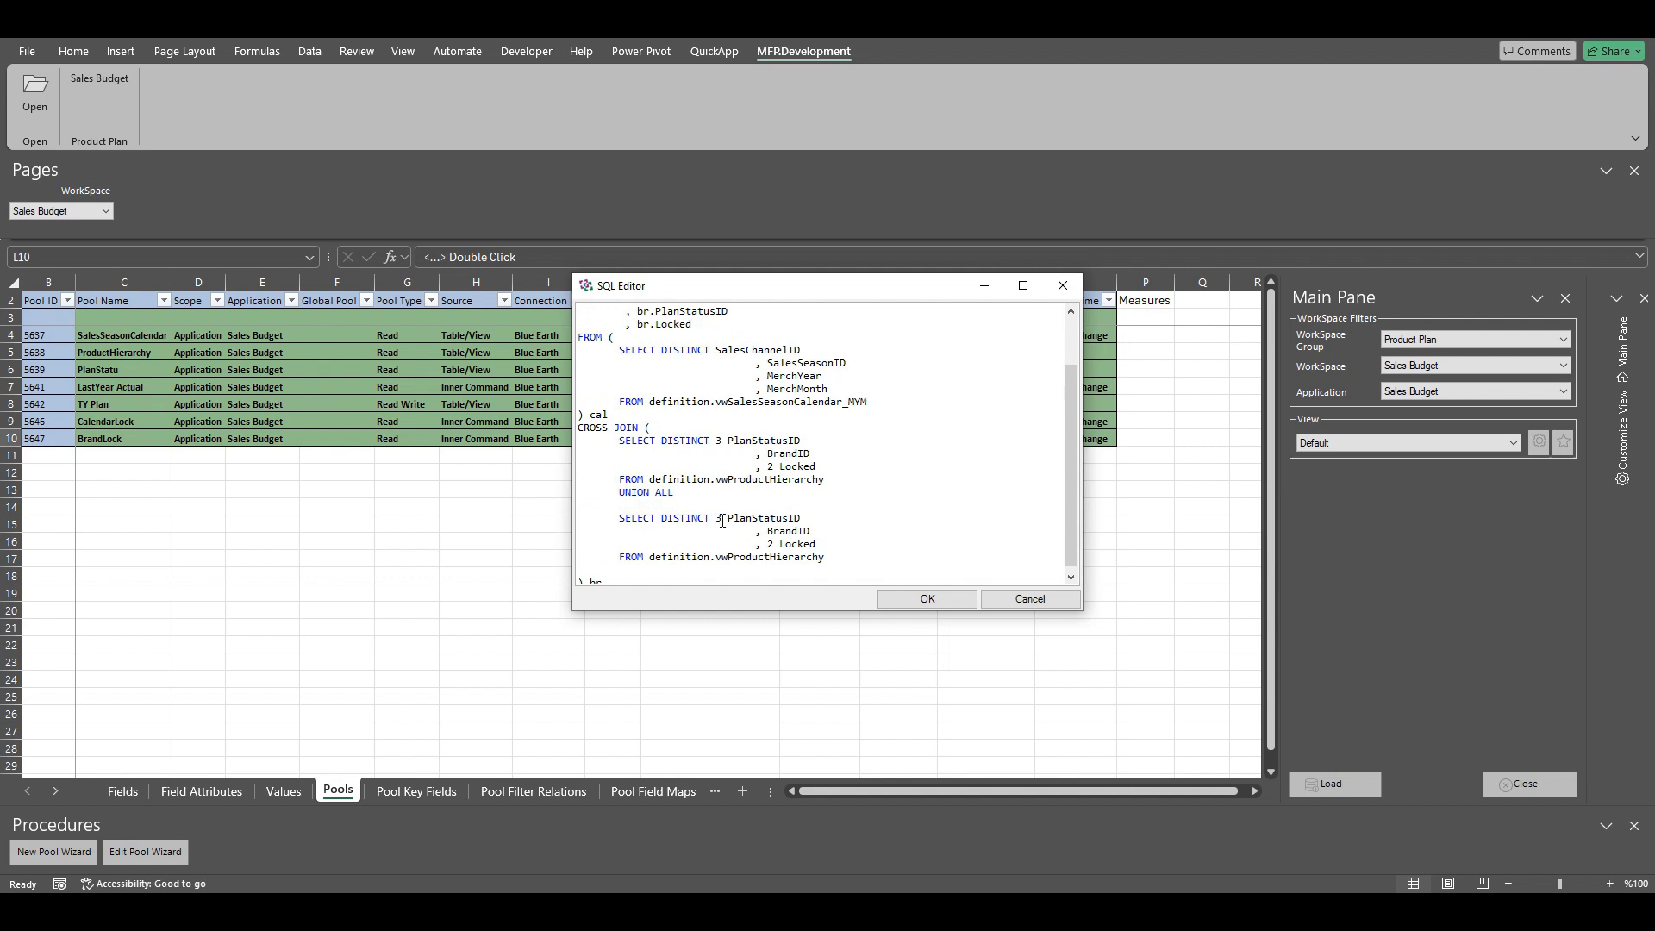
Step: Set PlanStatusID to 2 in the second SELECT of the BrandLock query and accept the edited SQL
key("BackSpace")
type("2")
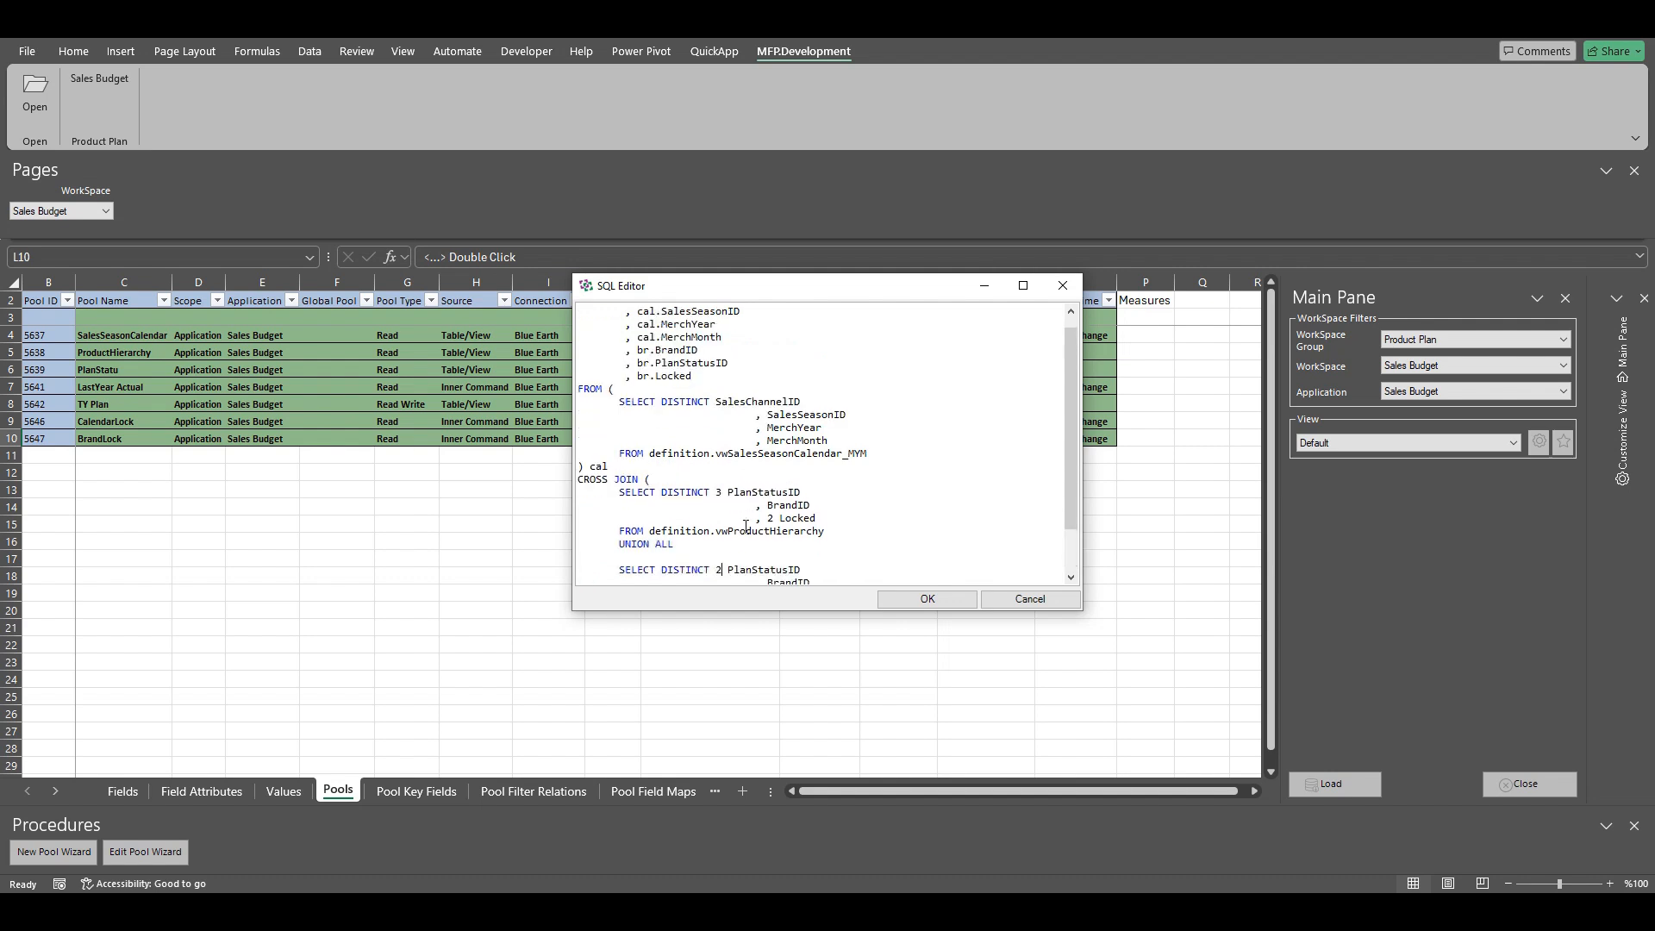
scroll(746, 526, "down", 2)
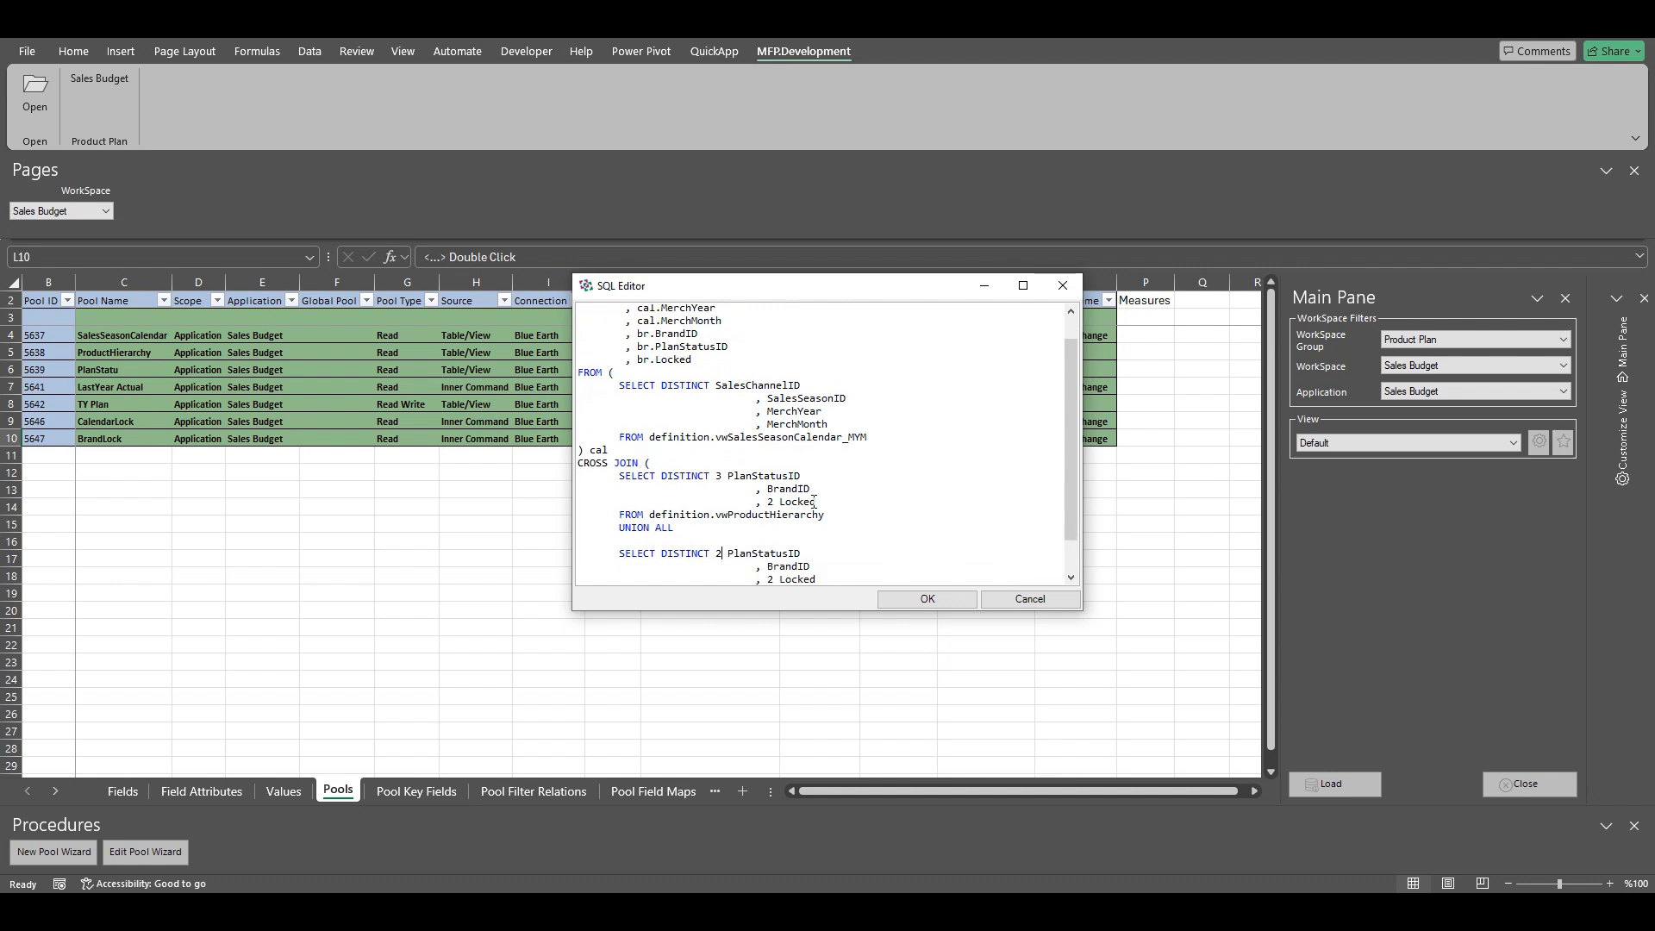
left_click(939, 603)
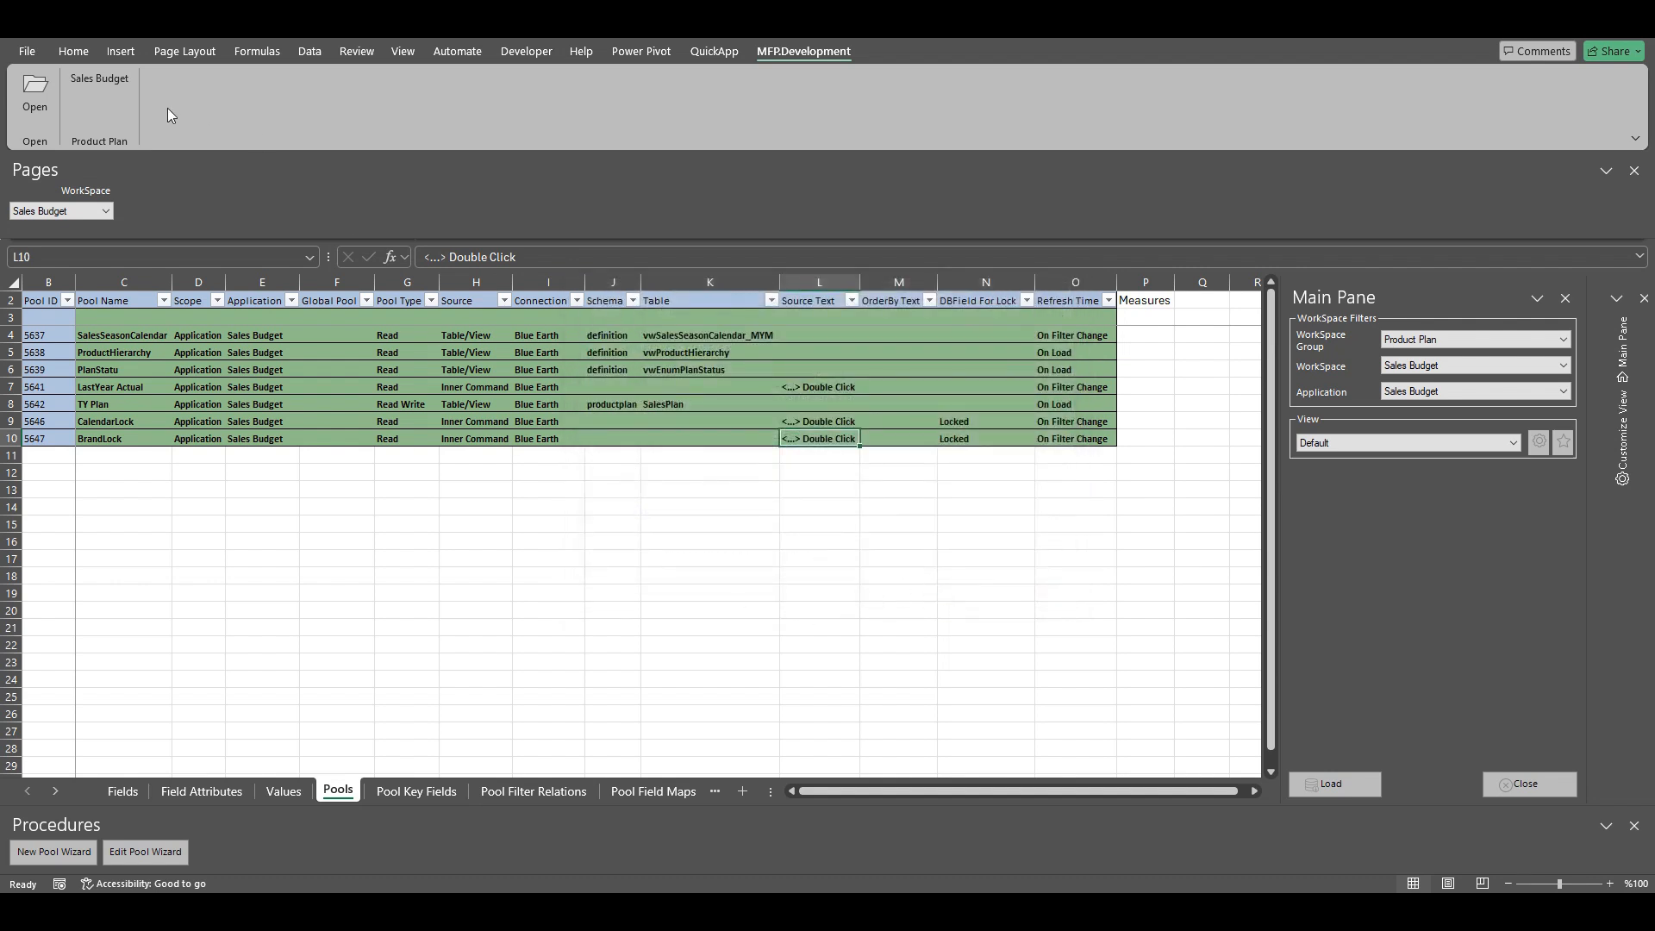
Step: Reopen the Sales Budget workspace and load it for TR Retail, 24AW and Polar Wear
left_click(103, 79)
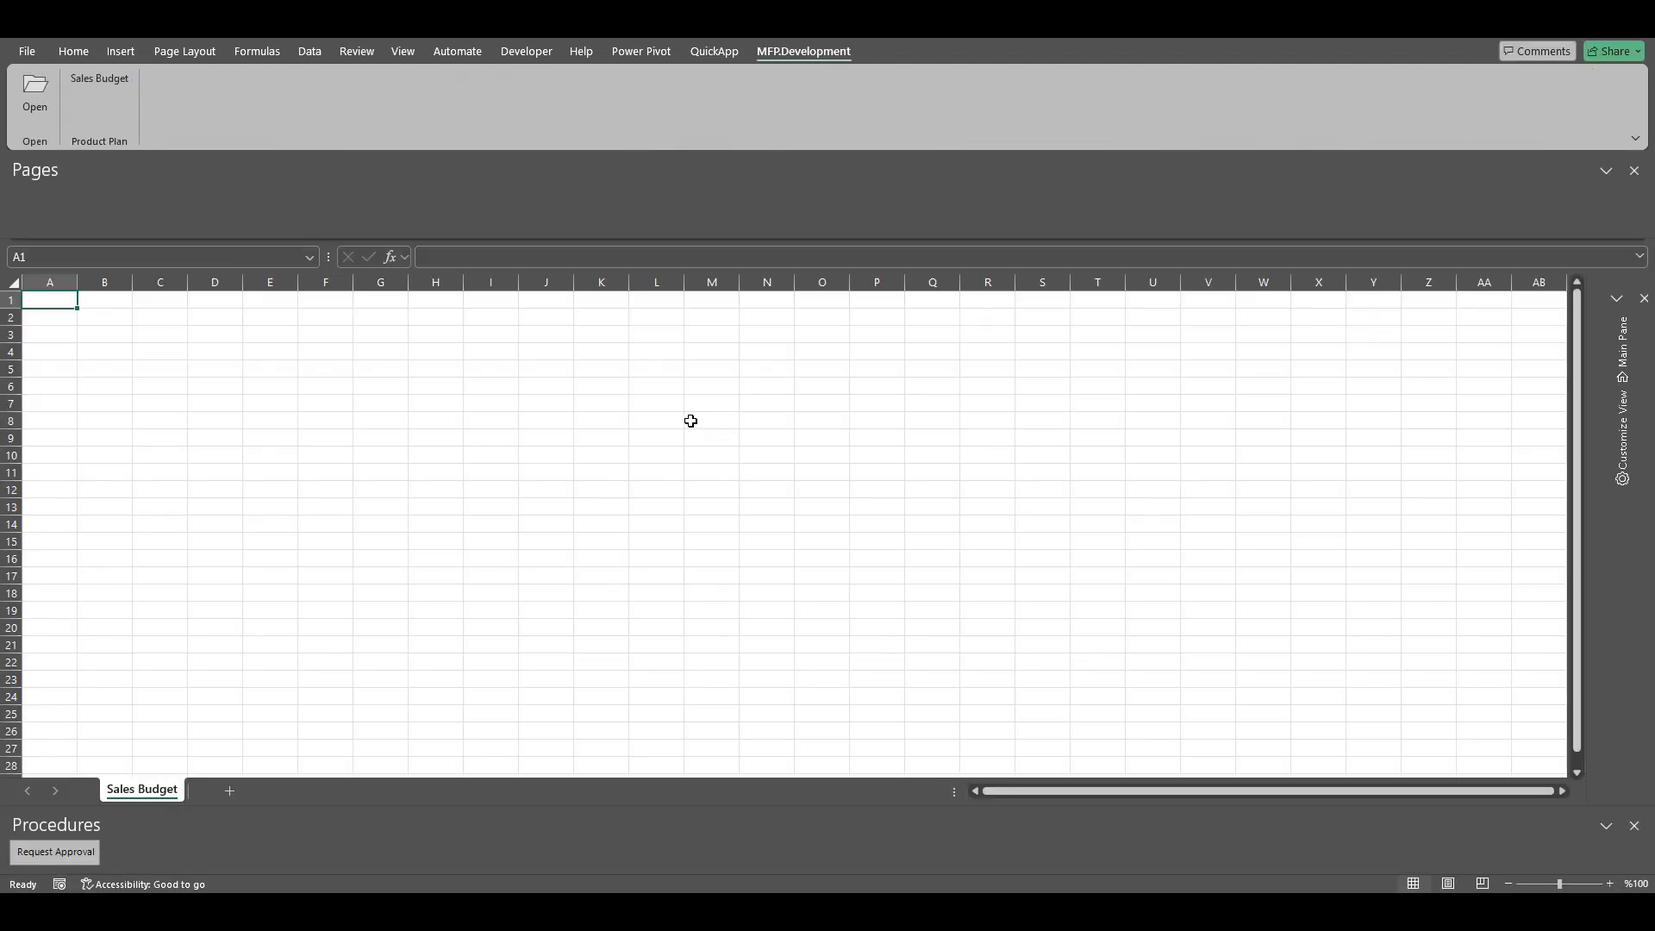
left_click(1633, 341)
left_click(1340, 785)
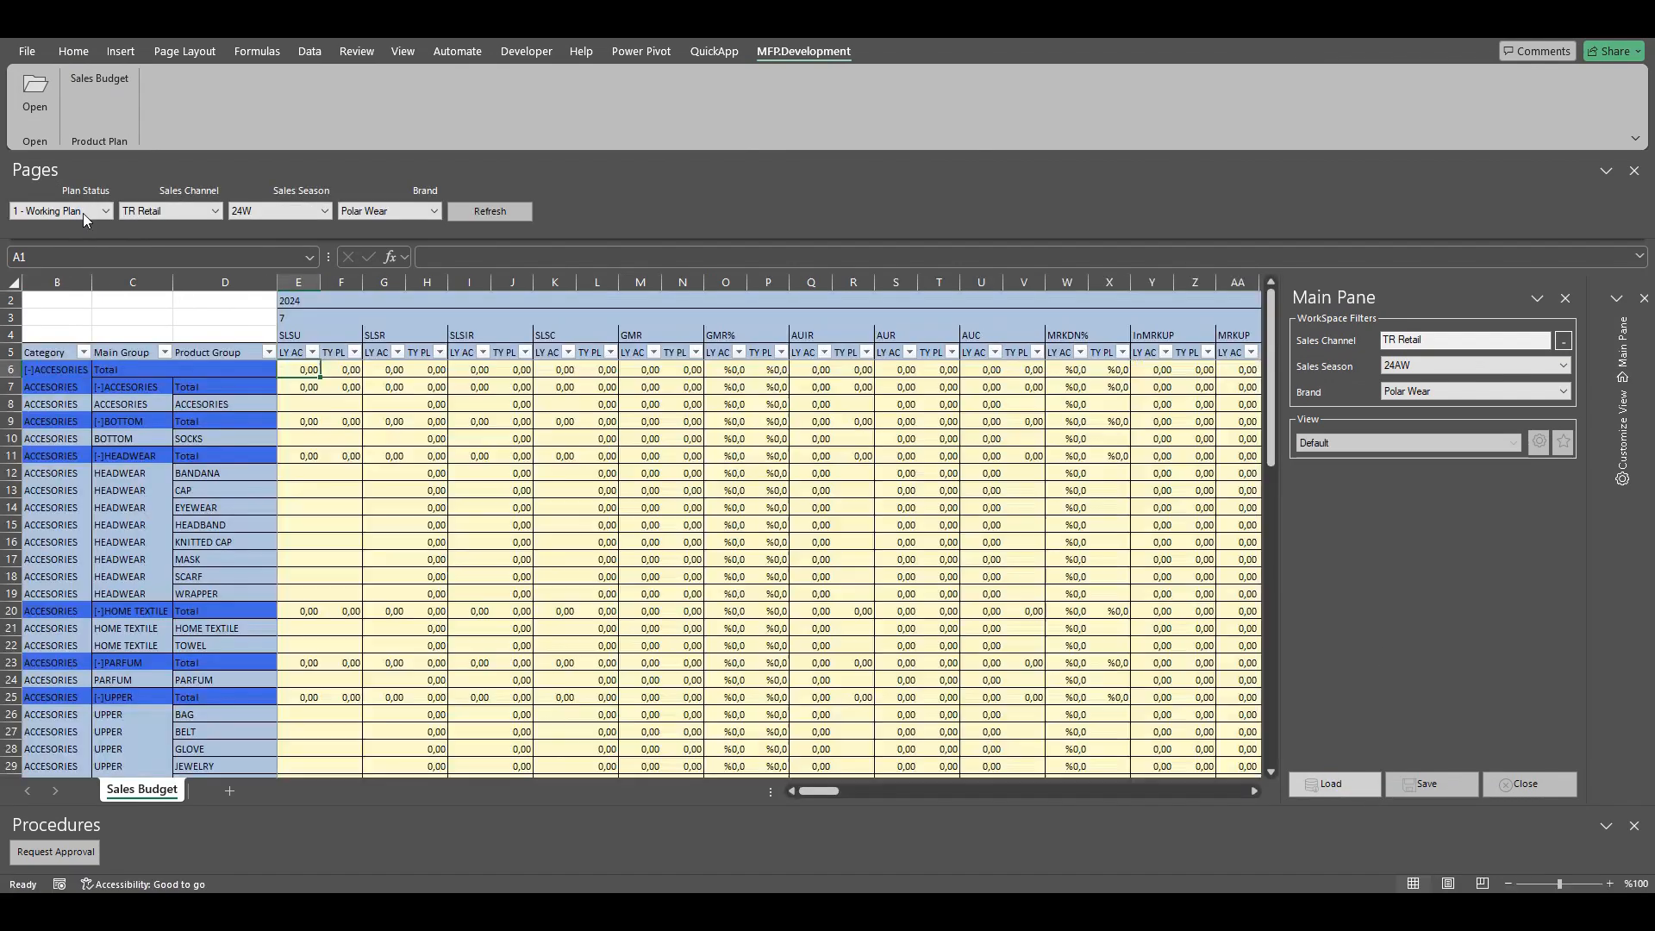
Step: Show the 2 - Pending Approval plan in the reloaded Sales Budget sheet
left_click(83, 214)
left_click(78, 238)
left_click(494, 215)
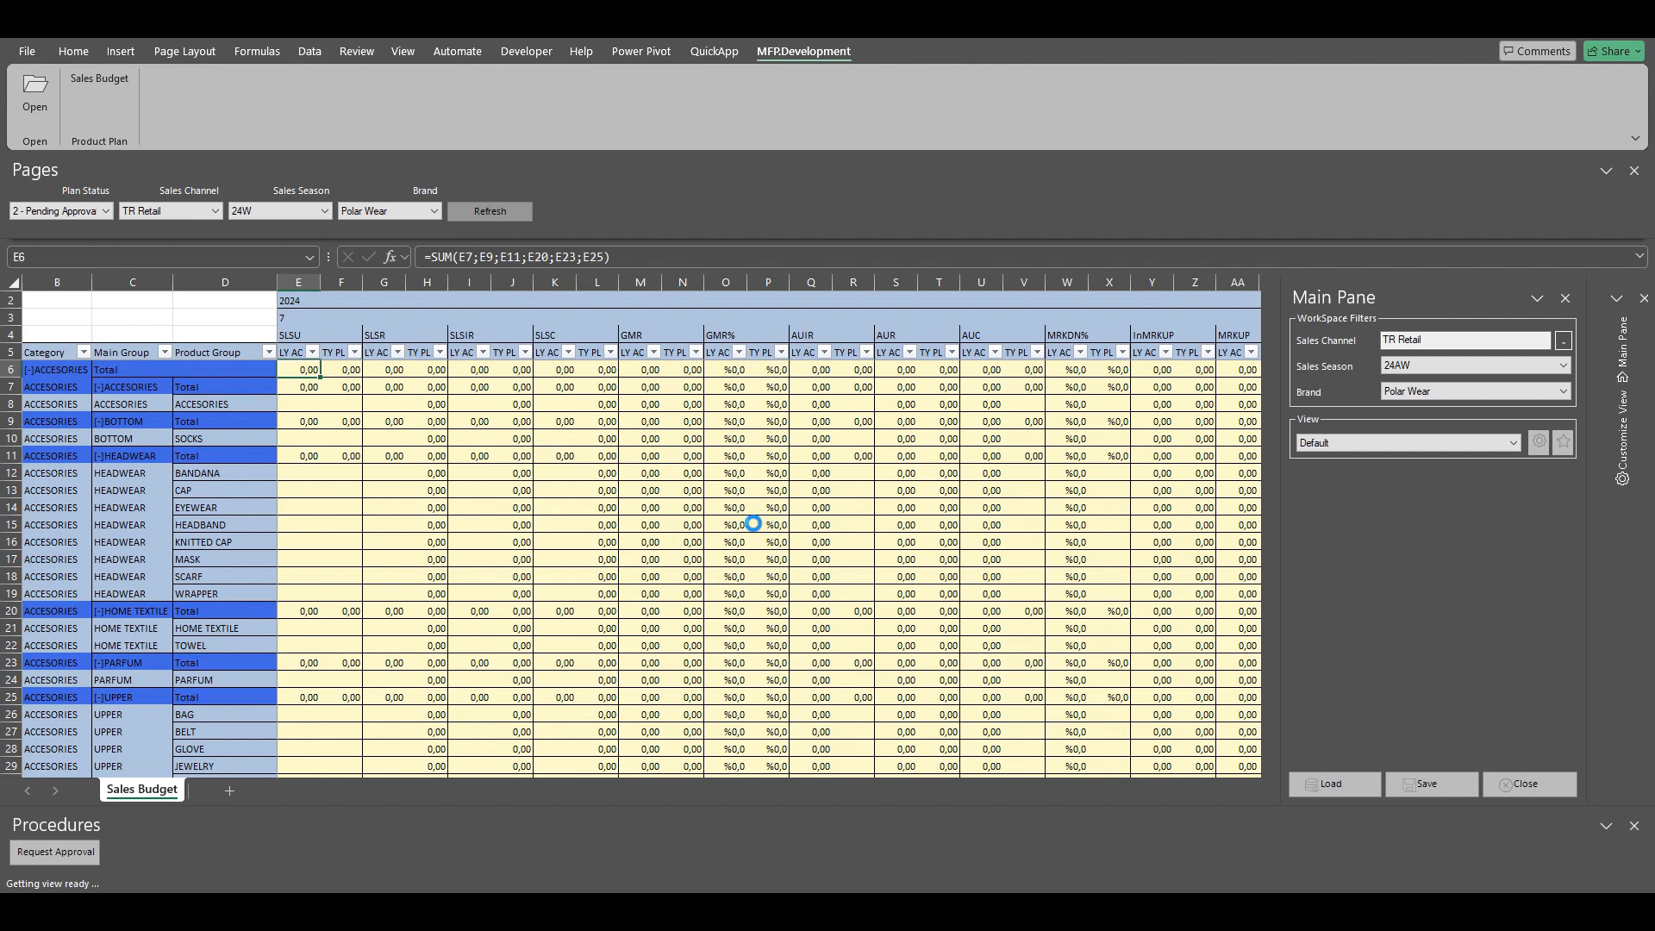
Step: Compare the pending plan's month 8 Grand Total row with the category and product group cells above it for locking
left_click_drag(818, 791, 853, 795)
scroll(556, 510, "down", 17)
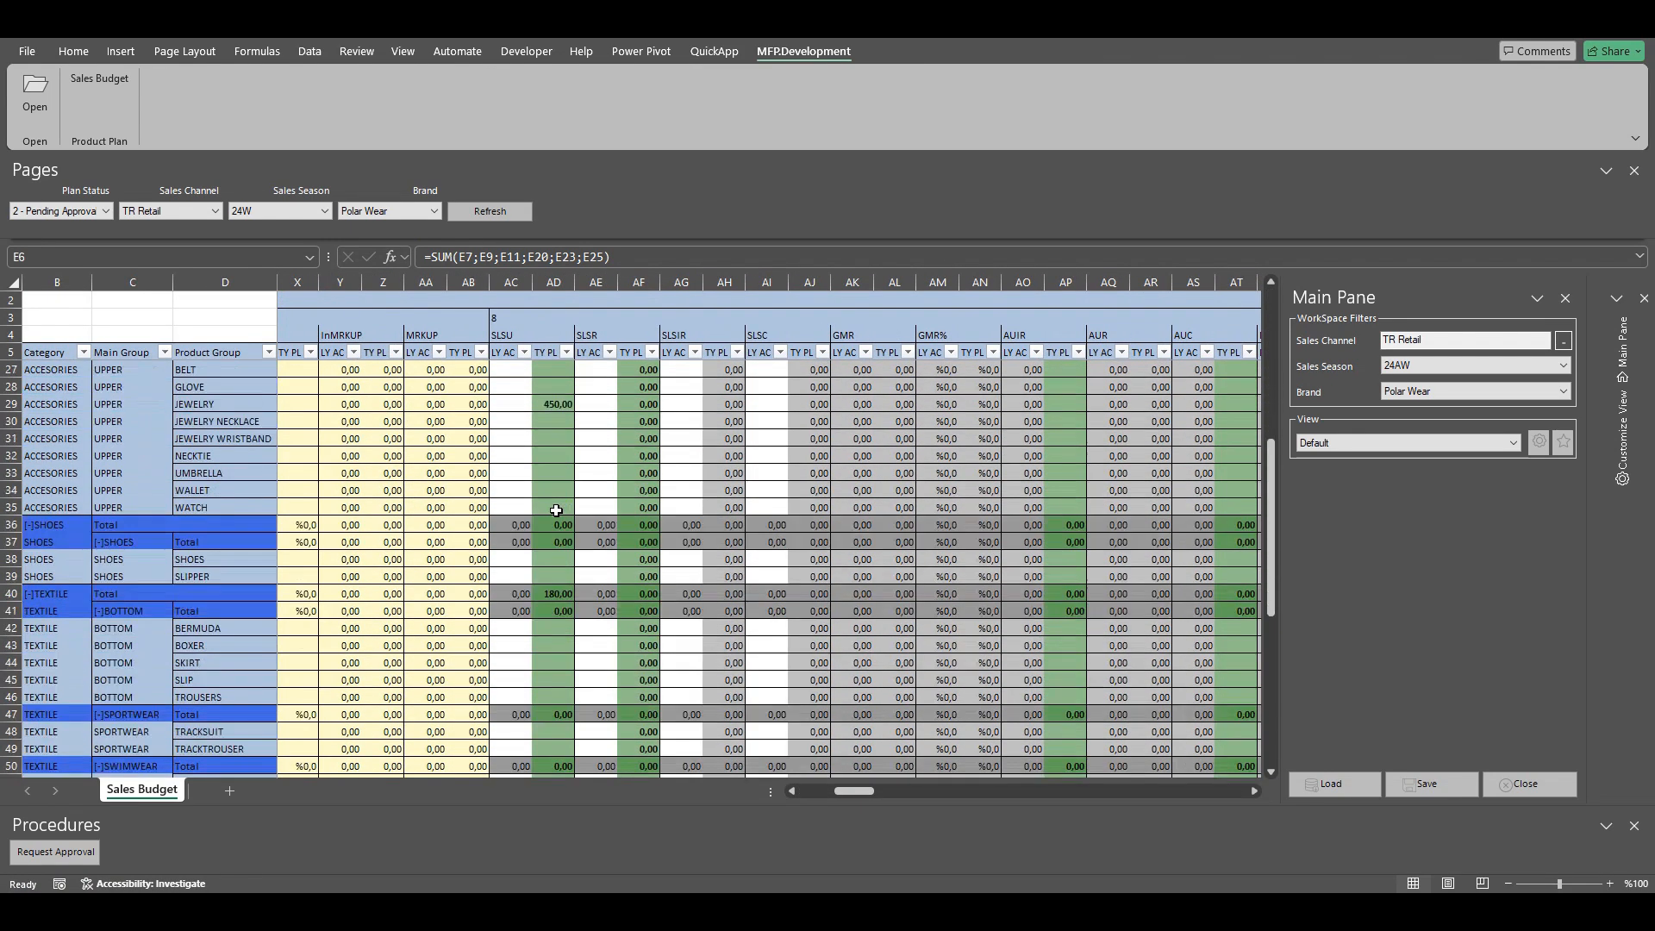
left_click(564, 542)
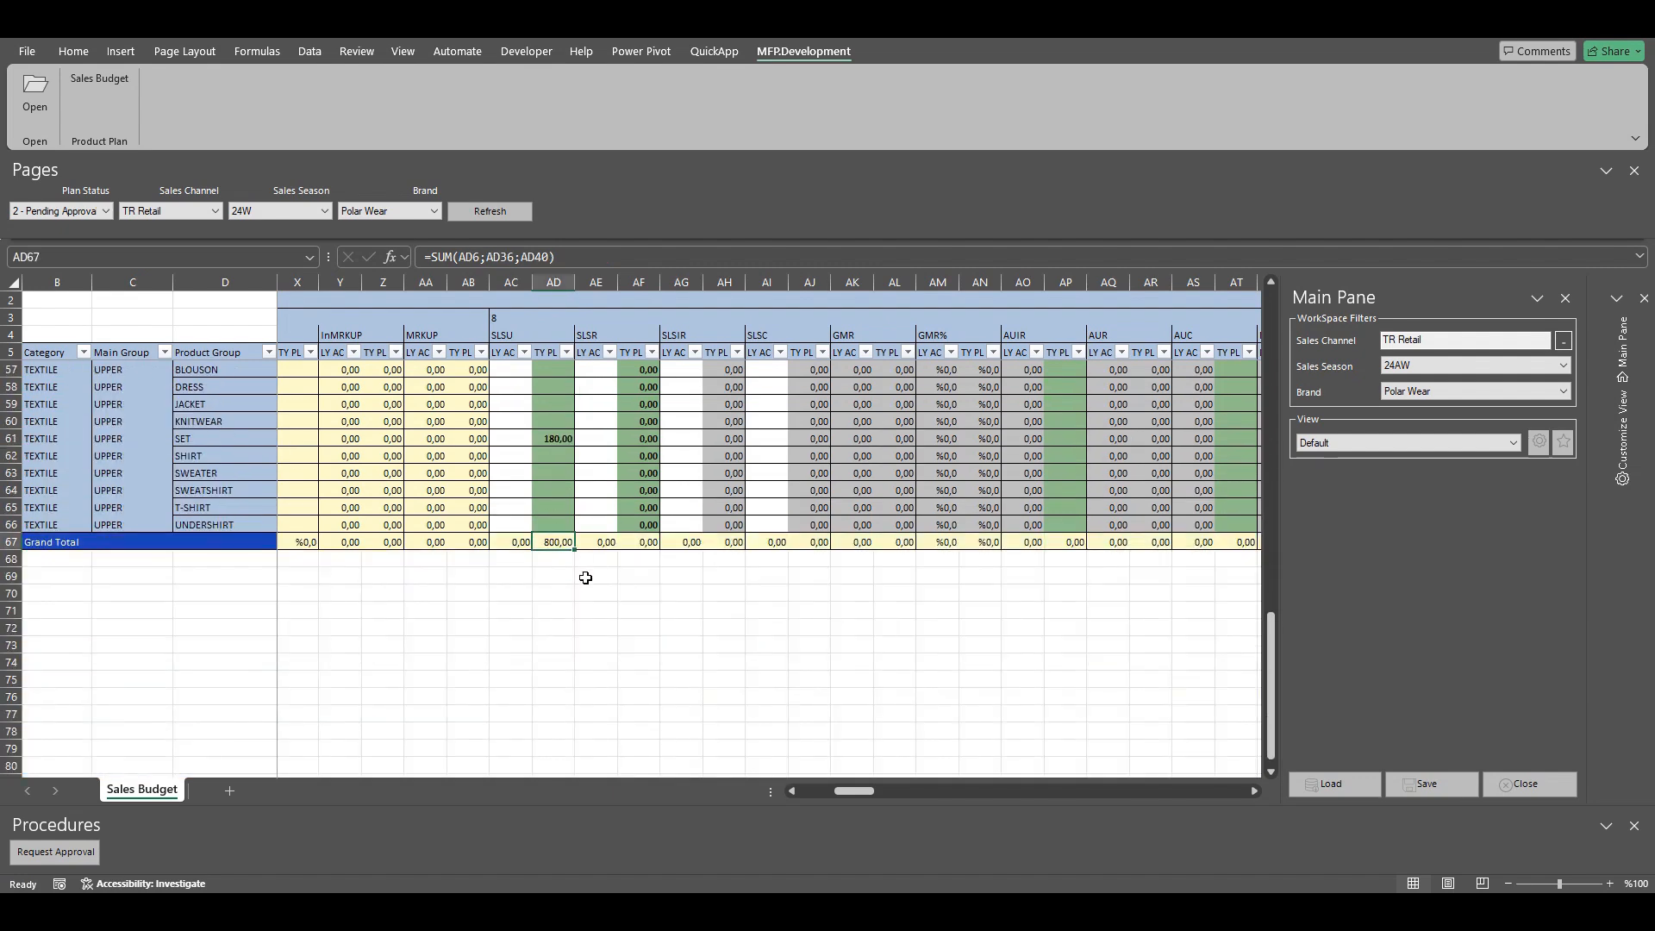
scroll(583, 579, "up", 11)
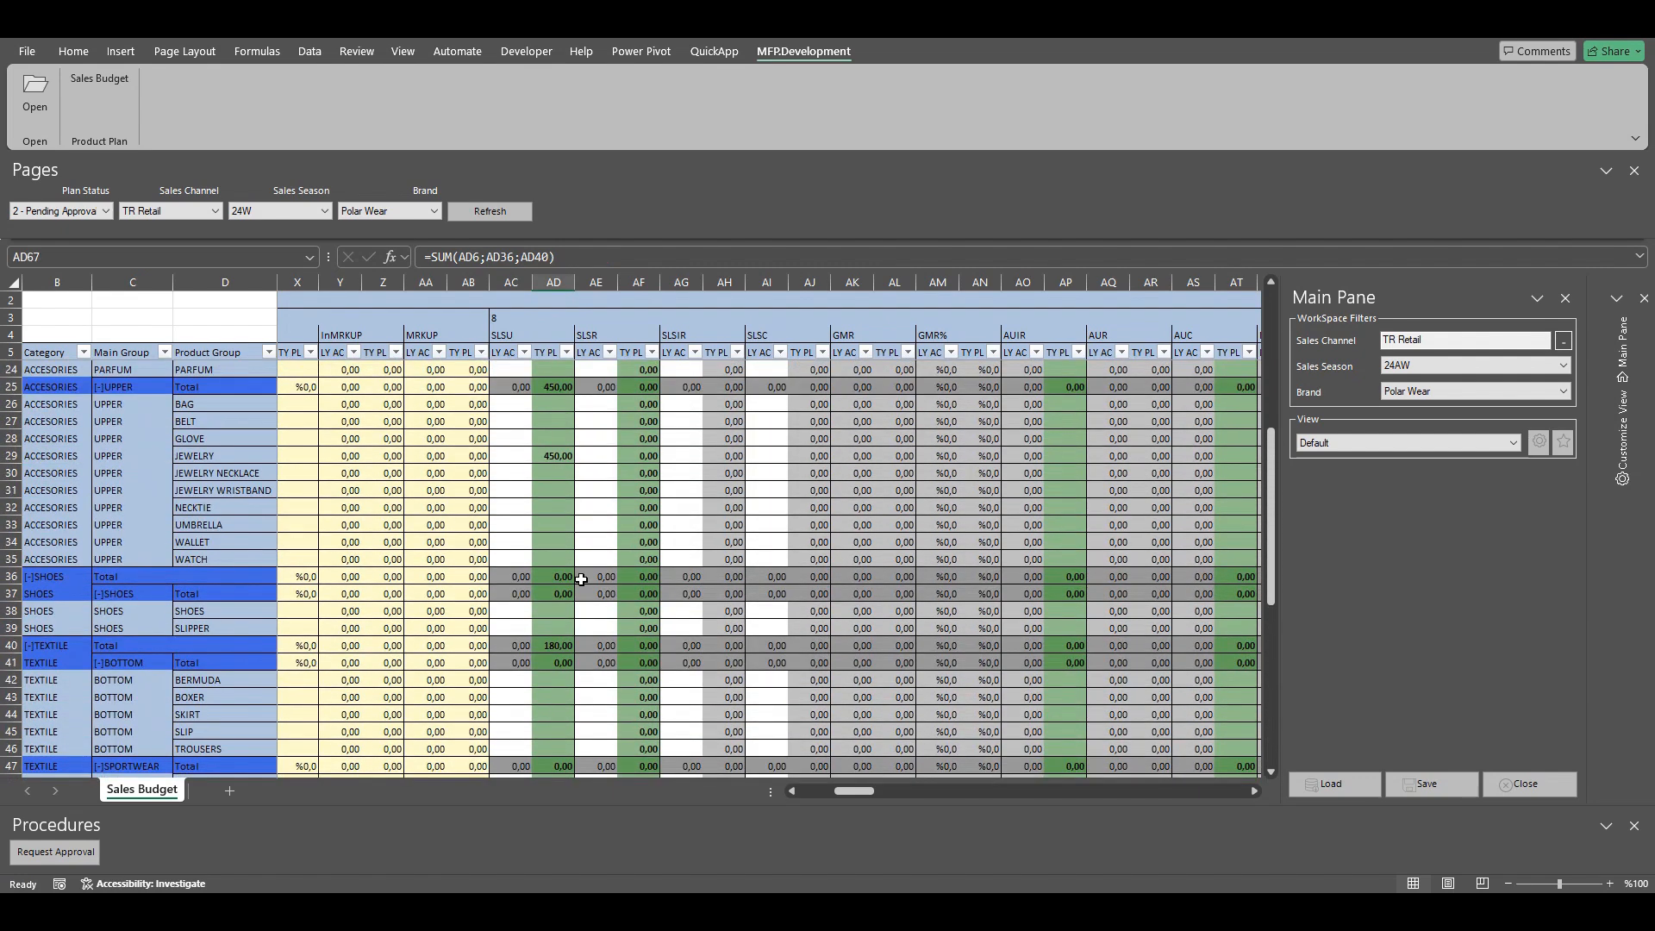
scroll(548, 504, "down", 9)
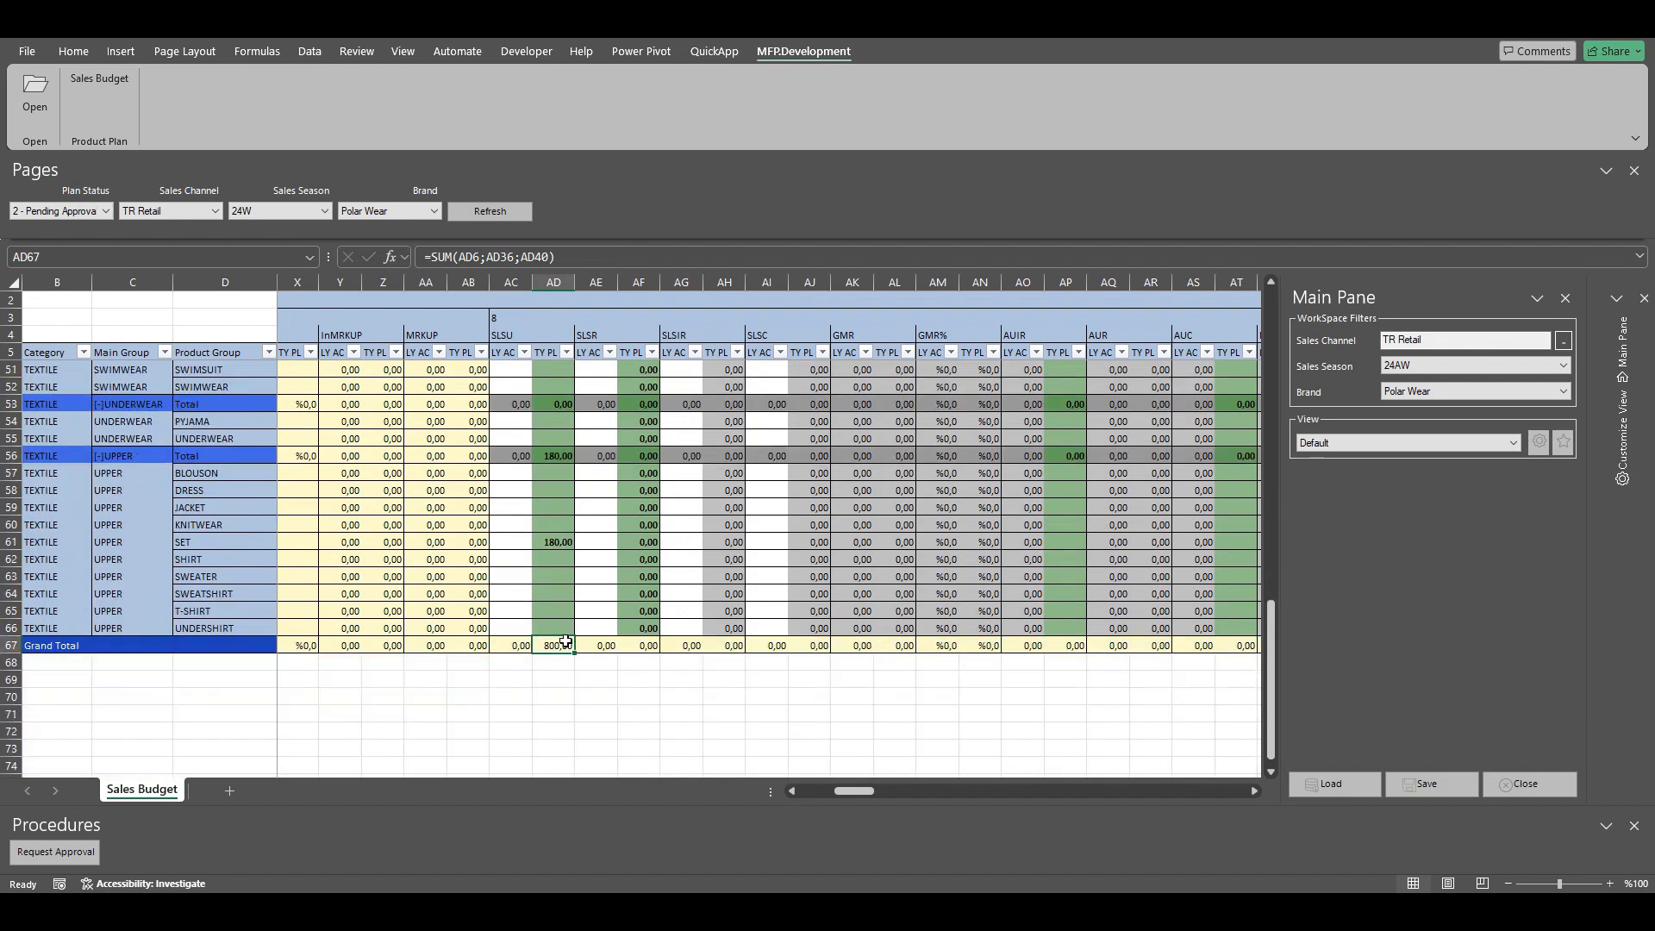
scroll(488, 517, "up", 4)
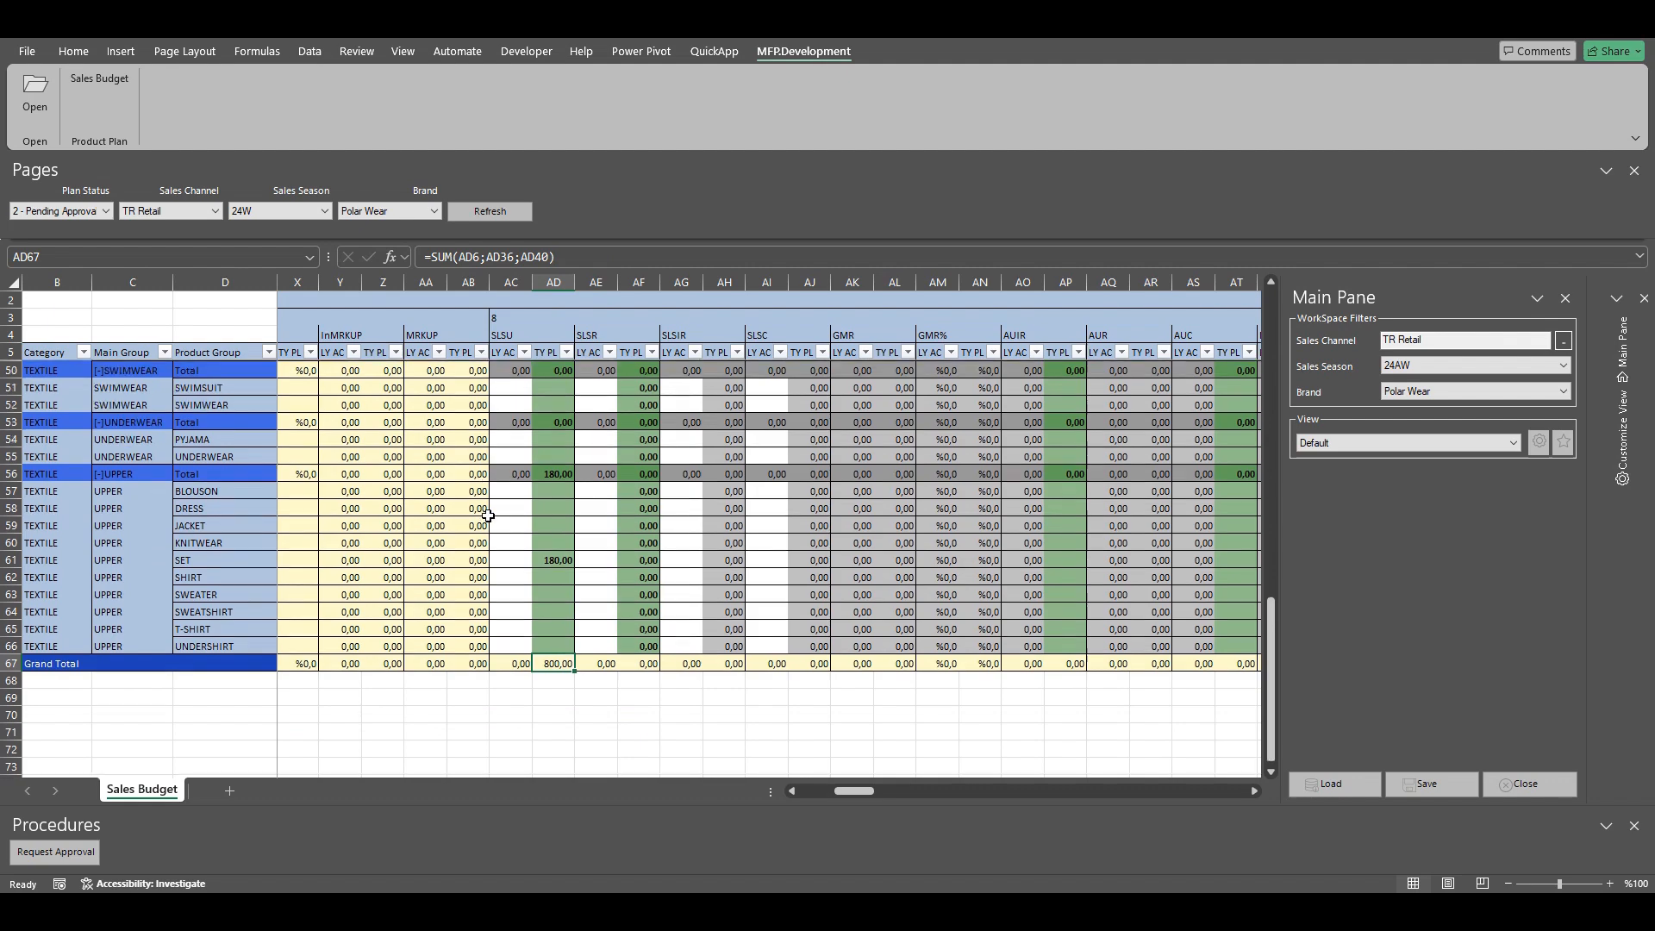
scroll(488, 514, "up", 11)
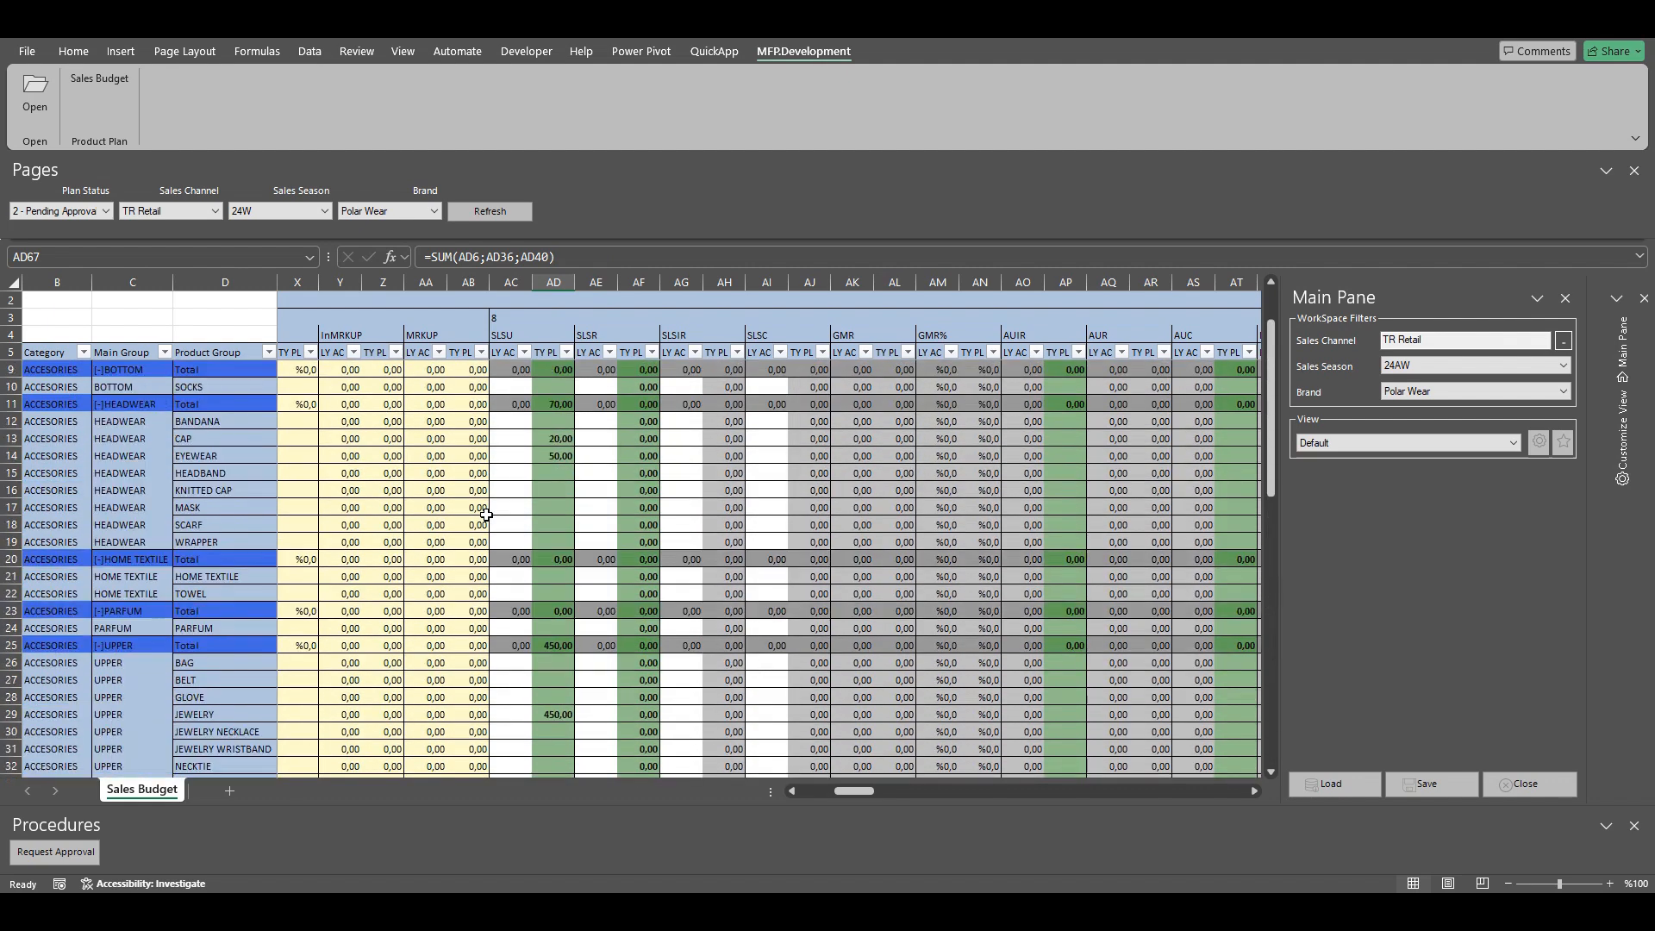
Step: Try to set CAP's month 8 SLSU TY Plan value to 100 in the pending plan, and close the Sales Budget workspace
left_click(554, 490)
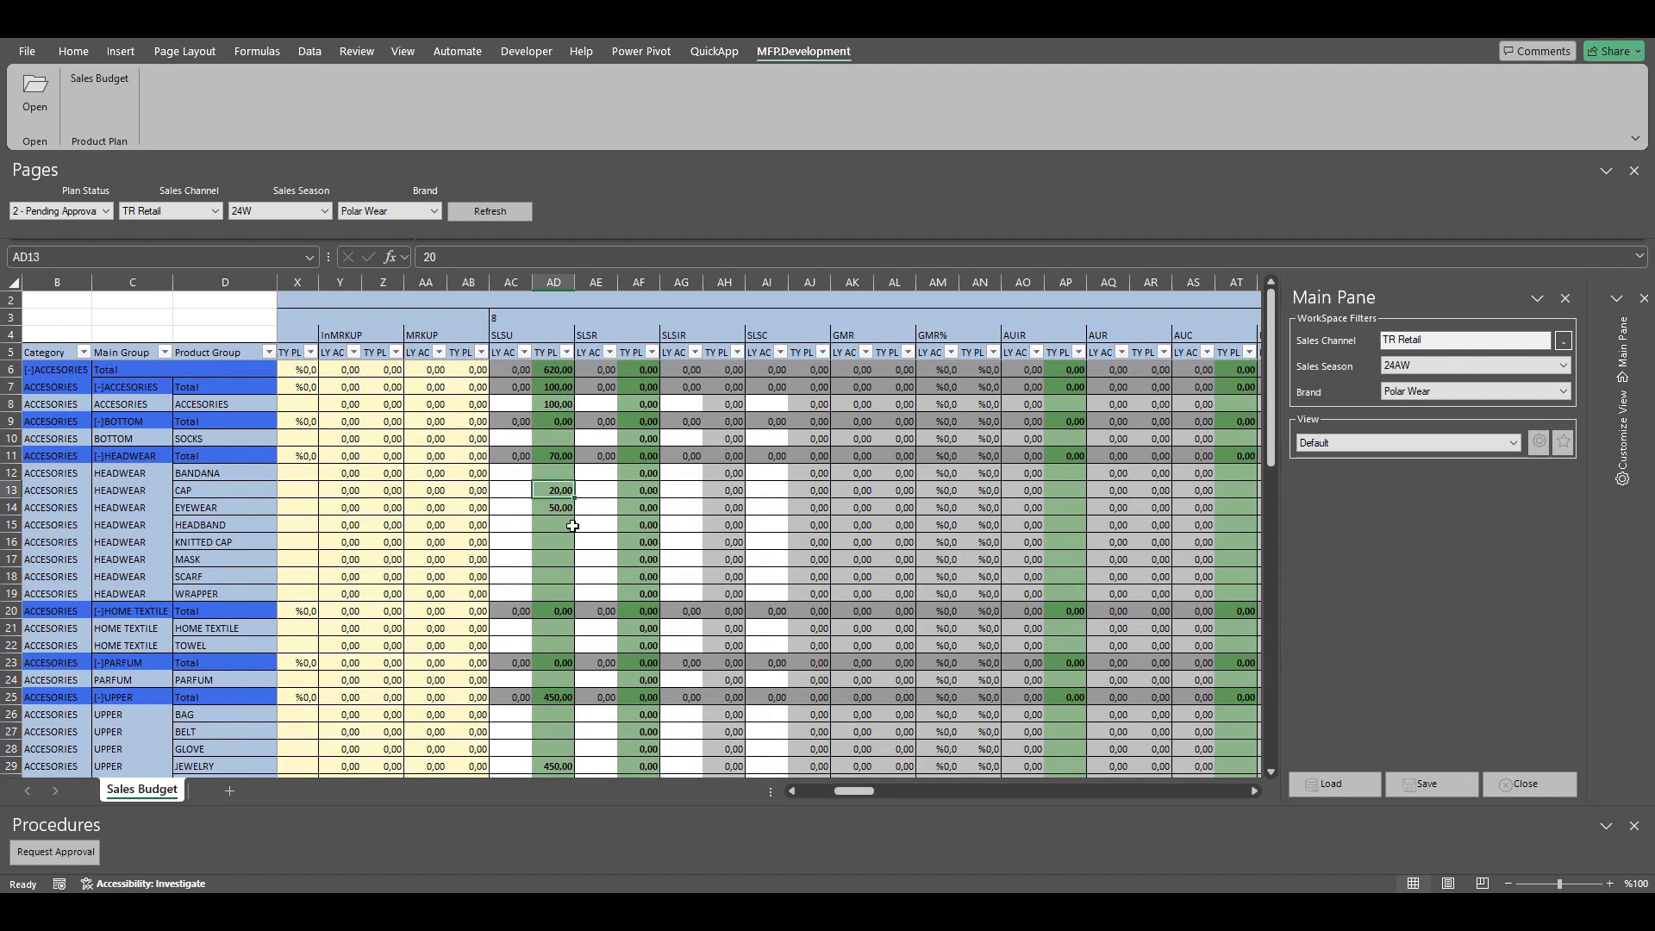
type("100")
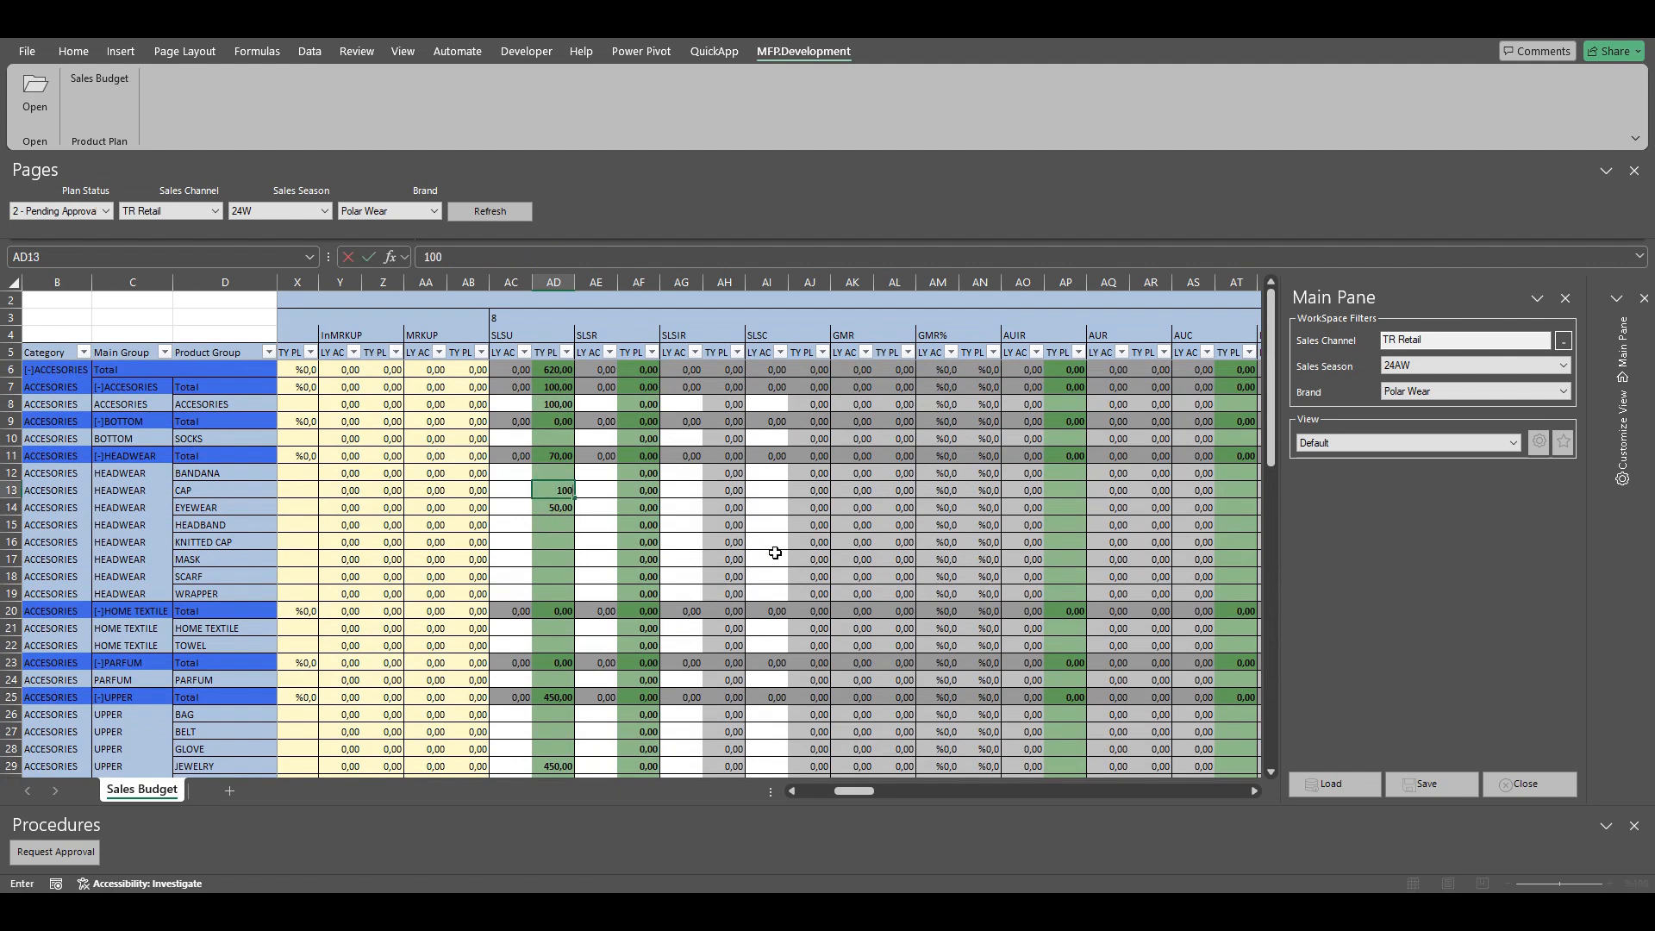
key("Return")
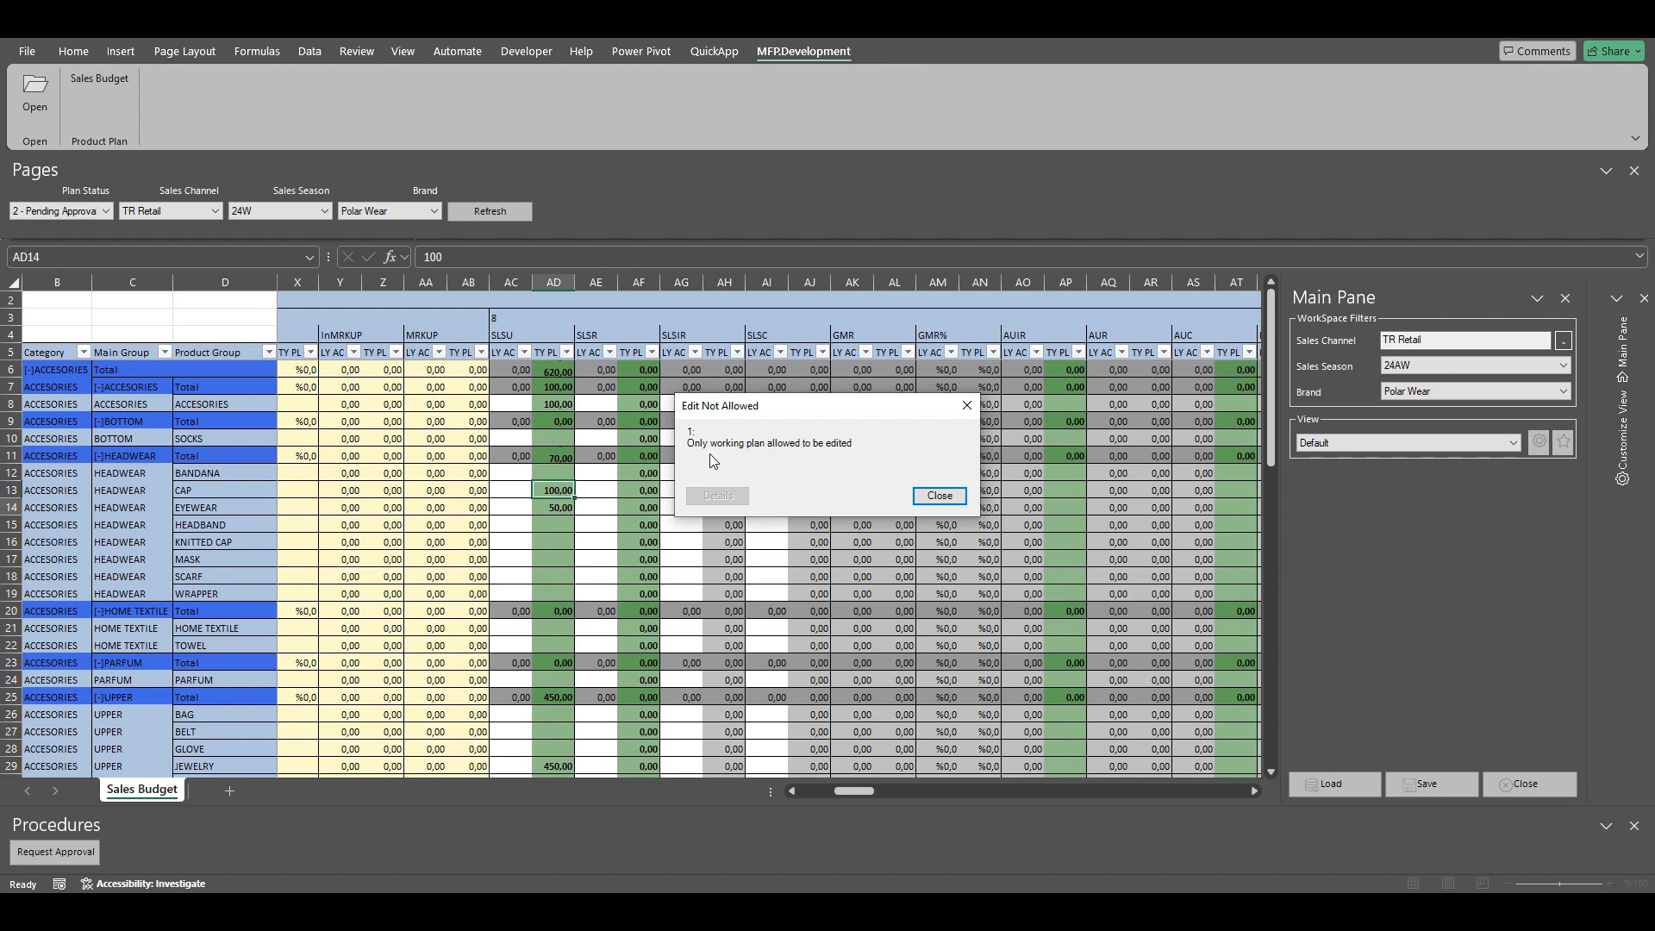
left_click(938, 496)
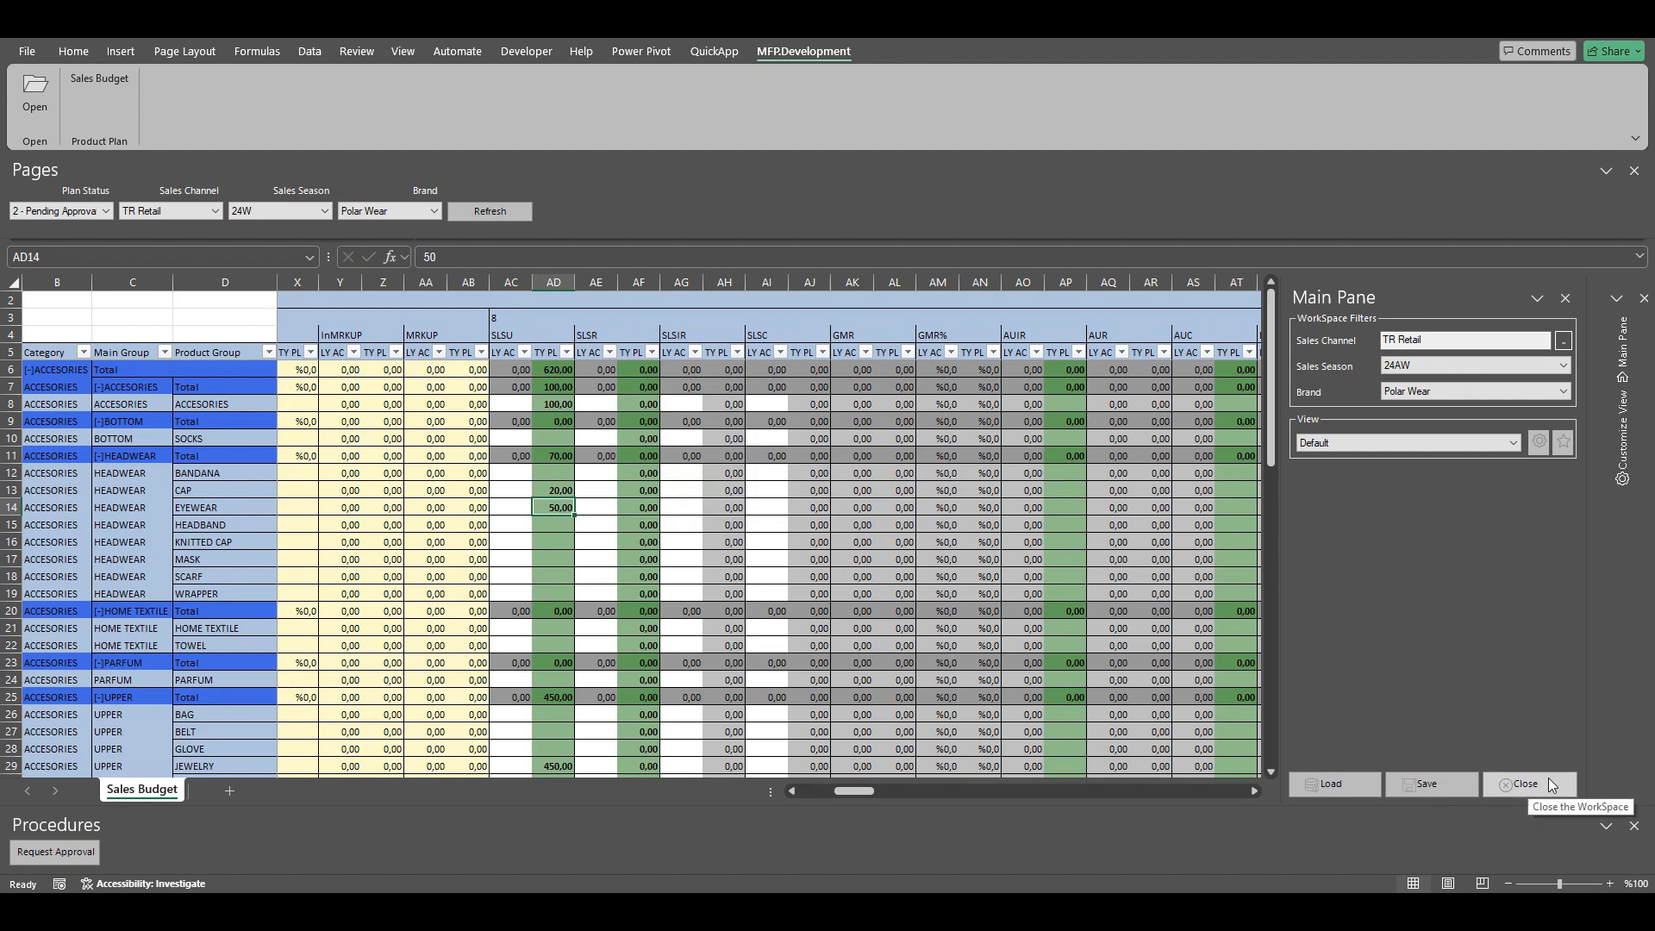
left_click(1549, 790)
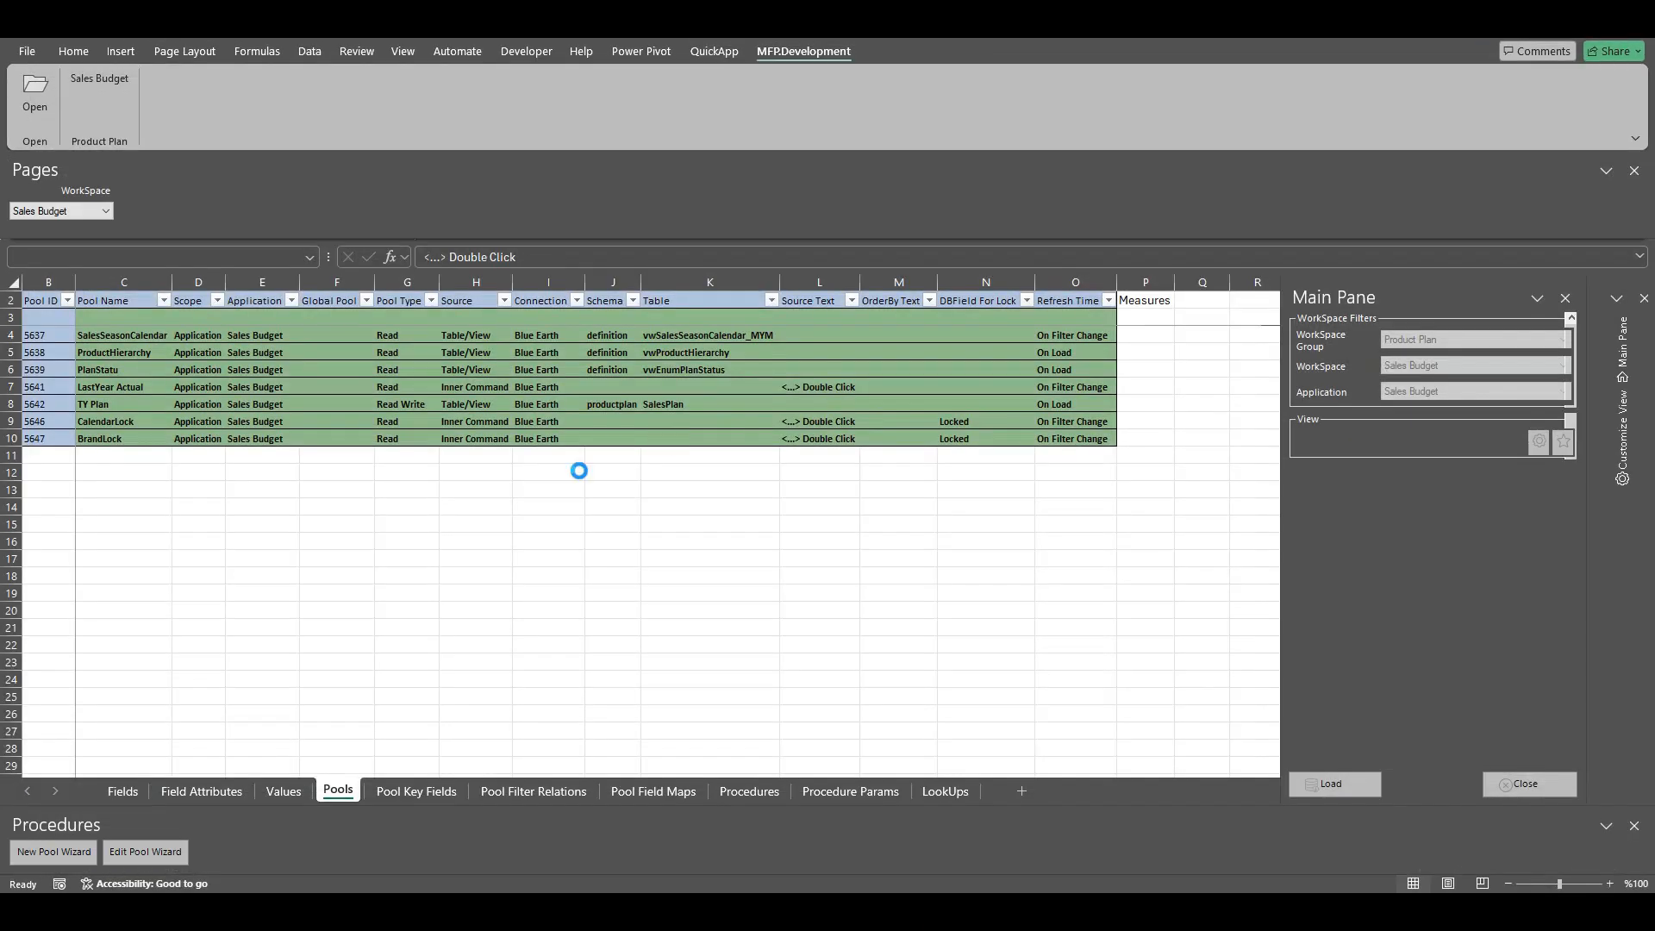
Step: Load the Values definitions of the Sales Budget application
left_click(282, 791)
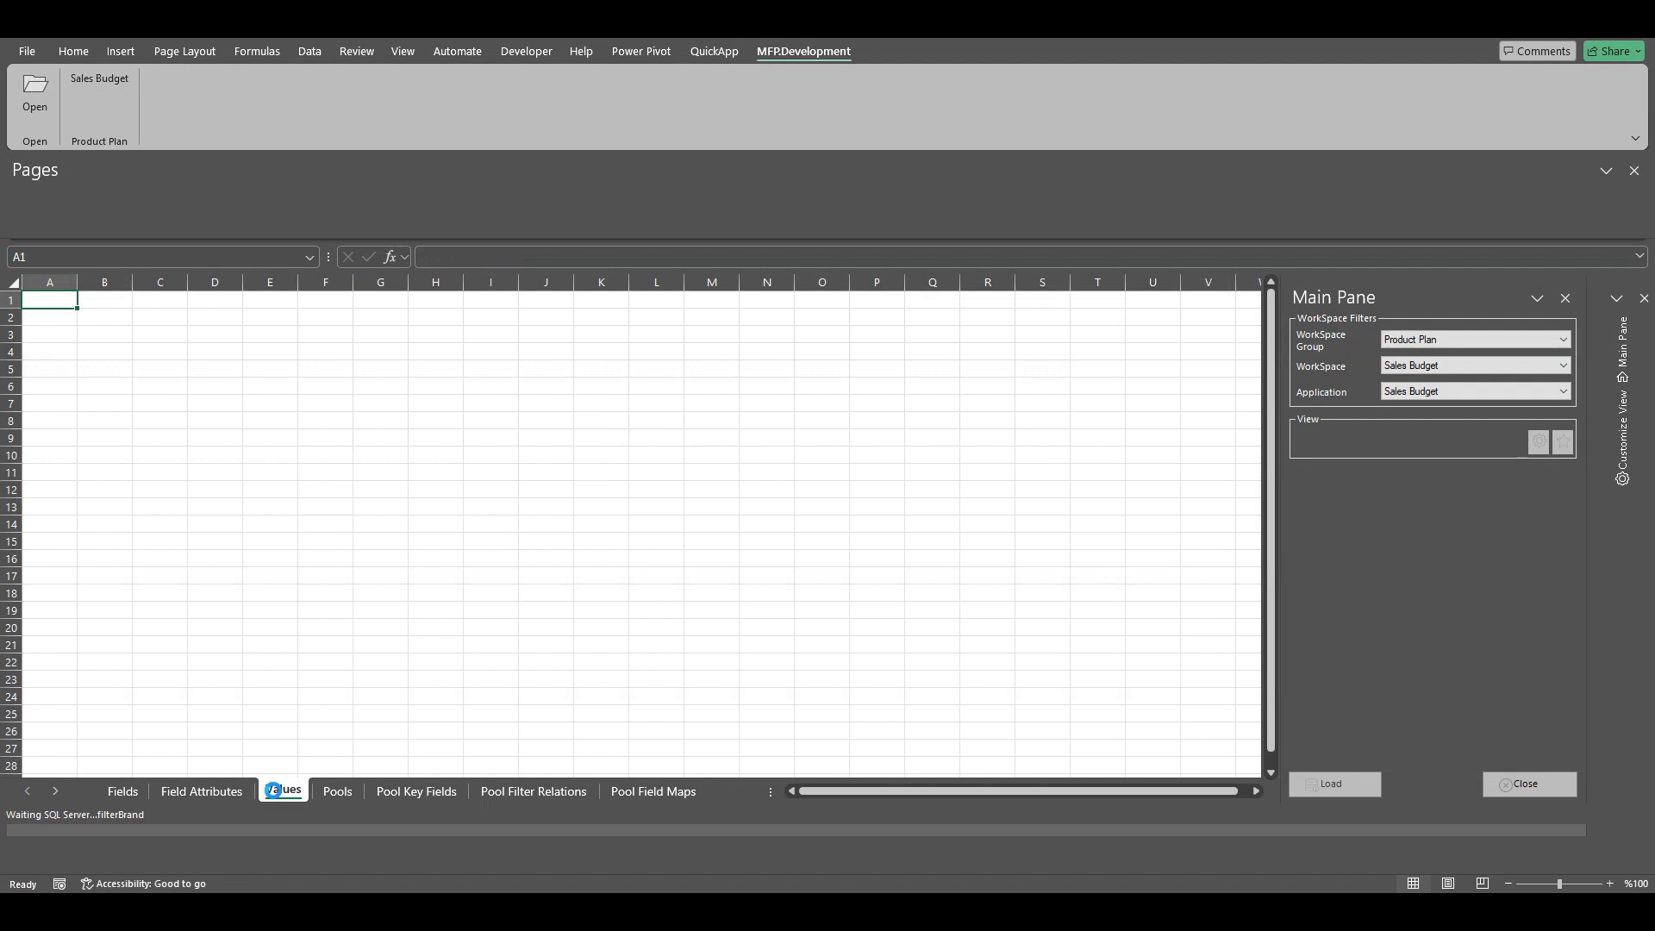
left_click(1332, 784)
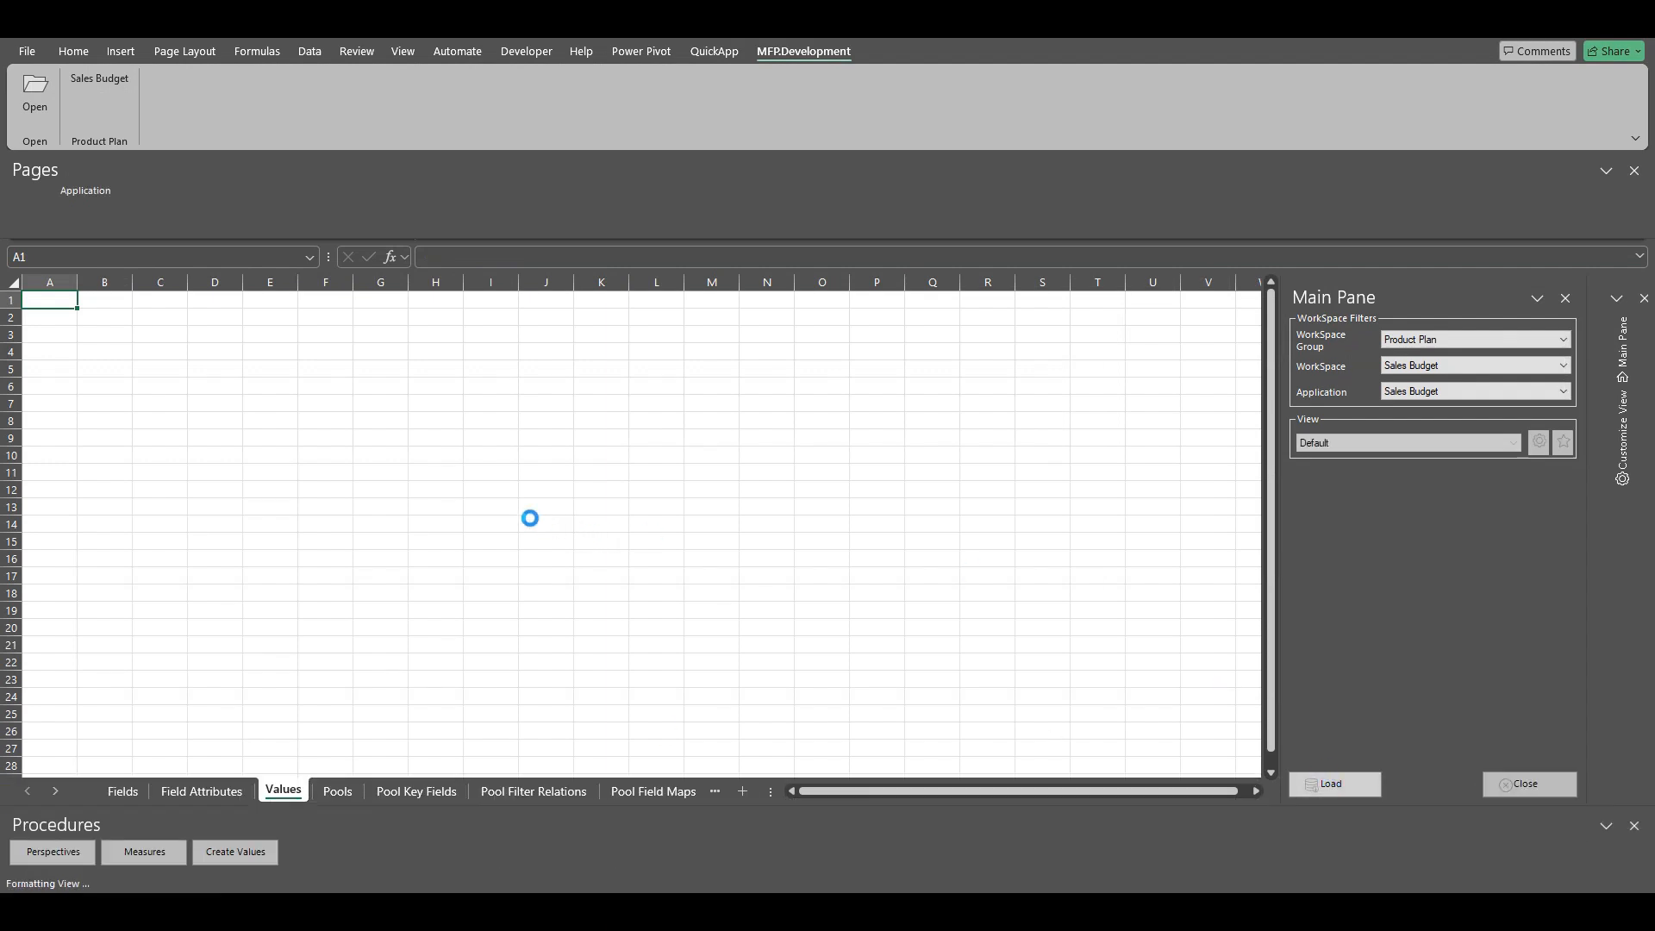
left_click_drag(884, 794, 986, 790)
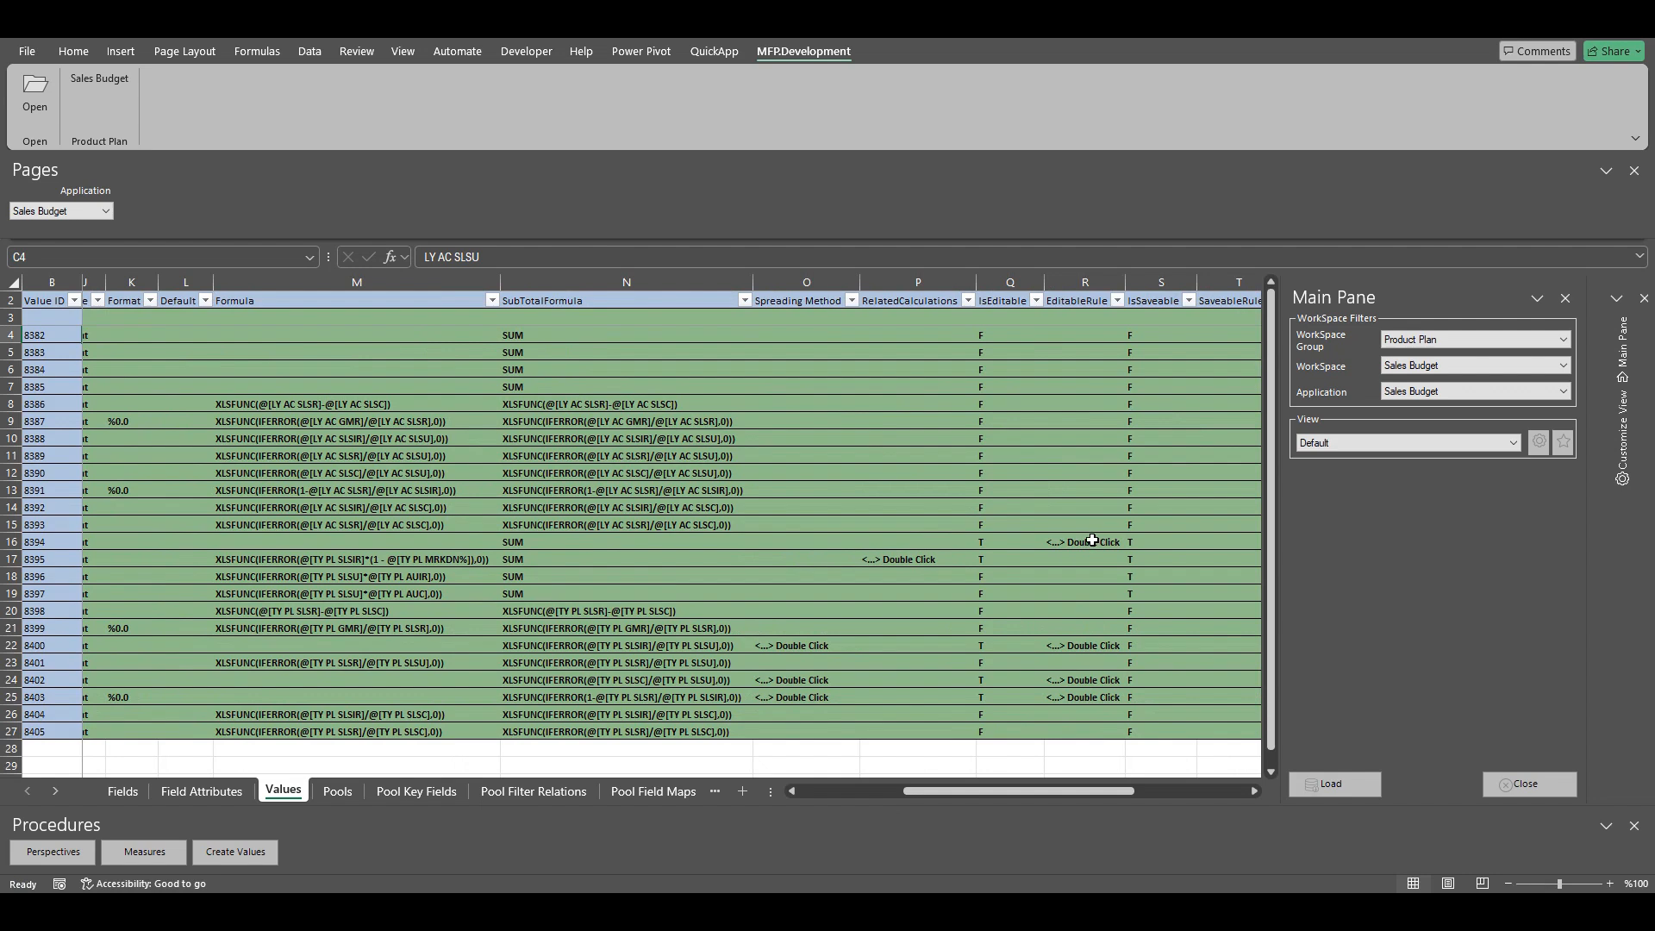
Step: Clear the editable rule that restricts value 8394 to the working plan, and accept the emptied rule
left_click(13, 542)
left_click_drag(929, 789, 1000, 791)
double_click(810, 543)
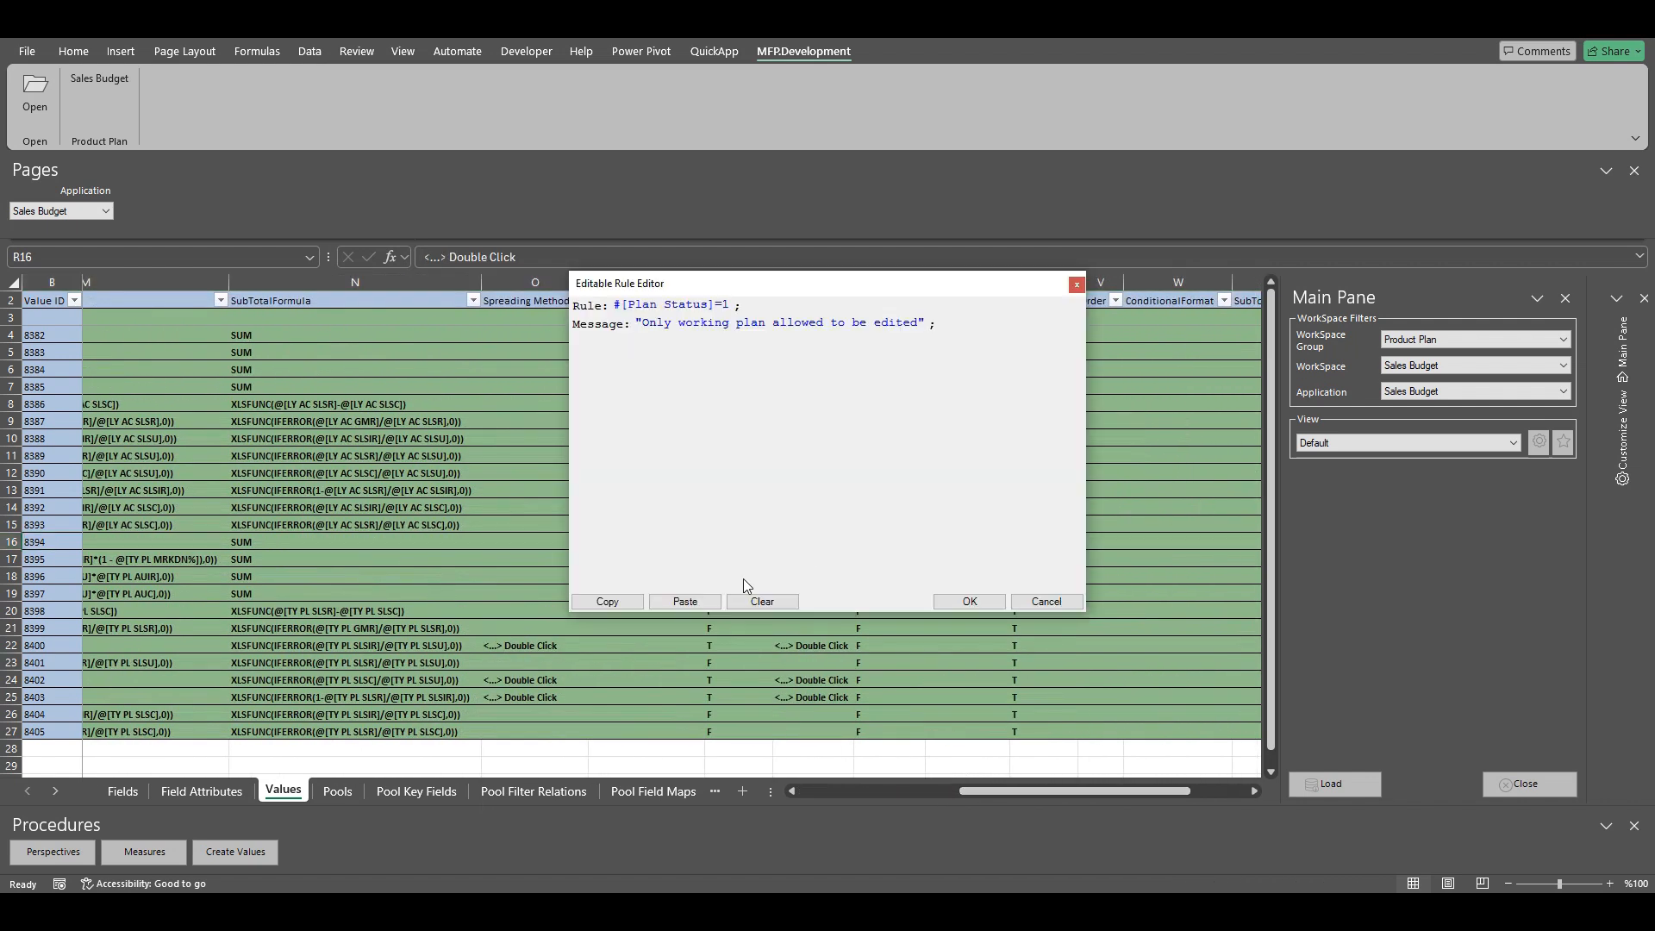
left_click(758, 602)
left_click(969, 602)
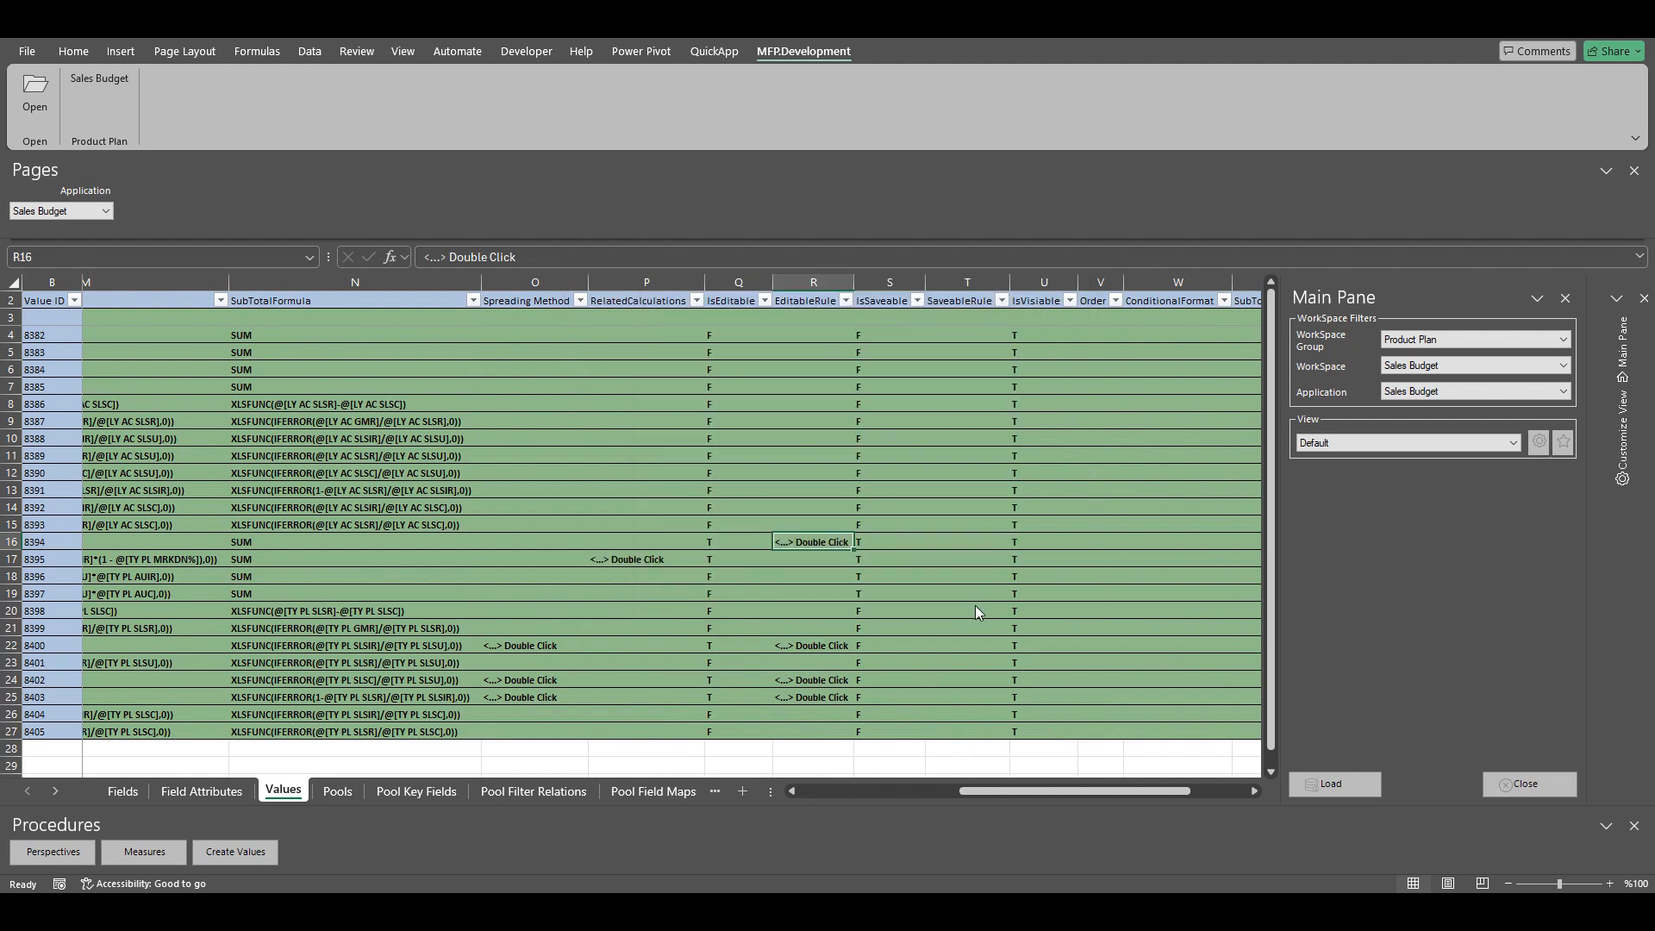
Step: Reload the Sales Budget workspace for TR Retail, 24AW and Polar Wear, and show its 2 - Pending Approval plan
left_click(99, 79)
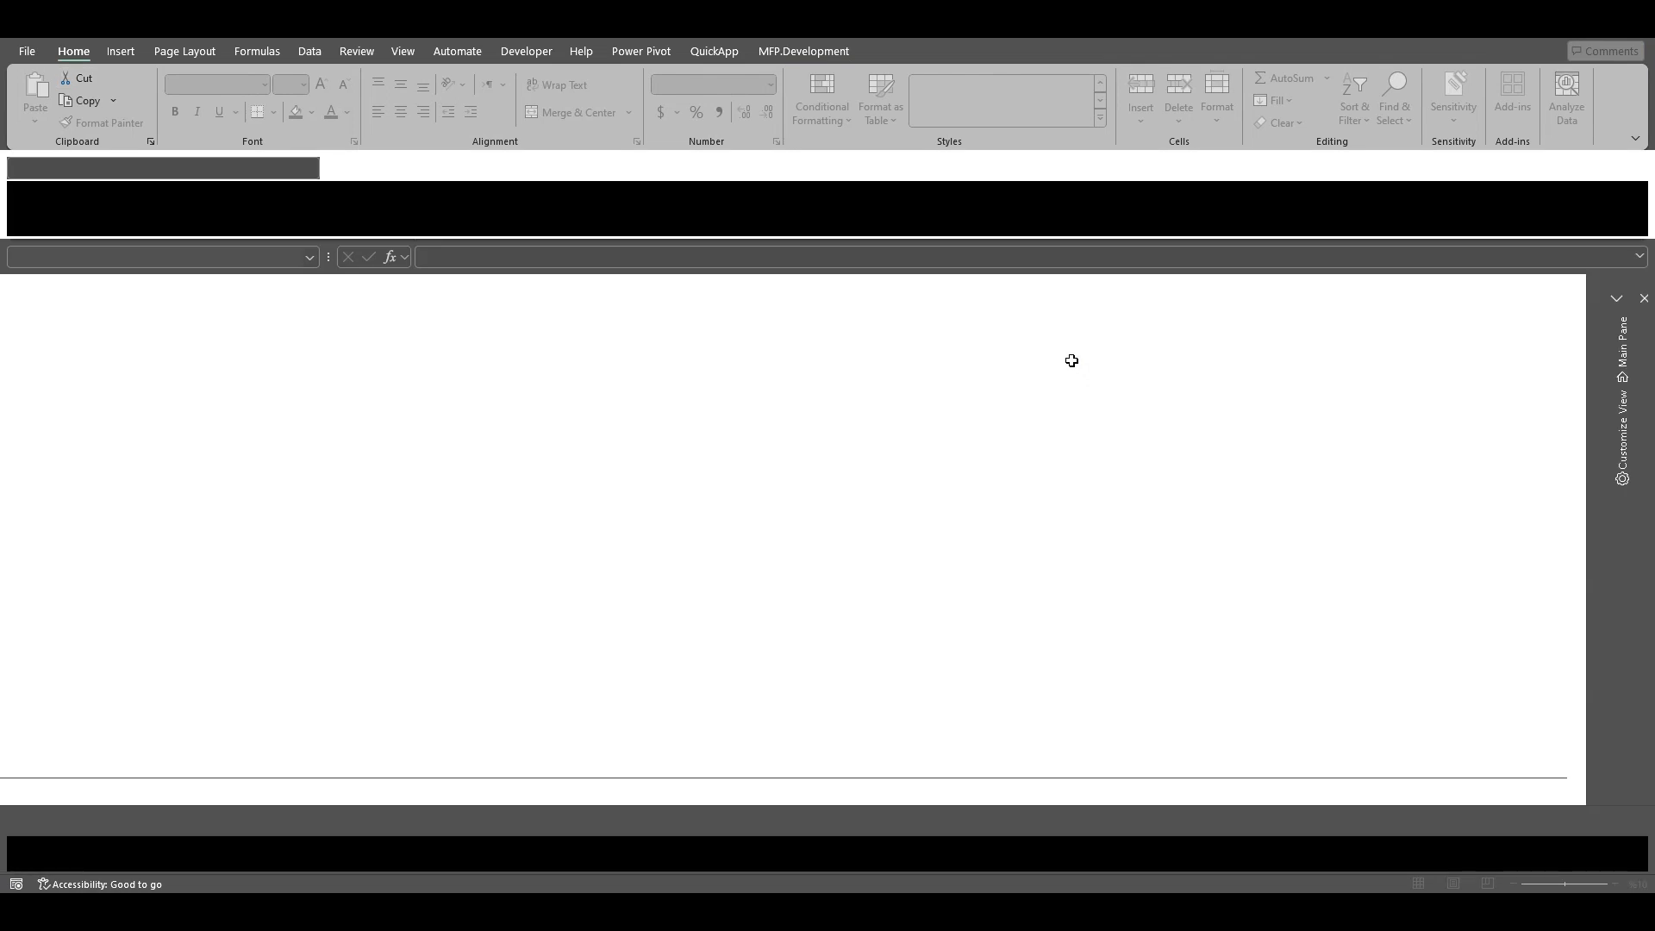
left_click(1332, 783)
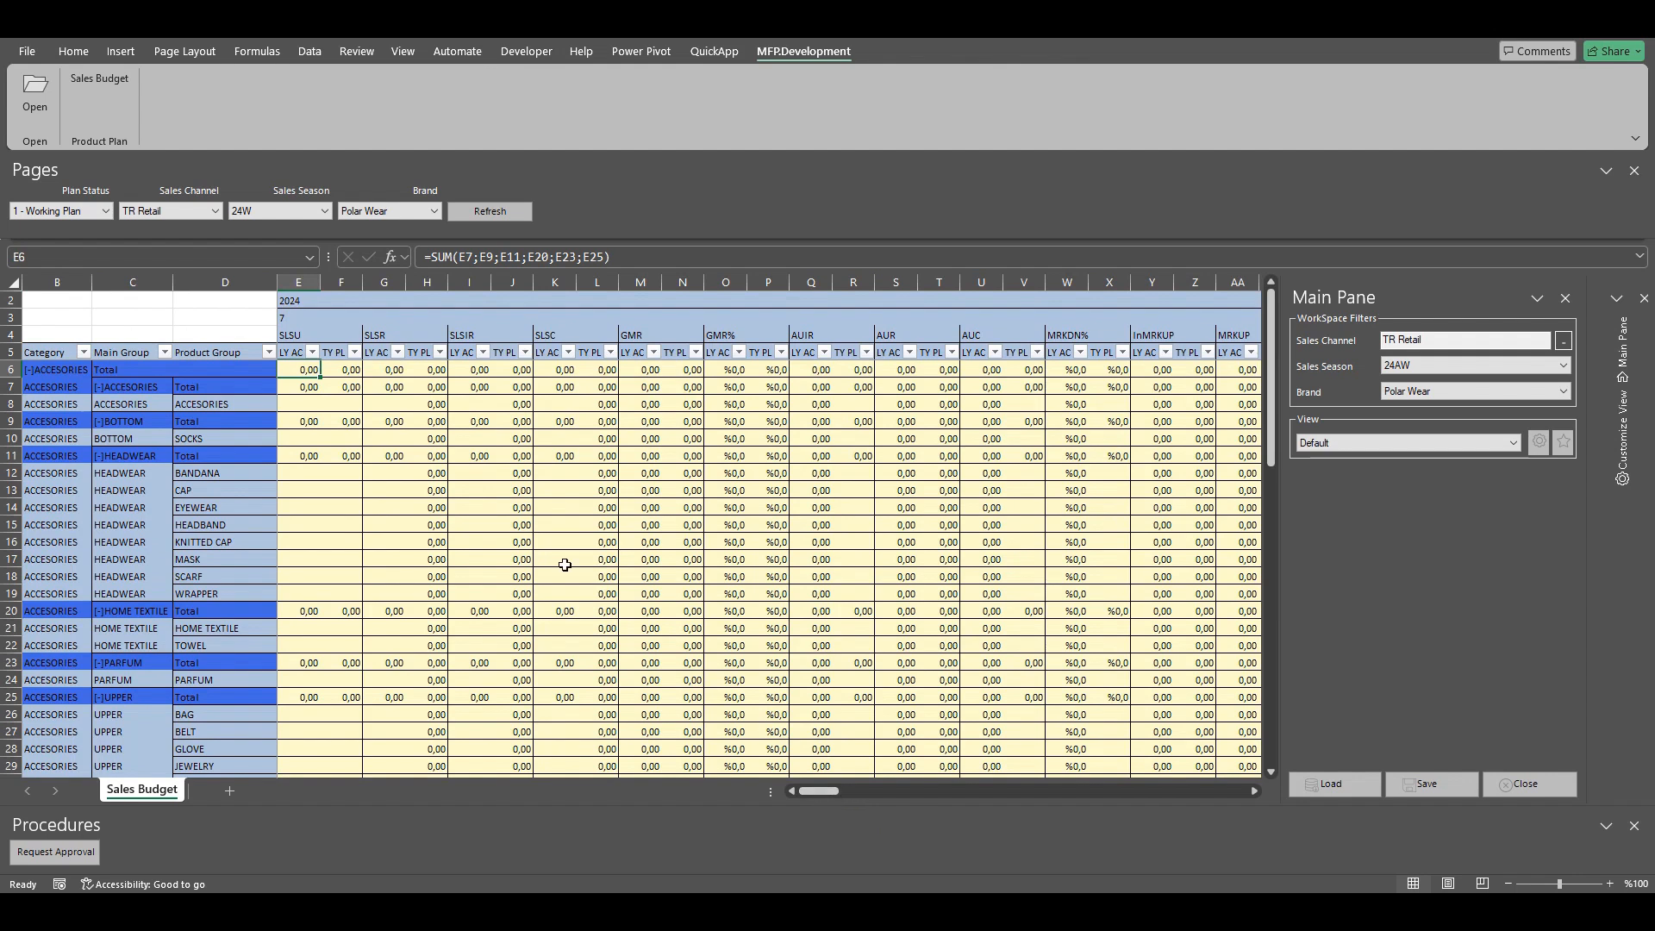
left_click(65, 212)
left_click(54, 239)
left_click(489, 215)
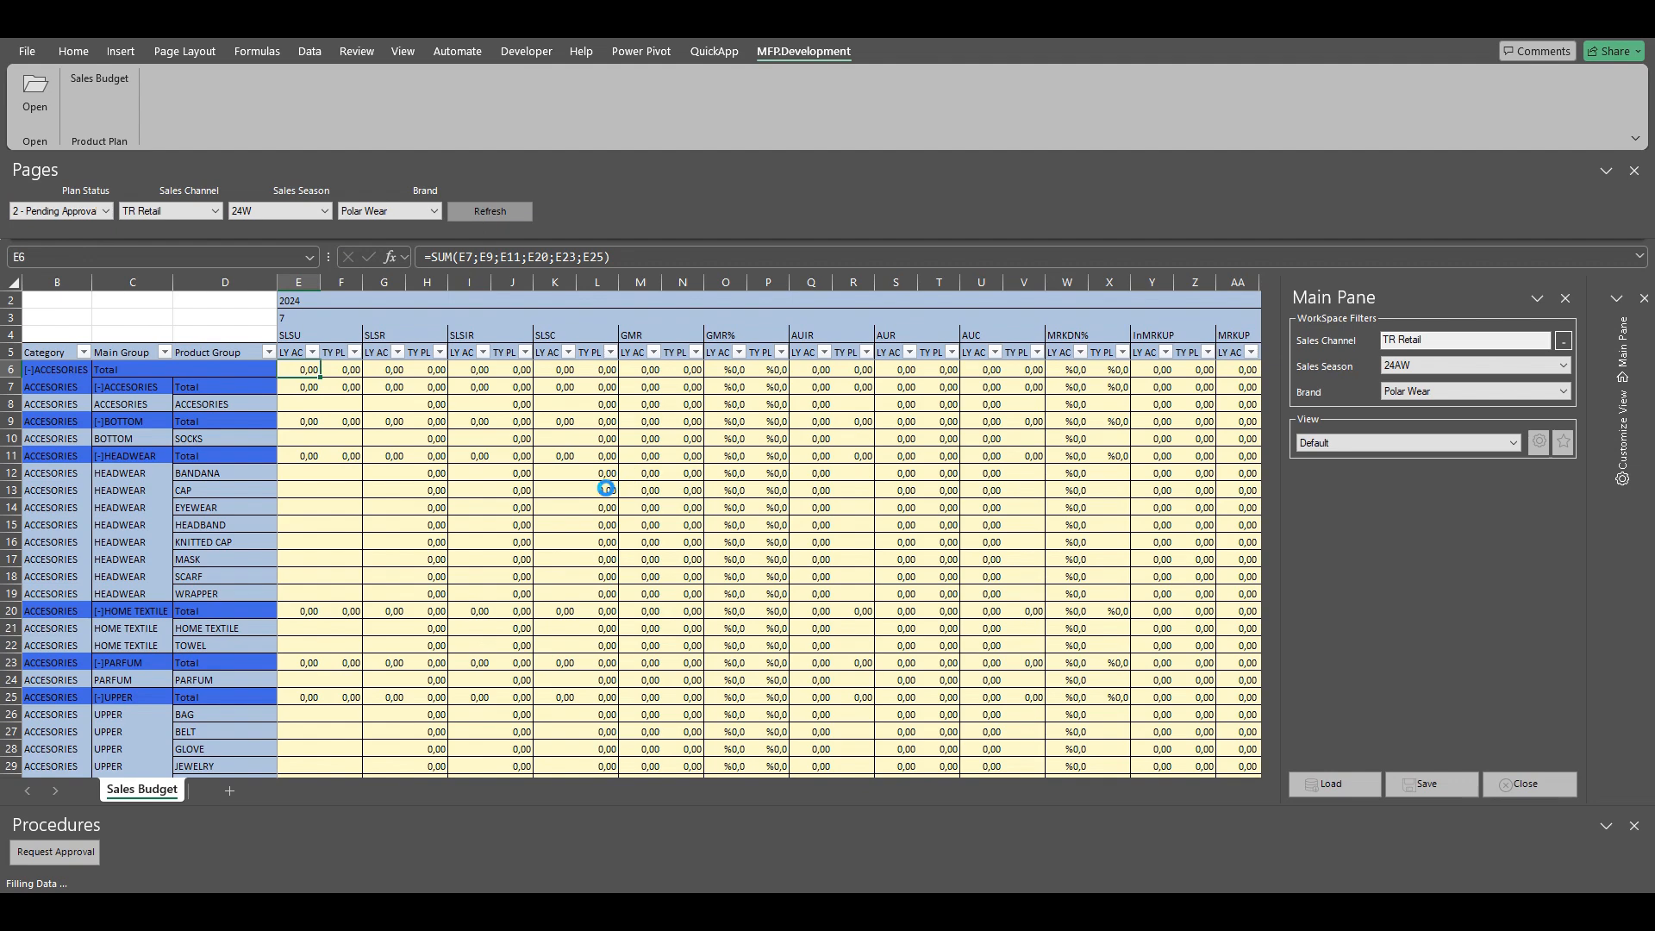
Step: Set CAP's month 8 SLSU TY Plan value to 100 in the pending plan
left_click_drag(817, 789, 855, 794)
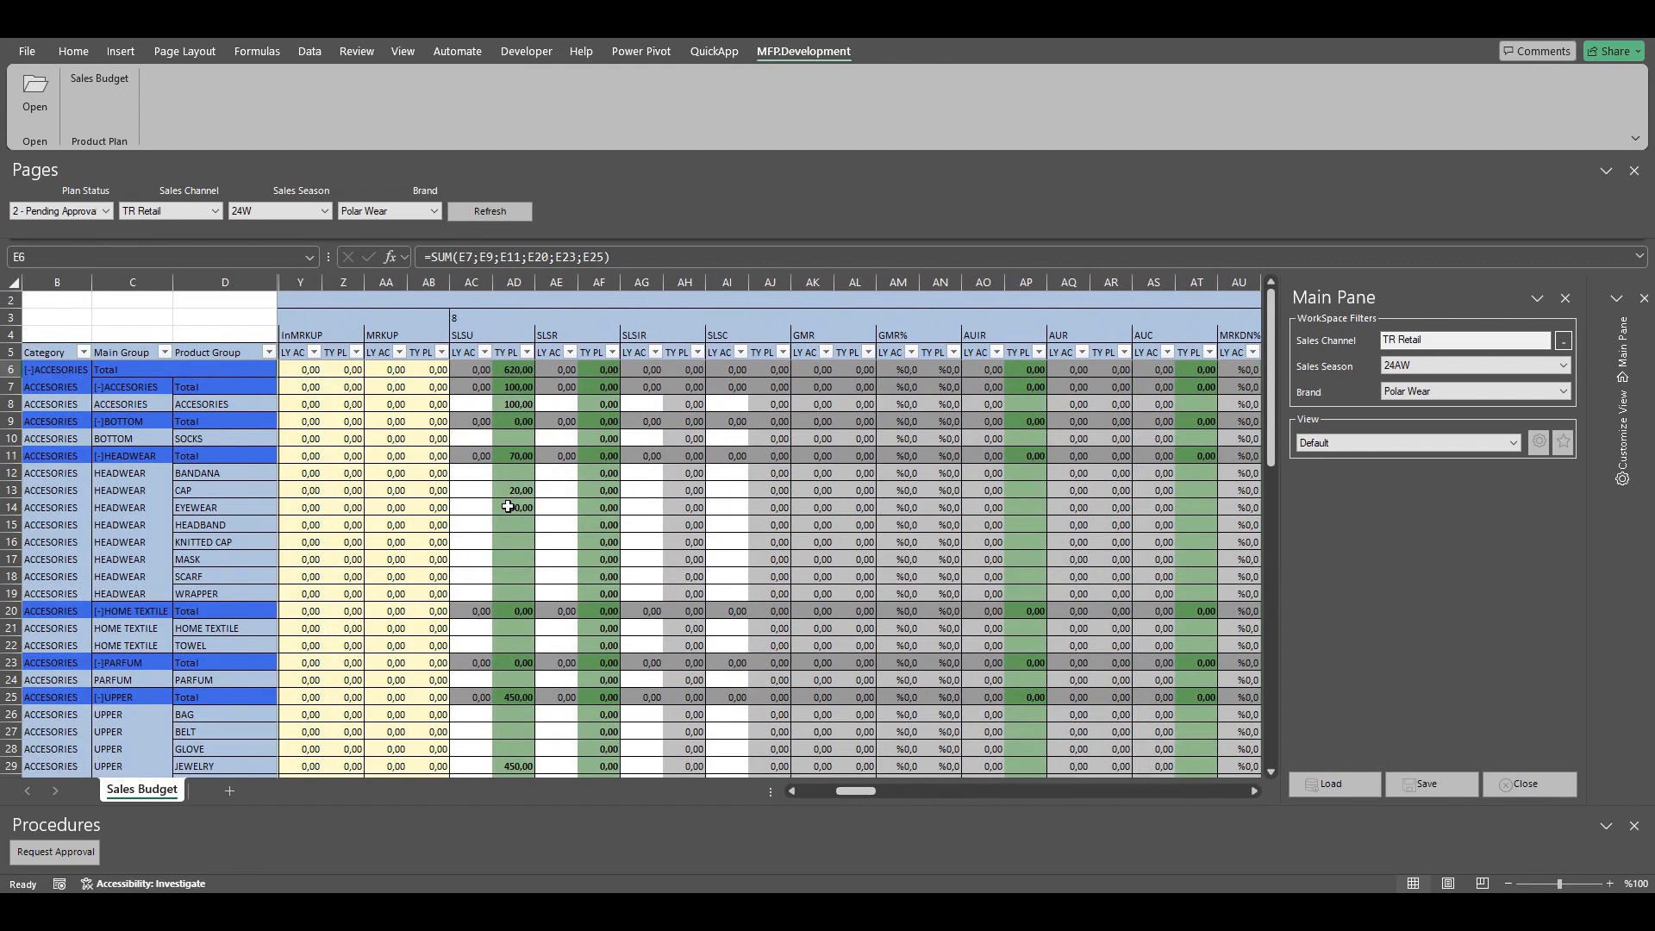
scroll(502, 513, "down", 18)
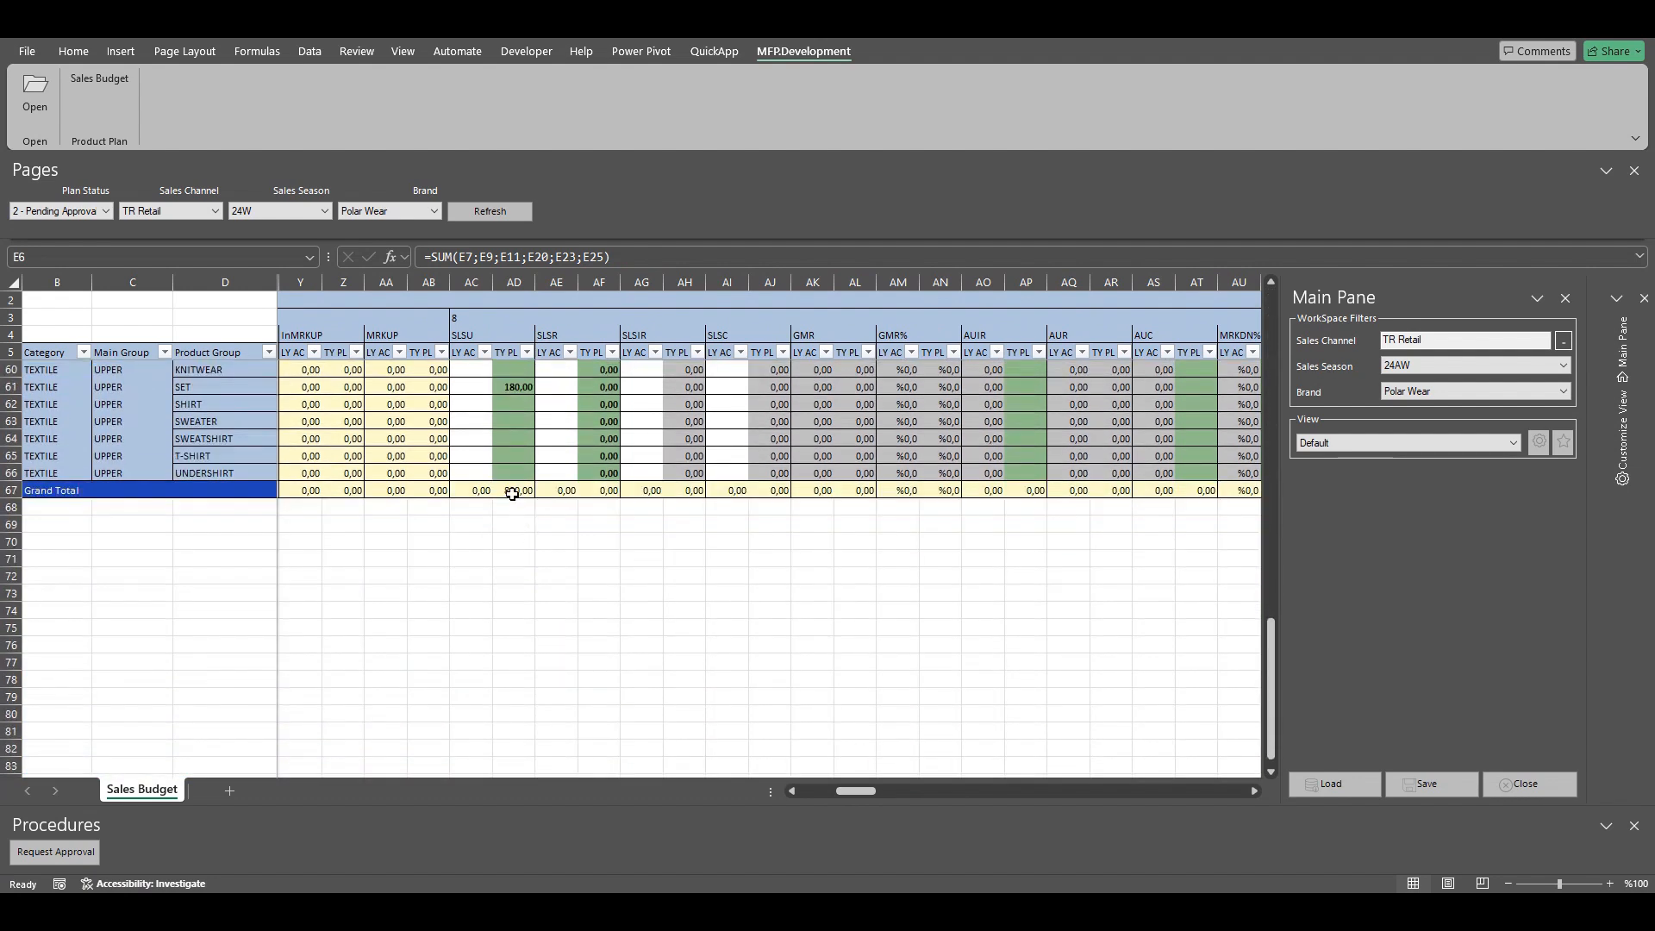
scroll(513, 517, "up", 18)
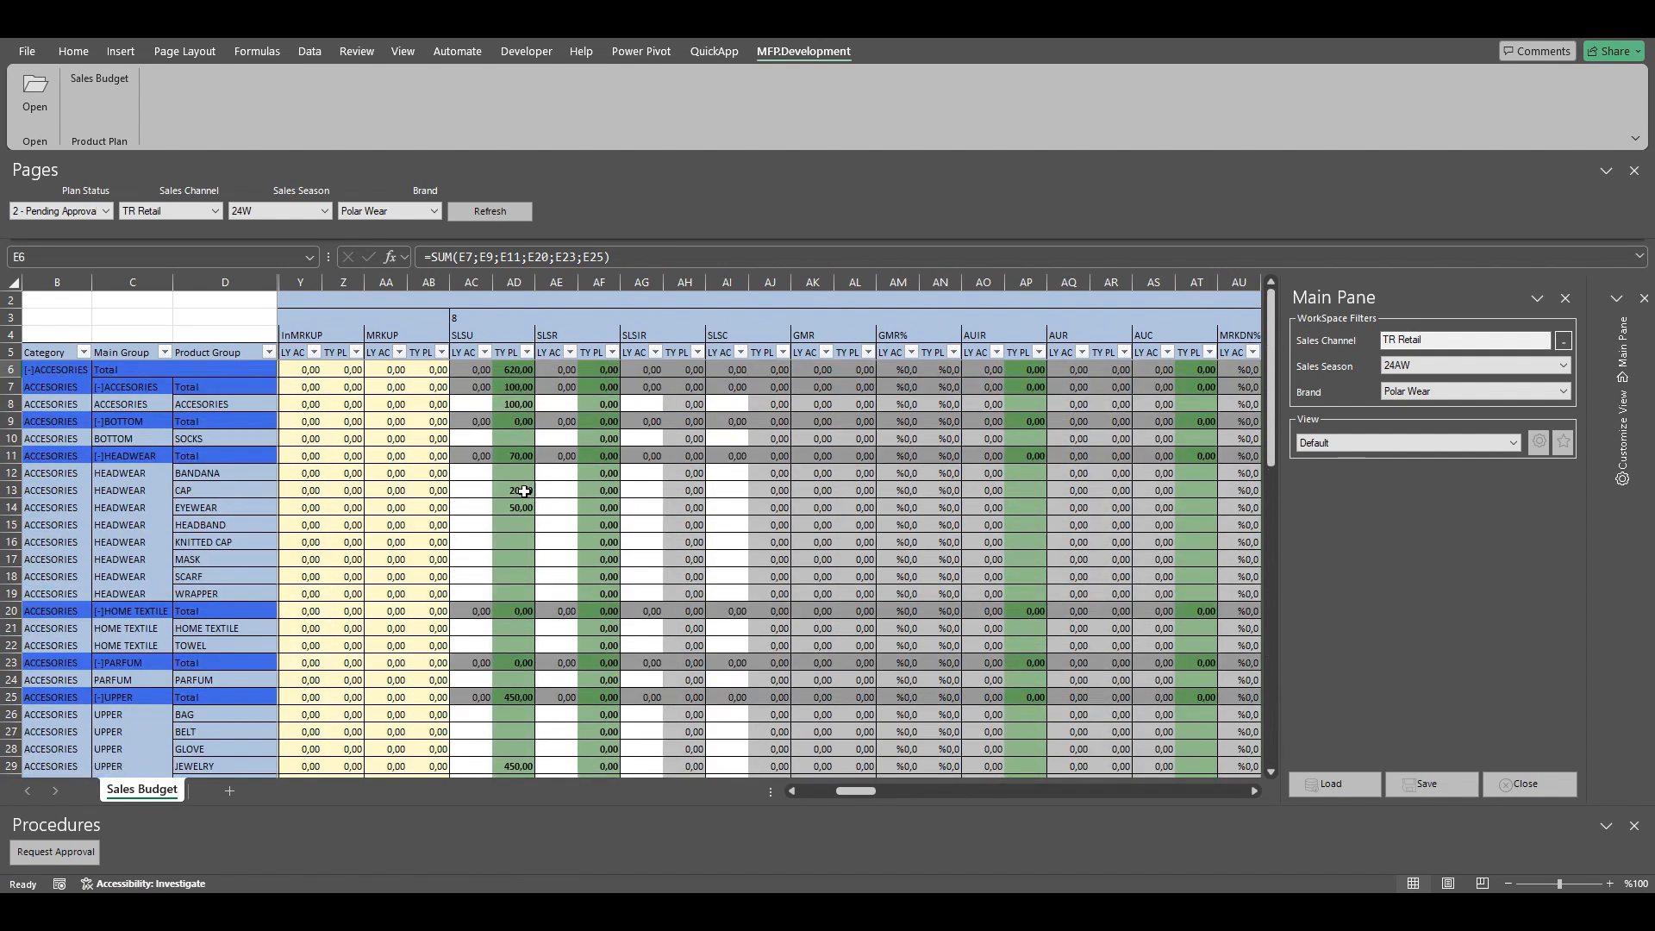
left_click(520, 491)
type("100")
key("Return")
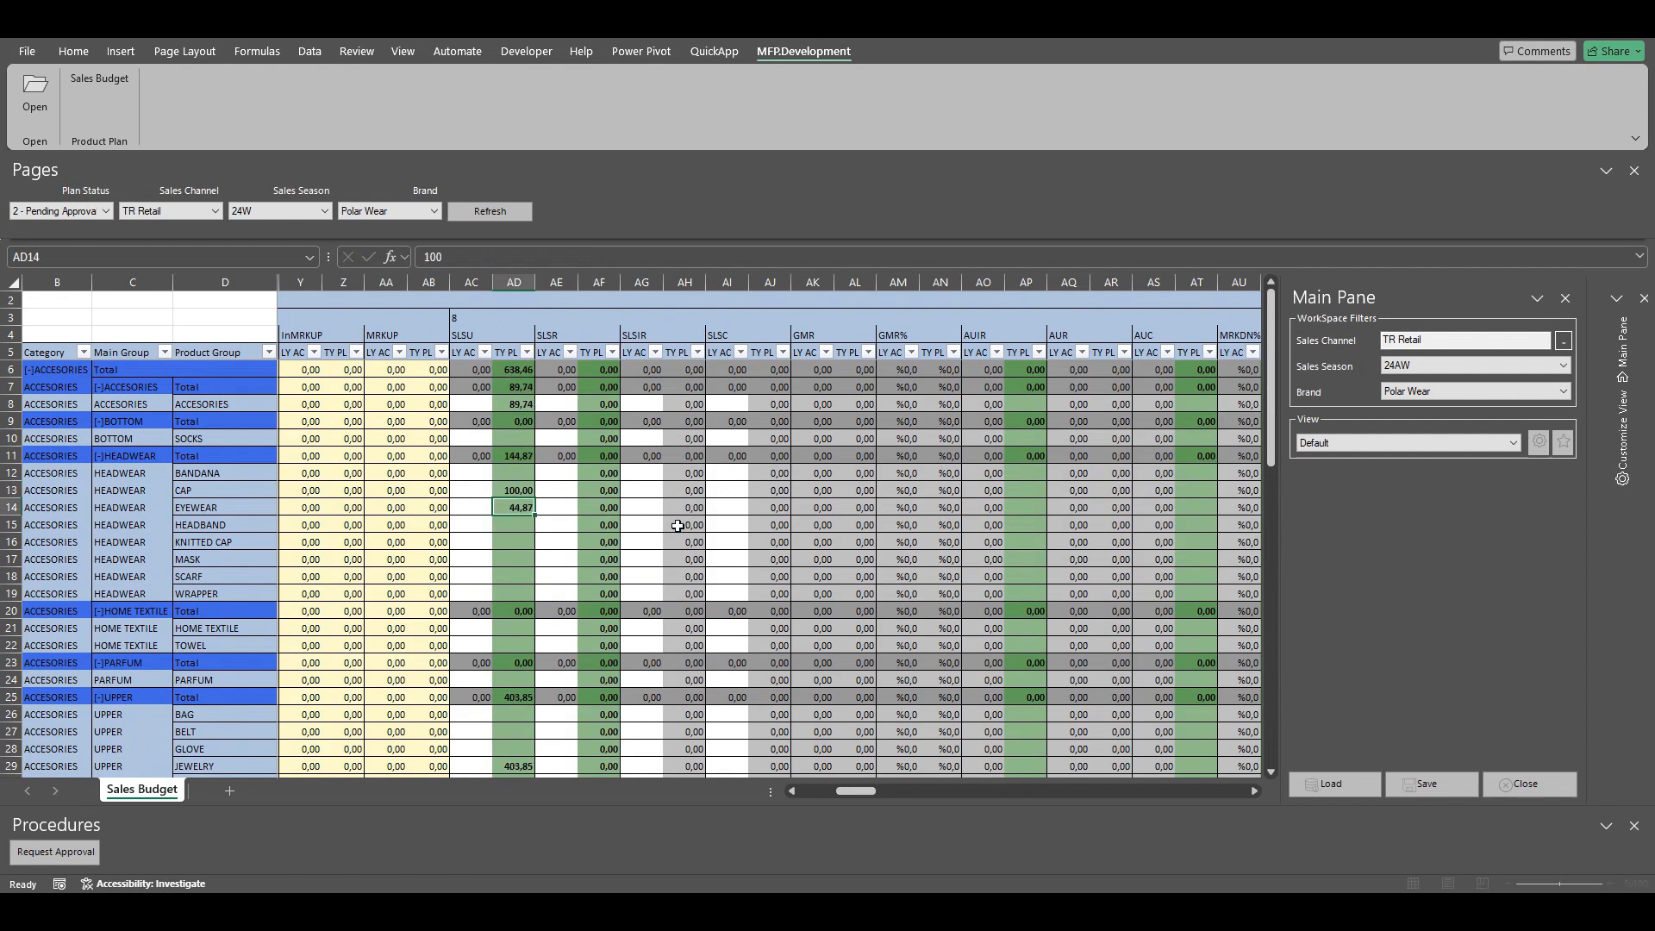
Step: Examine how the CAP change was spread over the other month 8 SLSU TY Plan cells and whether the locked Grand Total held
left_click(522, 491)
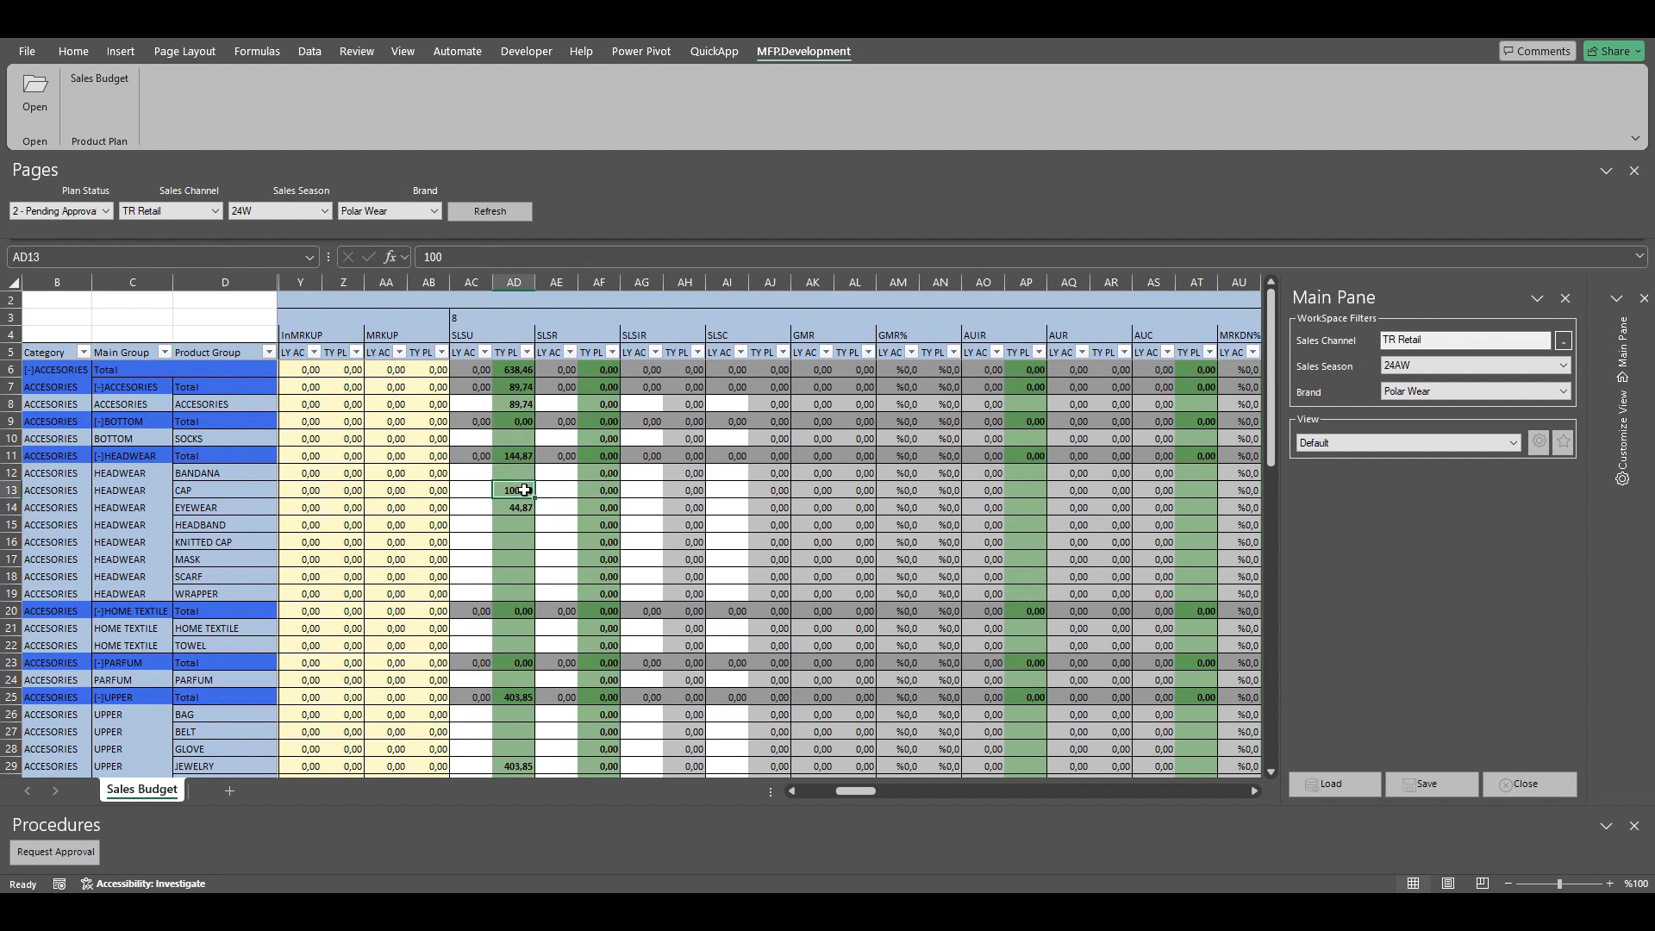
left_click(517, 405)
left_click(515, 509)
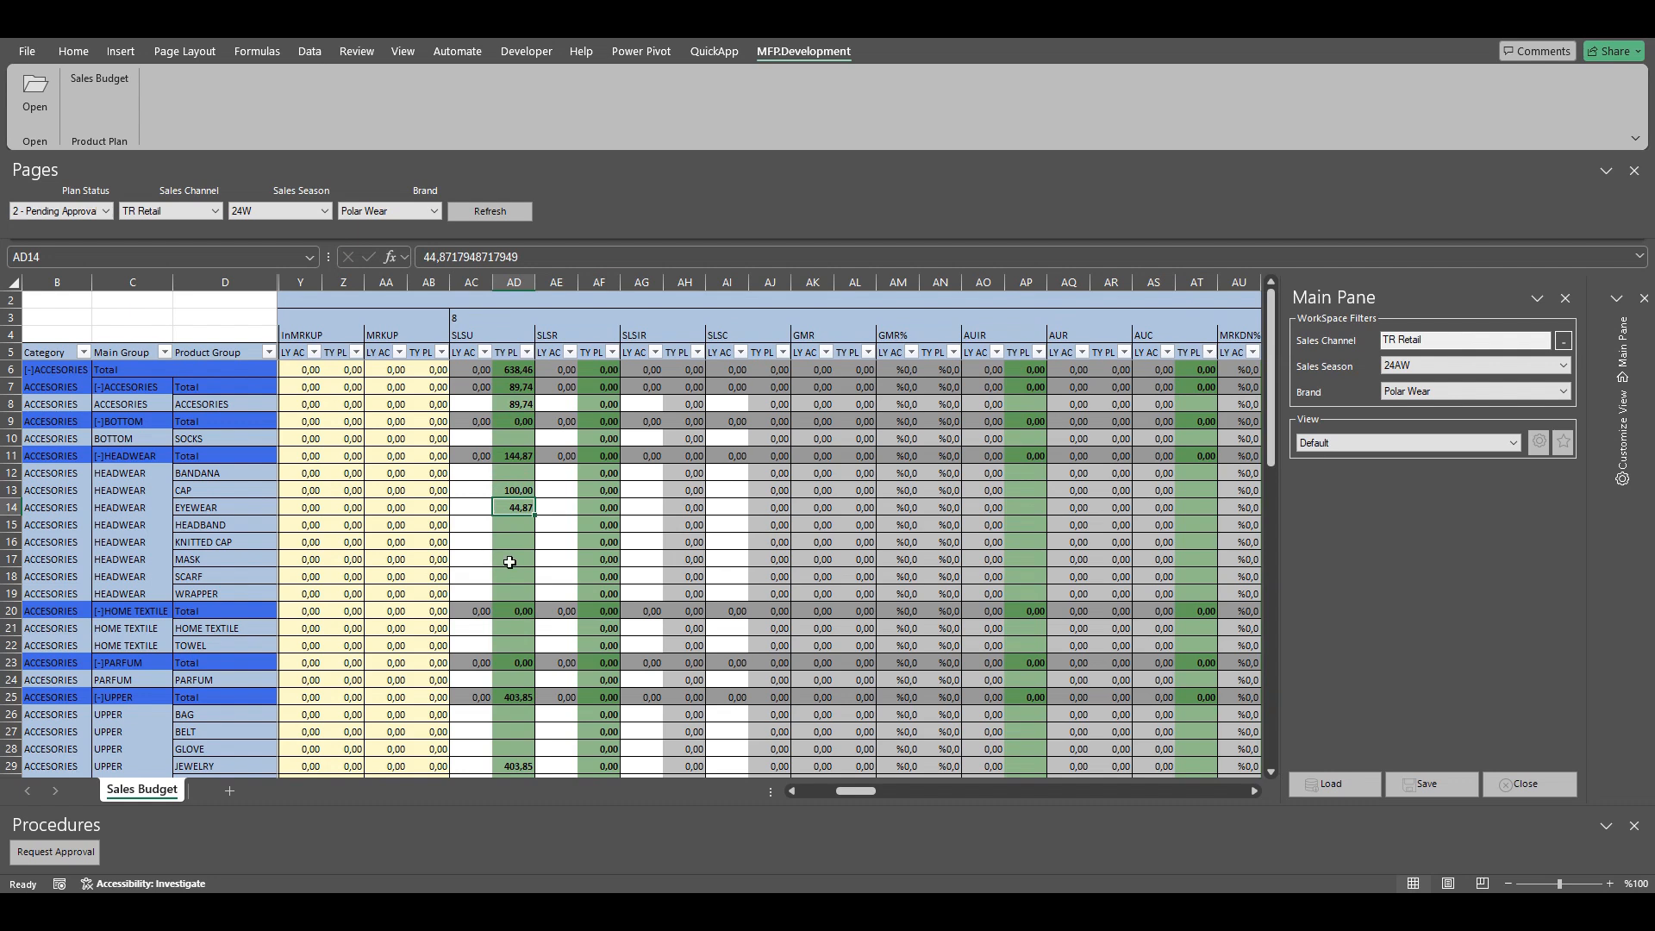
left_click(515, 489)
scroll(512, 543, "down", 5)
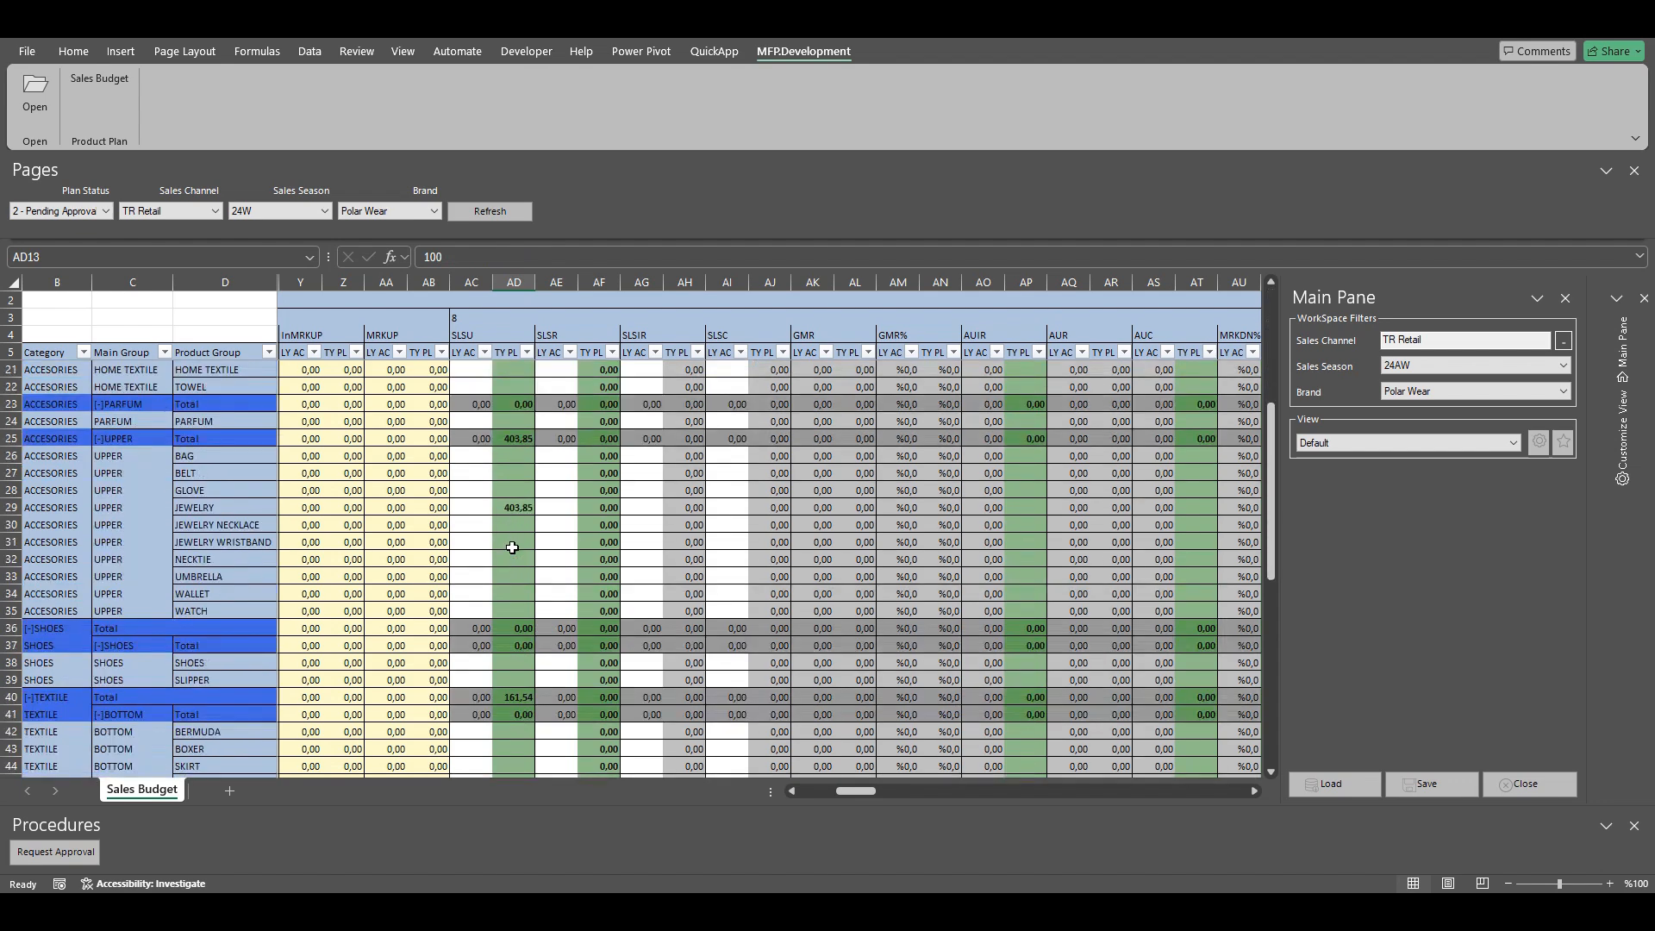
scroll(512, 547, "down", 12)
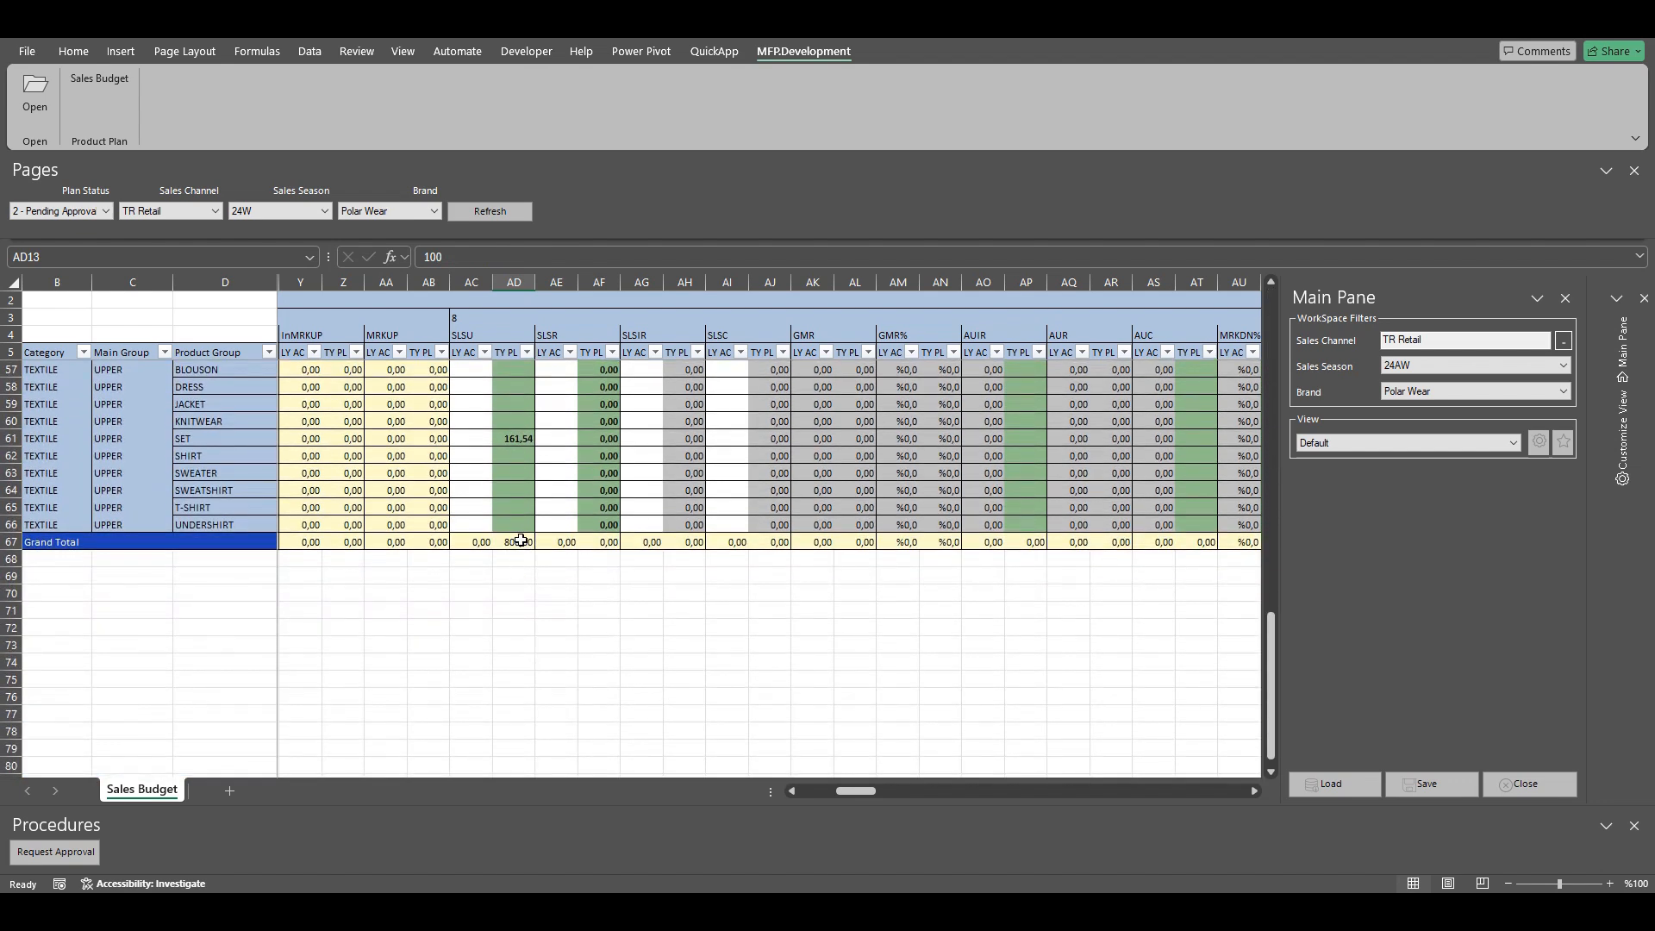
left_click(520, 541)
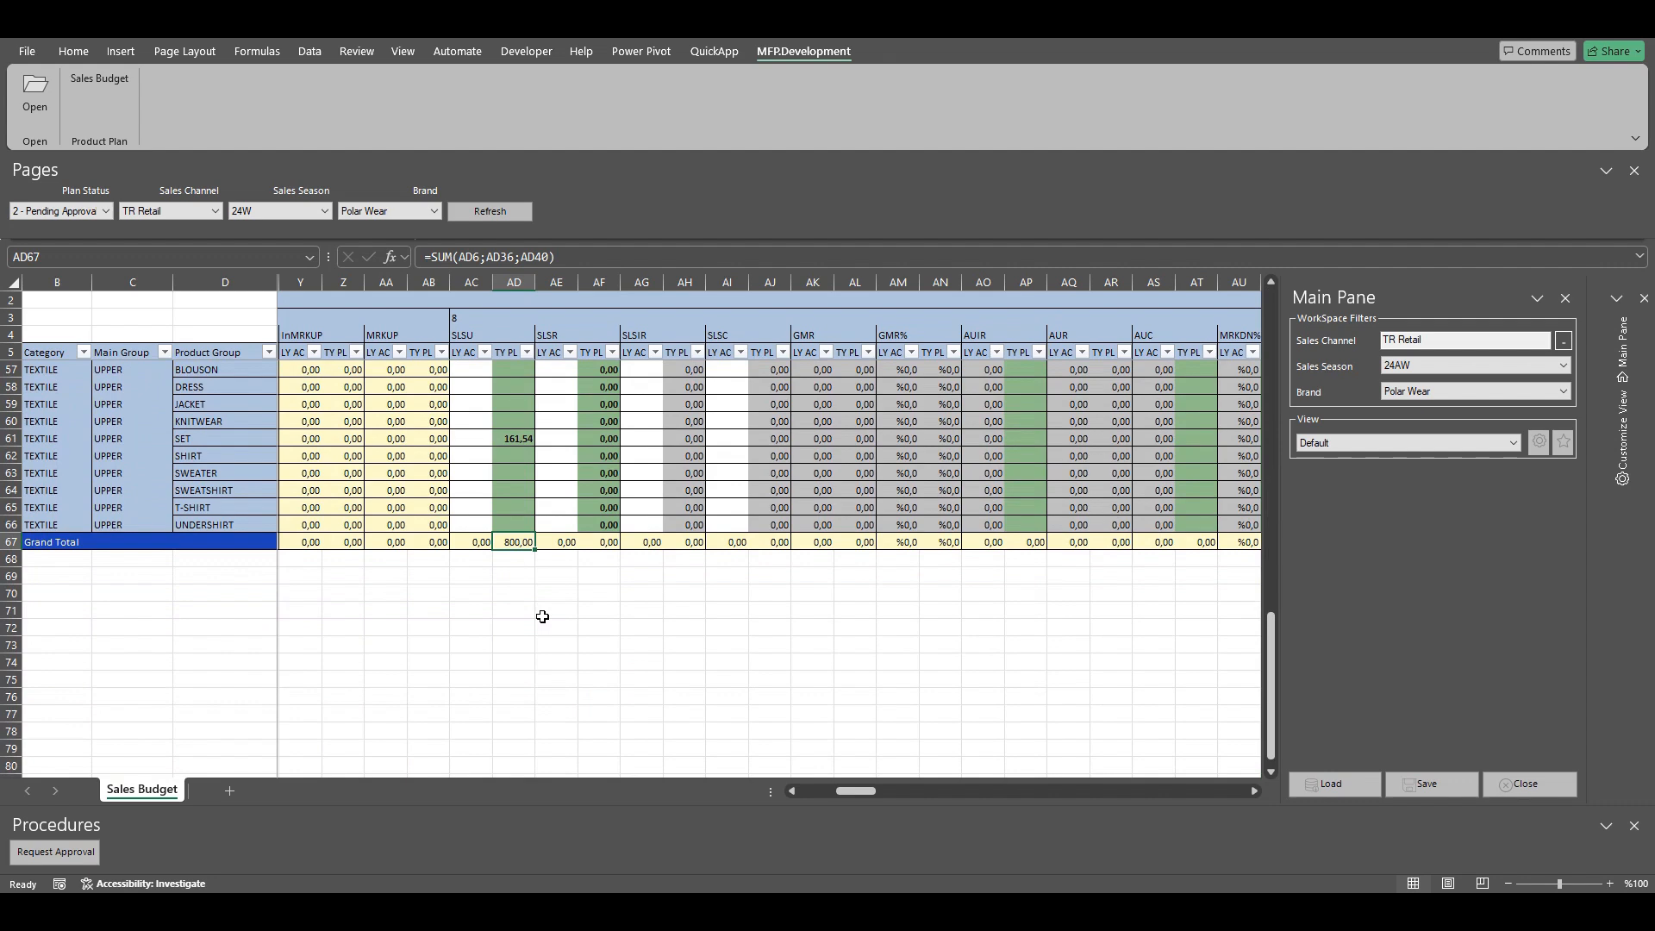
scroll(540, 618, "up", 4)
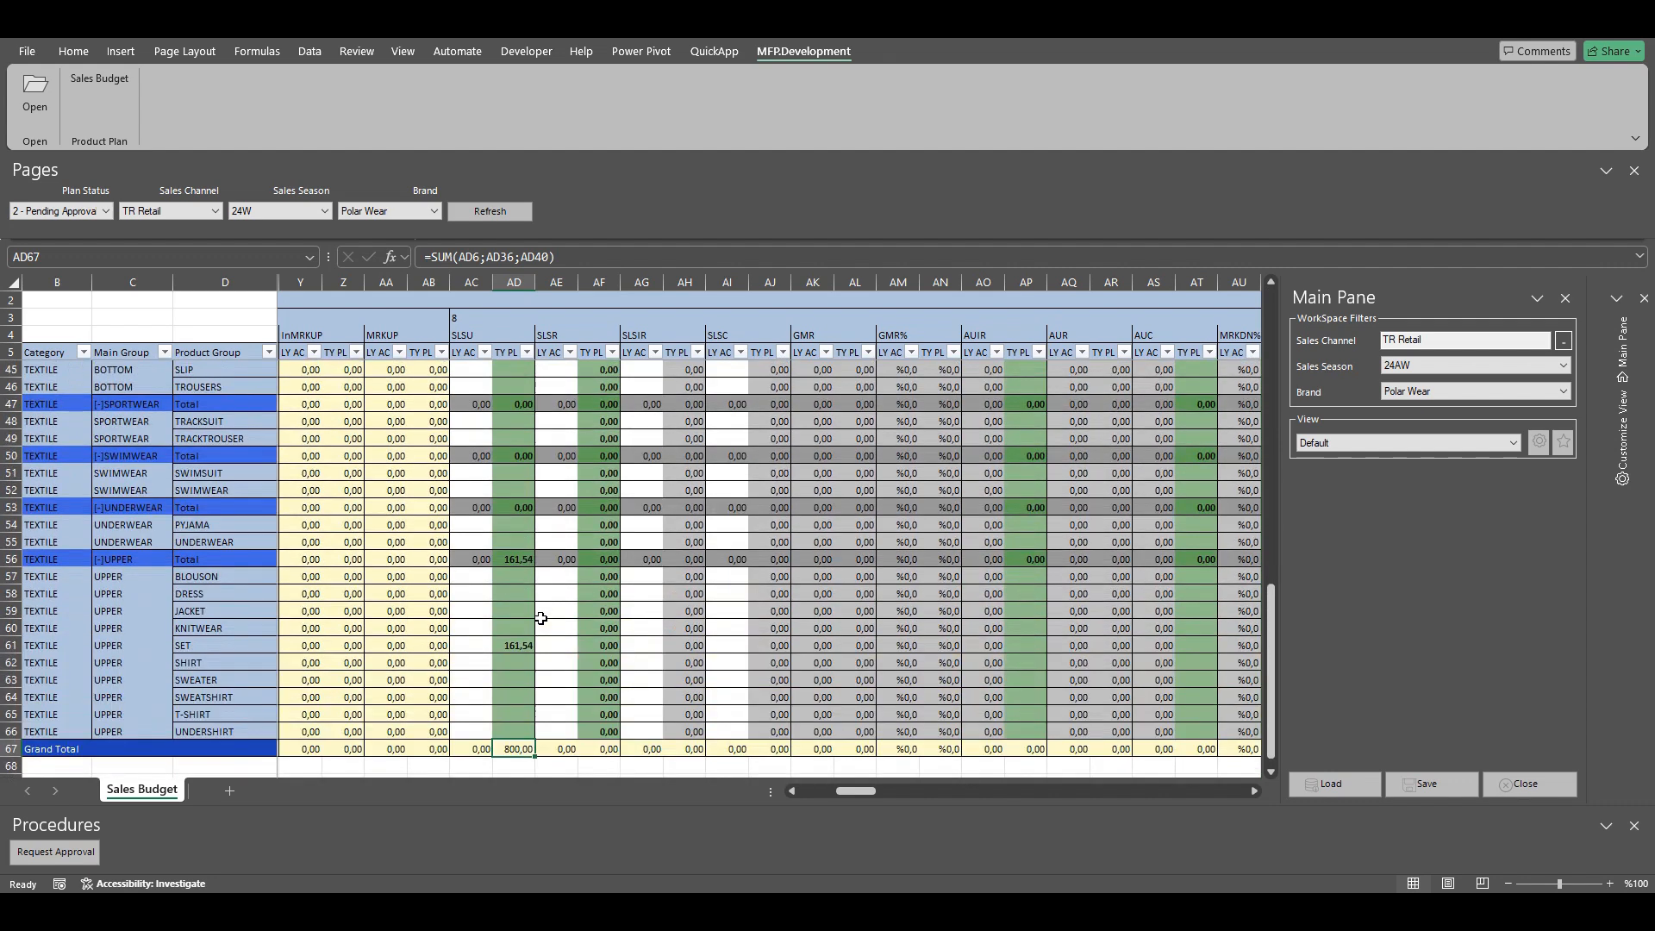
left_click(517, 645)
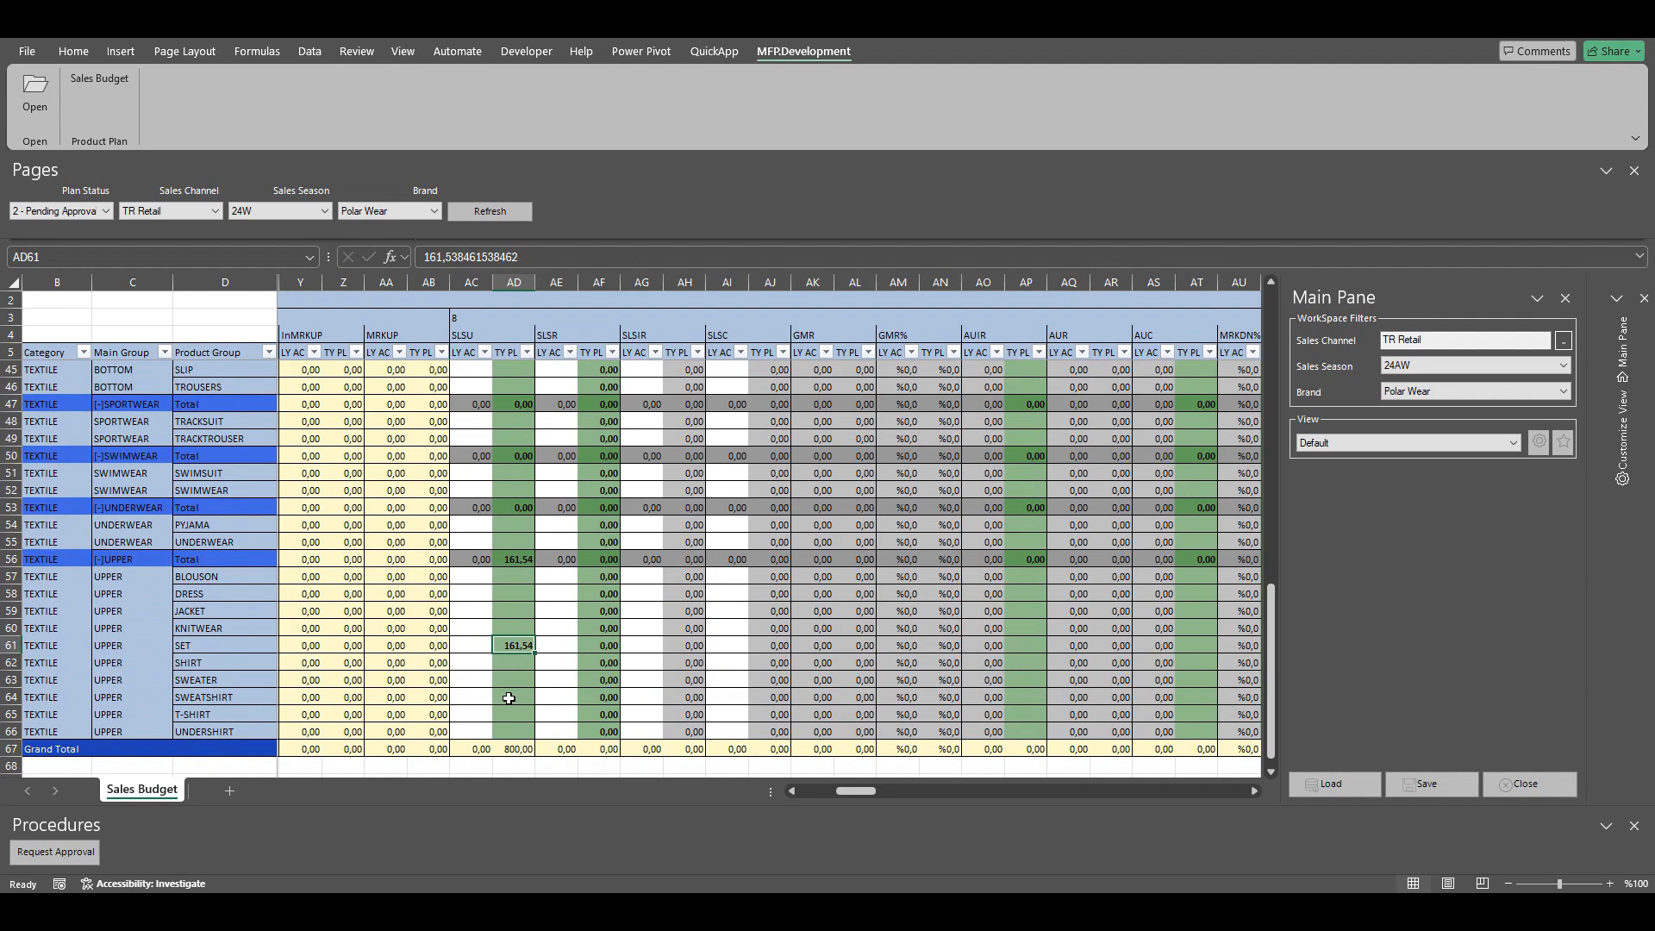
scroll(508, 698, "up", 13)
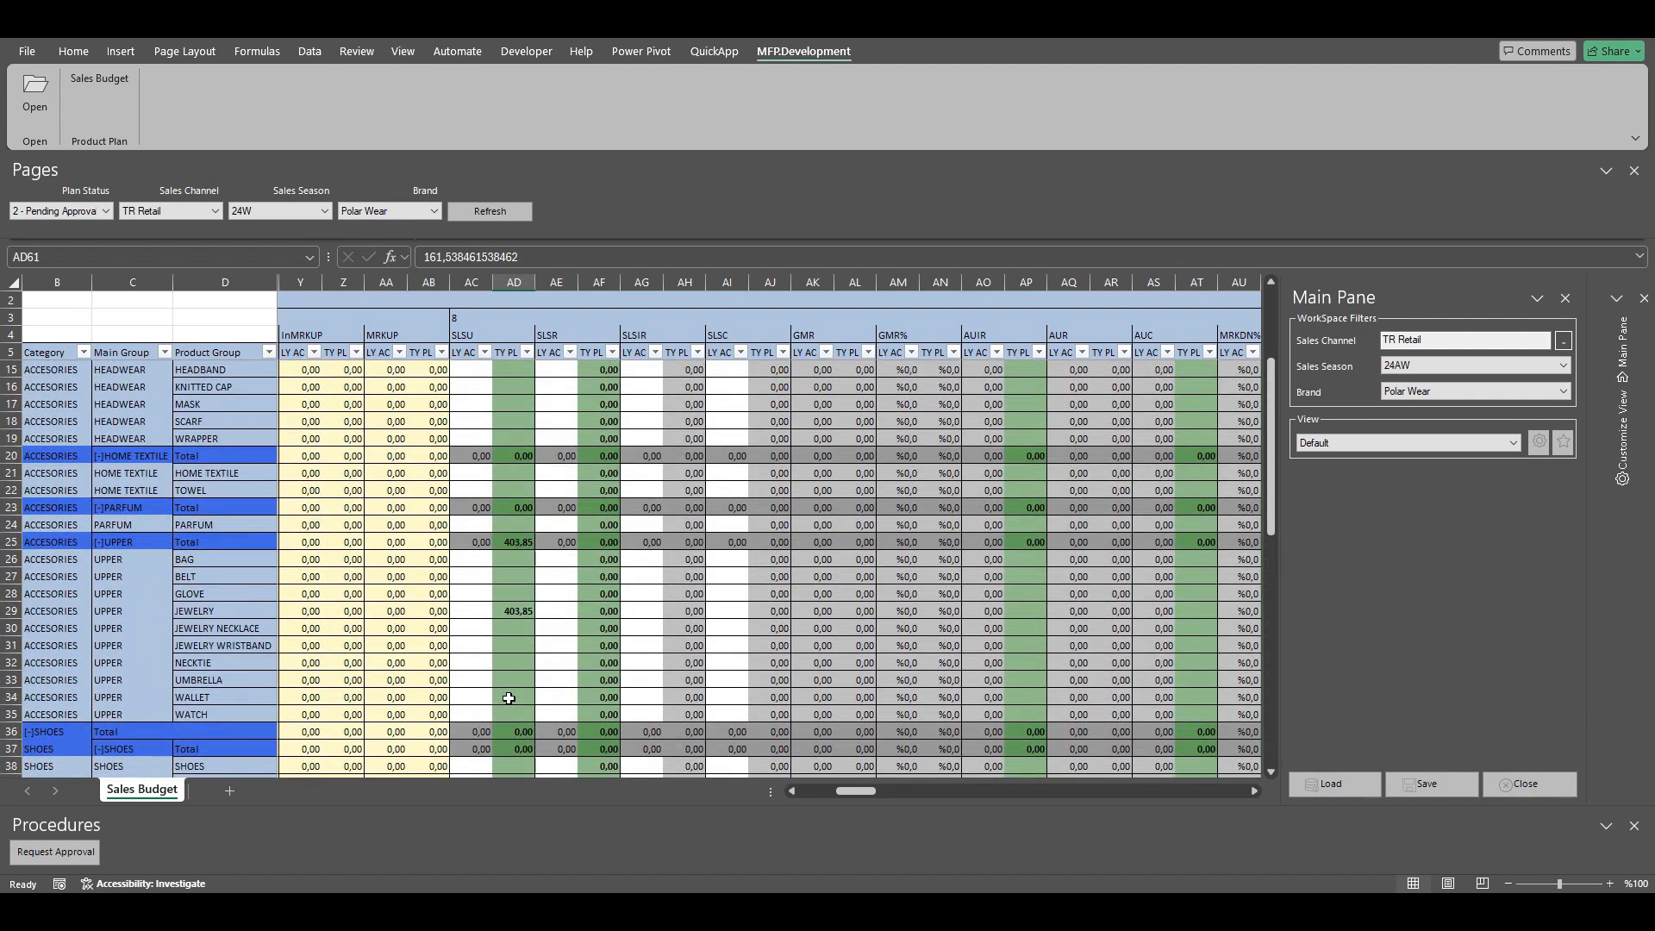
scroll(509, 698, "down", 16)
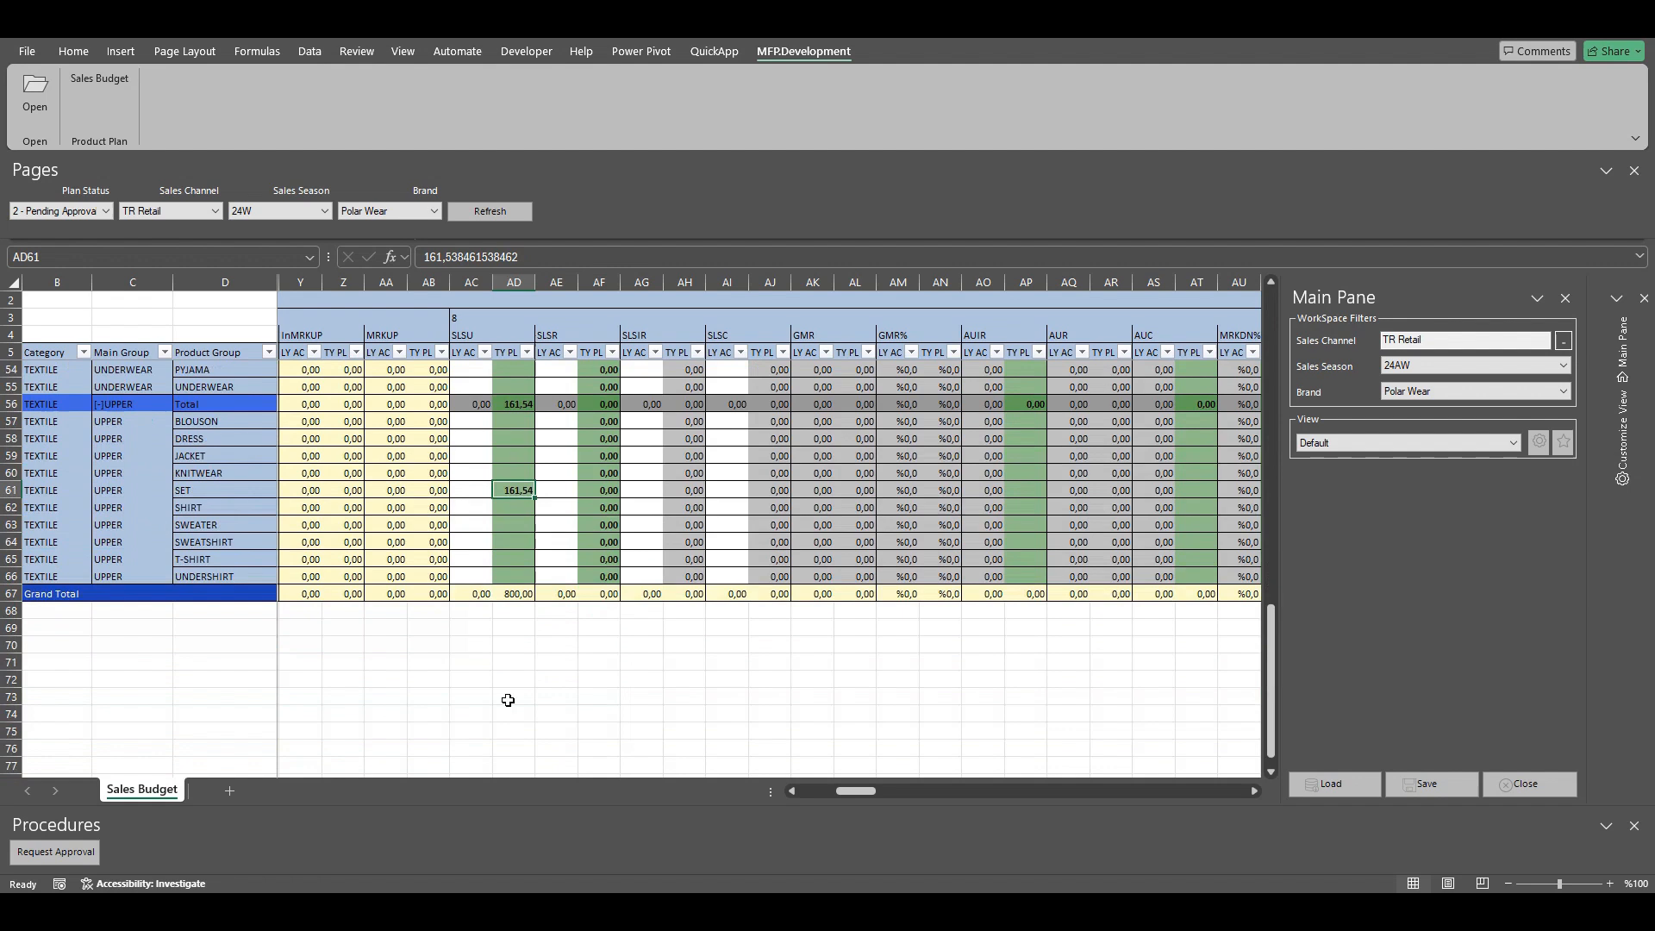